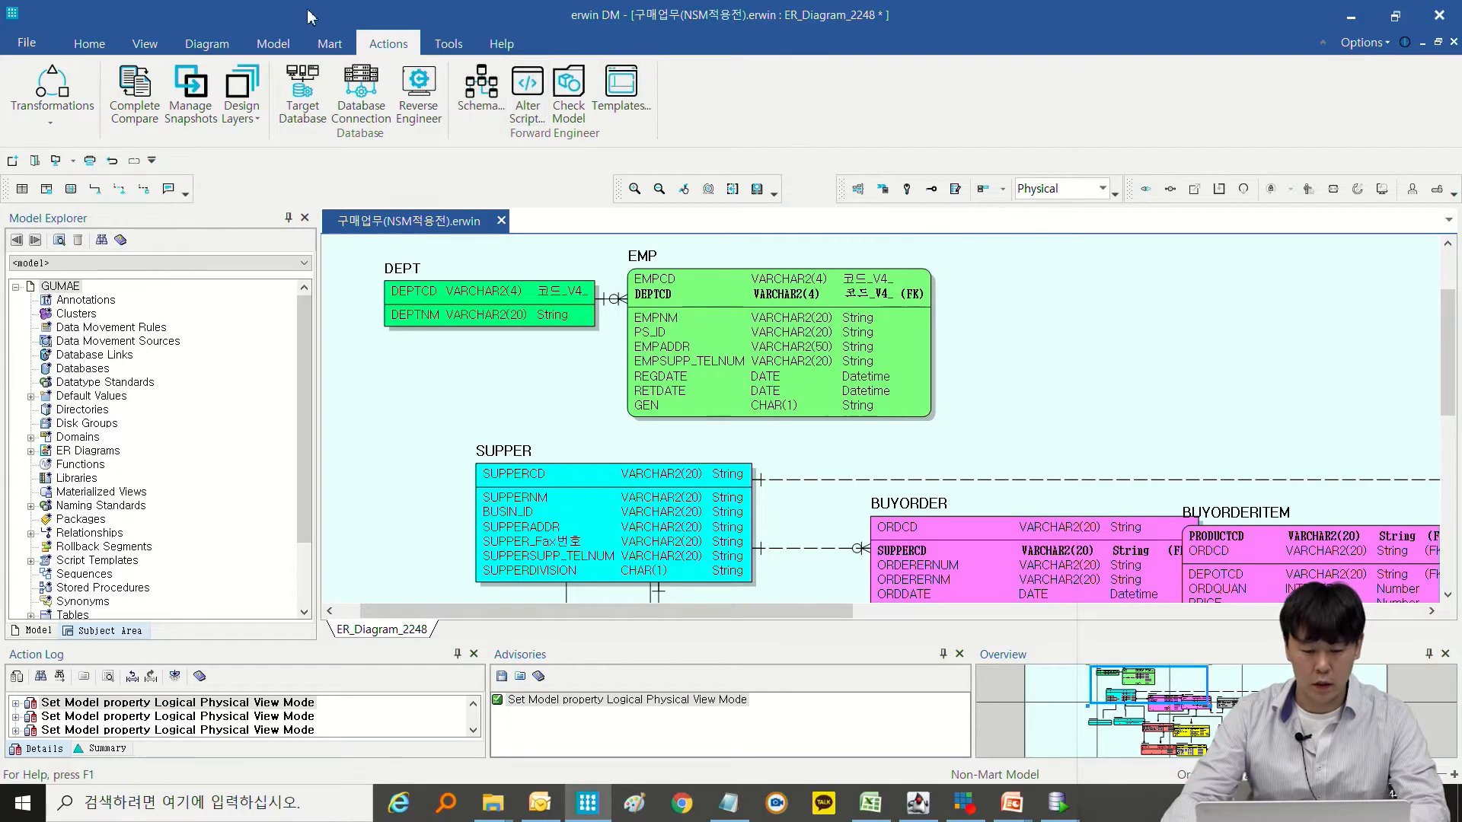
Open the Forward Engineer Schema Generation Wizard at its Option Selection page.
click(481, 87)
drag(777, 136, 431, 136)
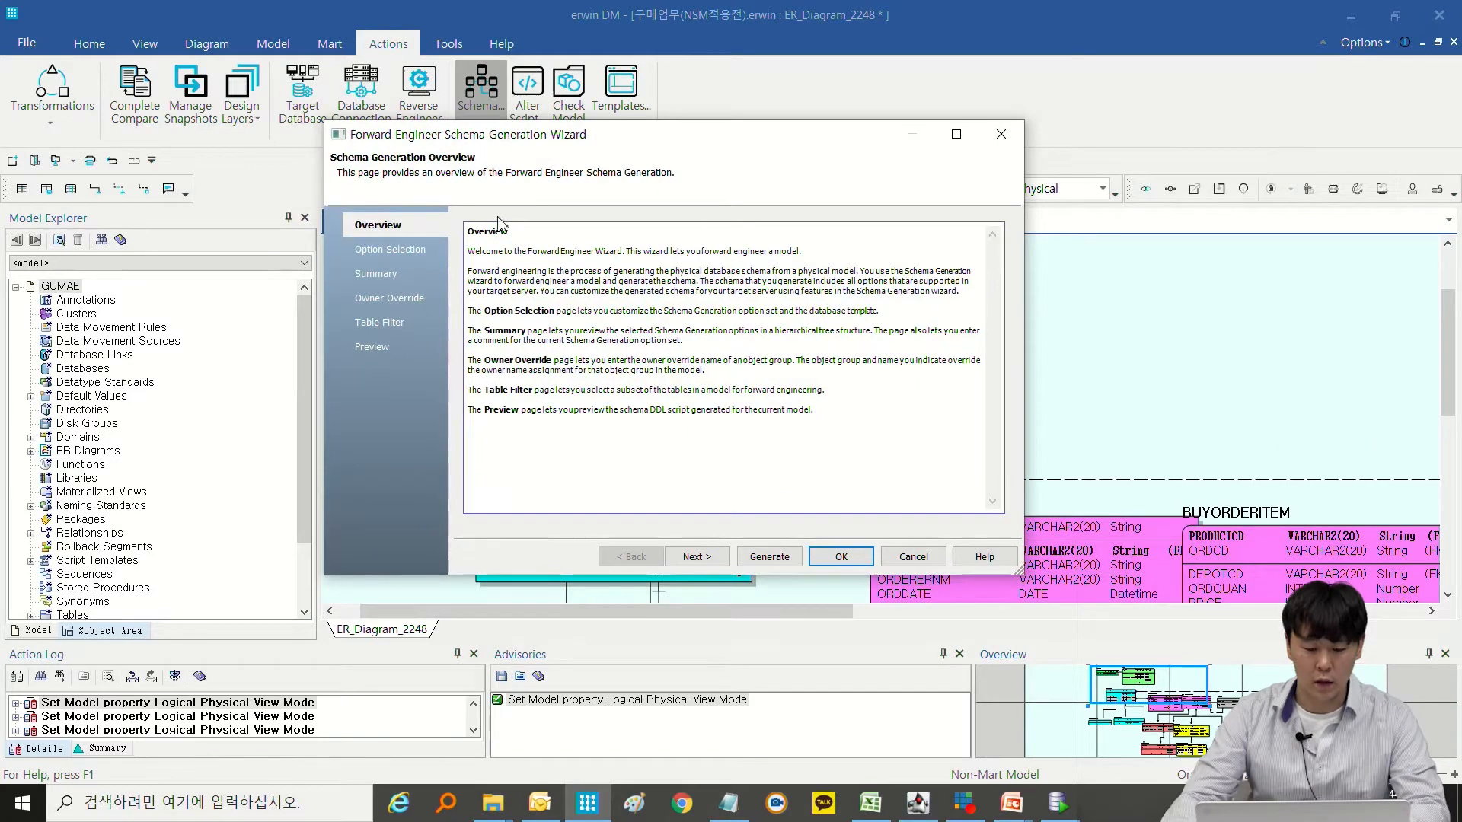
click(408, 253)
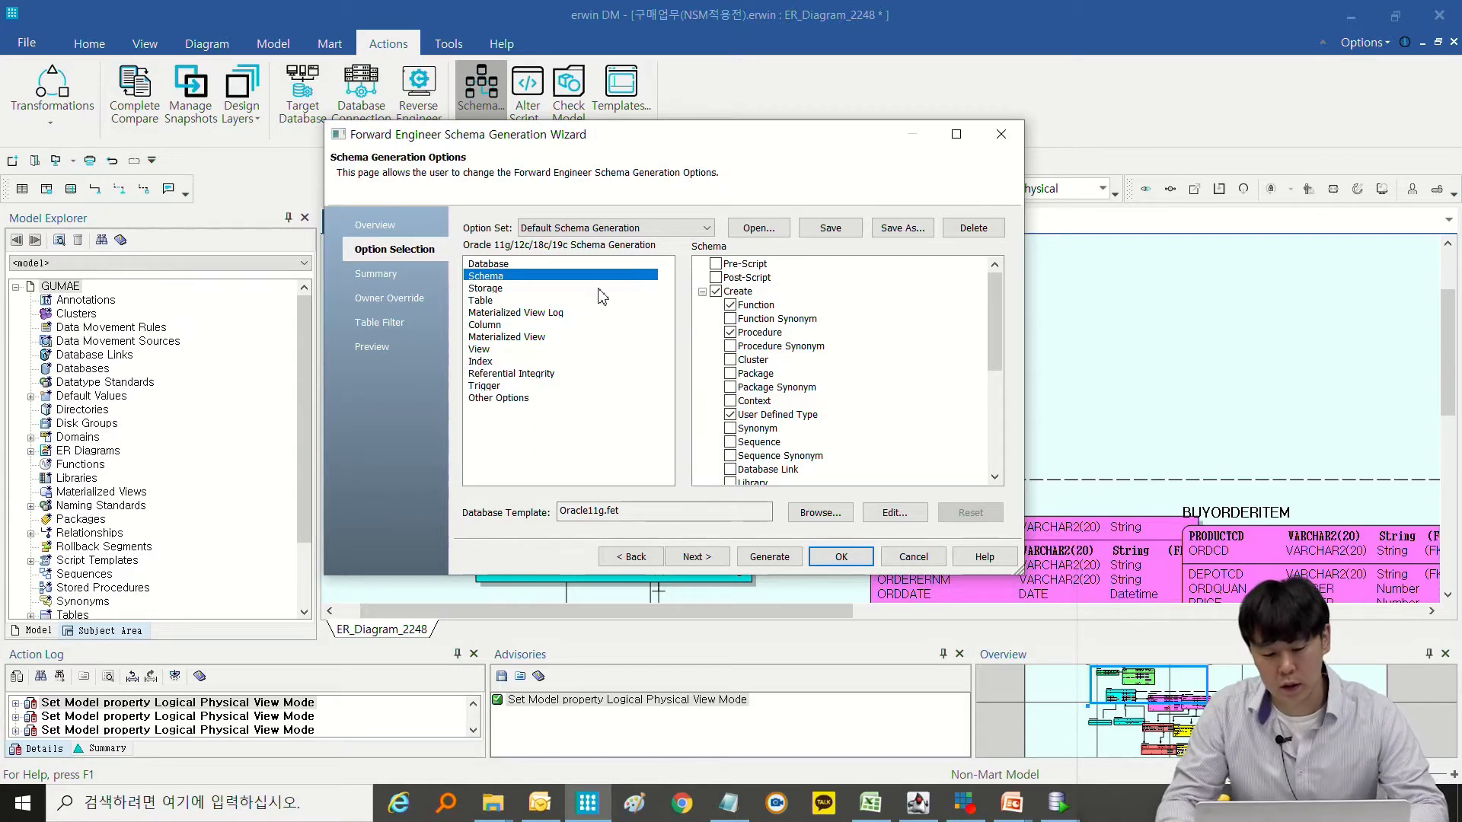
Limit the Table generation options to creating only the Table itself, clearing every other Create option.
click(494, 264)
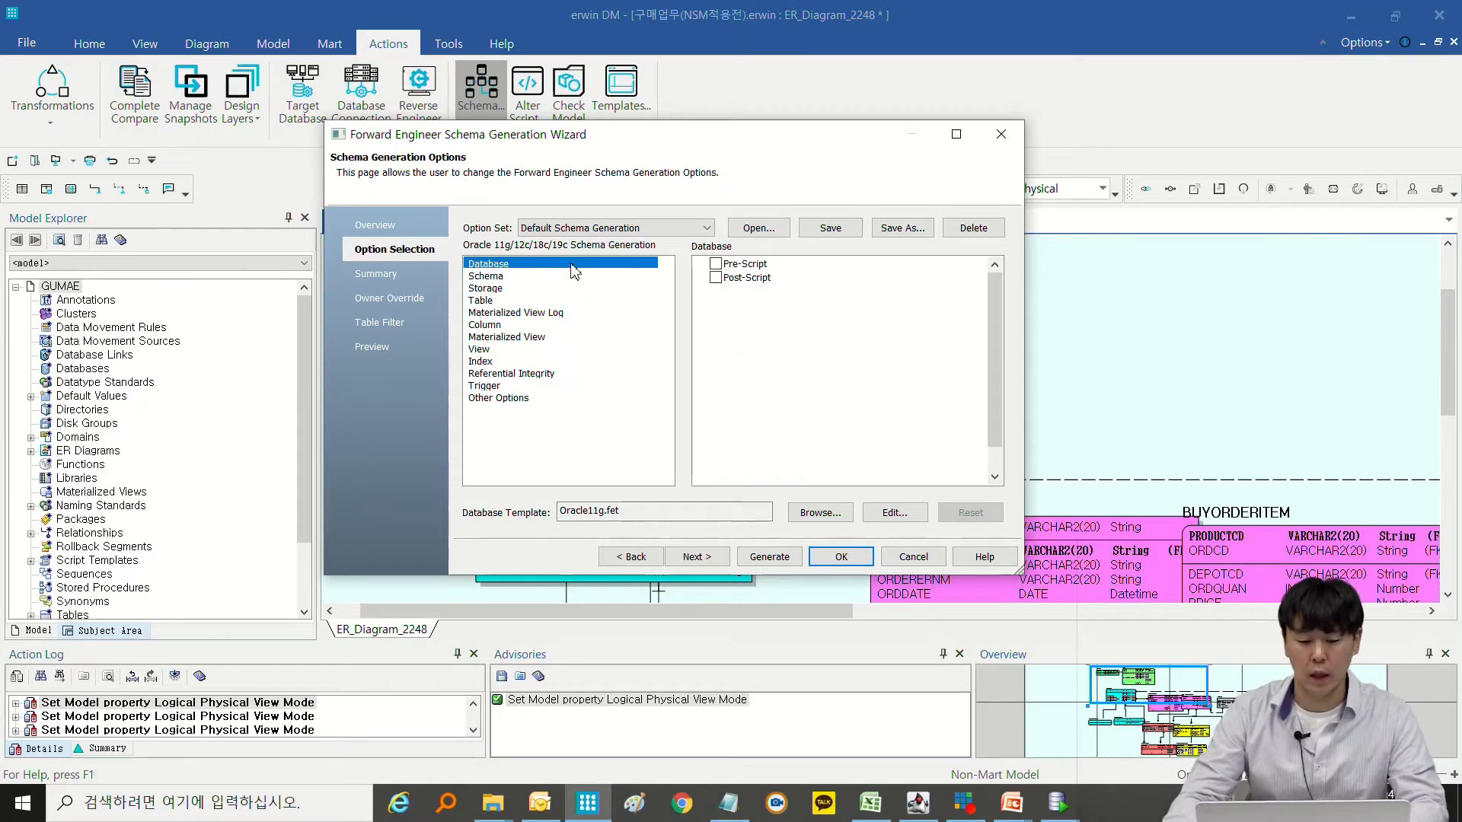
click(520, 276)
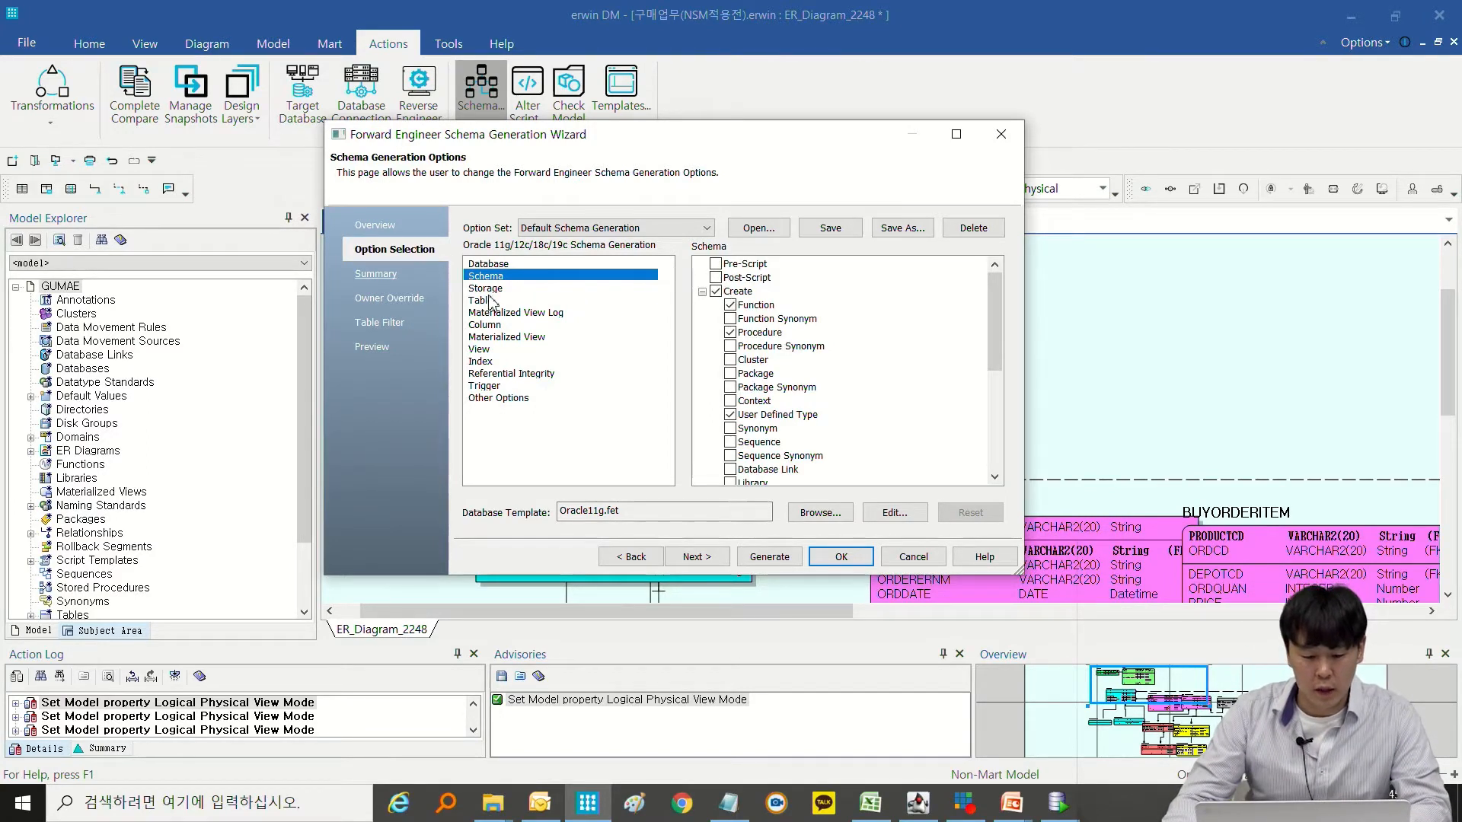
click(491, 300)
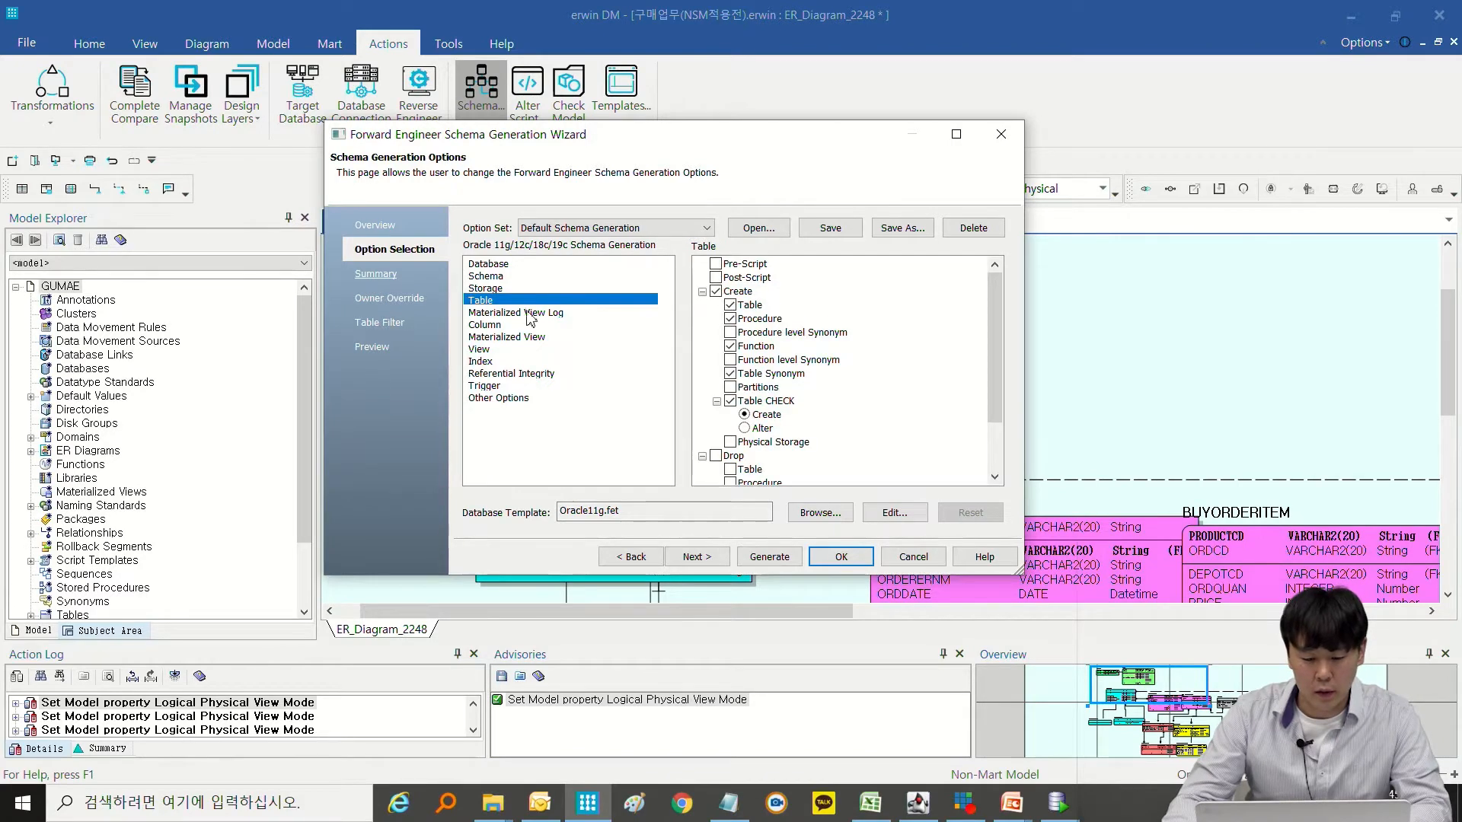
click(716, 292)
click(730, 306)
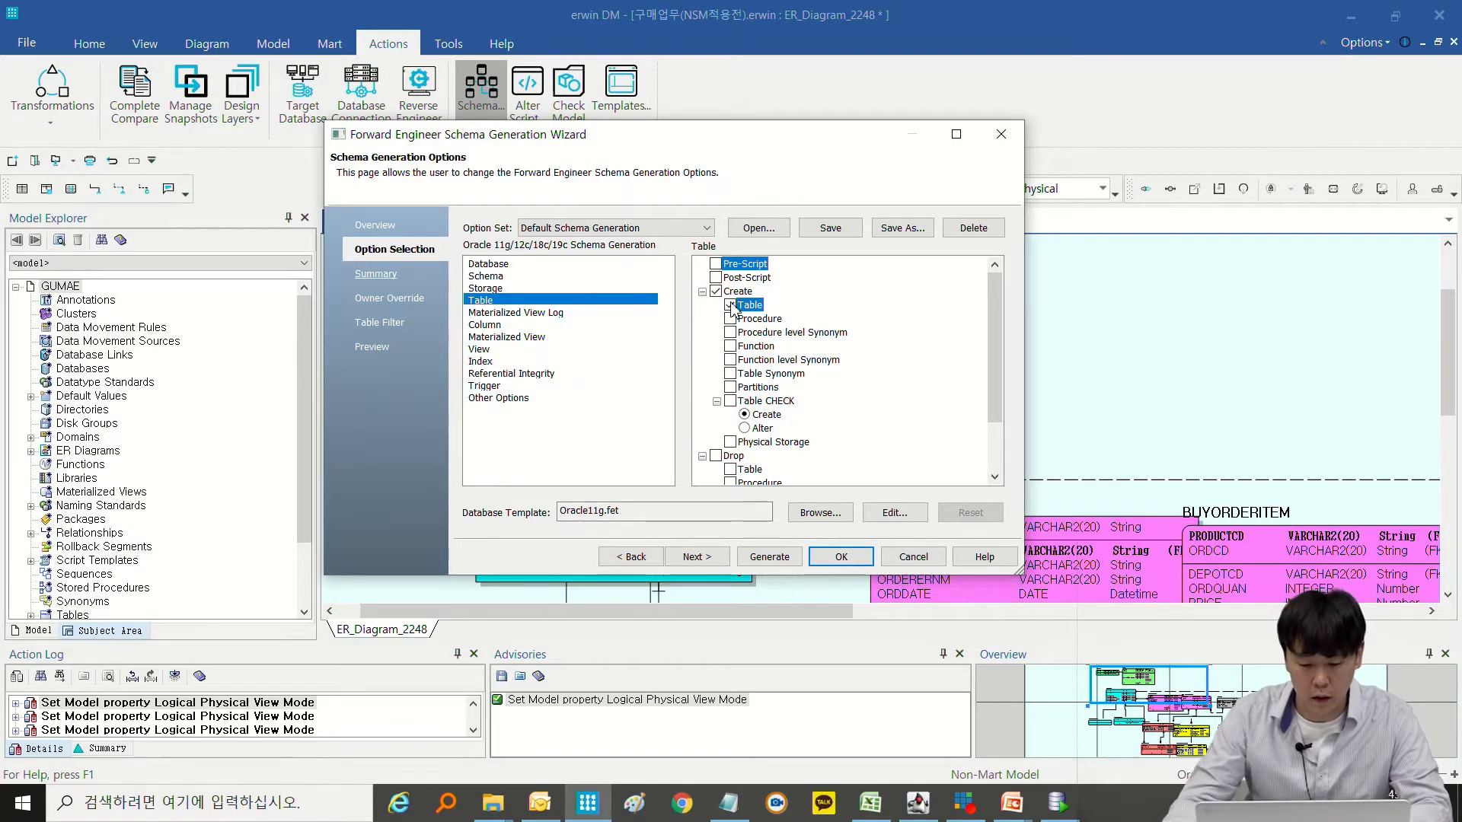
Clear all Create options in the Schema category of the generation options.
click(489, 289)
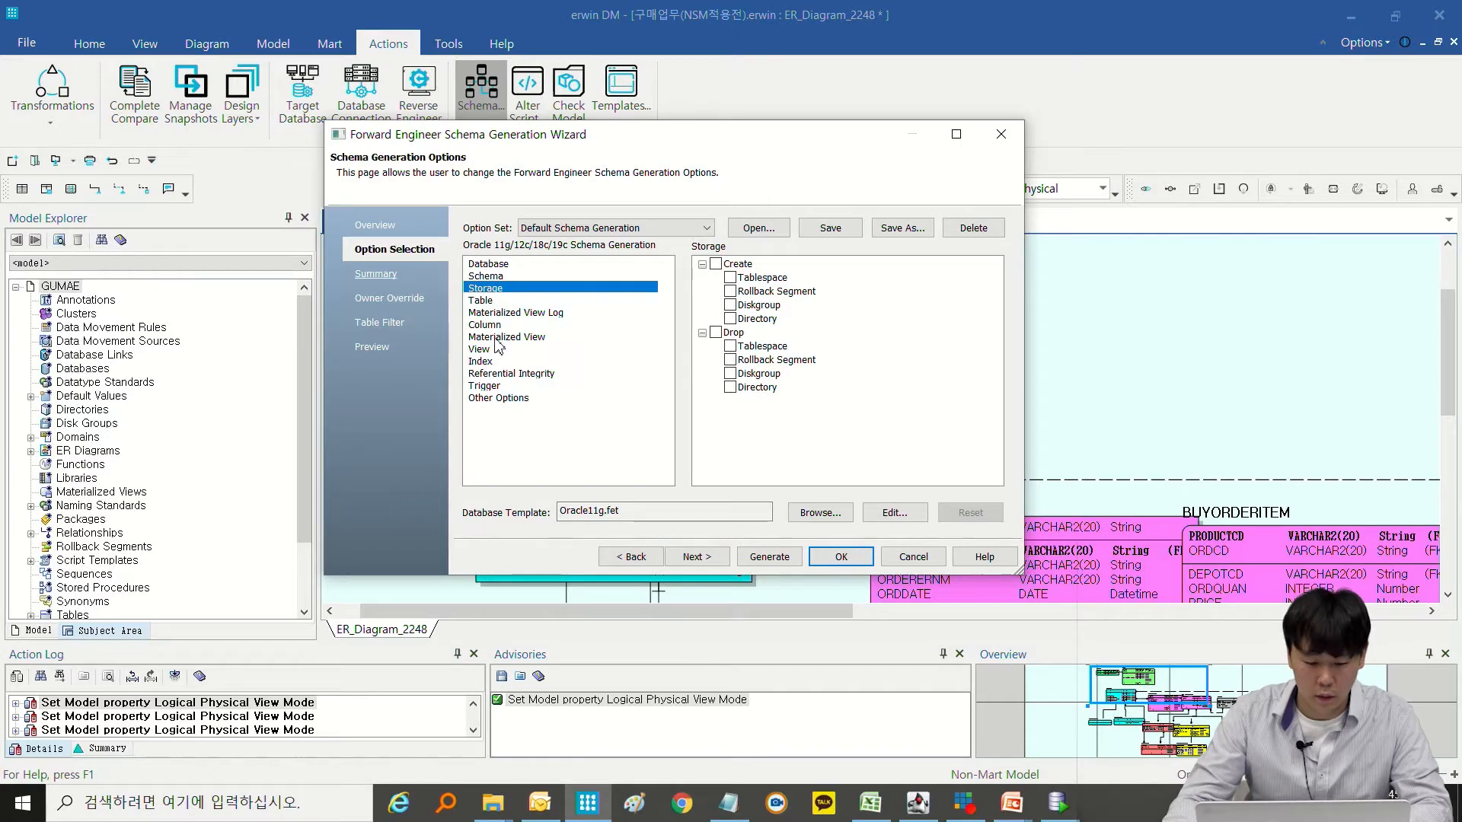
click(496, 339)
click(492, 289)
click(493, 275)
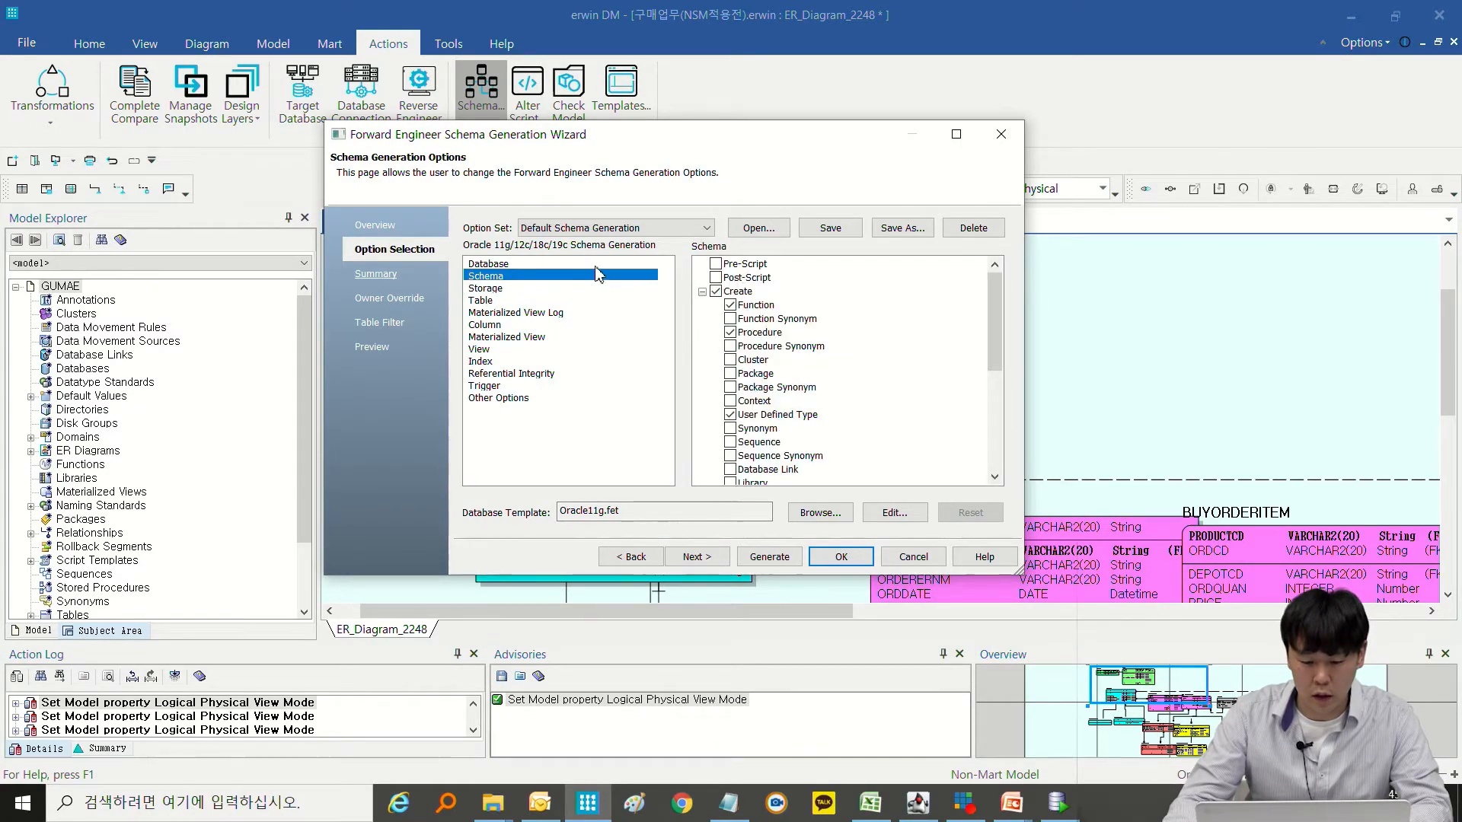
click(716, 292)
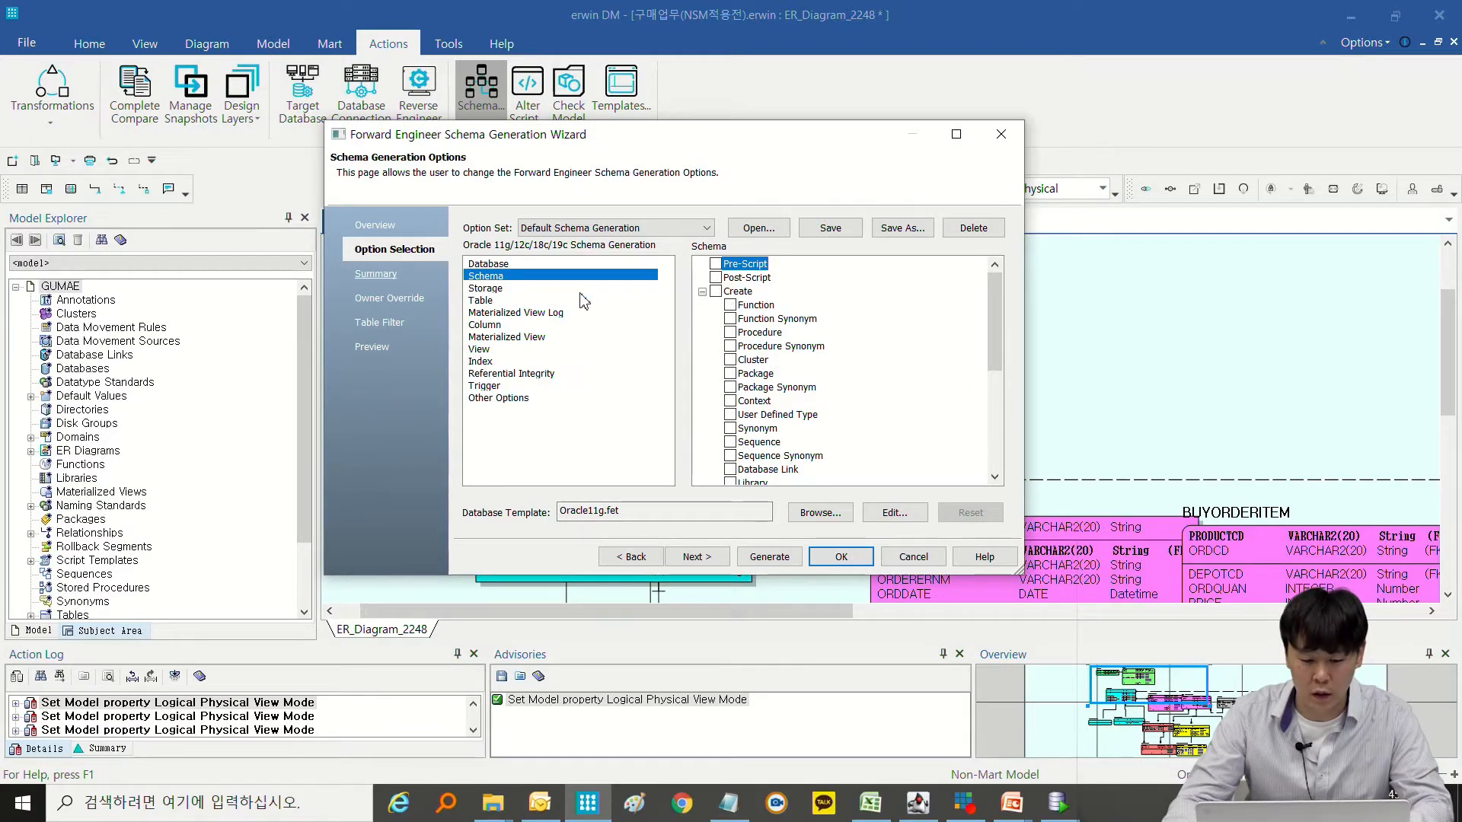
click(527, 290)
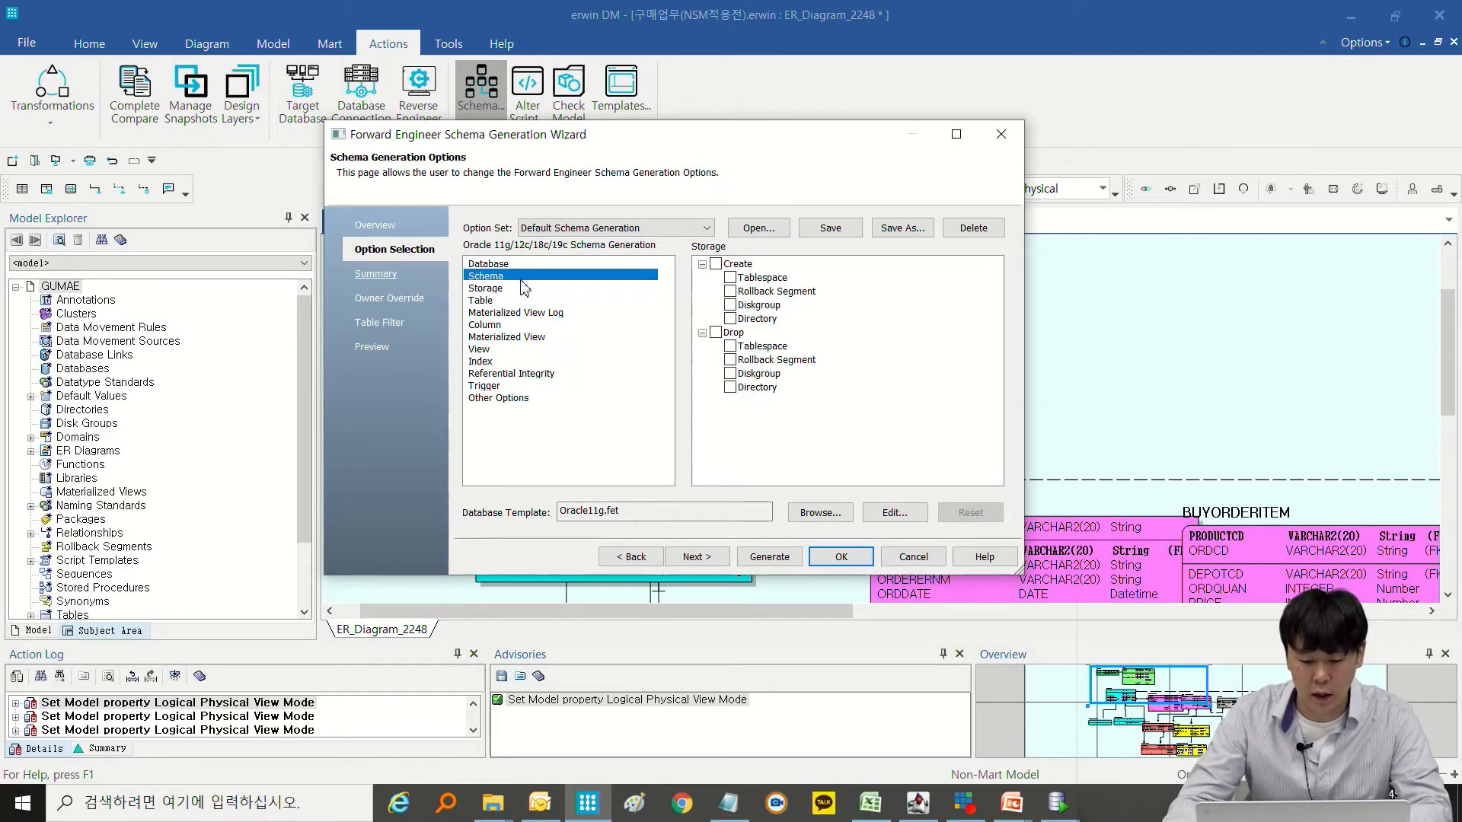
key(Up)
Clear all Create options for both the Materialized View and View categories.
click(508, 301)
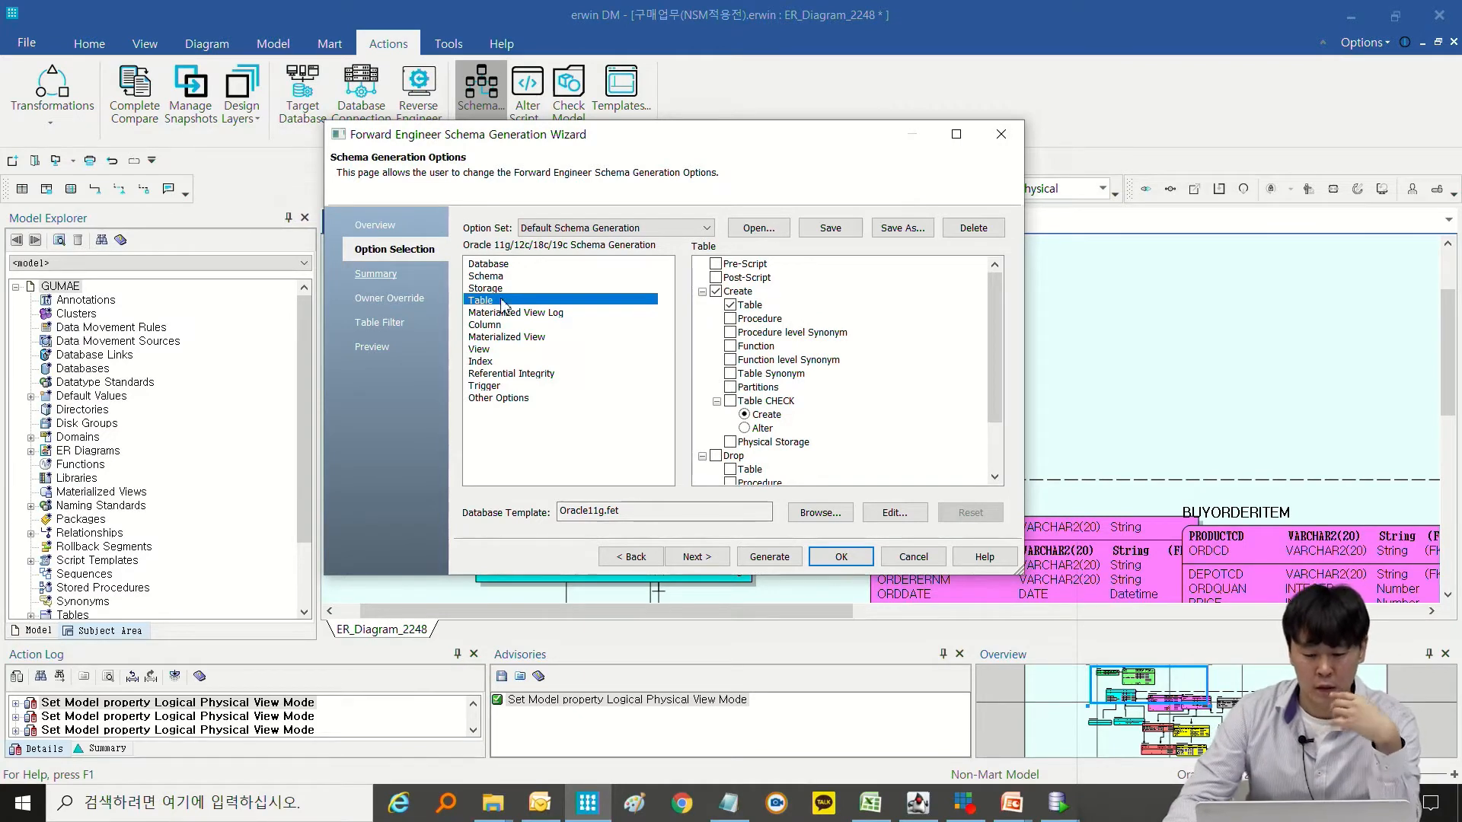
click(562, 313)
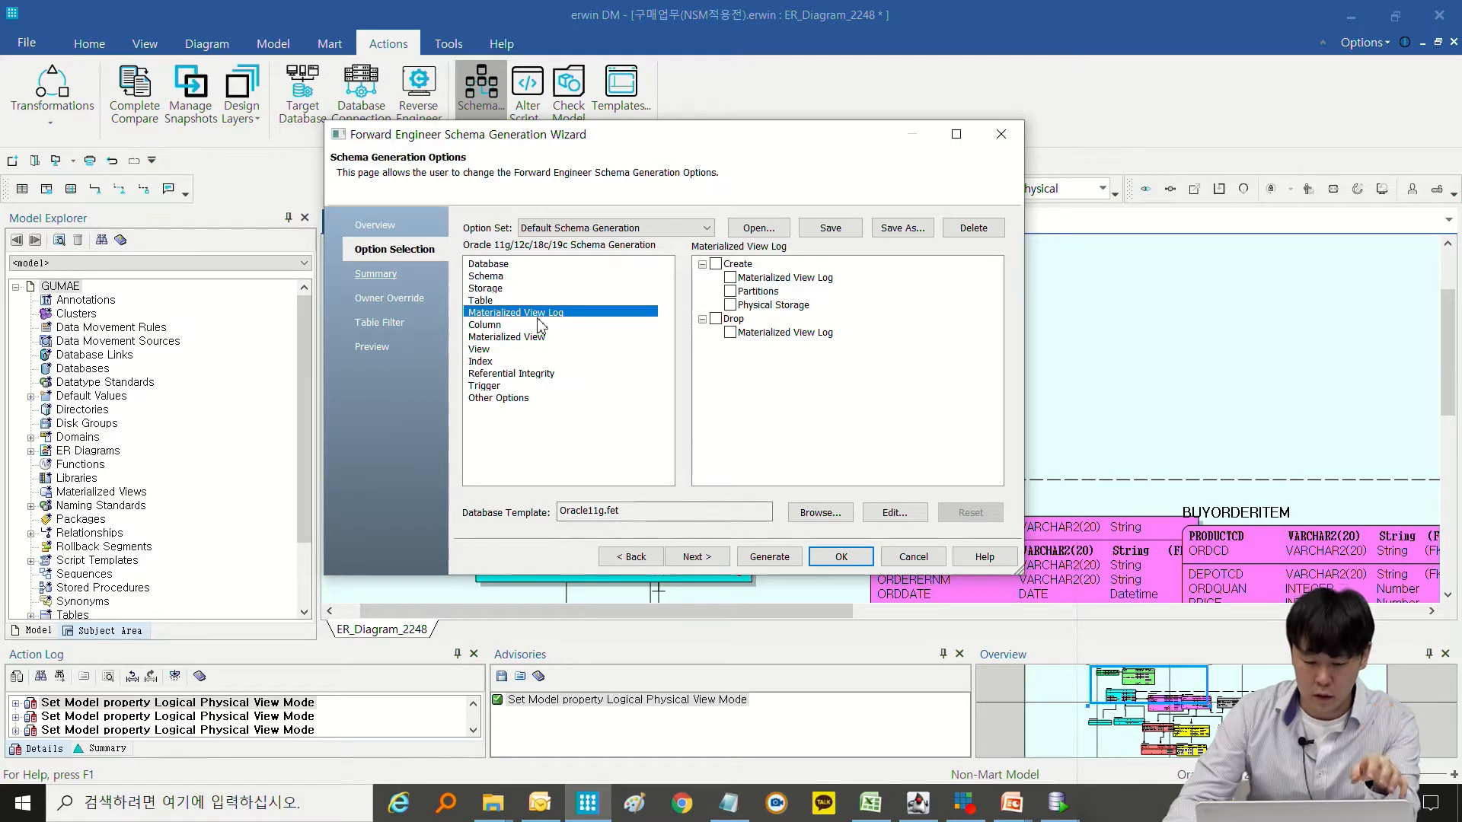
click(483, 325)
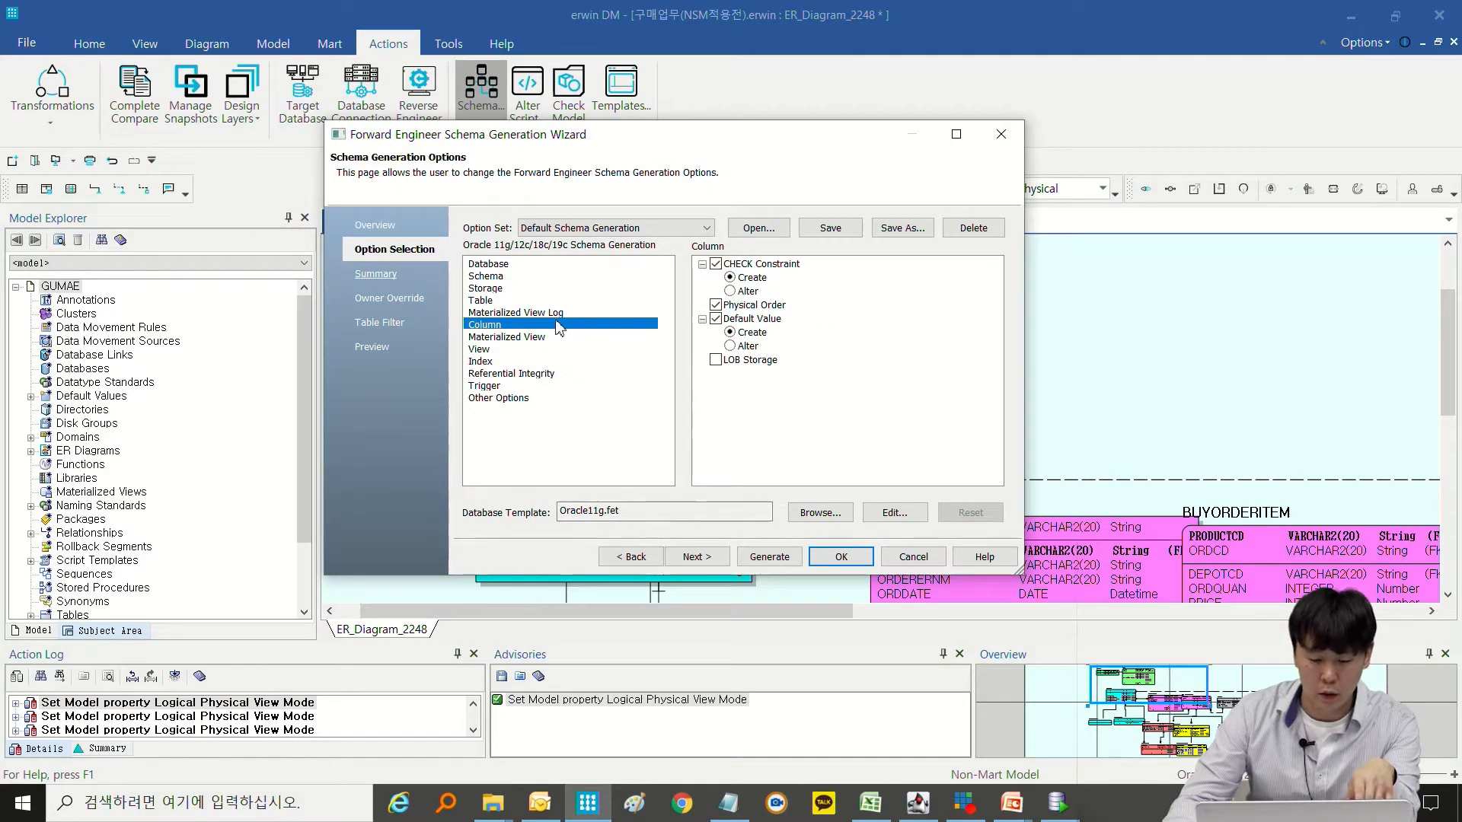
click(534, 337)
click(716, 305)
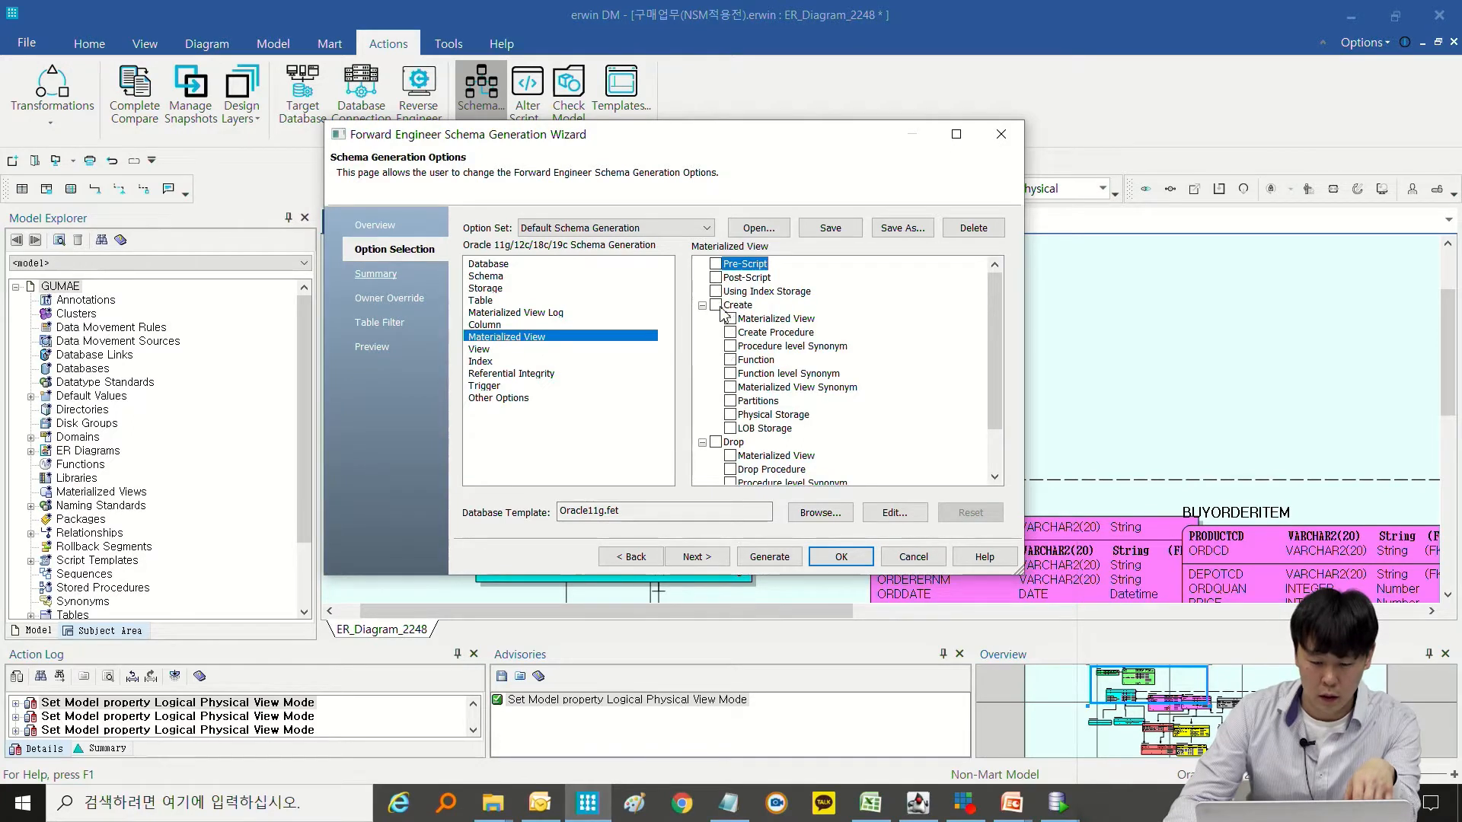
click(480, 349)
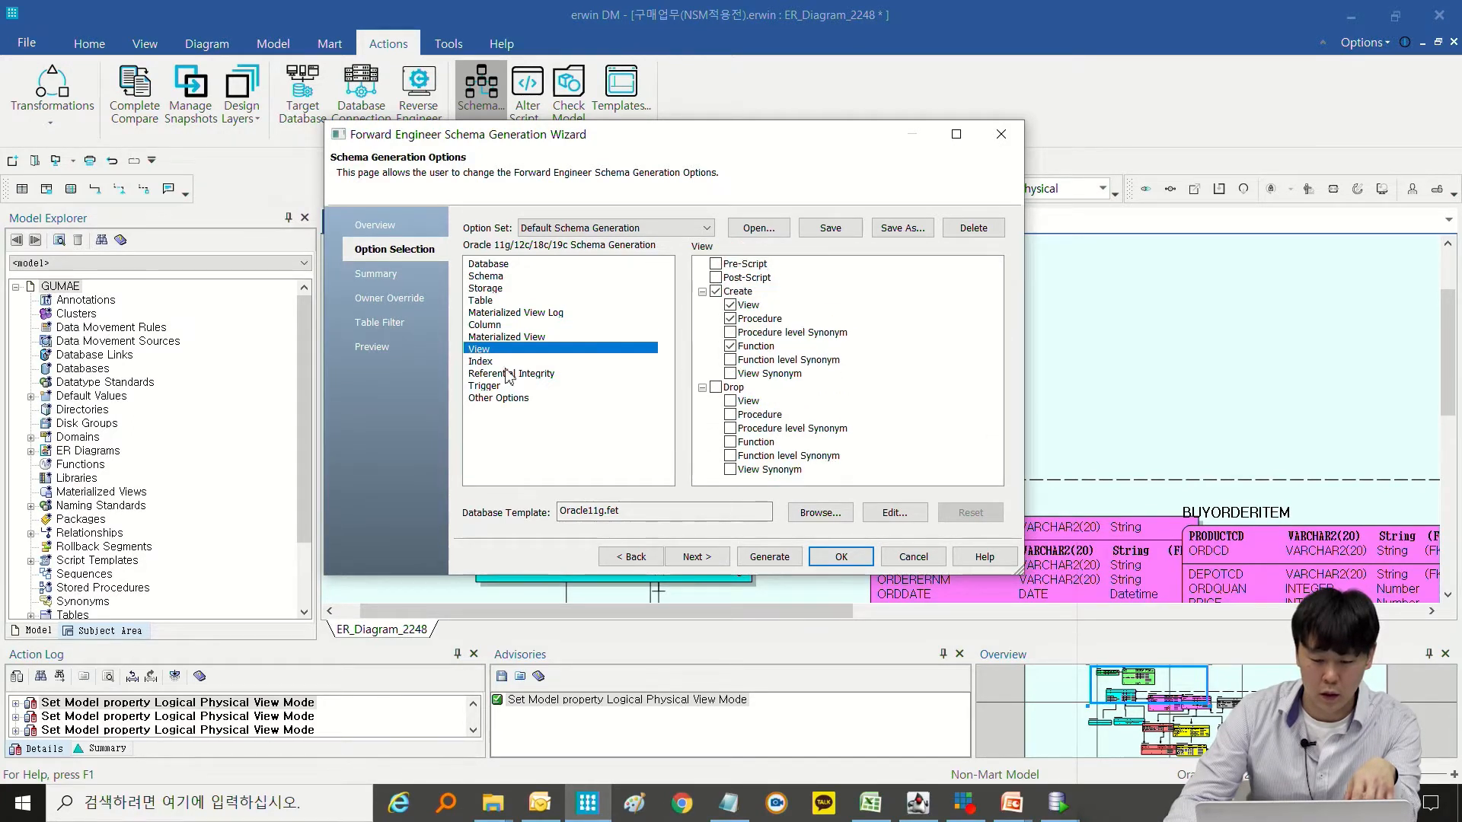
click(716, 292)
click(730, 306)
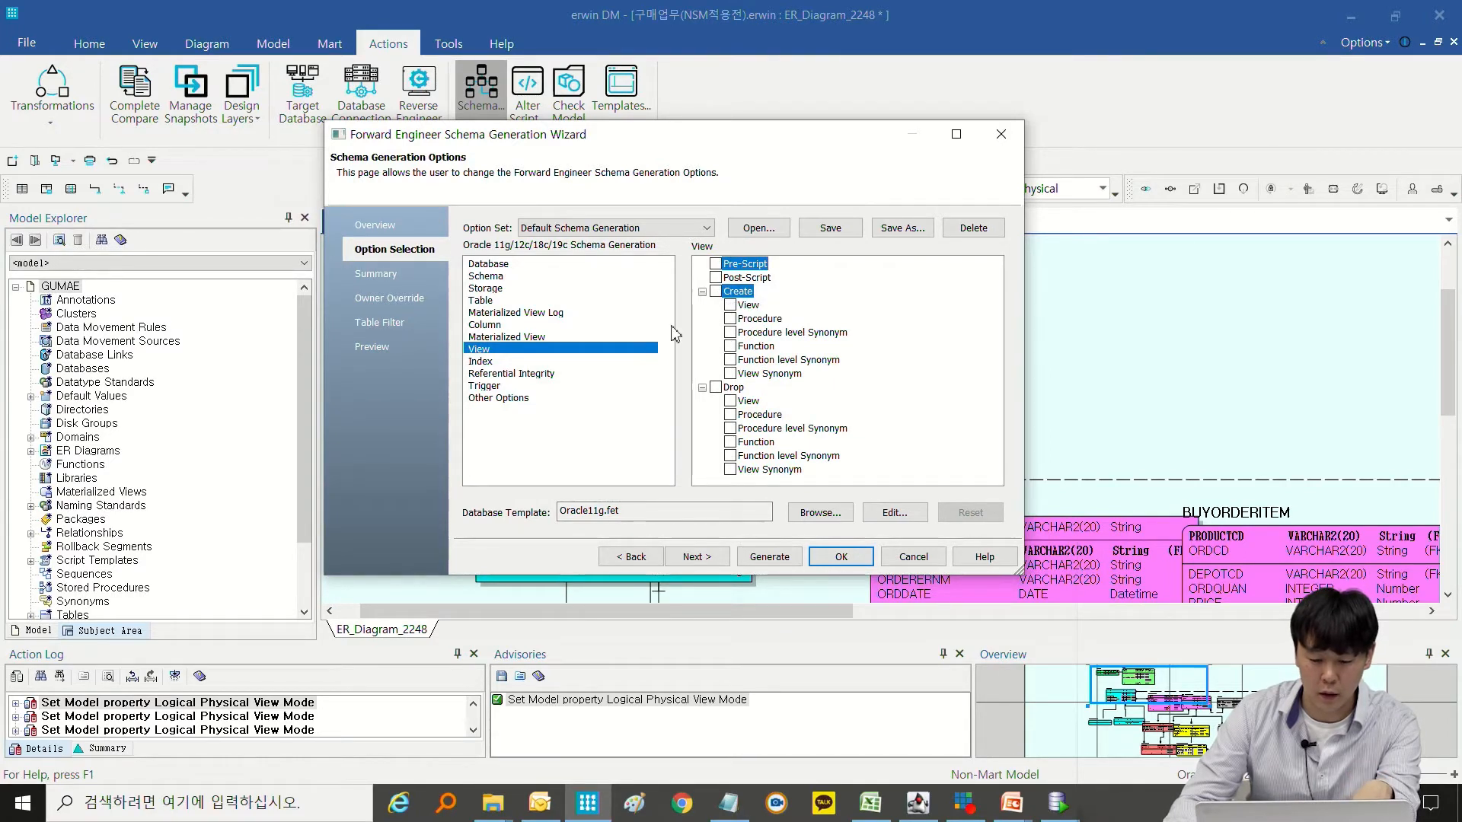
Include Foreign Key (FK) in the table index creation options and show the Referential Integrity settings.
click(482, 363)
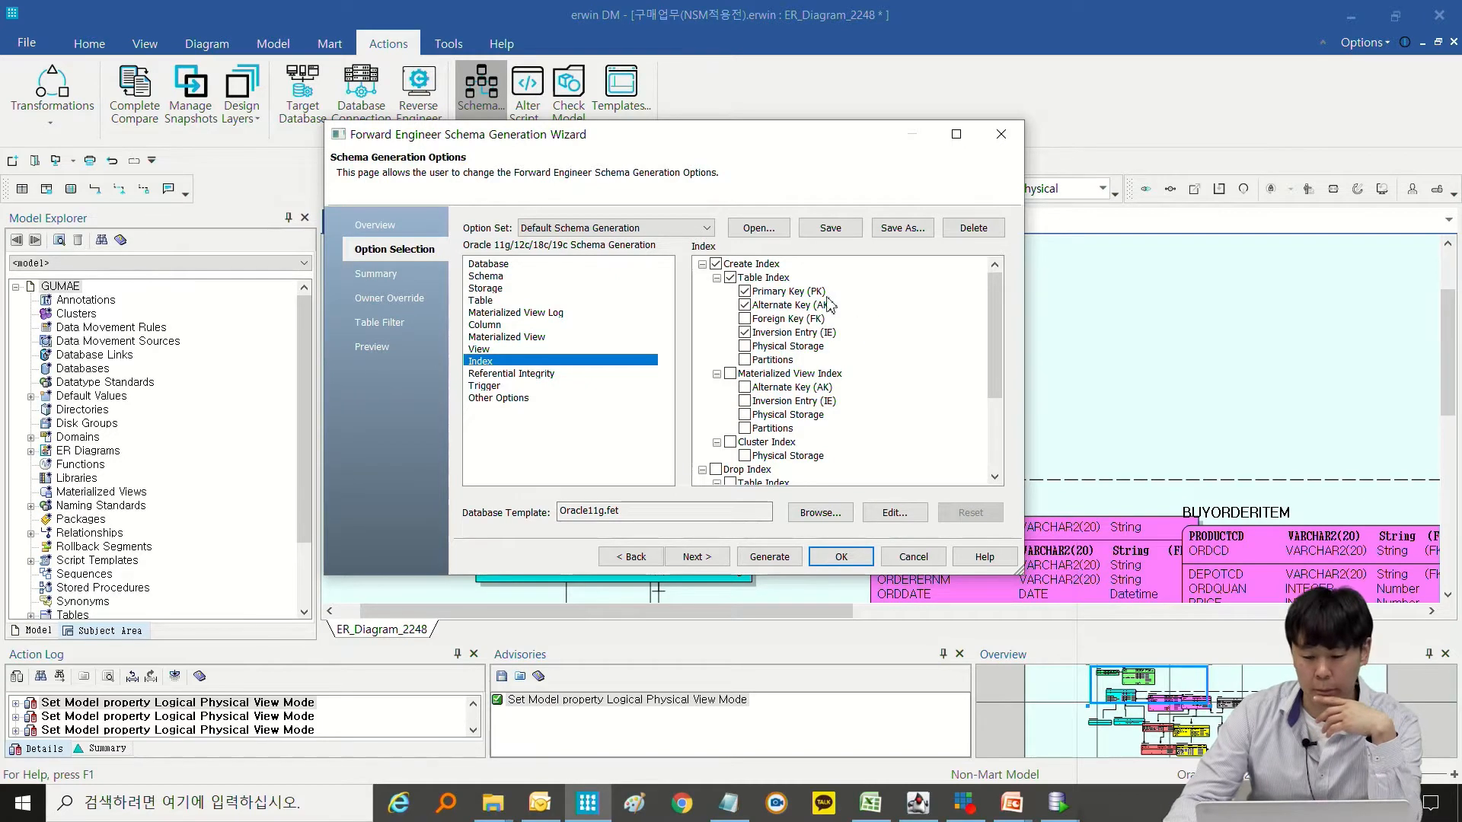
click(775, 319)
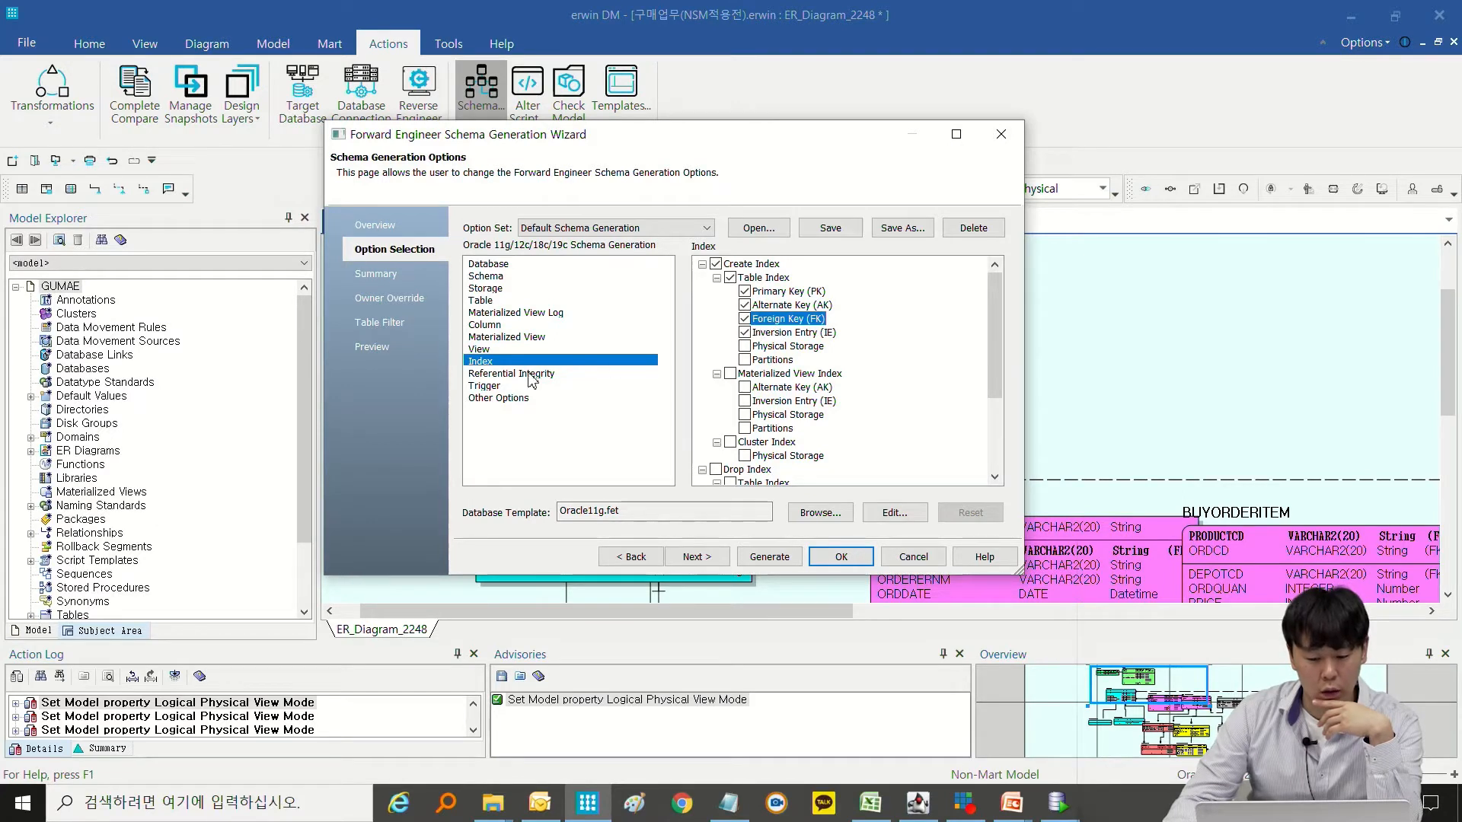
click(495, 373)
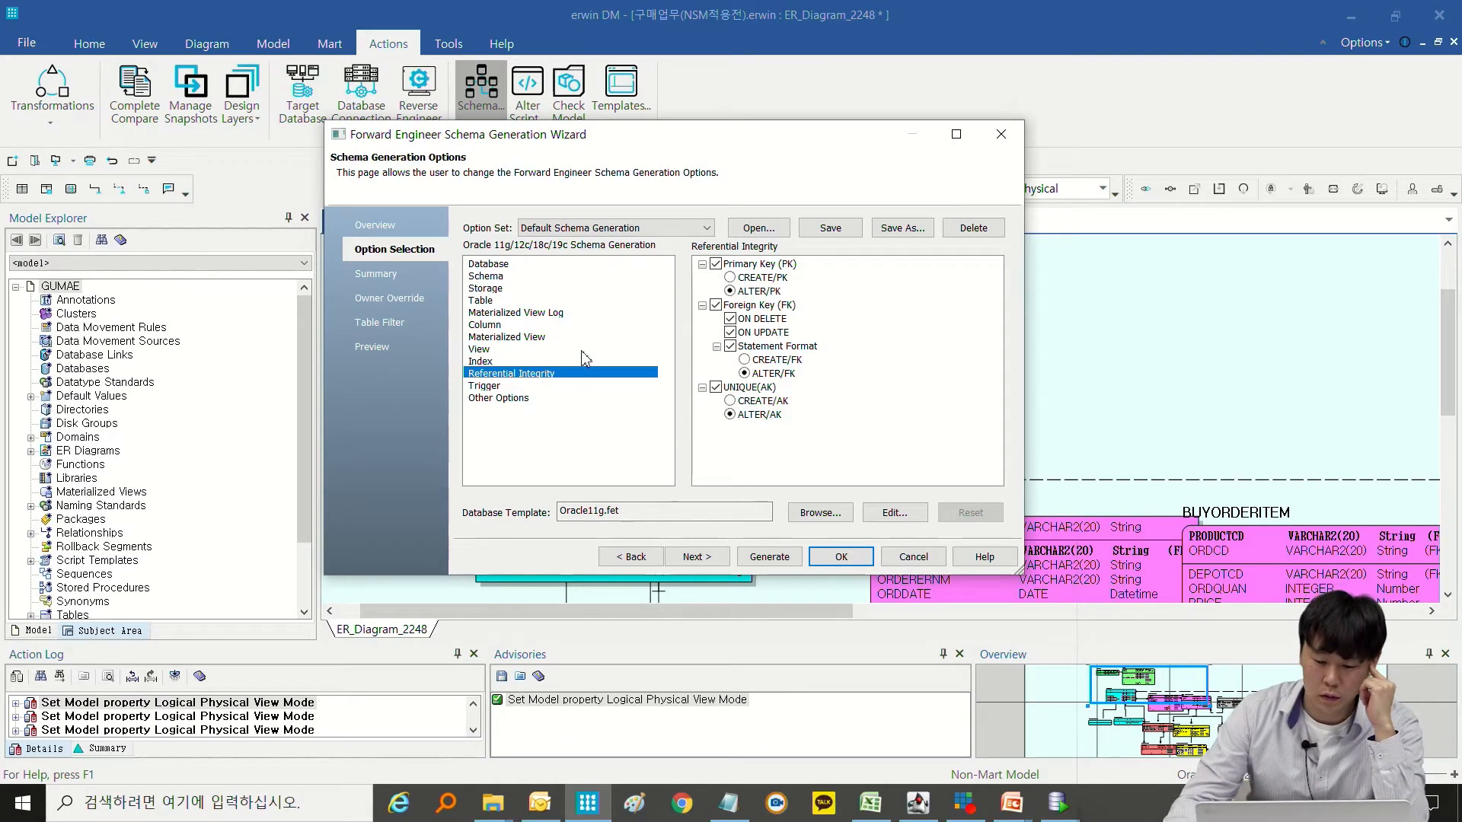
Turn off the erwin Generated and User Defined options in the Trigger category.
click(487, 386)
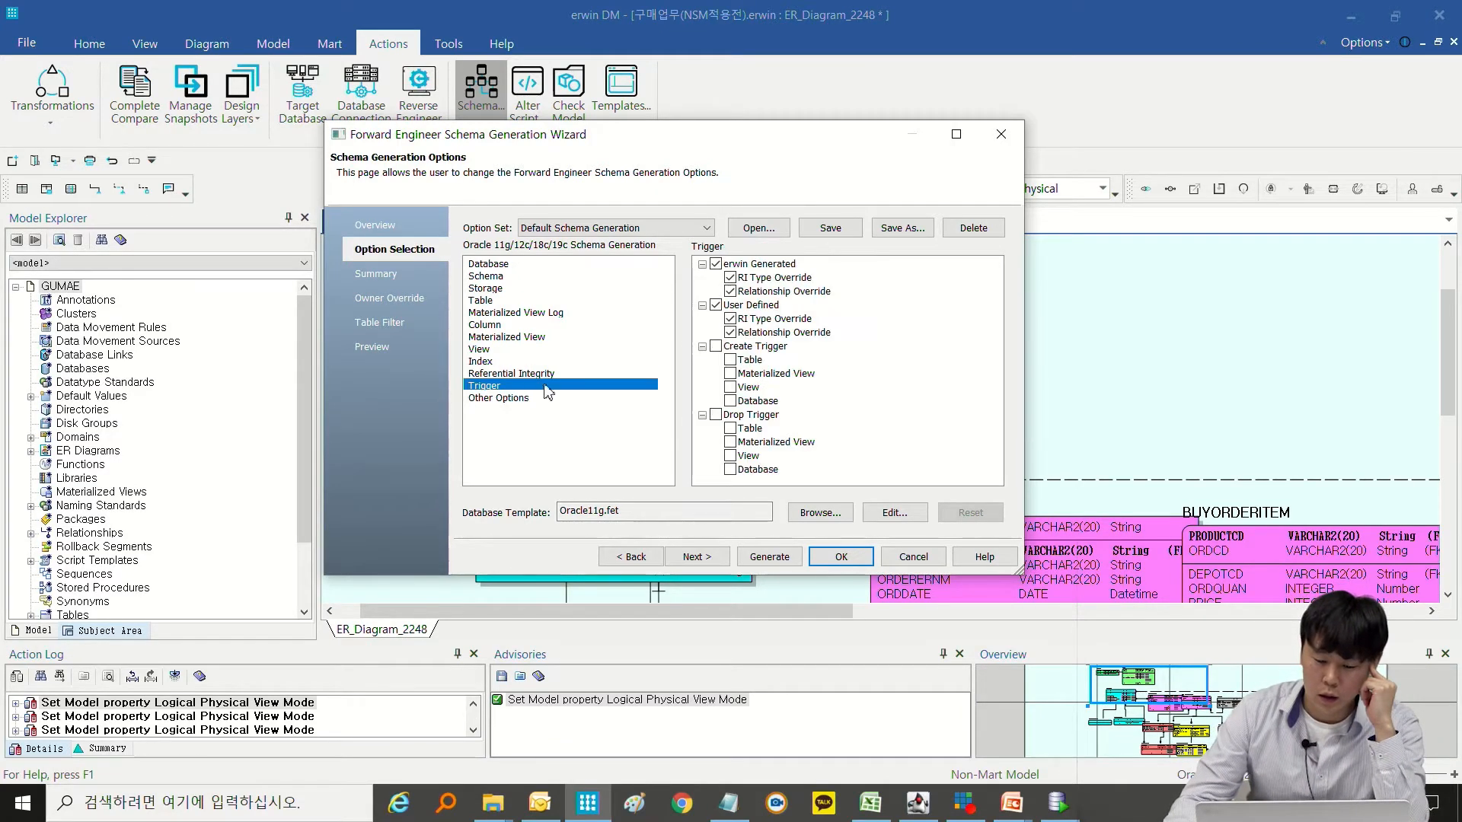
click(716, 265)
click(716, 305)
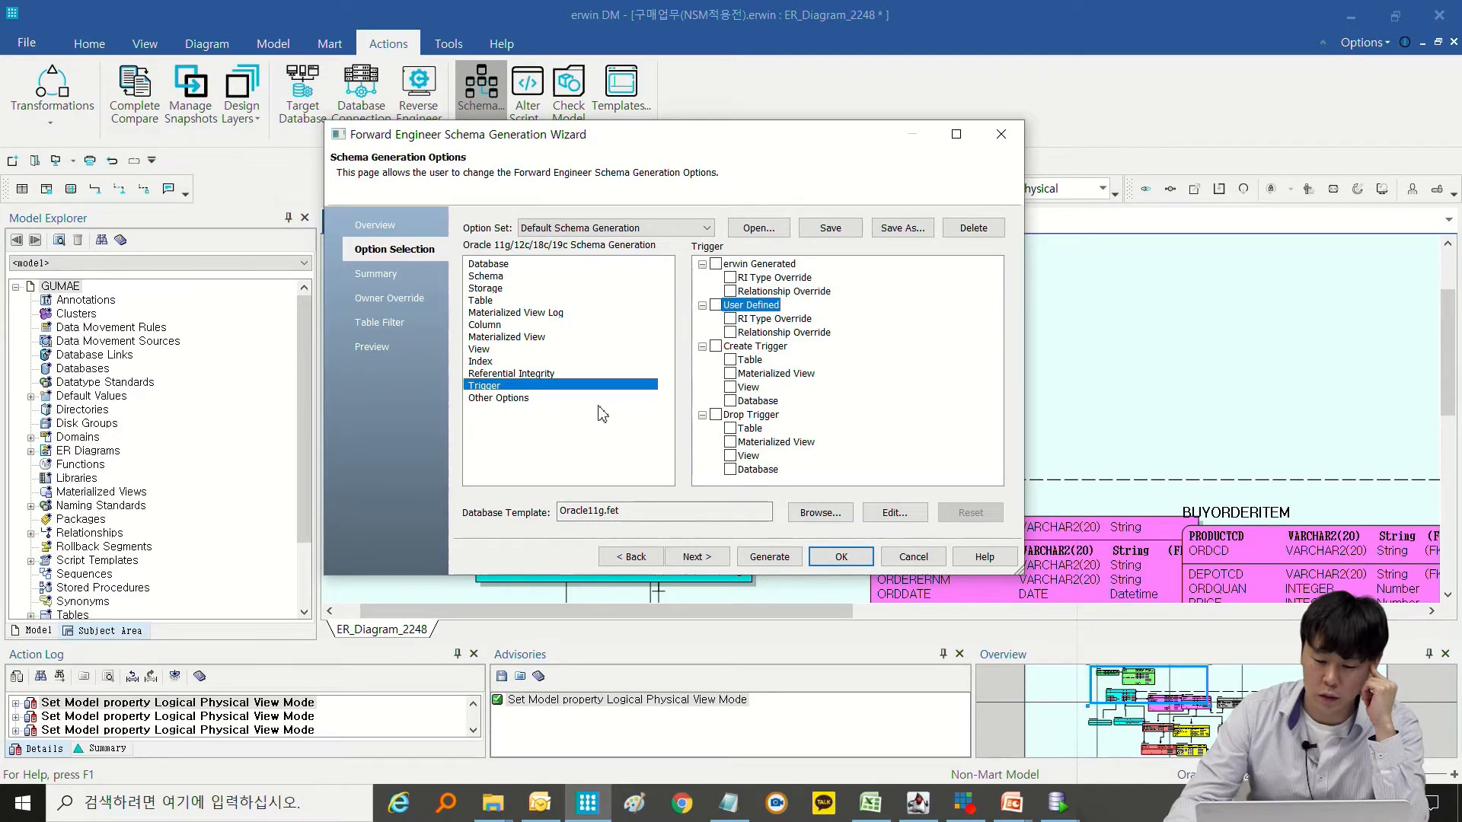
Enable Comments in the Other Options category, keeping Constraint Name selected.
click(503, 399)
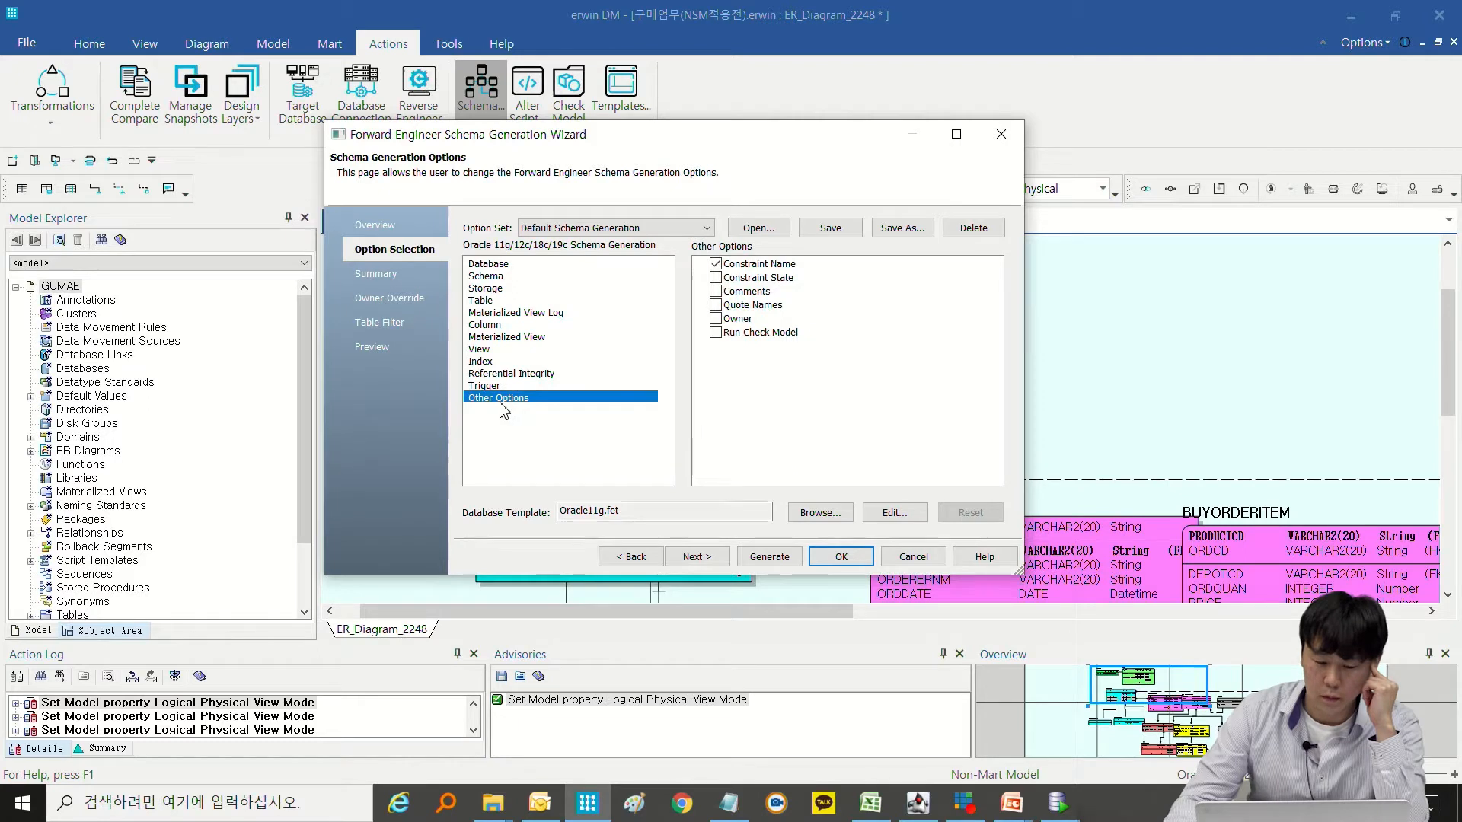
click(757, 266)
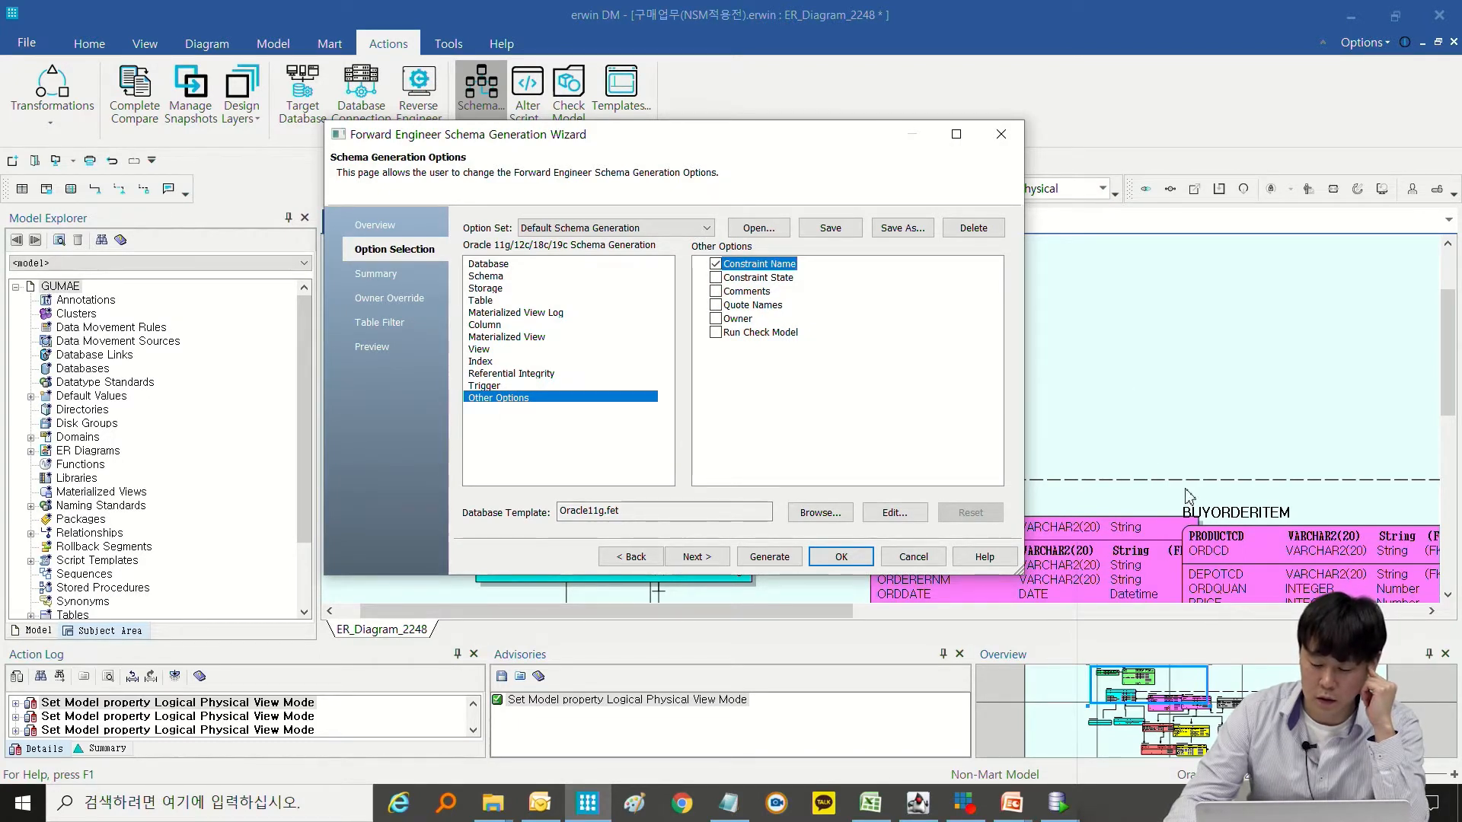
click(746, 293)
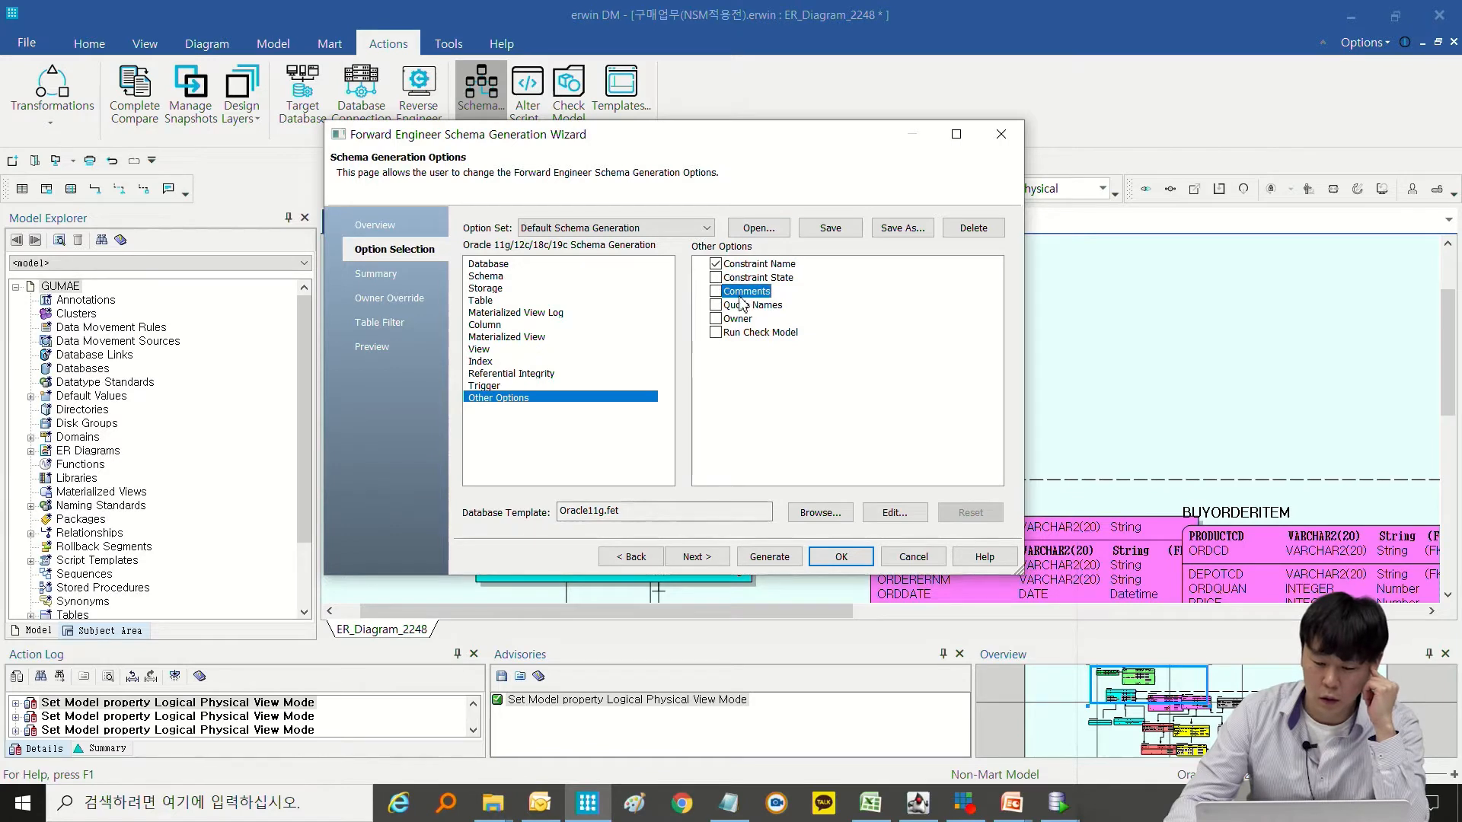
click(715, 293)
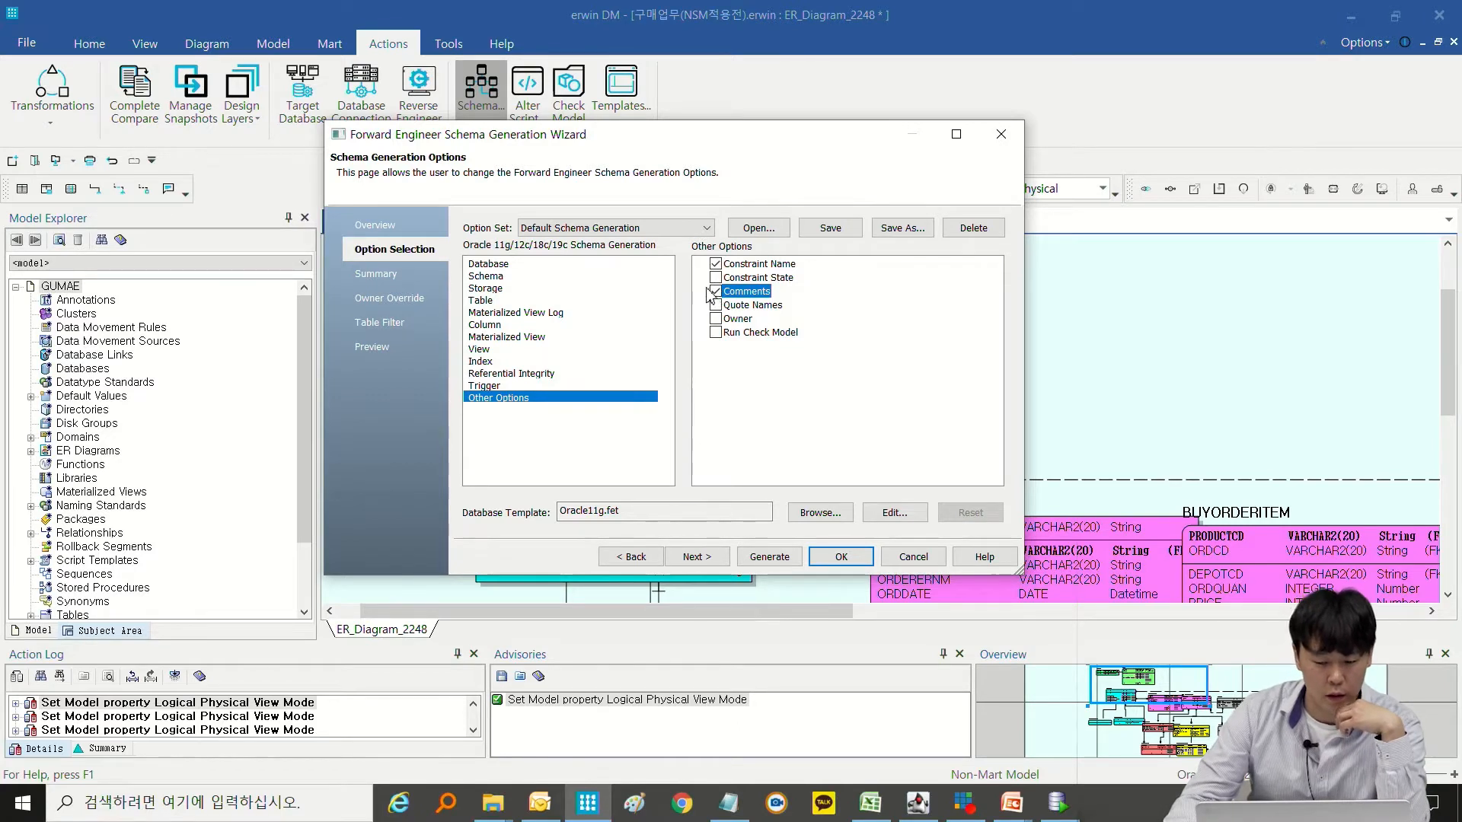
Save the current option set as an XML file named 포워드옵션 in the NSM시연 folder.
click(533, 300)
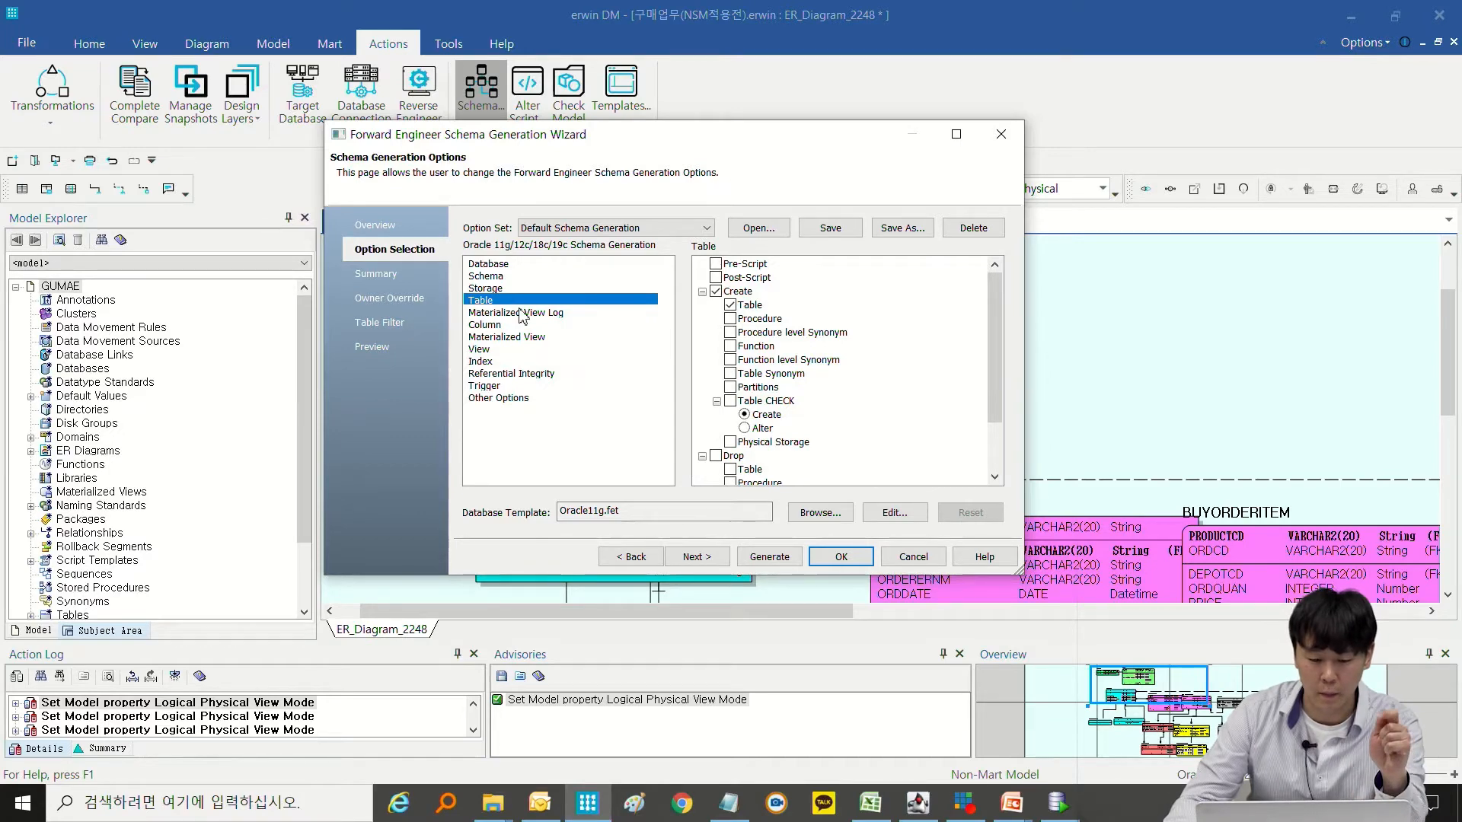
click(521, 288)
click(570, 301)
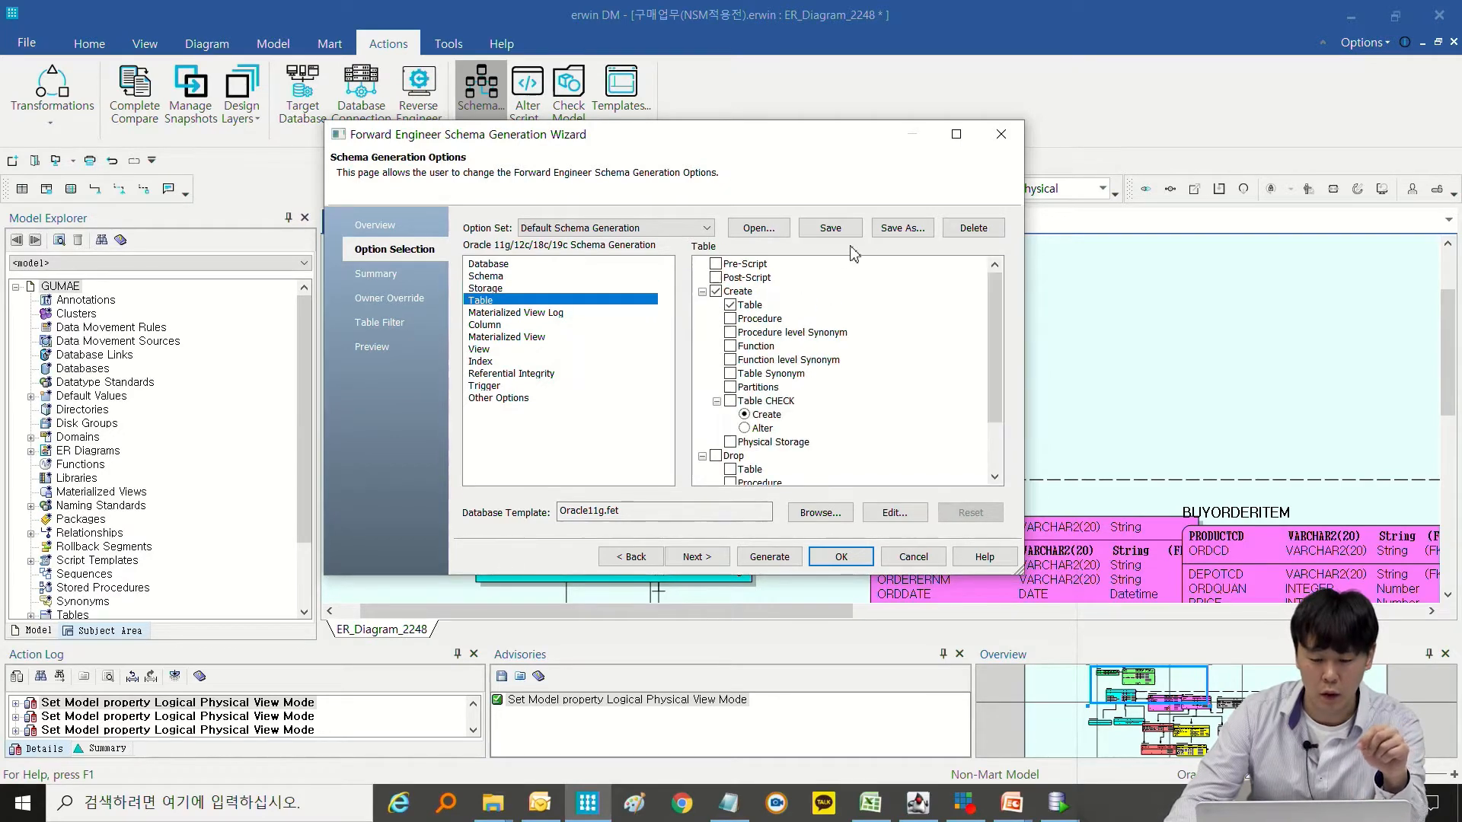
click(908, 232)
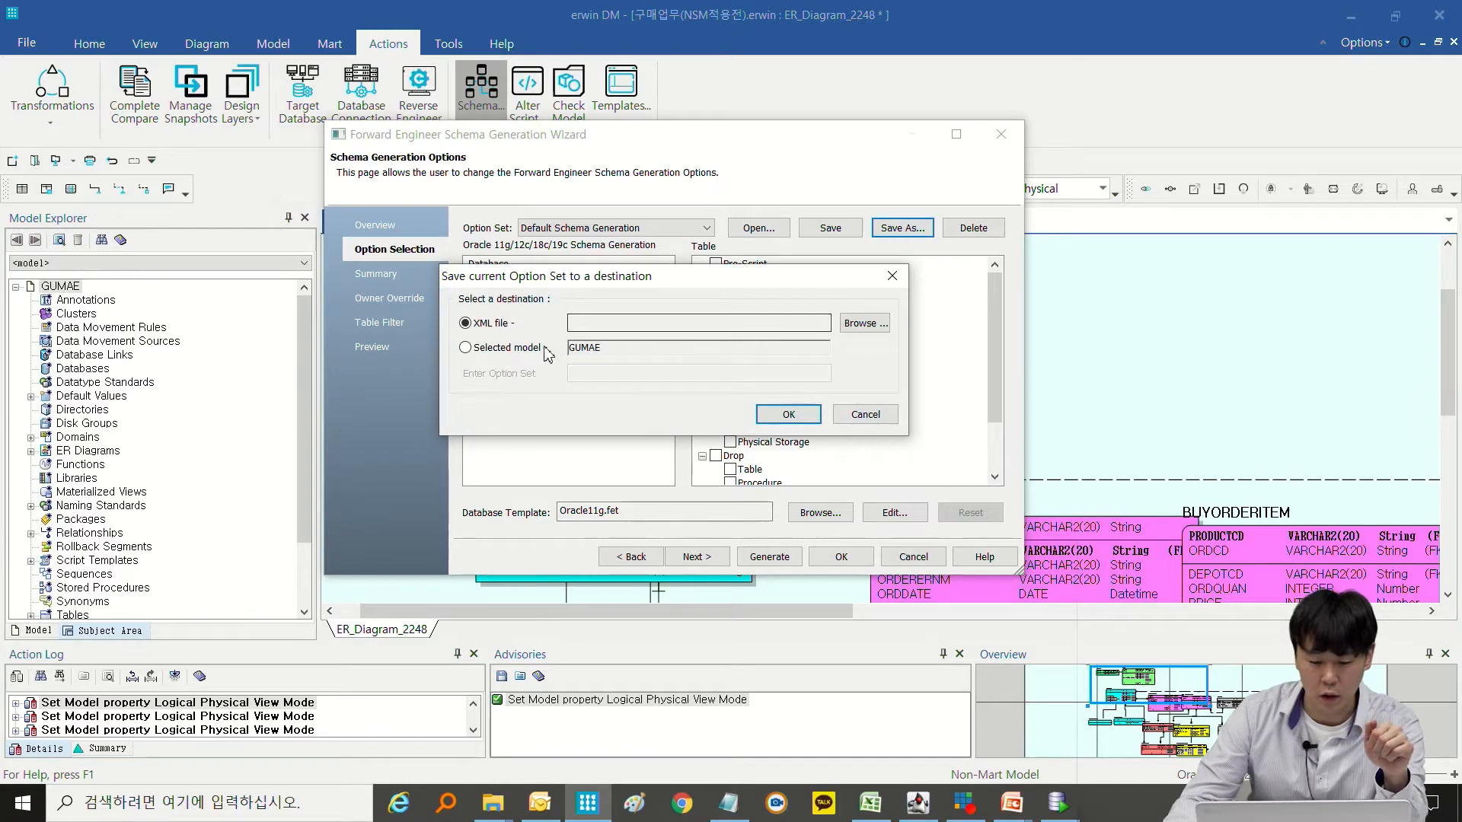
click(856, 324)
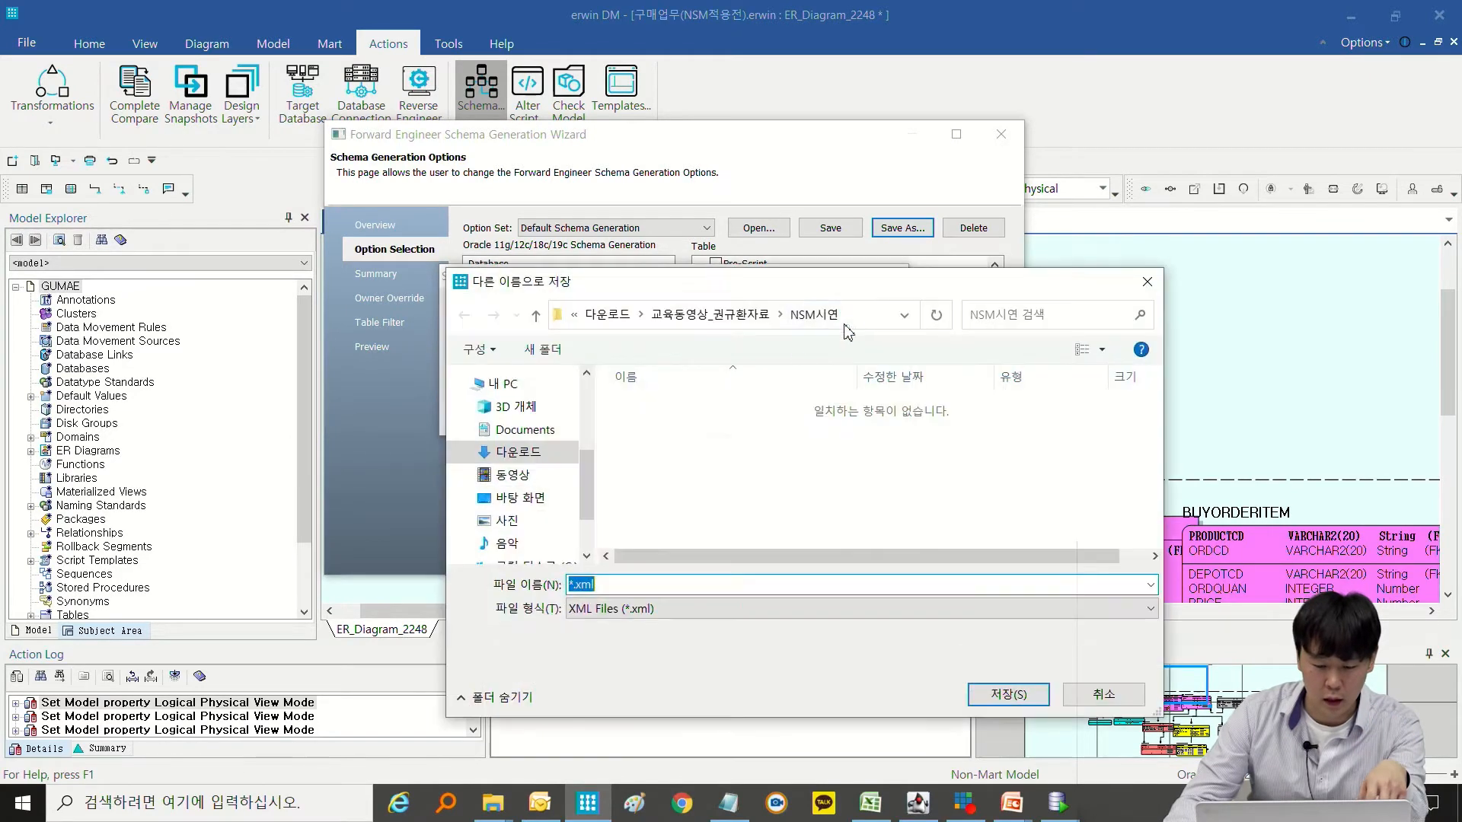
text(ㅎ포워)
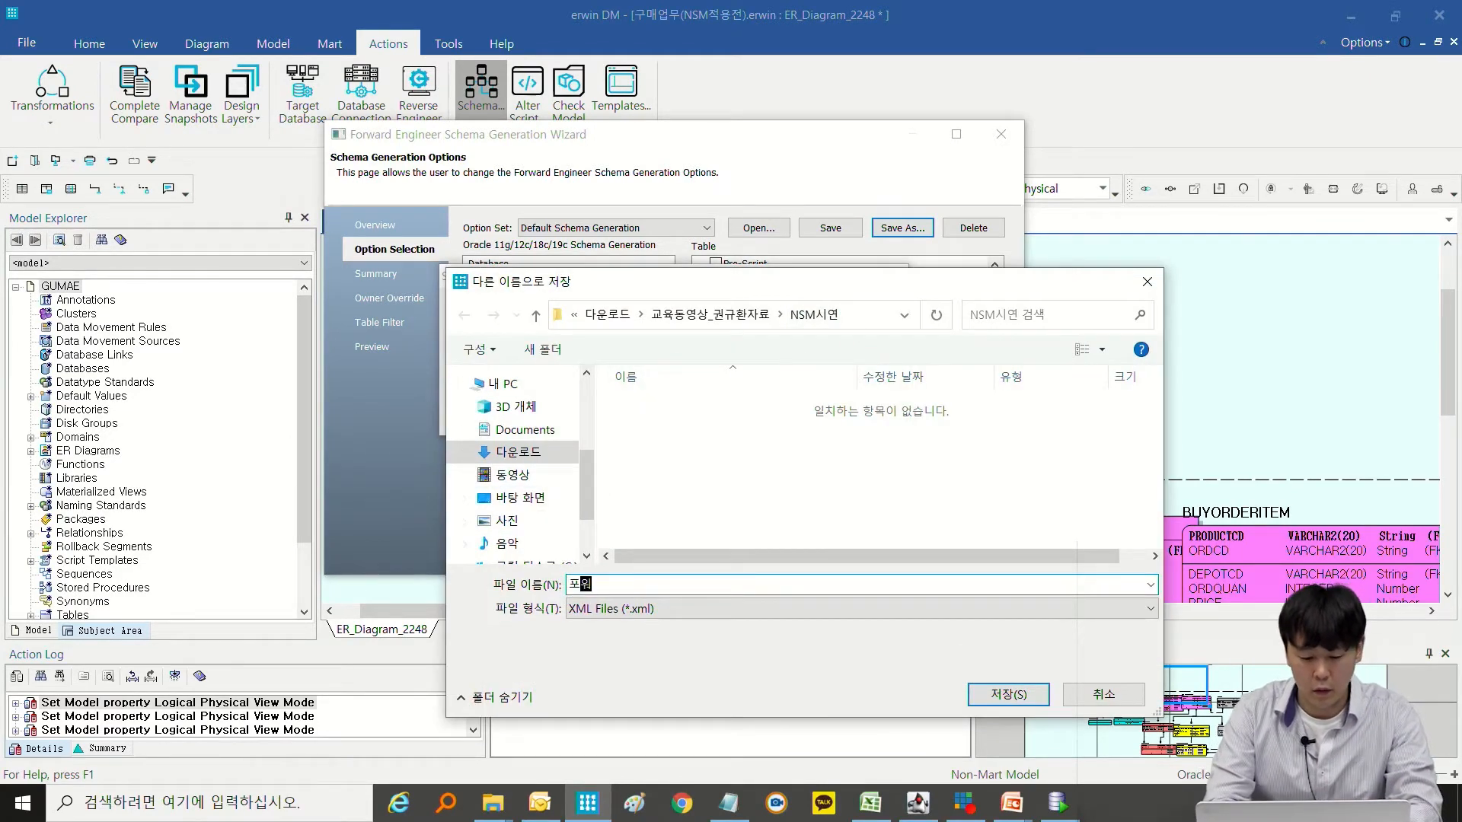
text(드옵셔ㄴ)
key(Return)
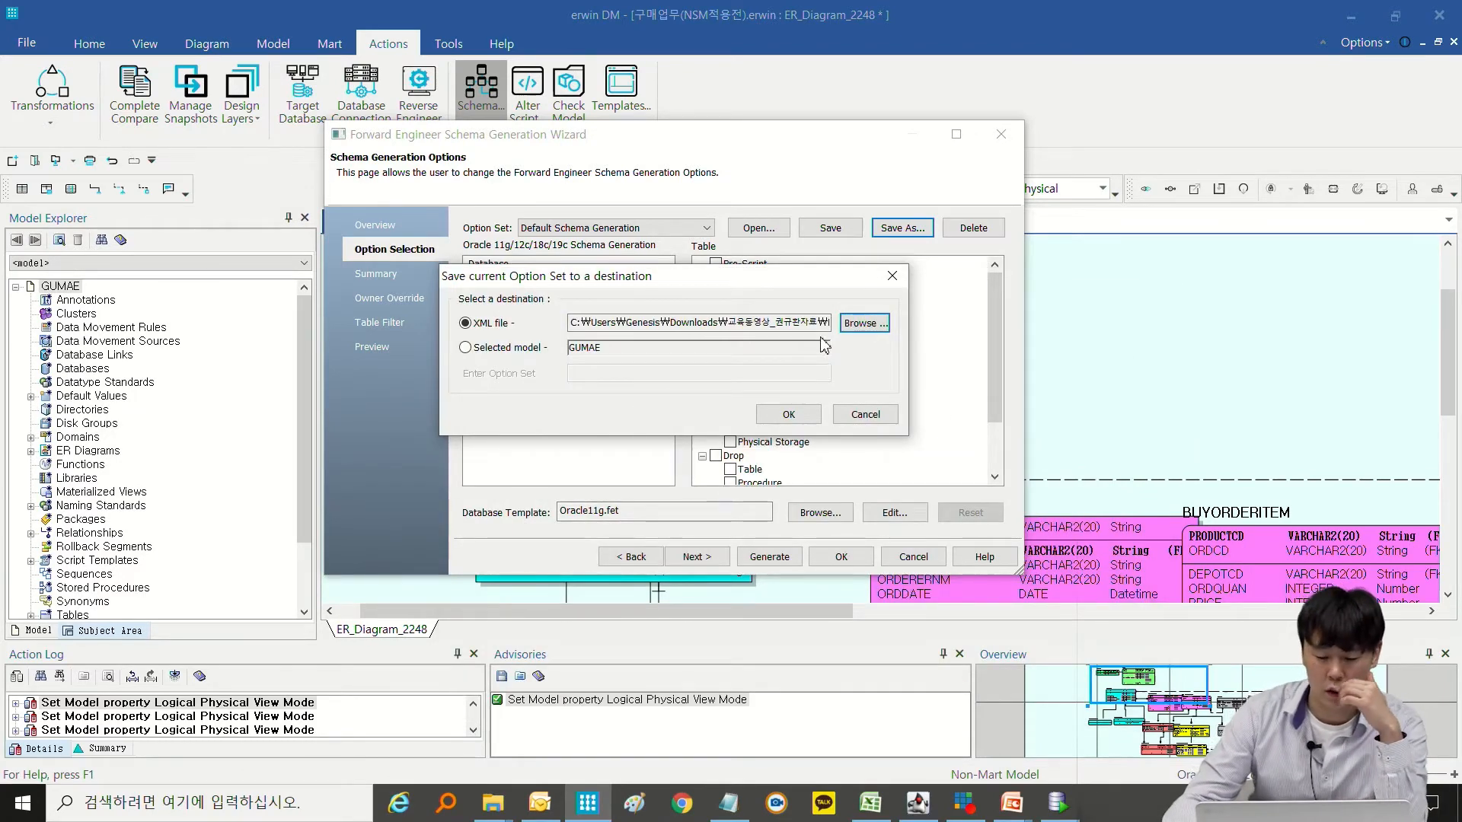
click(789, 415)
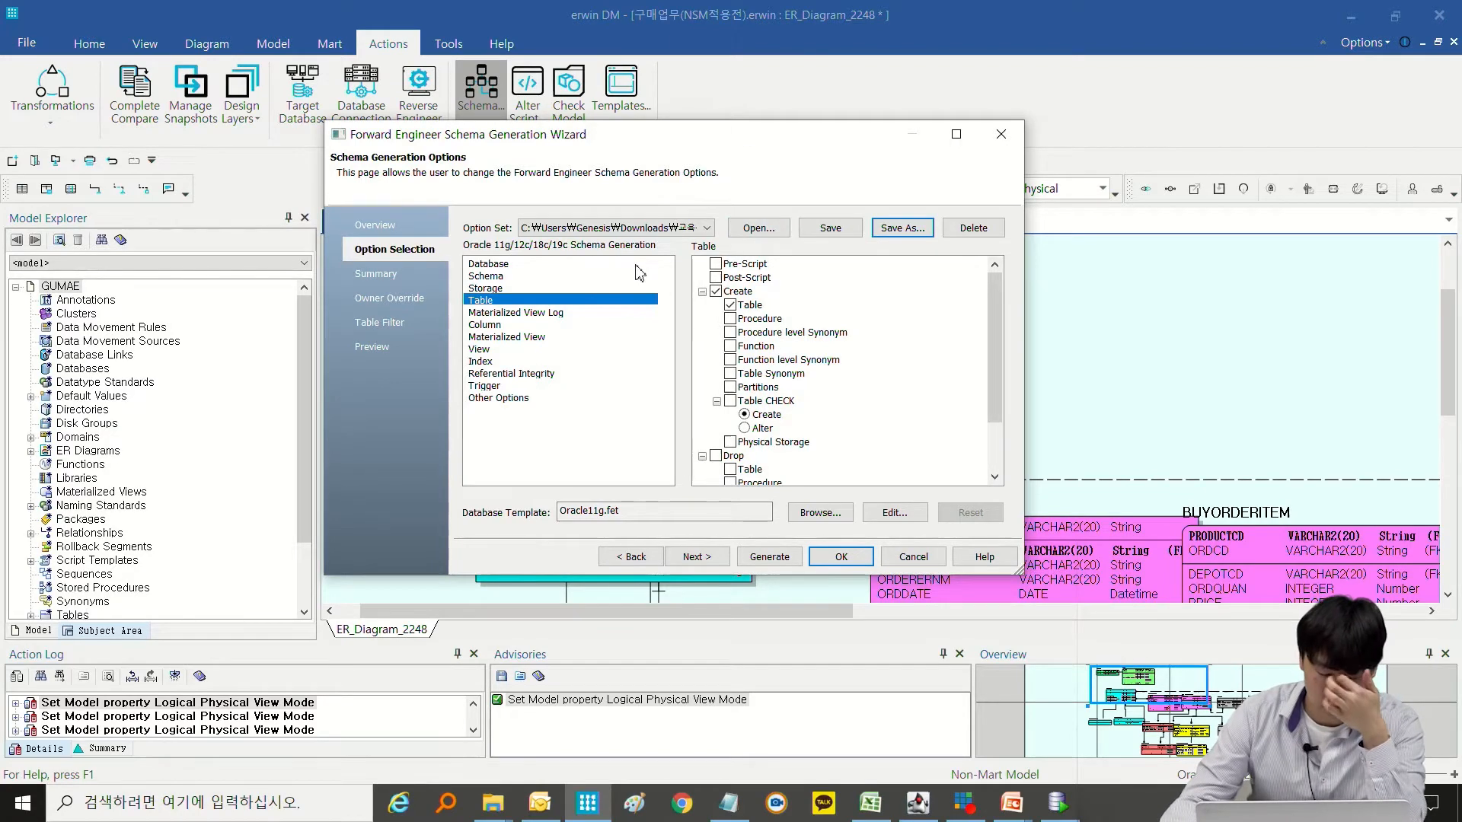
Review the selected generation options on the wizard's Summary page.
click(748, 231)
double_click(667, 236)
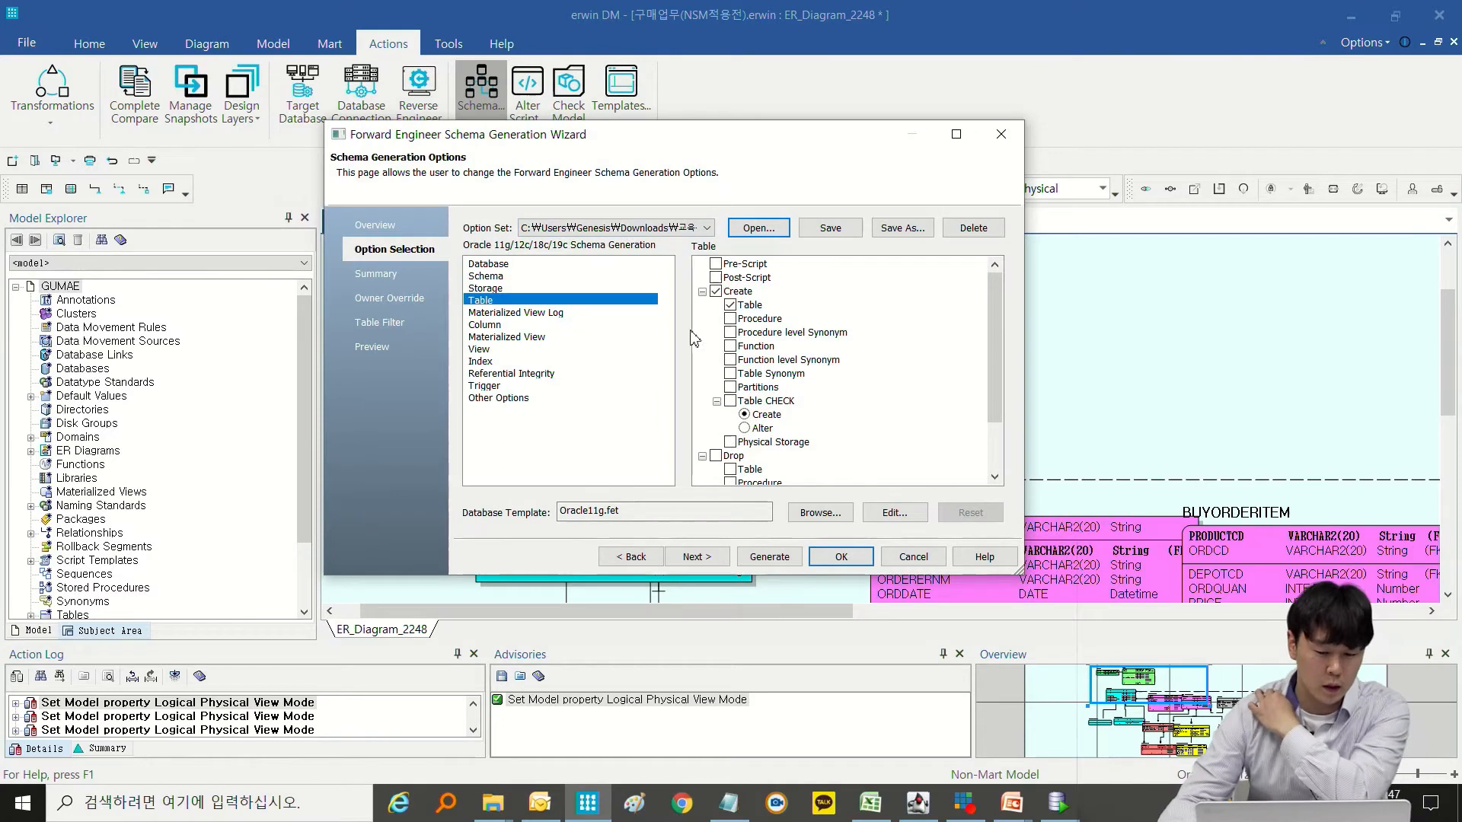
click(394, 278)
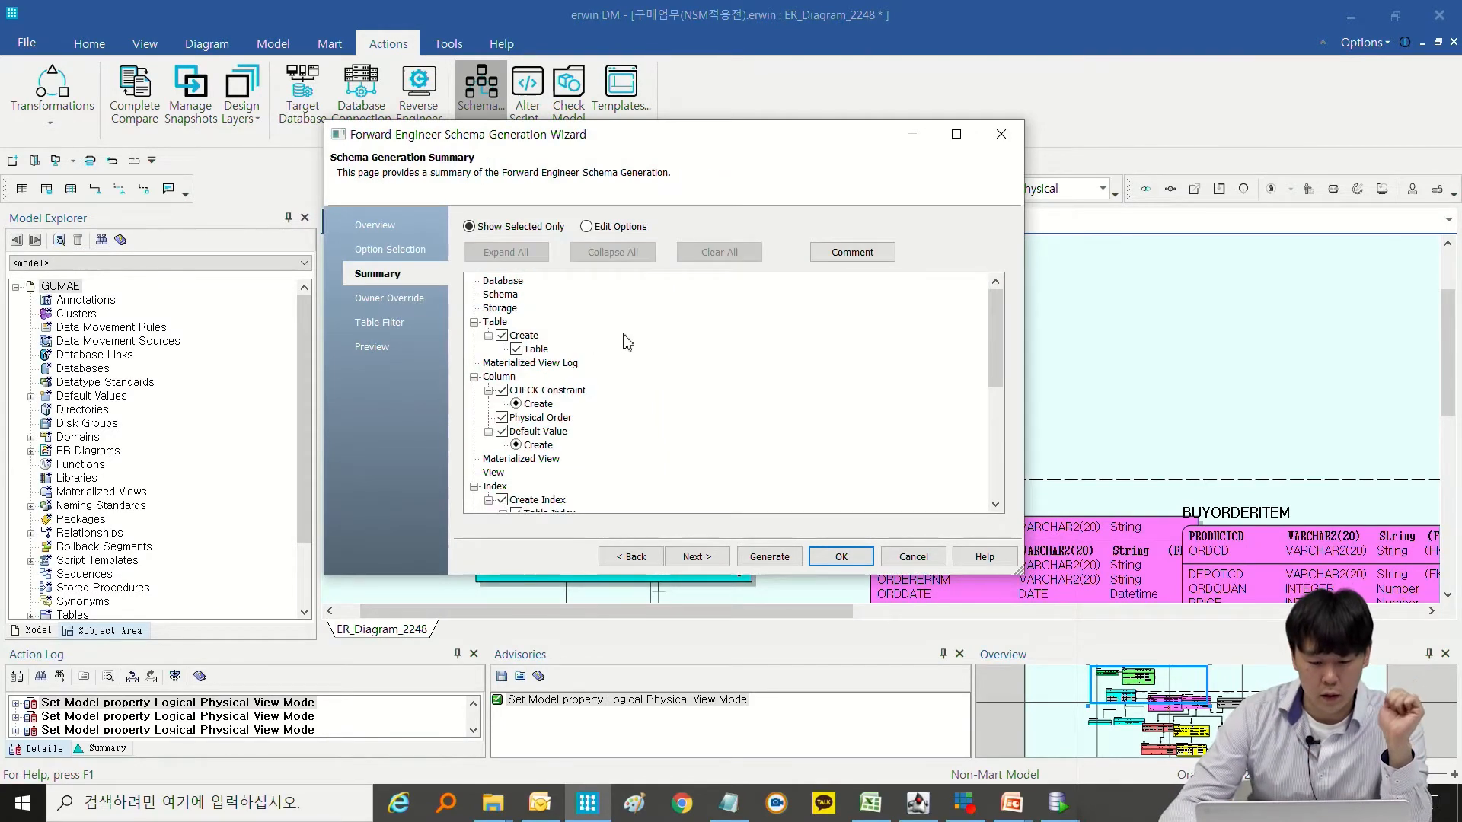
scroll(653, 383, down, 2)
scroll(651, 382, up, 2)
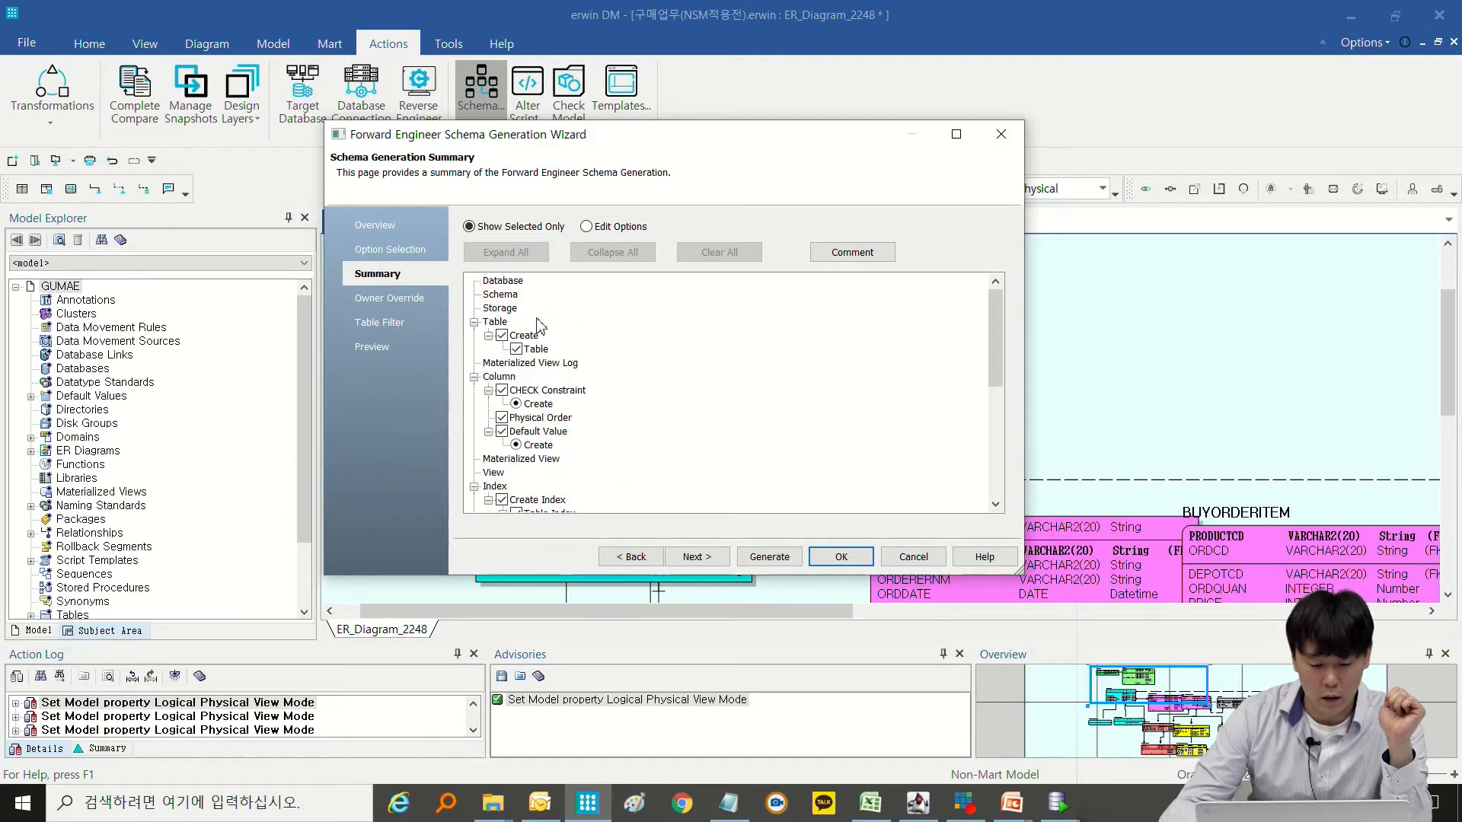
Review the rest of the generation summary, then the wizard's Owner Override and Table Filter pages.
scroll(530, 358, down, 10)
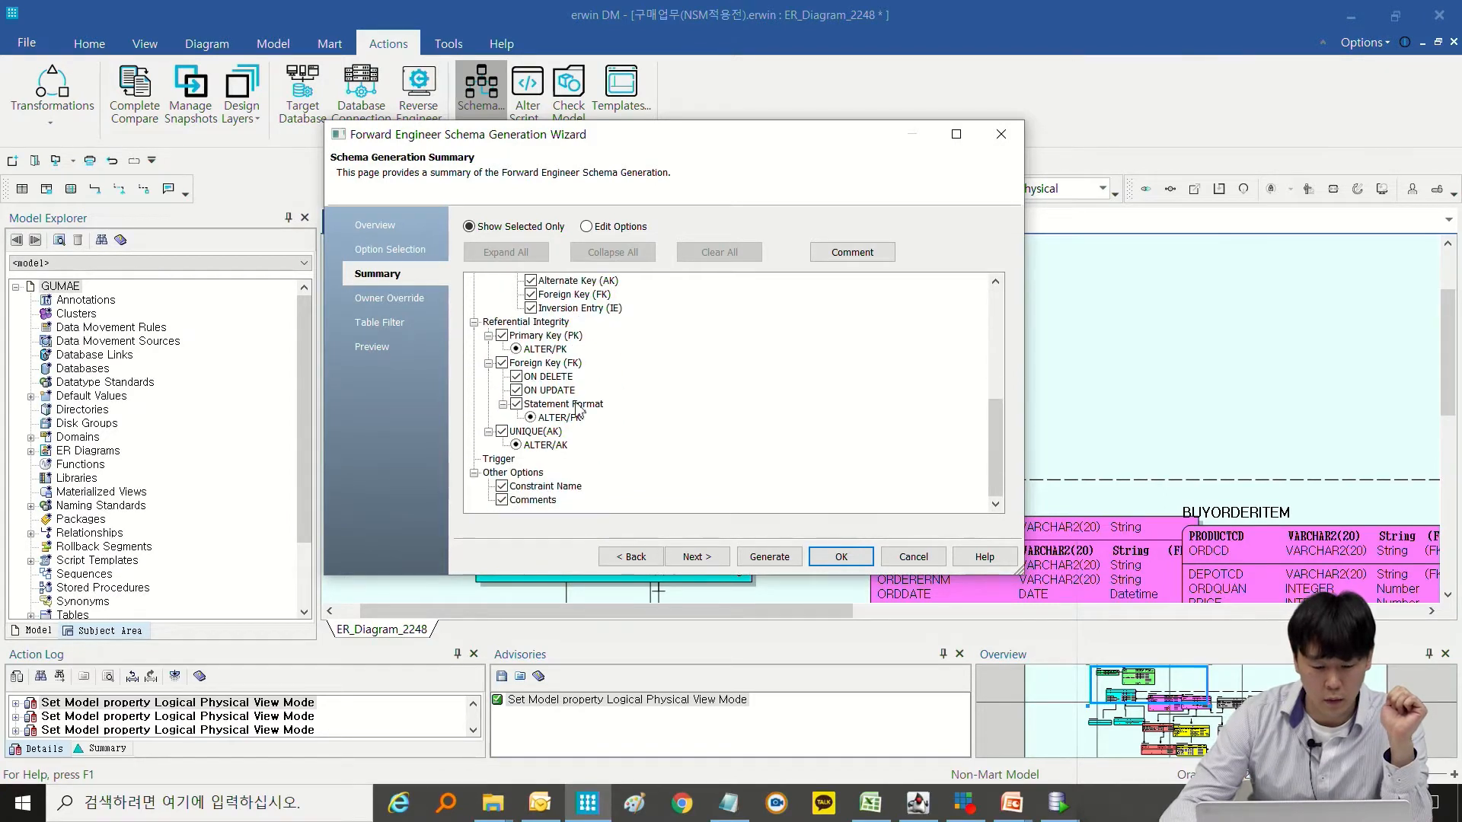
click(403, 305)
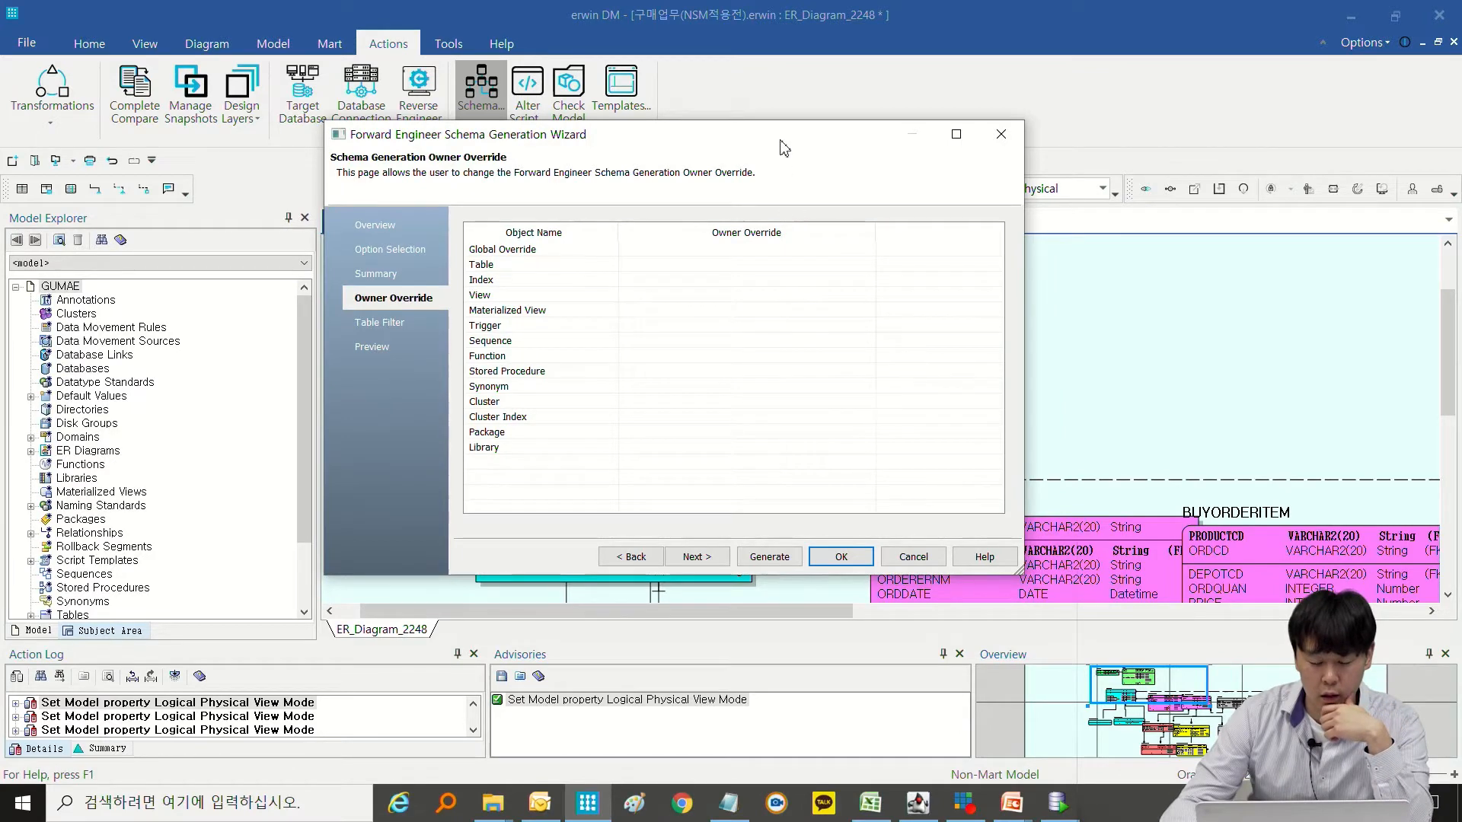
drag(784, 147, 1122, 181)
click(973, 300)
click(973, 302)
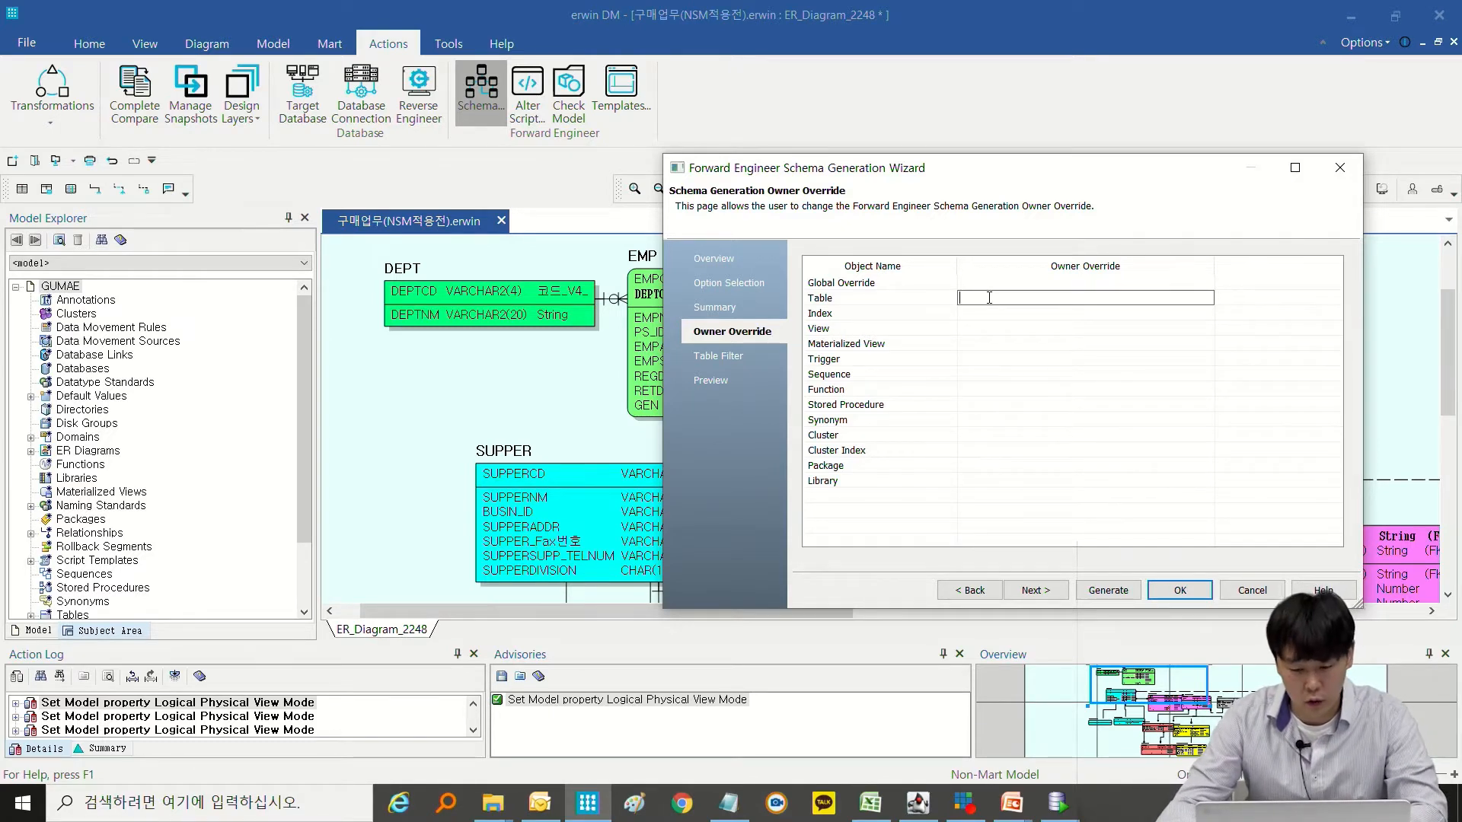
click(731, 358)
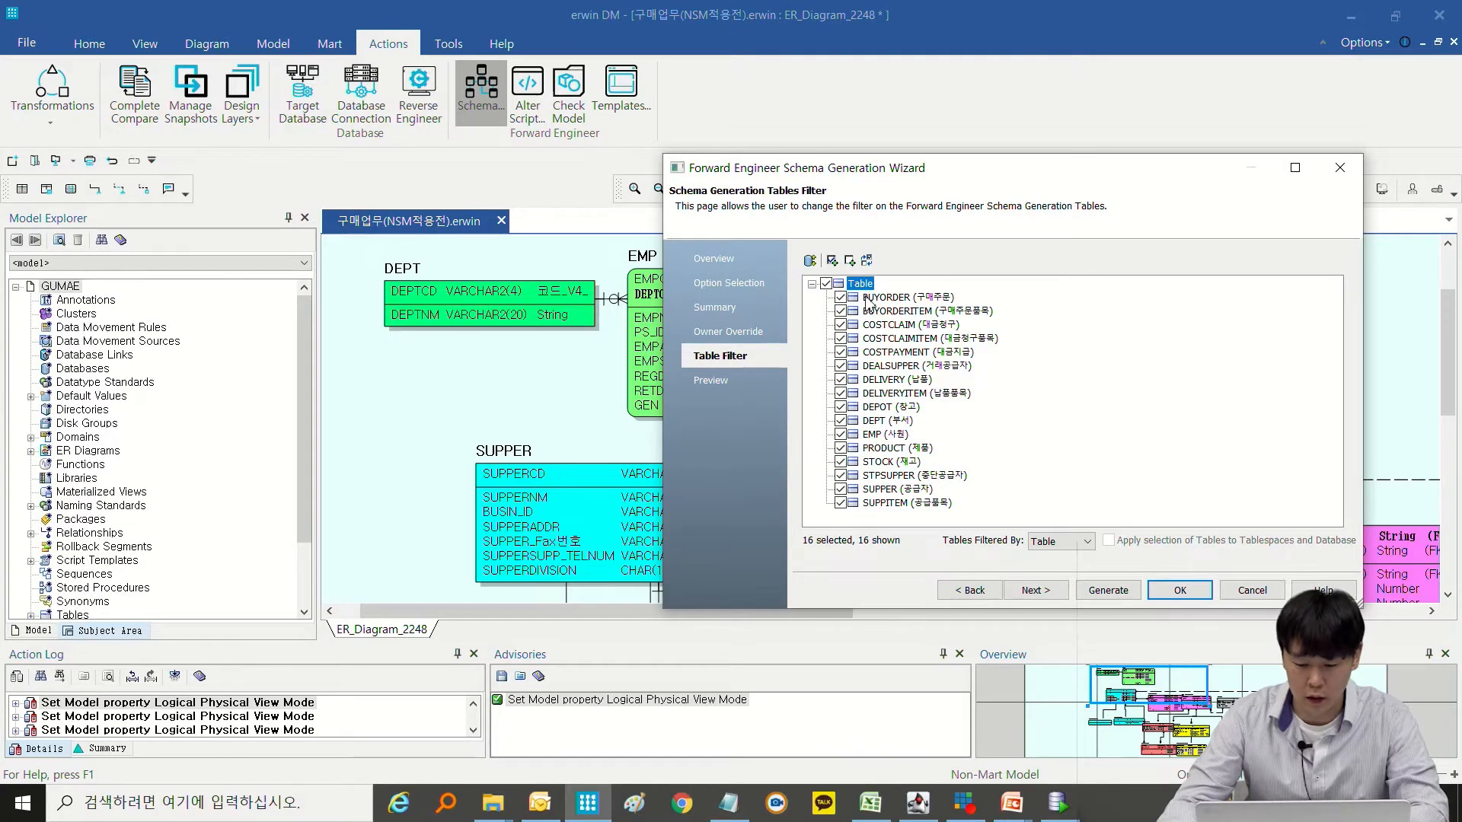
Examine the generated DDL on the wizard's Preview page, including the CREATE TABLE, comment, index and constraint statements.
click(713, 380)
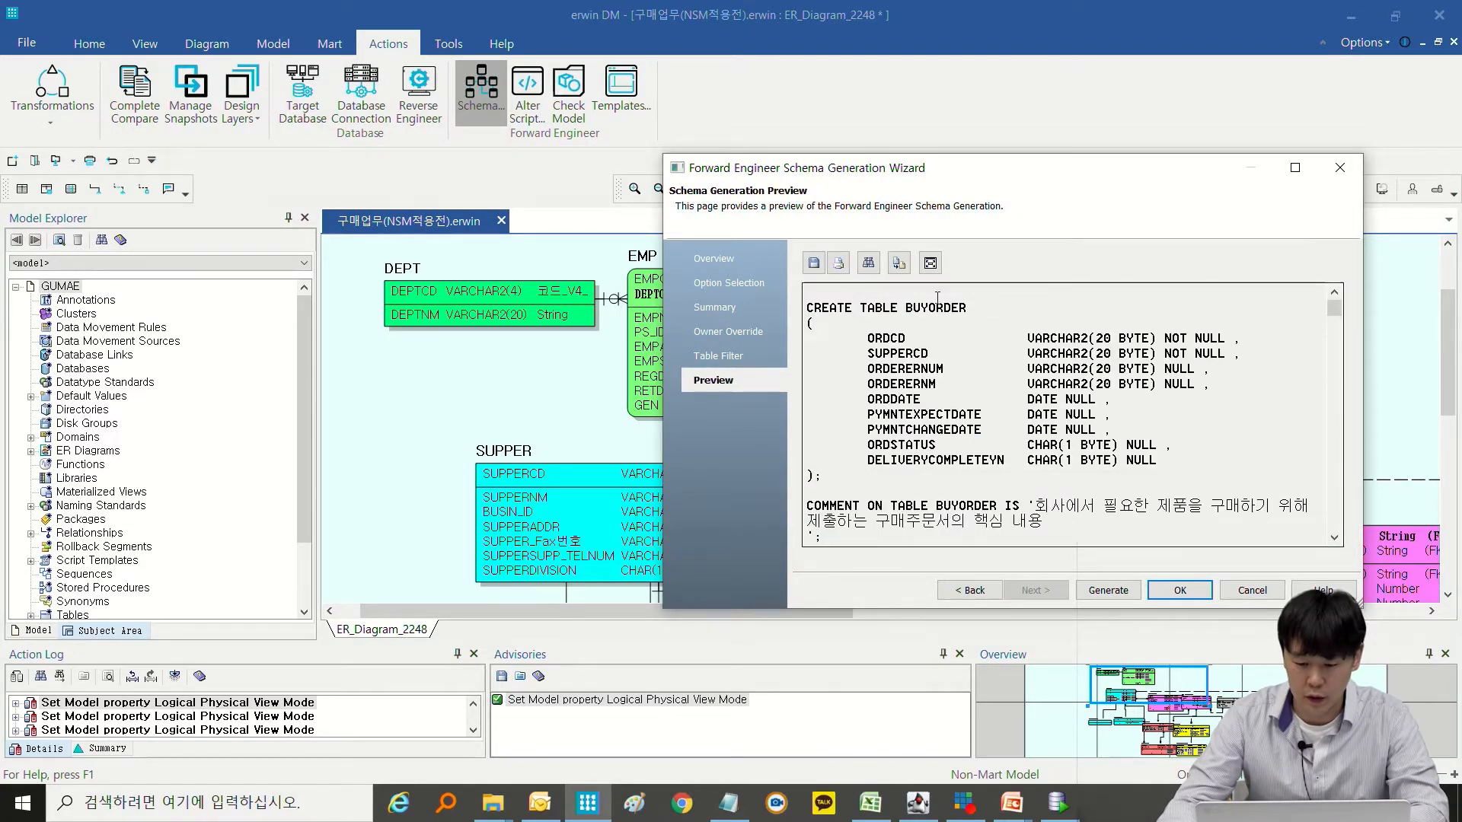
drag(663, 154, 446, 61)
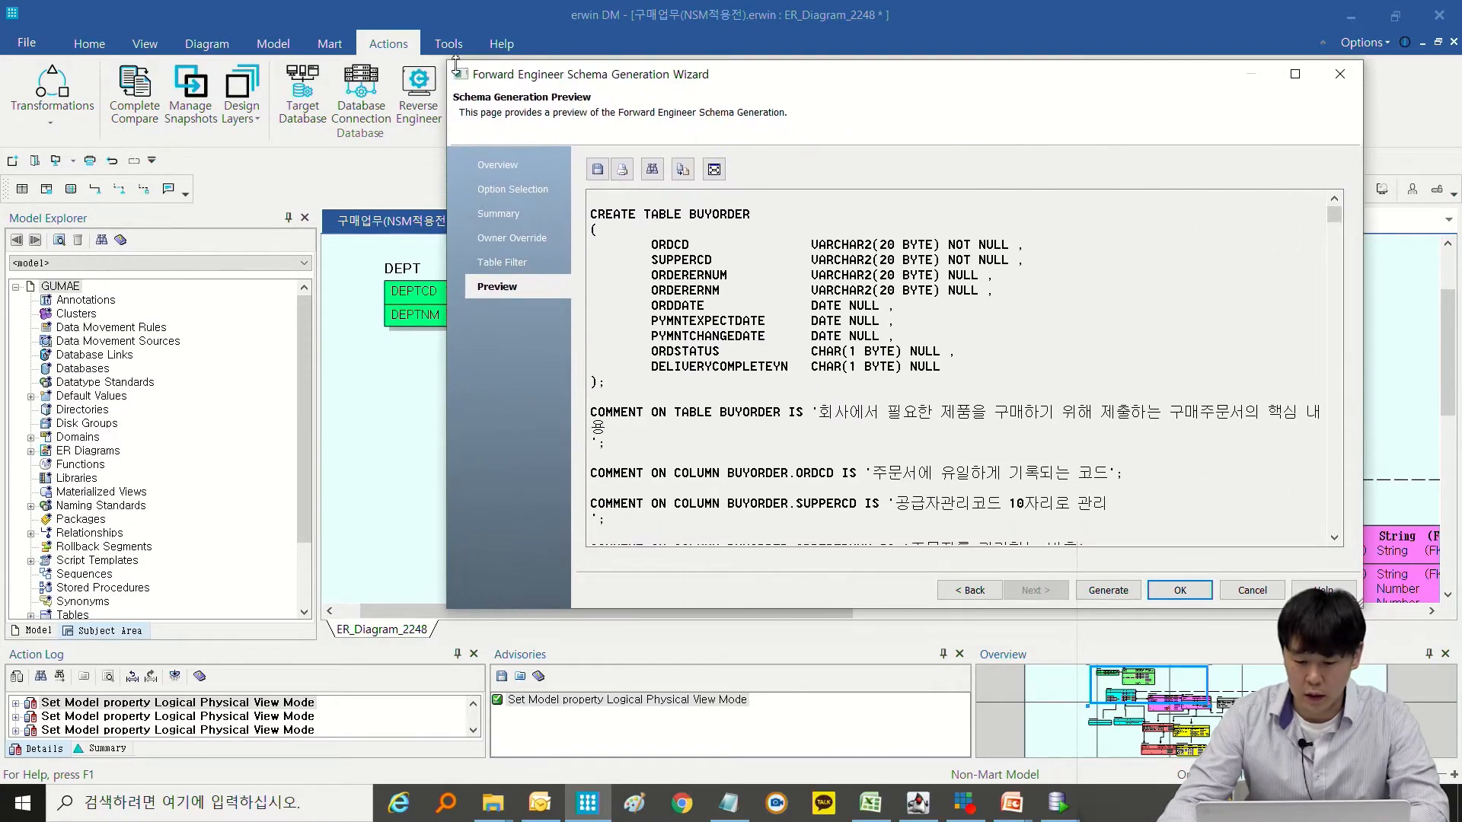
scroll(898, 337, down, 15)
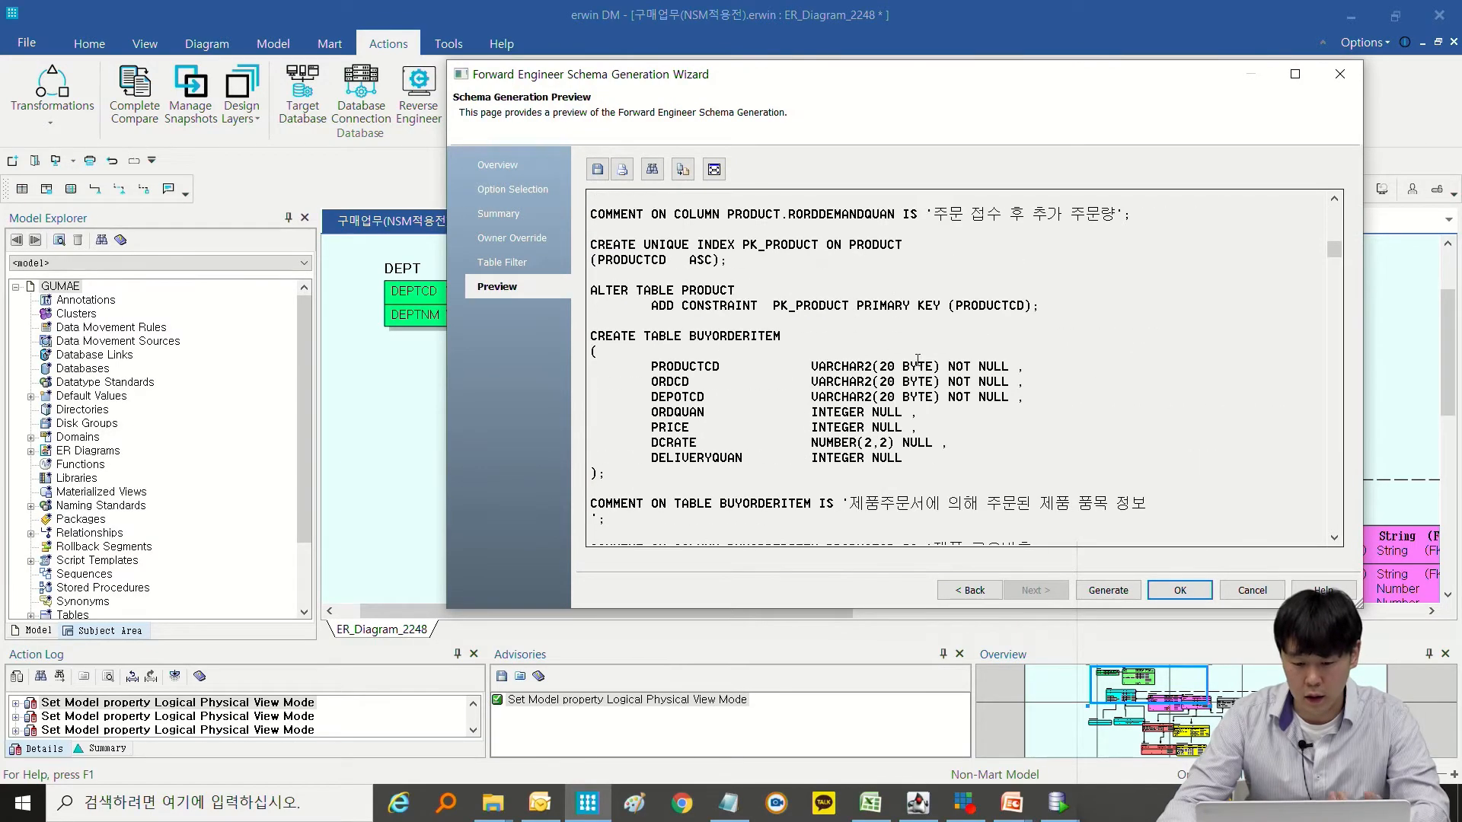
scroll(1325, 342, down, 20)
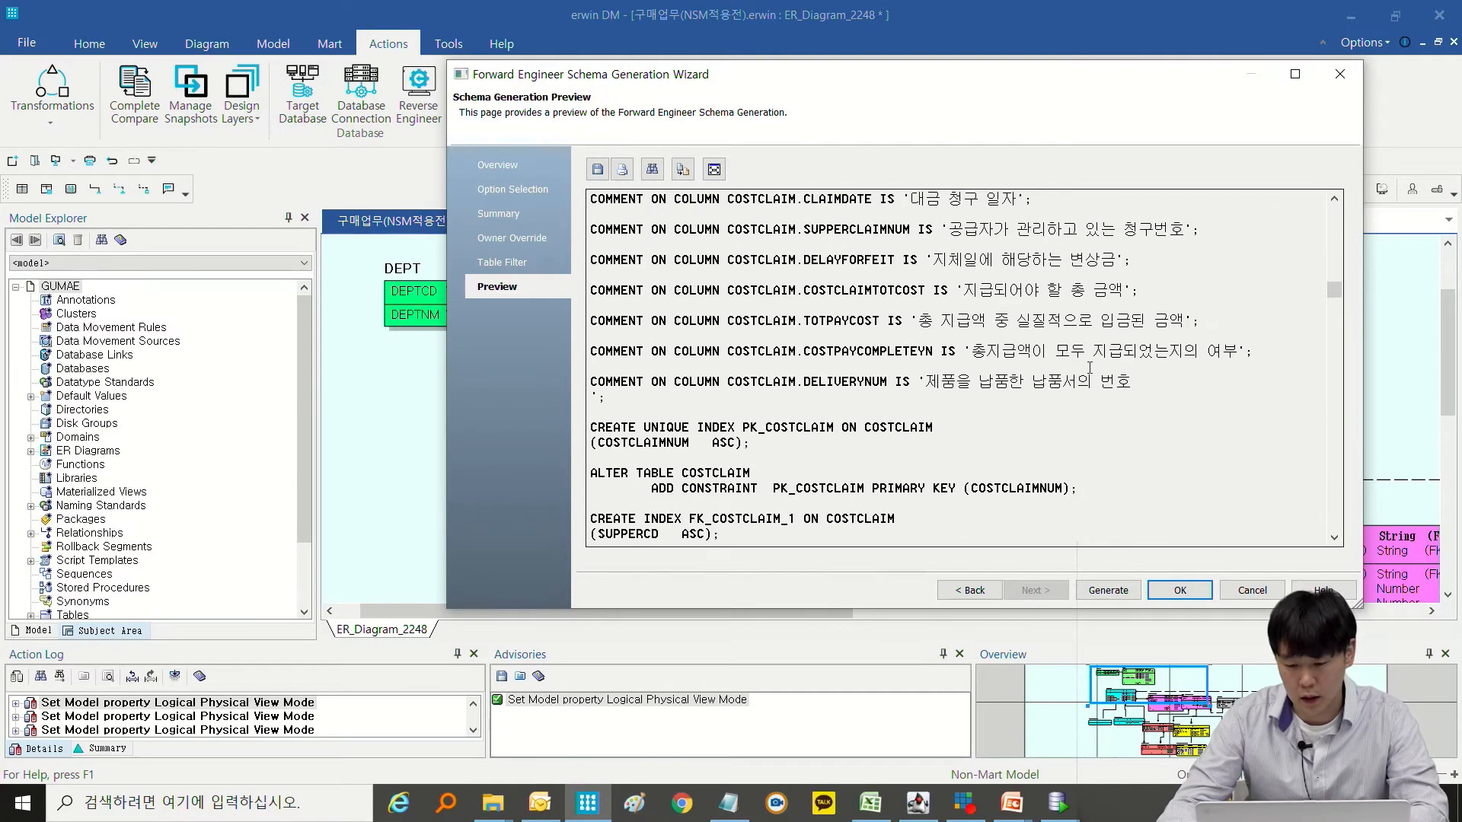
scroll(1324, 343, down, 6)
drag(1336, 330, 1310, 158)
drag(1087, 77, 726, 93)
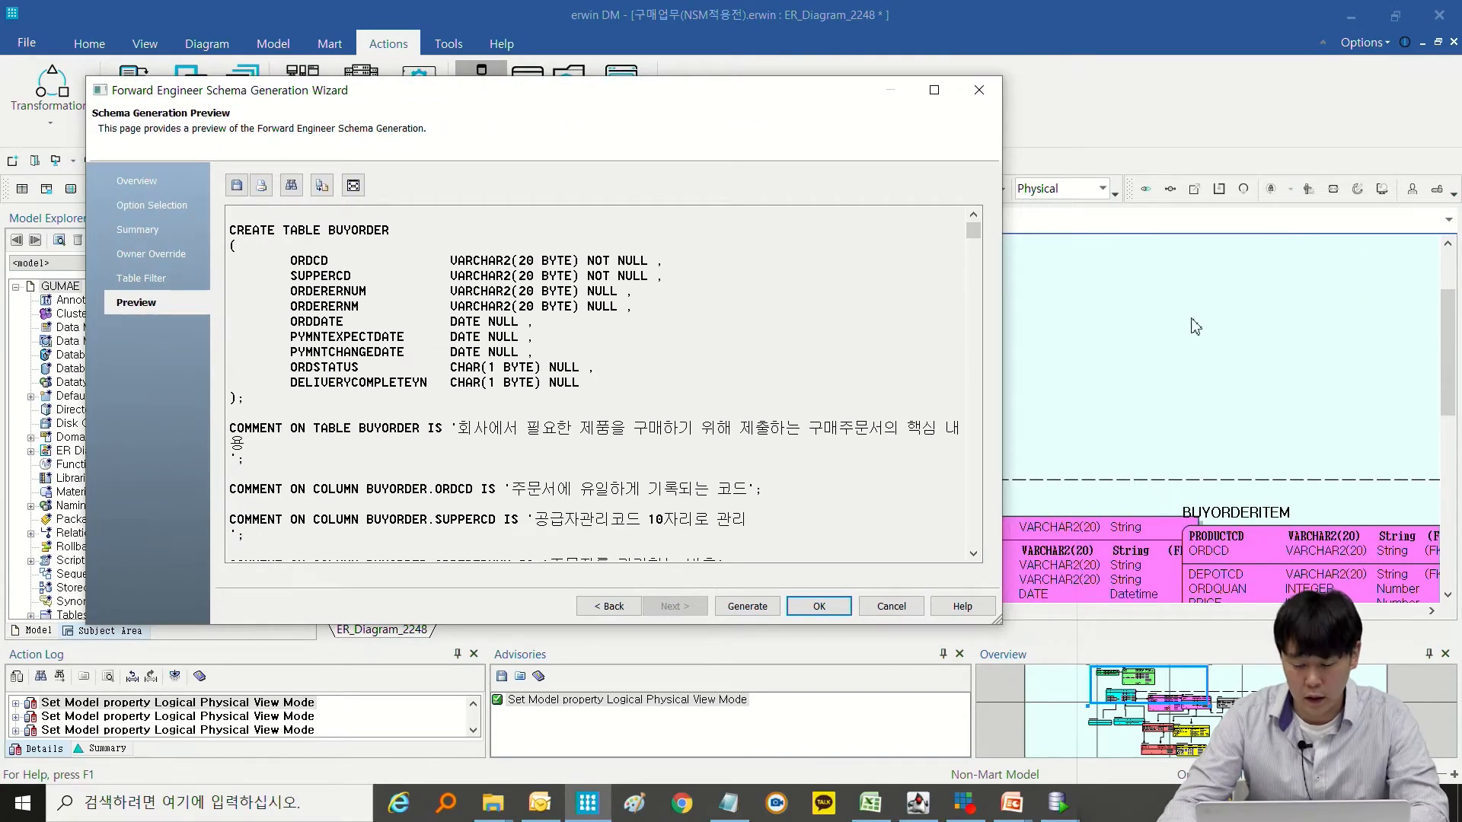
drag(639, 98, 699, 124)
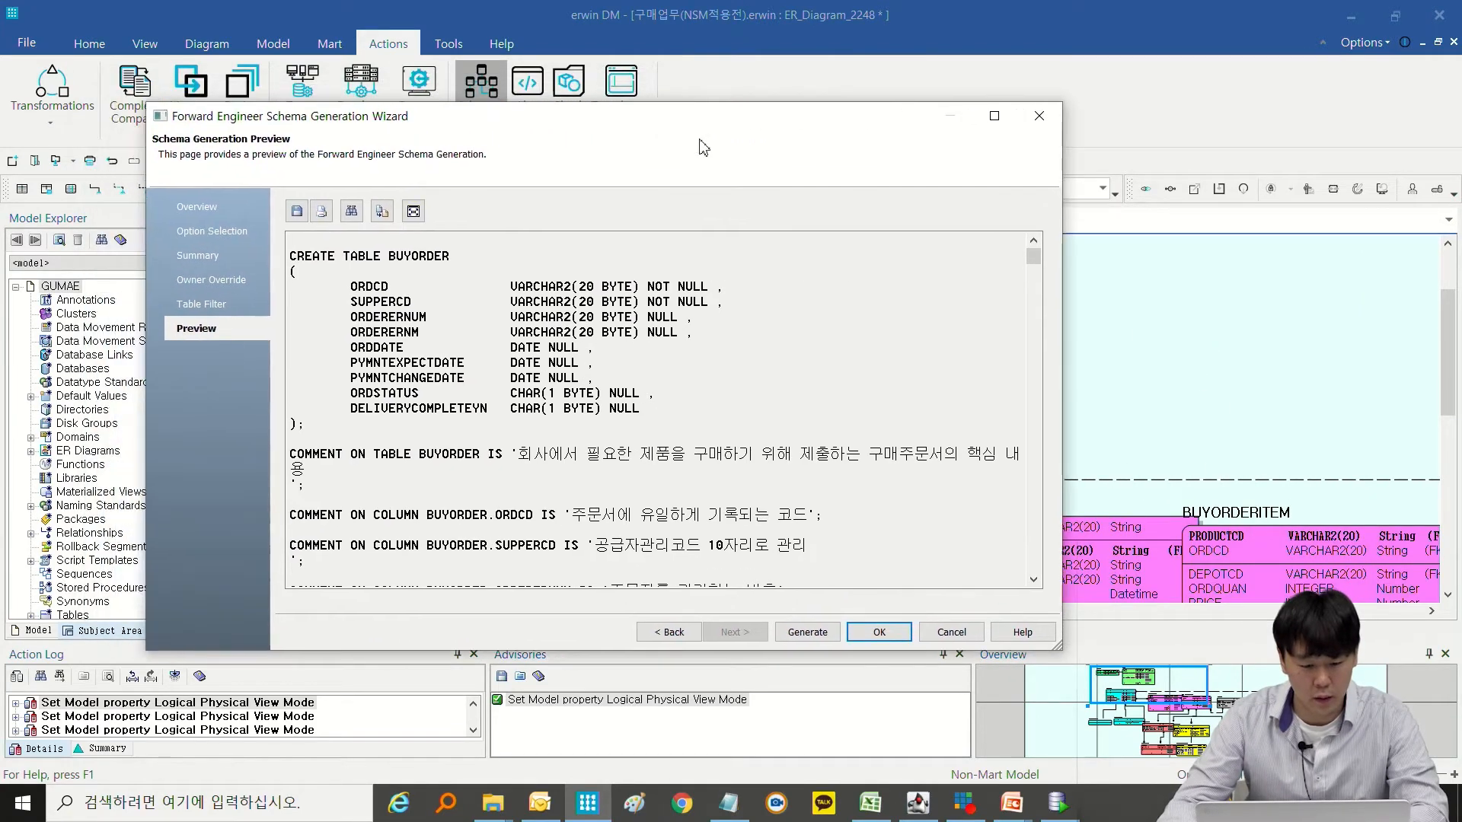
drag(411, 256, 613, 466)
click(614, 464)
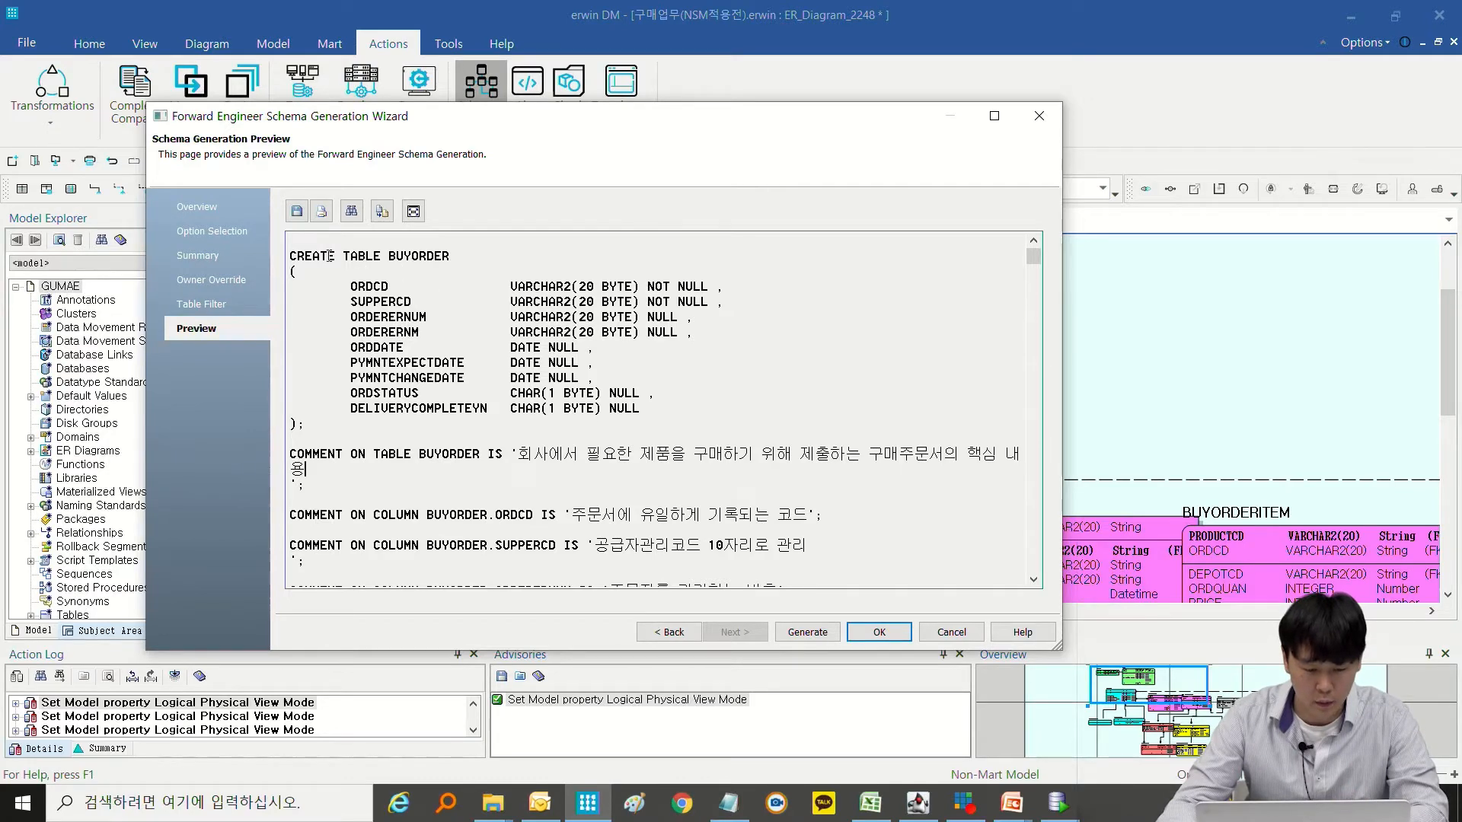
Save the previewed schema script to the desktop as an SQL DDL file named 구매업무_script.
click(297, 212)
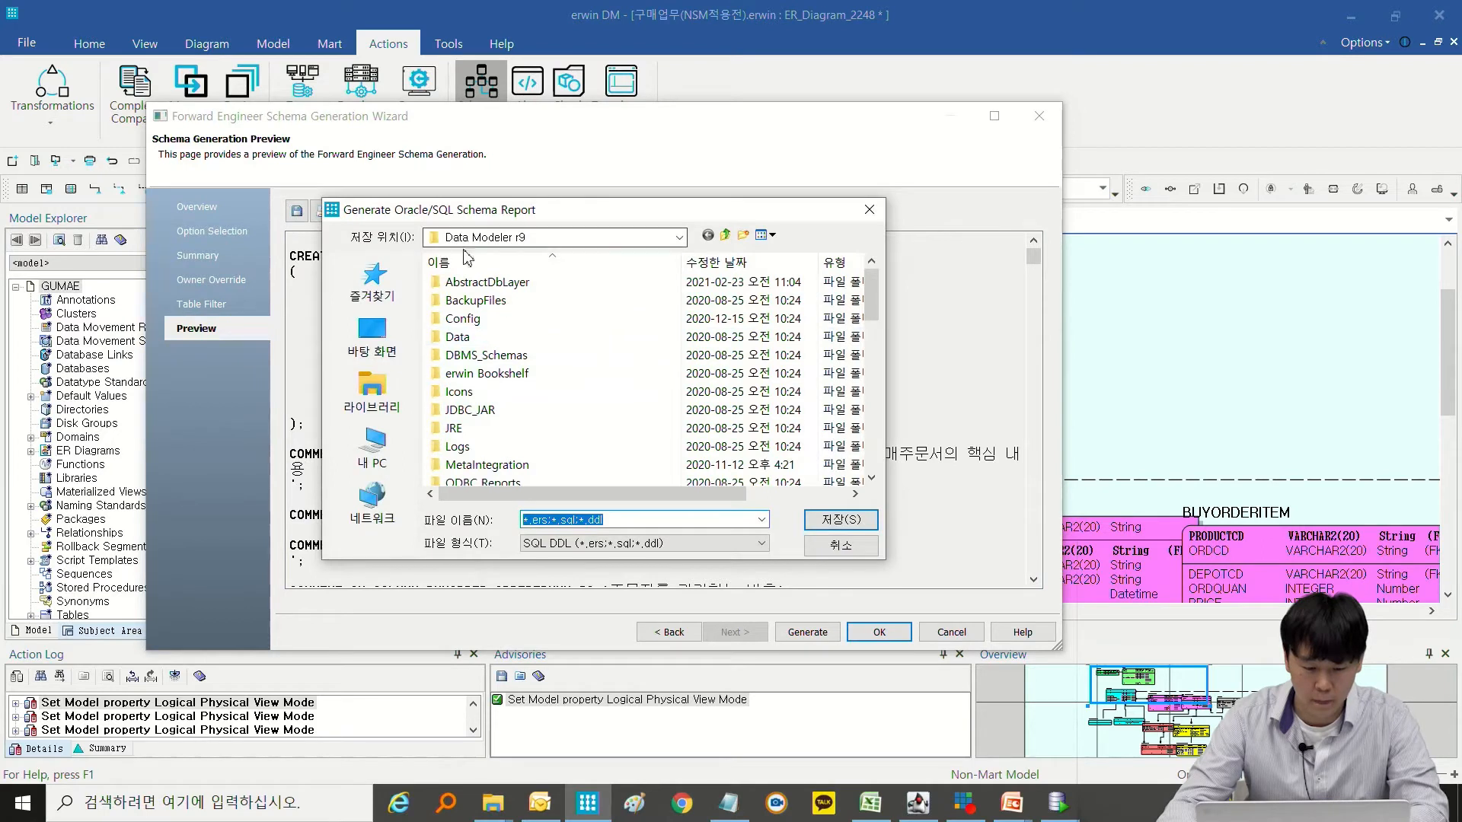
click(590, 543)
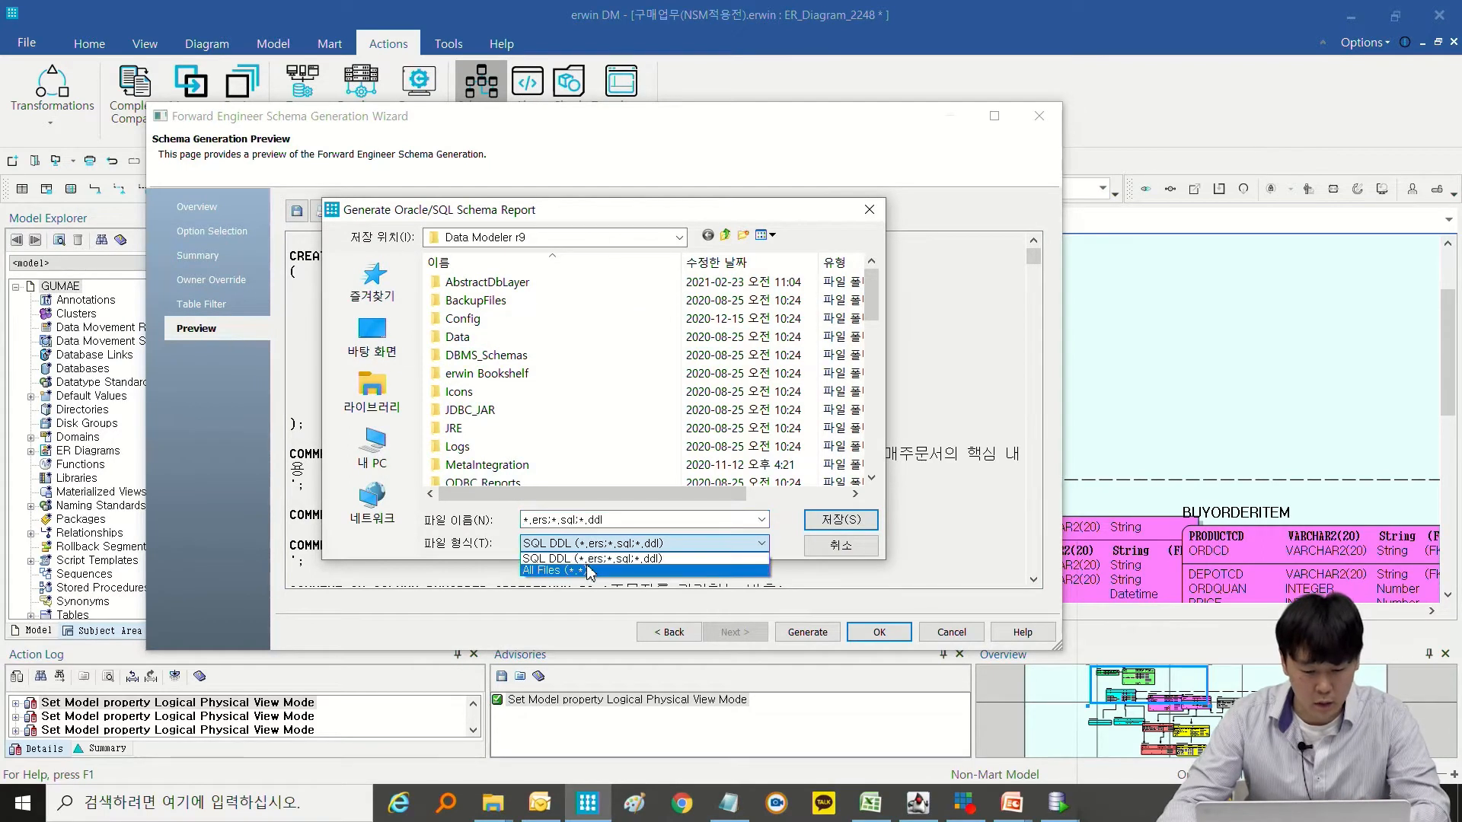
click(380, 347)
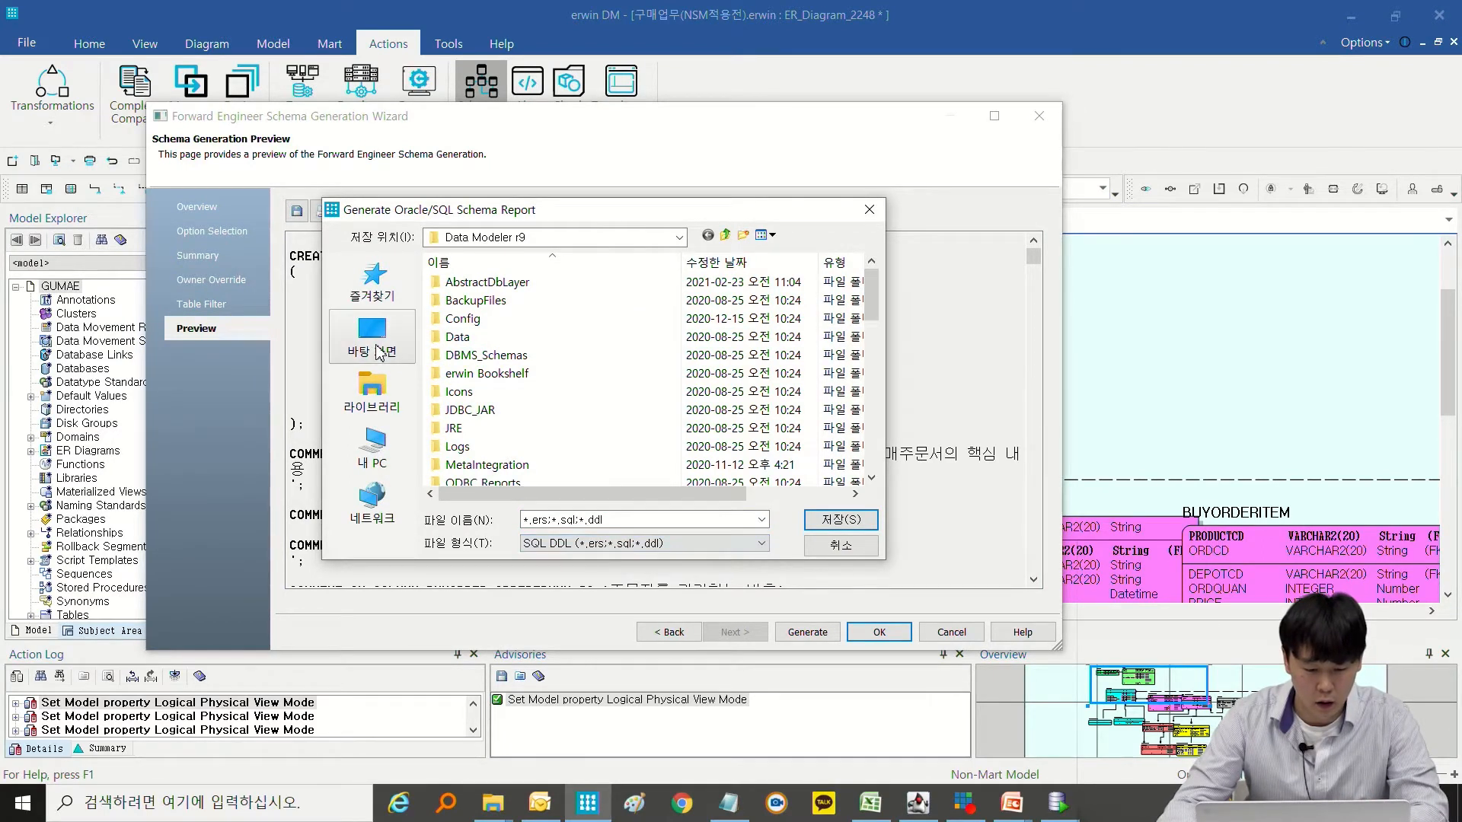
click(568, 520)
text(ㅇ)
drag(623, 520, 245, 472)
text(굼매업무_script)
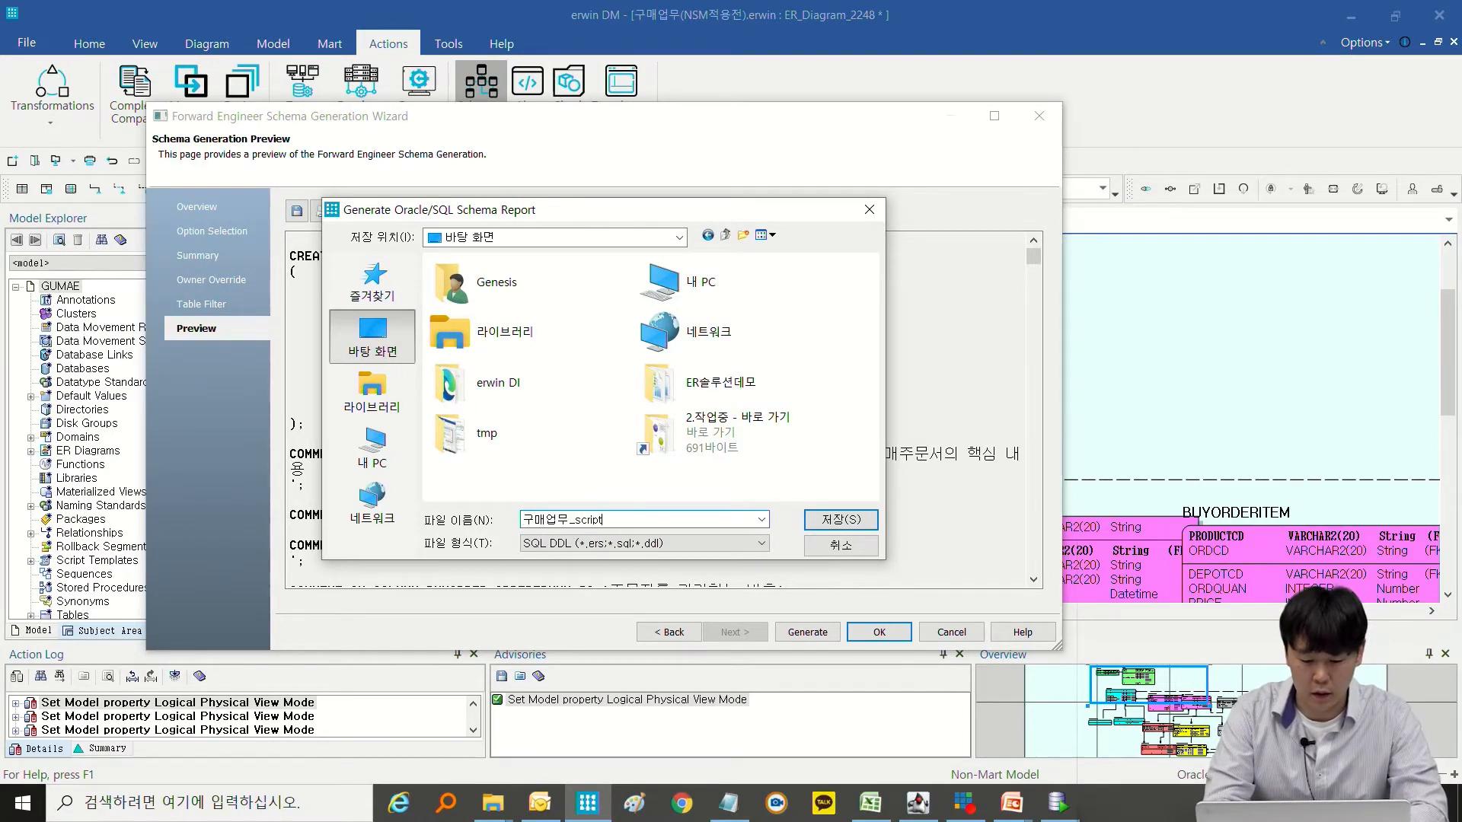
key(Return)
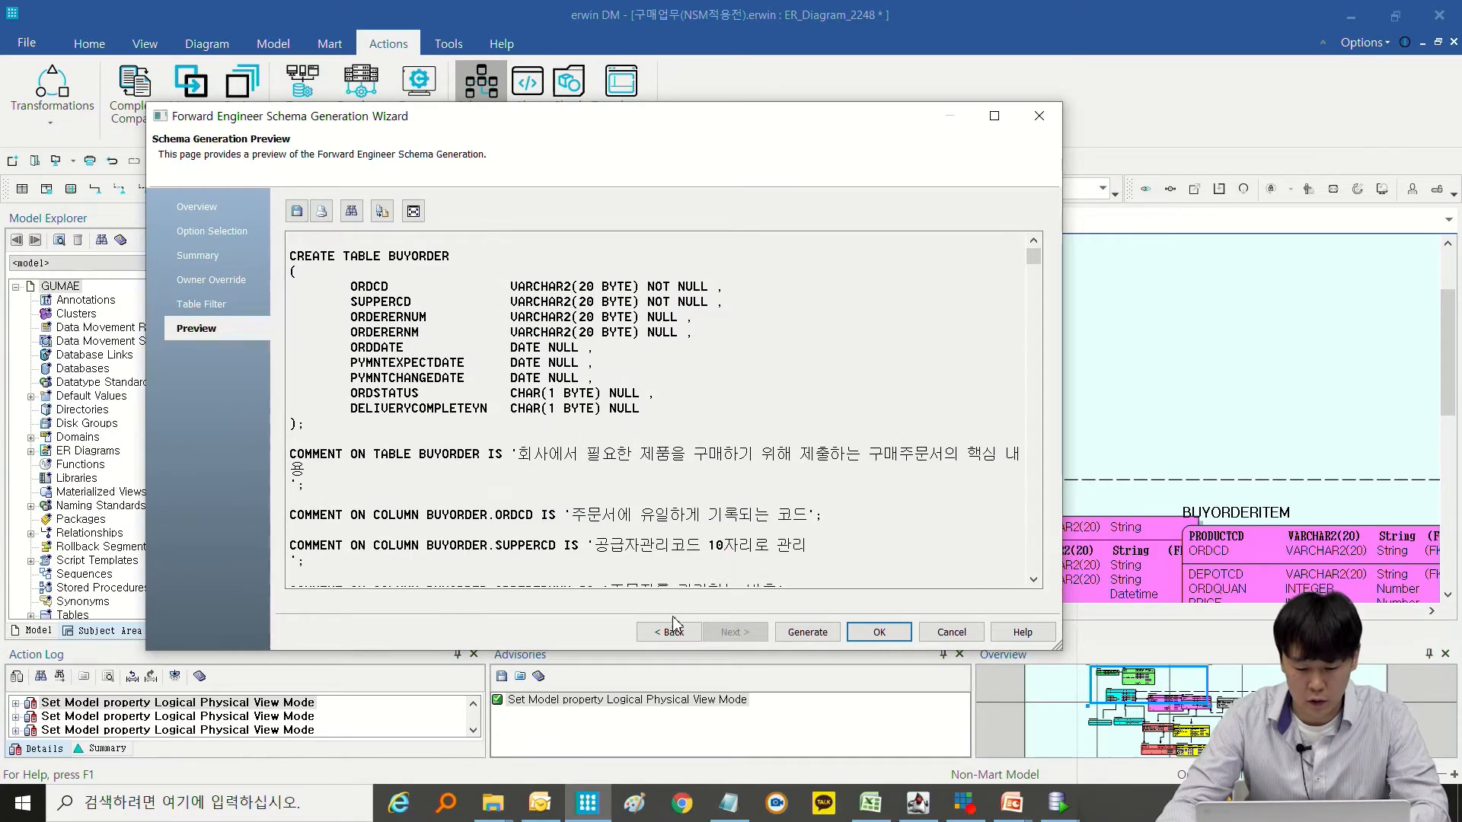
Generate the schema in the Oracle database ORCL, connecting as TEST001 with the account password.
click(805, 632)
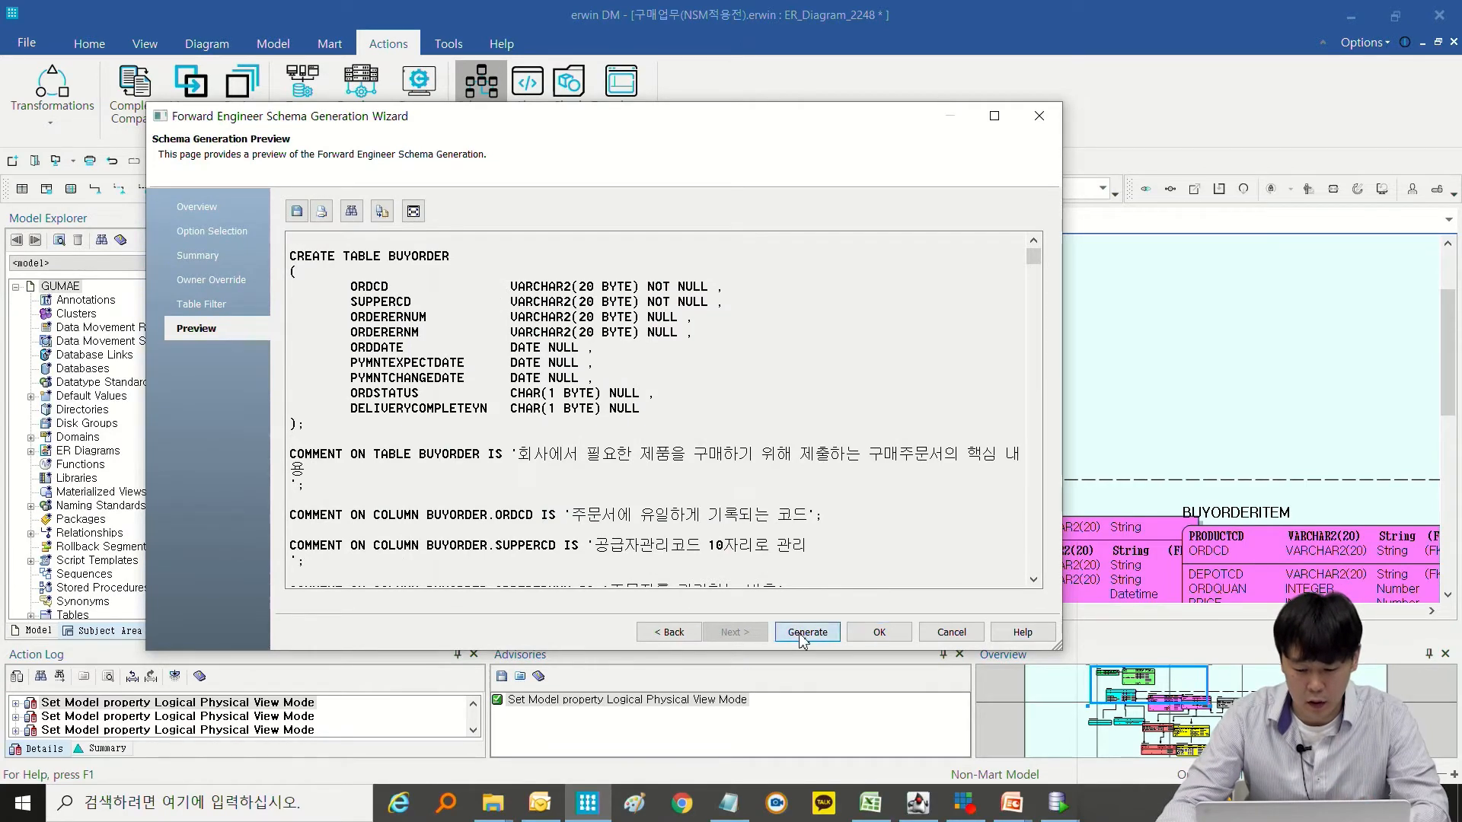
double_click(622, 268)
key(BackSpace)
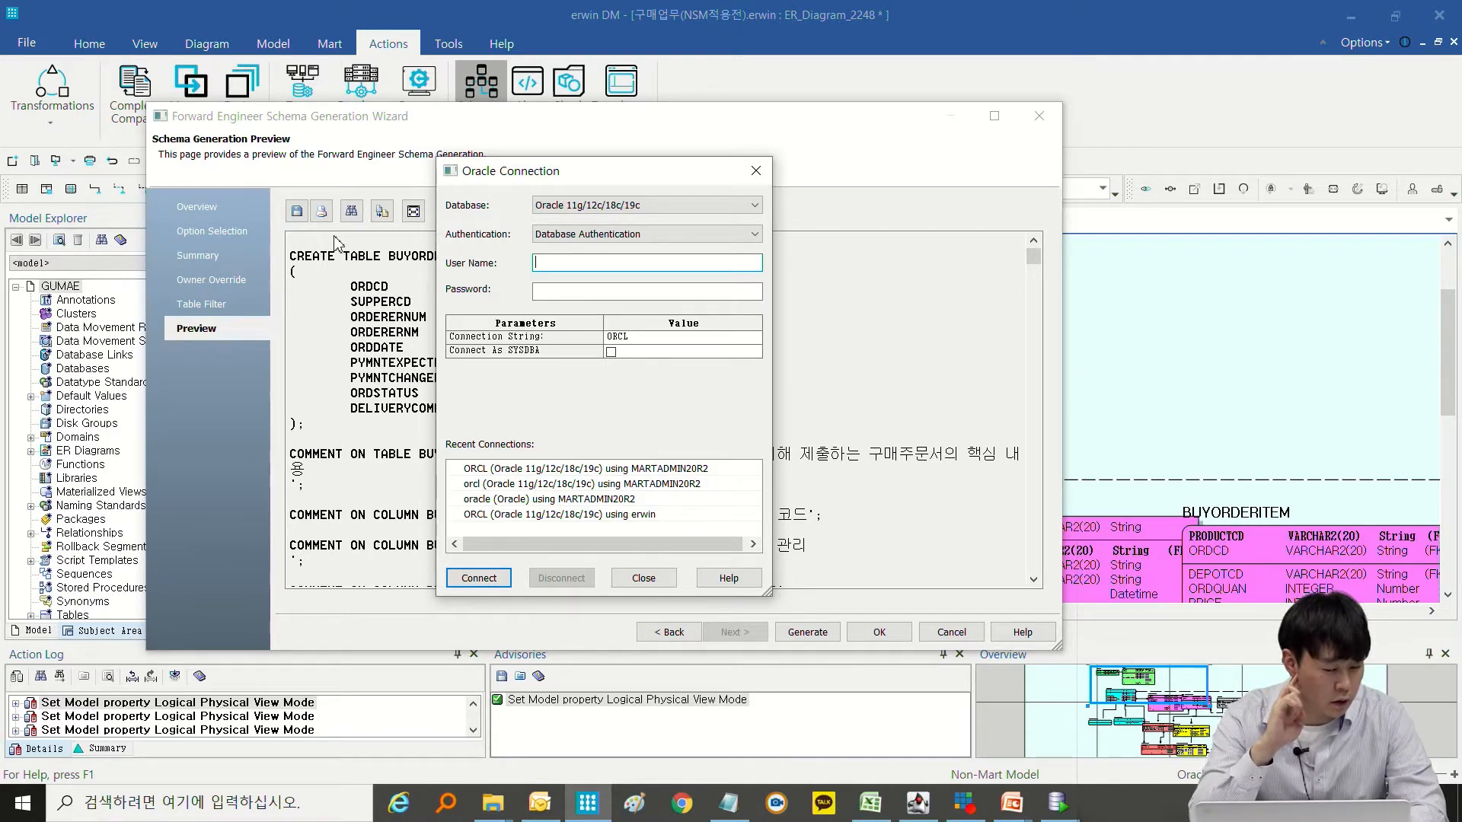
text(e)
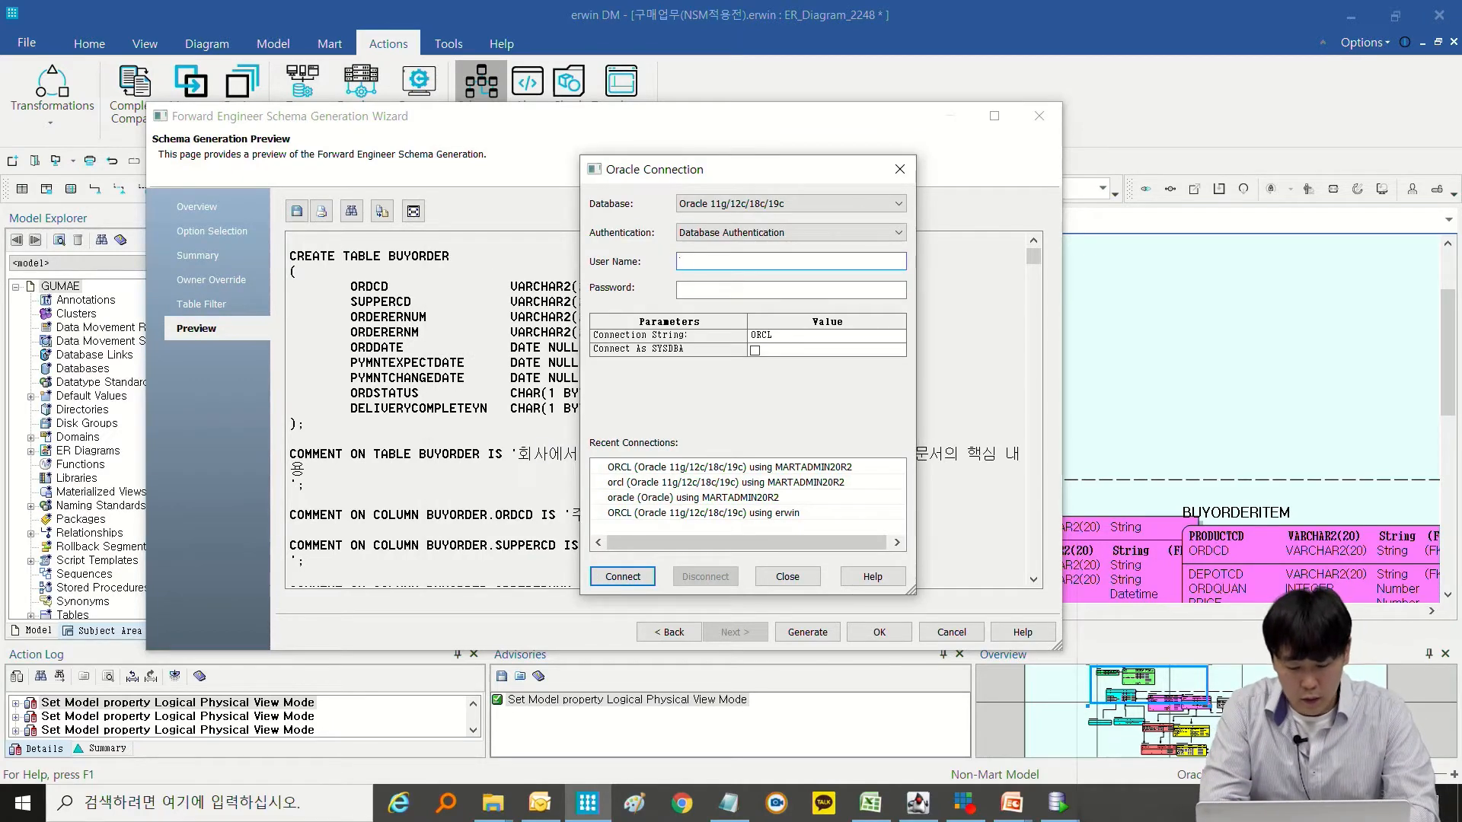
key(Tab)
text(••••)
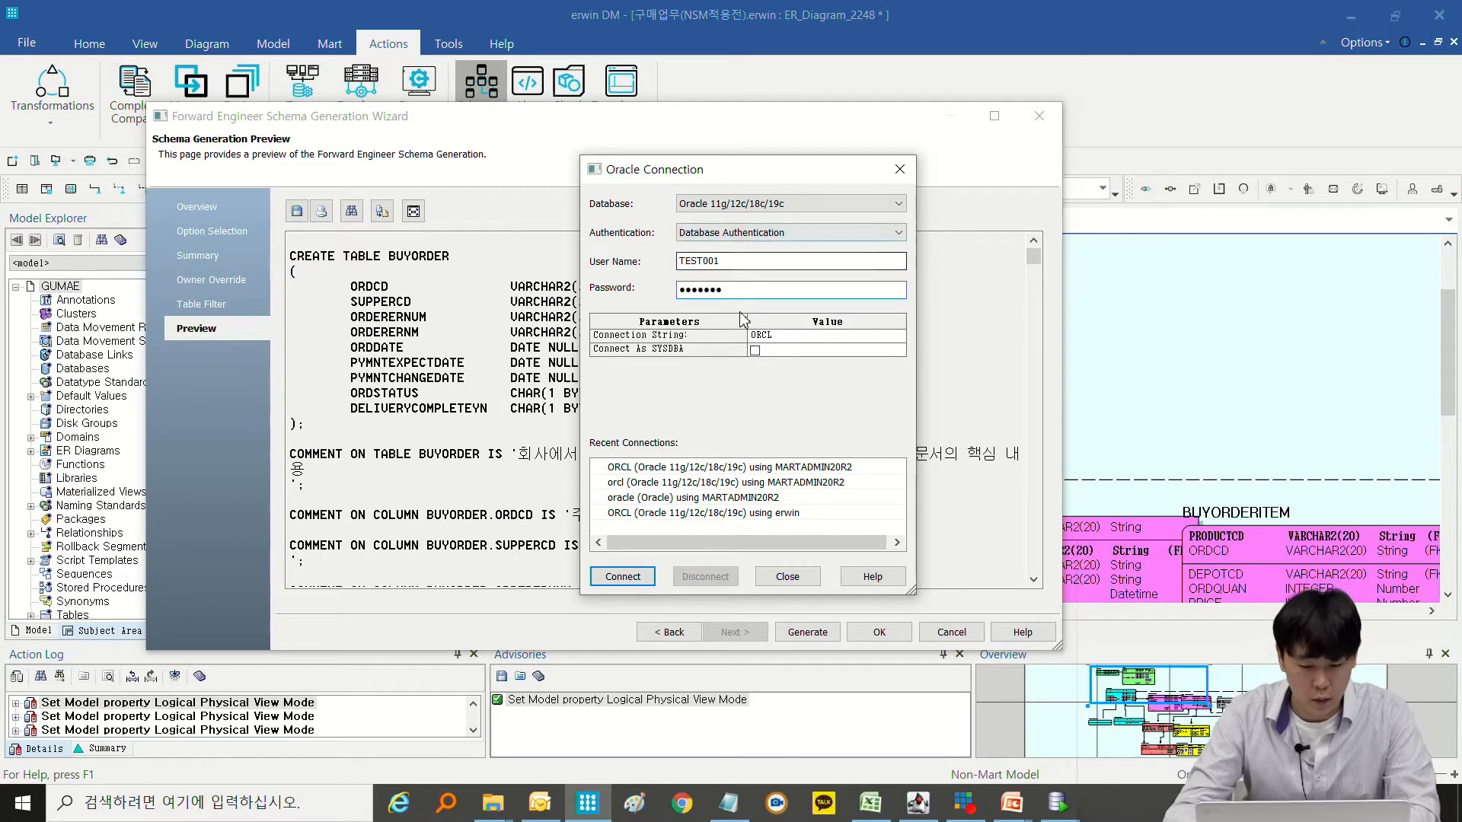
click(623, 576)
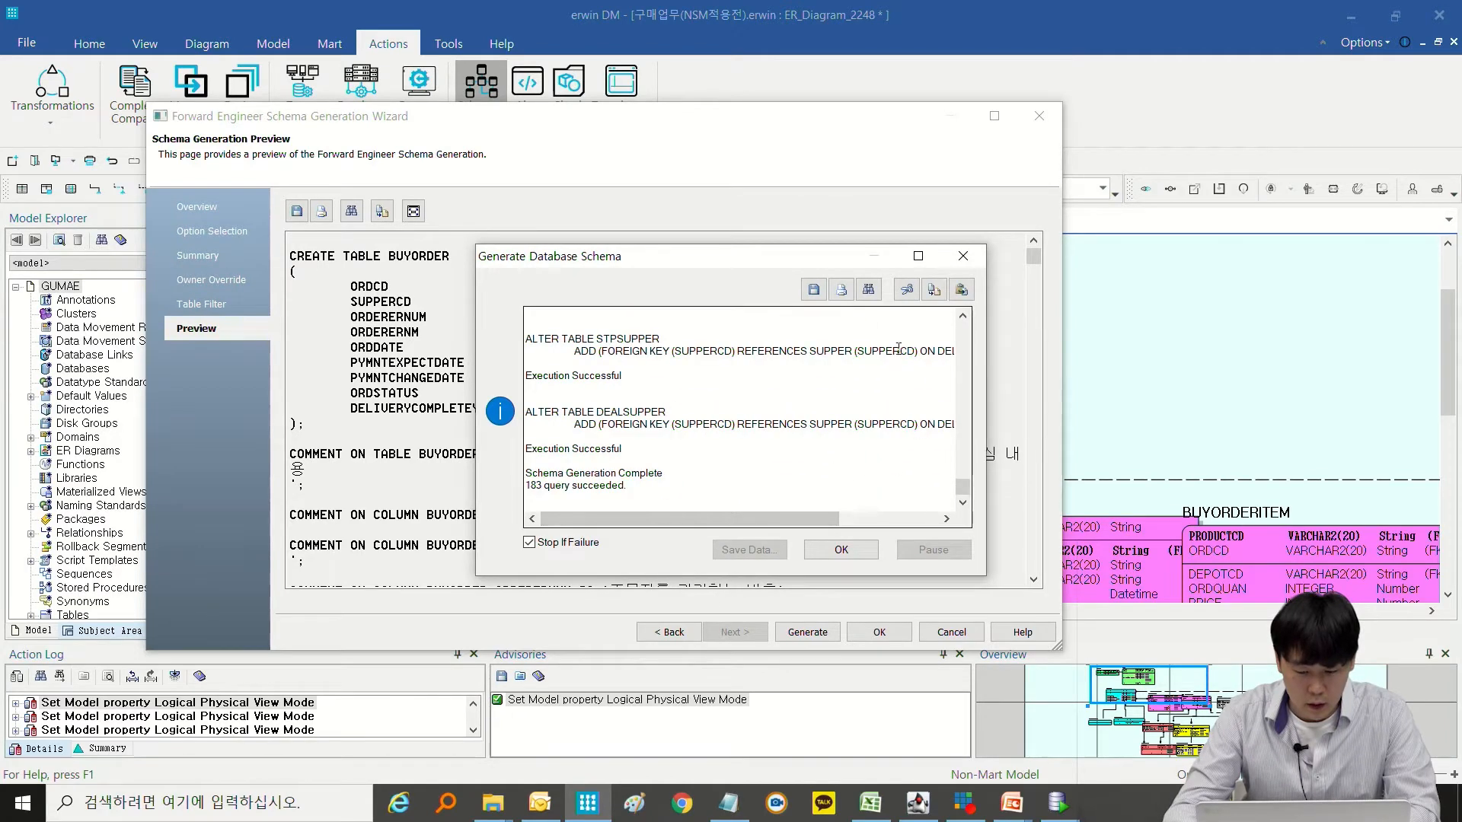
Check the execution log of the database schema generation, close it, and look over the script preview.
drag(750, 259, 1098, 283)
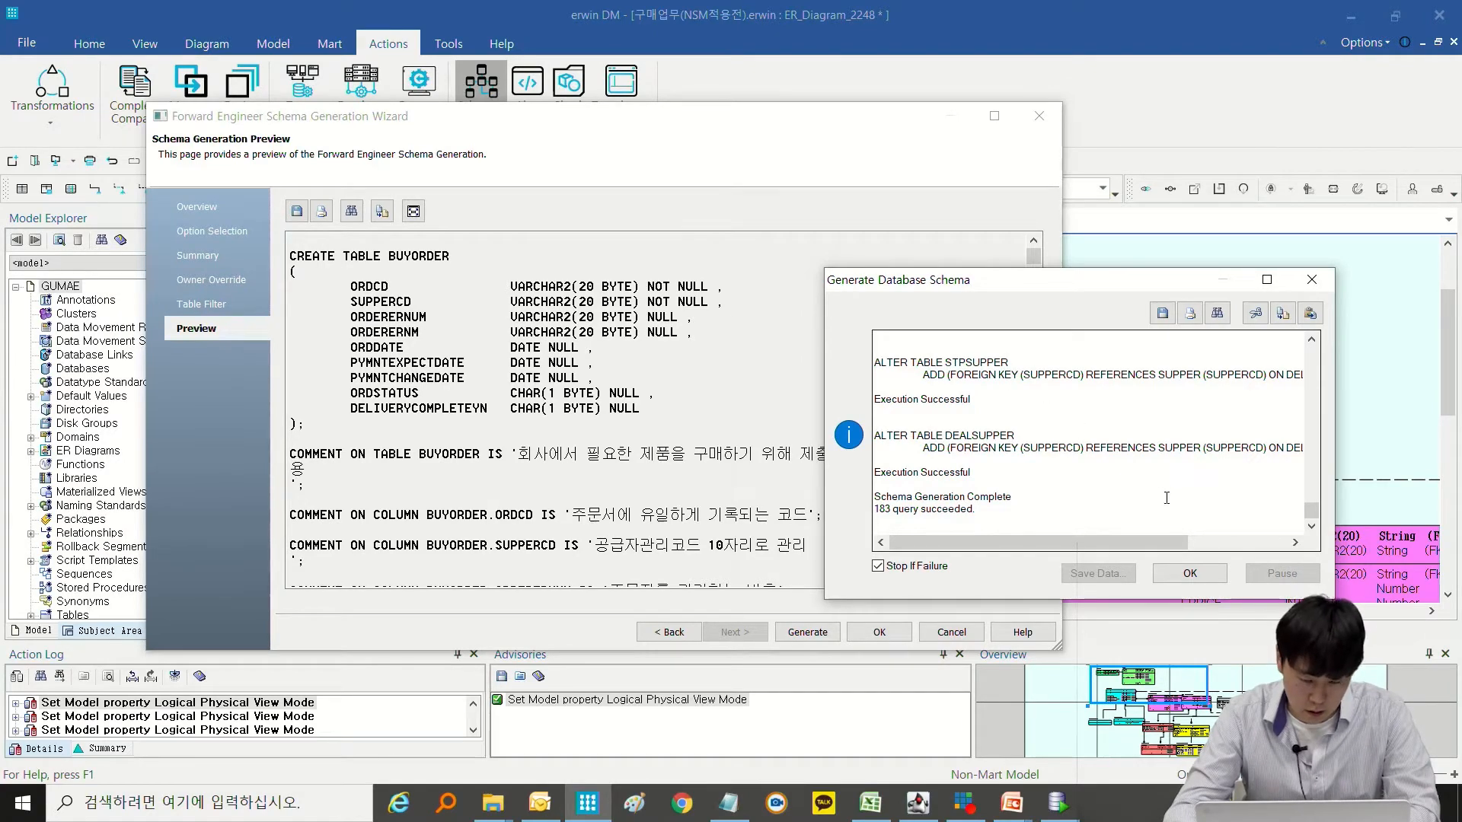
scroll(1166, 497, up, 15)
drag(1409, 356, 1367, 525)
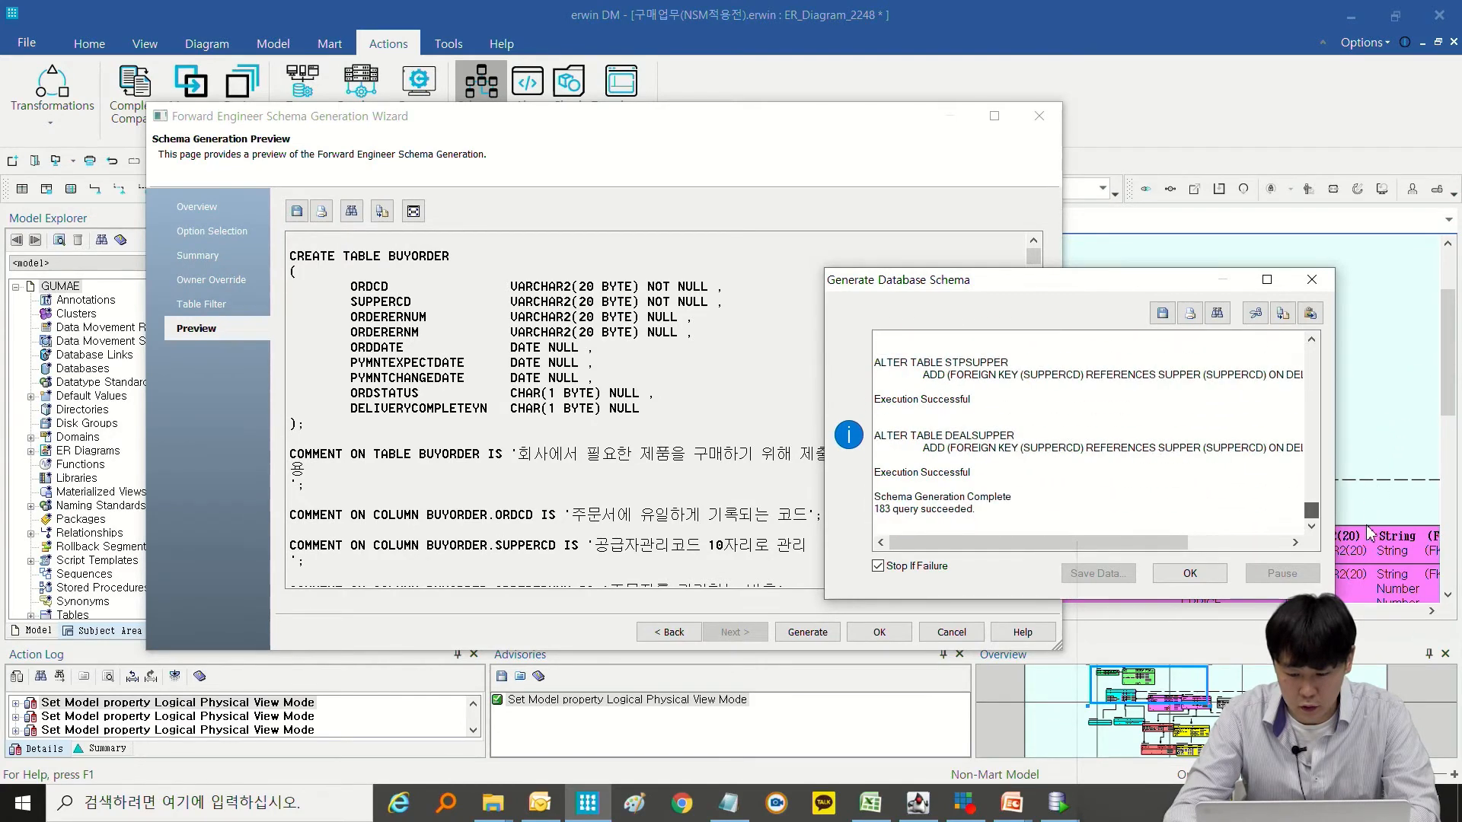
click(1189, 575)
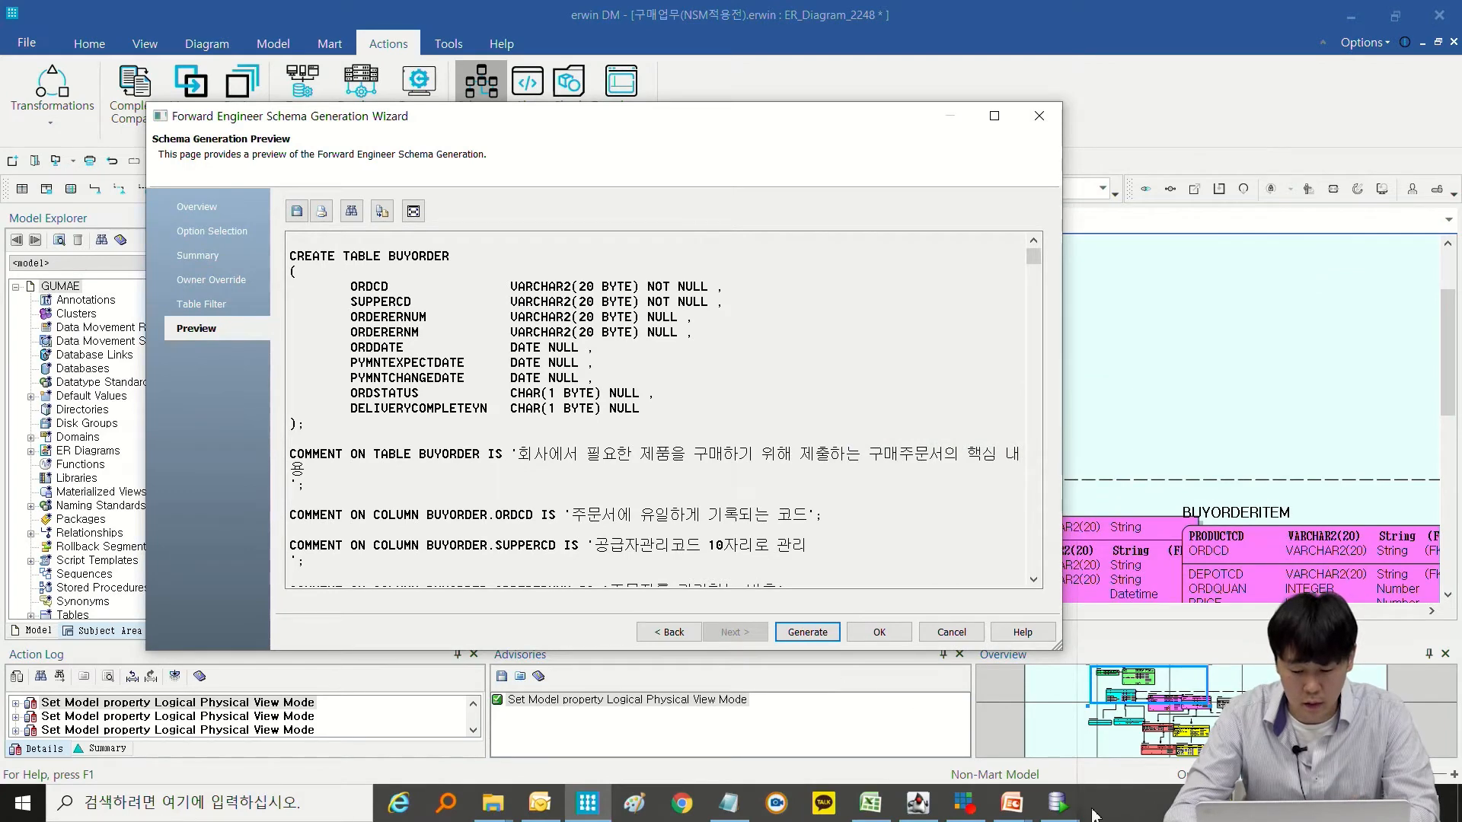
scroll(624, 506, down, 20)
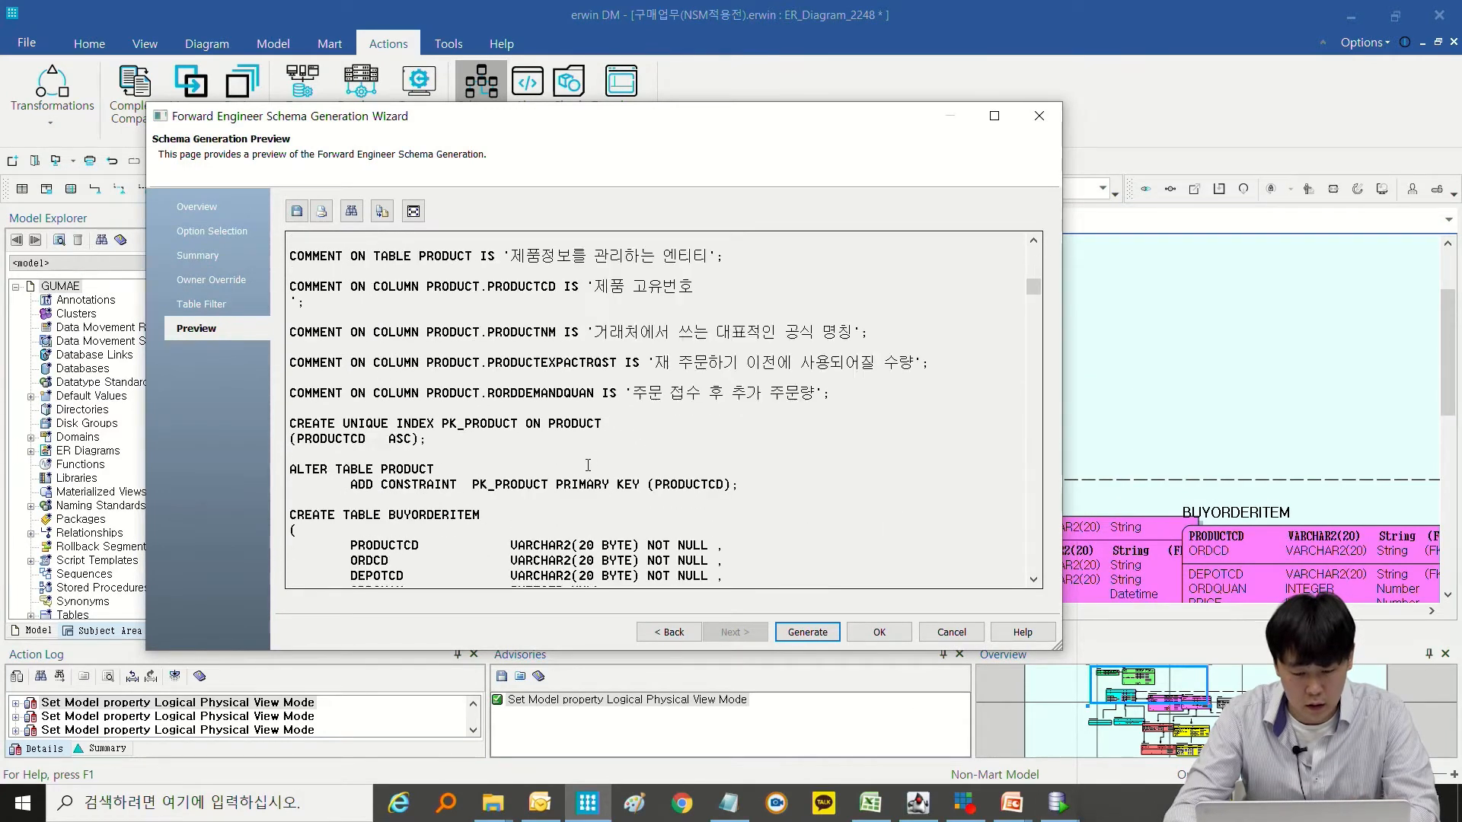
In Oracle SQL Developer, create, test and open a connection named TEST001 for user TEST001 with SID orcl, entering the account password.
click(1058, 803)
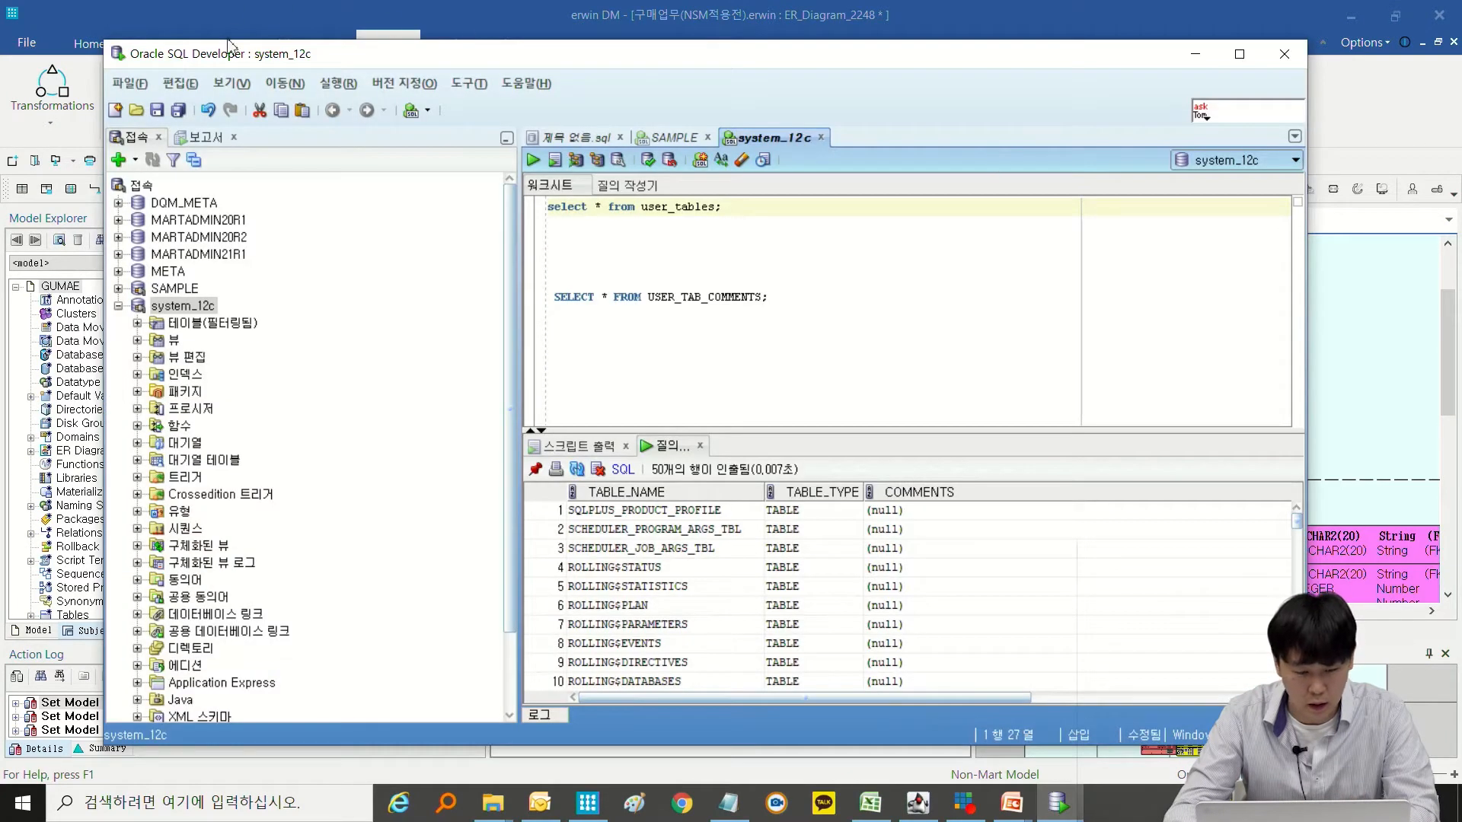
right_click(136, 188)
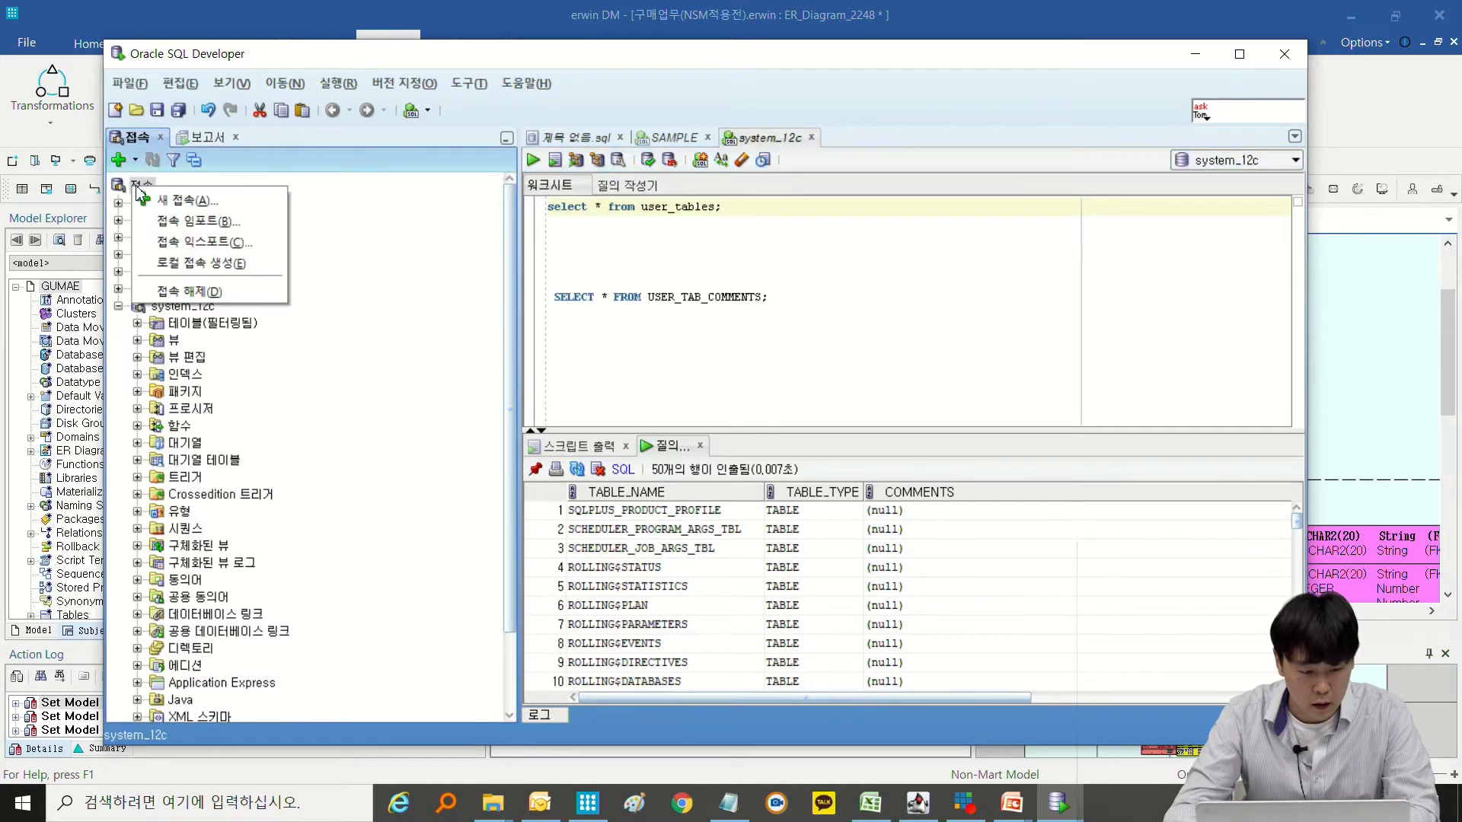
click(182, 200)
text(TEST001)
key(Tab)
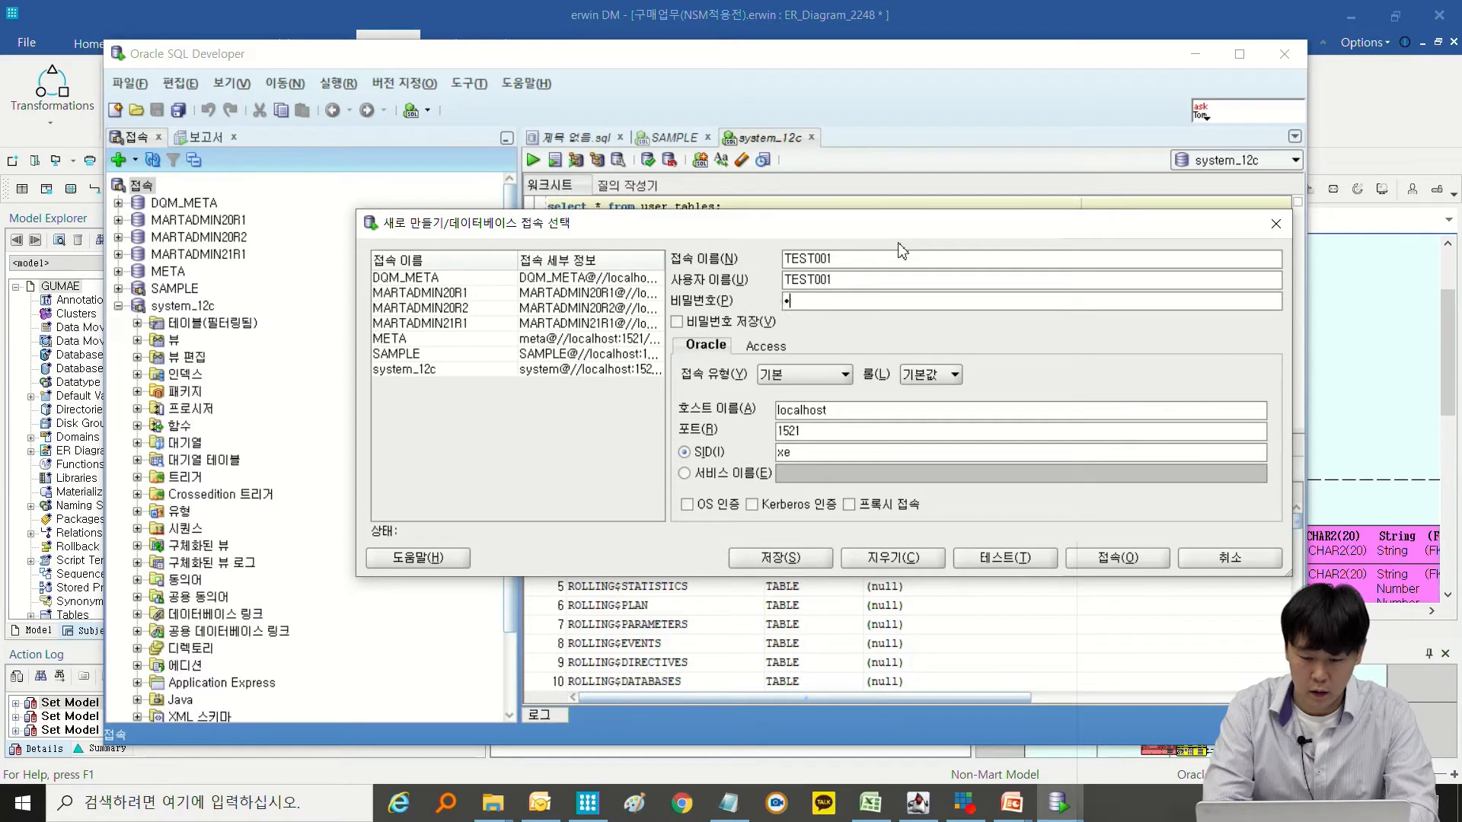
text(1)
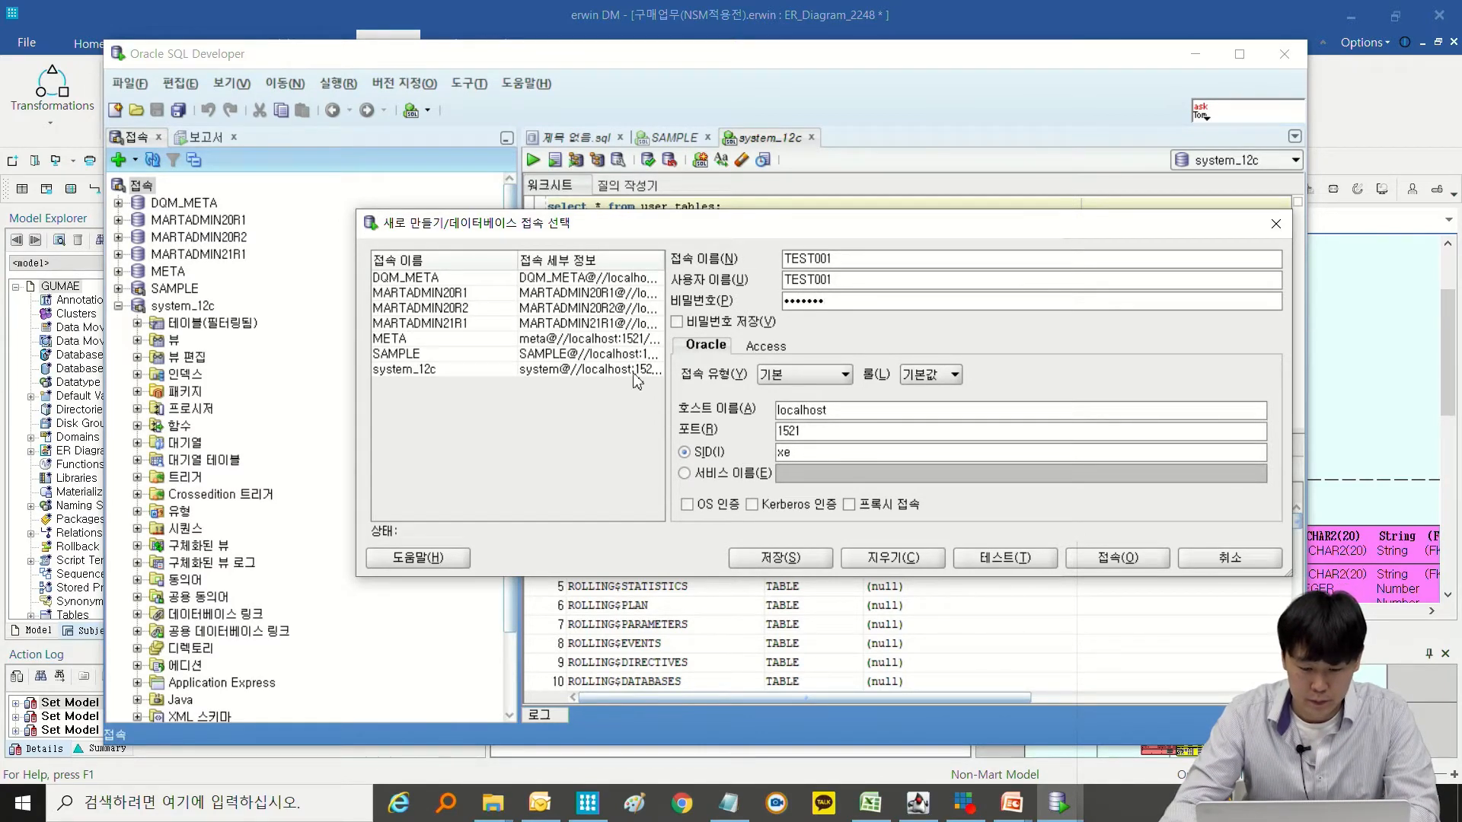
key(Caps_Lock)
text(orcl)
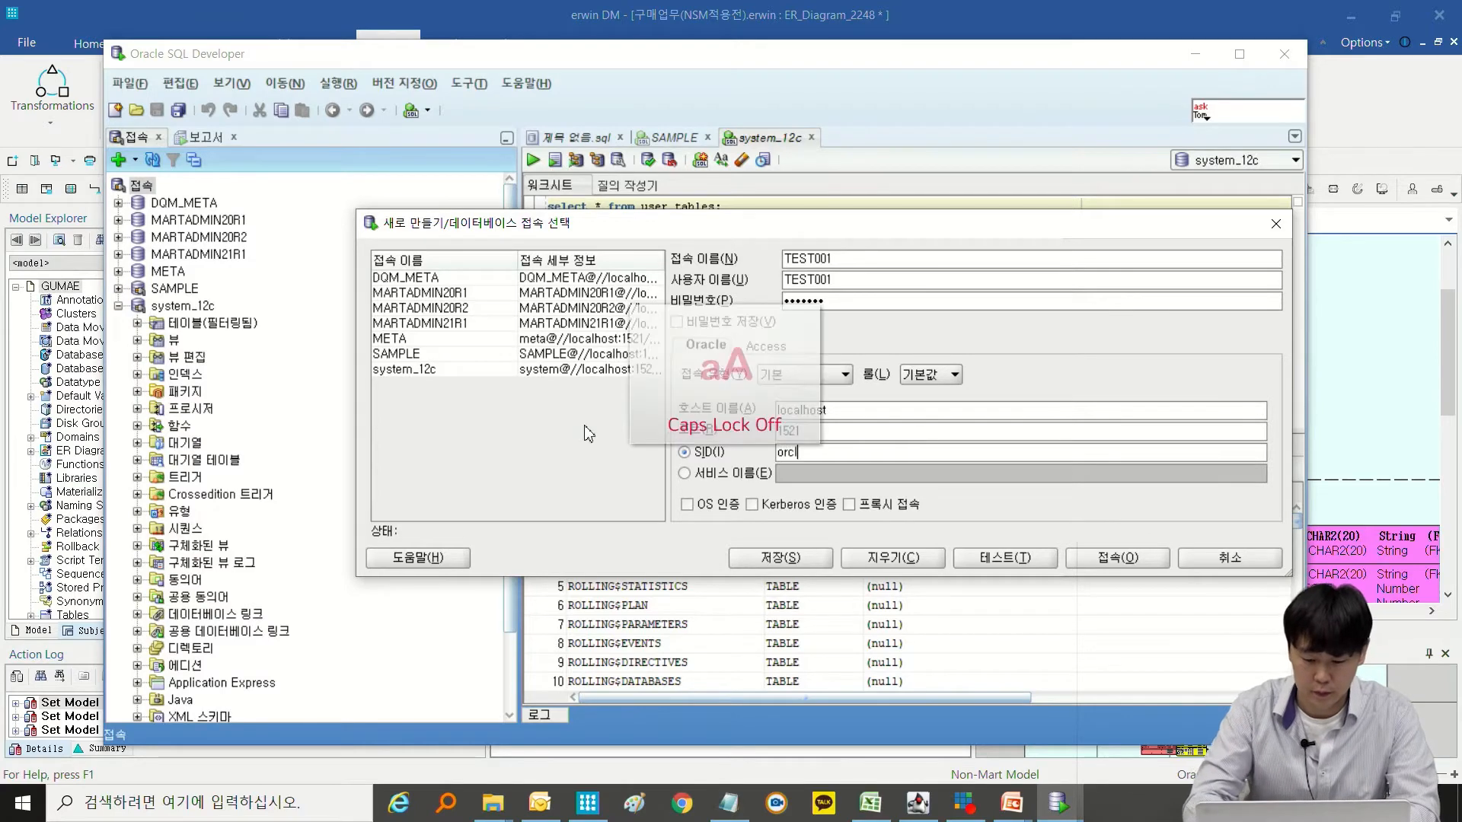
click(1014, 566)
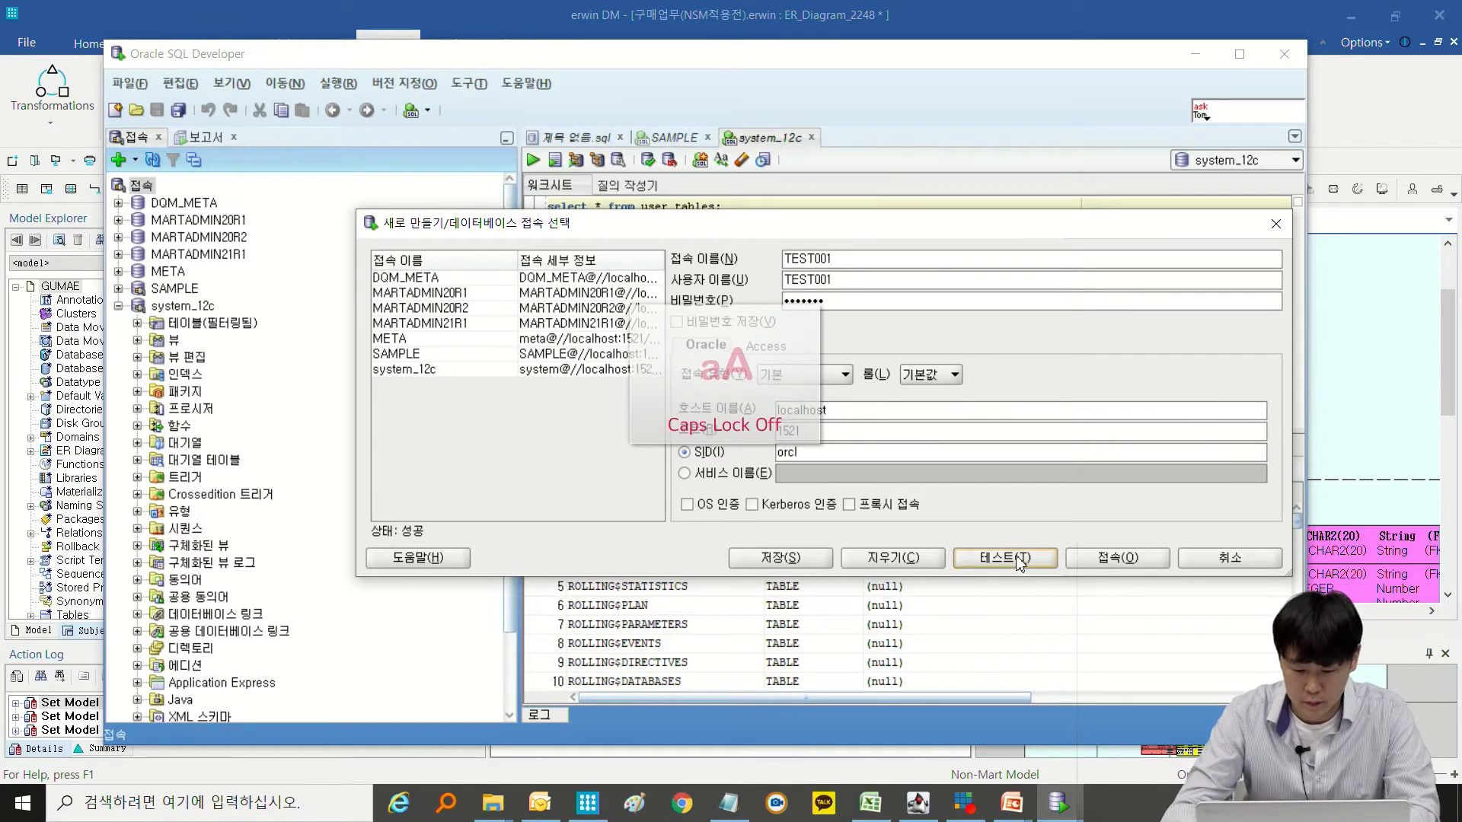
click(1097, 558)
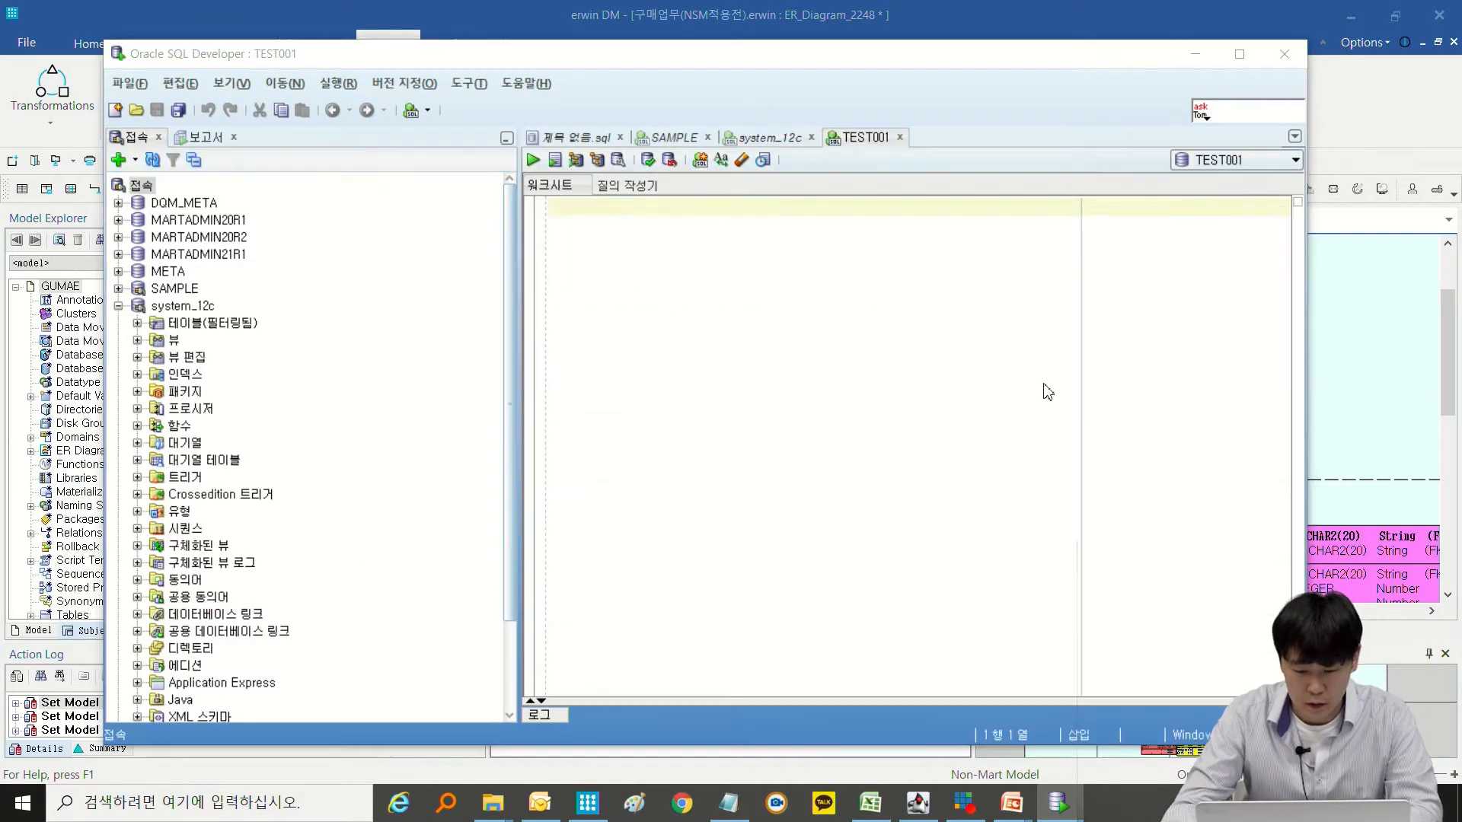
Run the query "select * from user_tables;" in the TEST001 worksheet.
click(787, 140)
click(876, 138)
text(select * from user_tables;)
key(ctrl+Return)
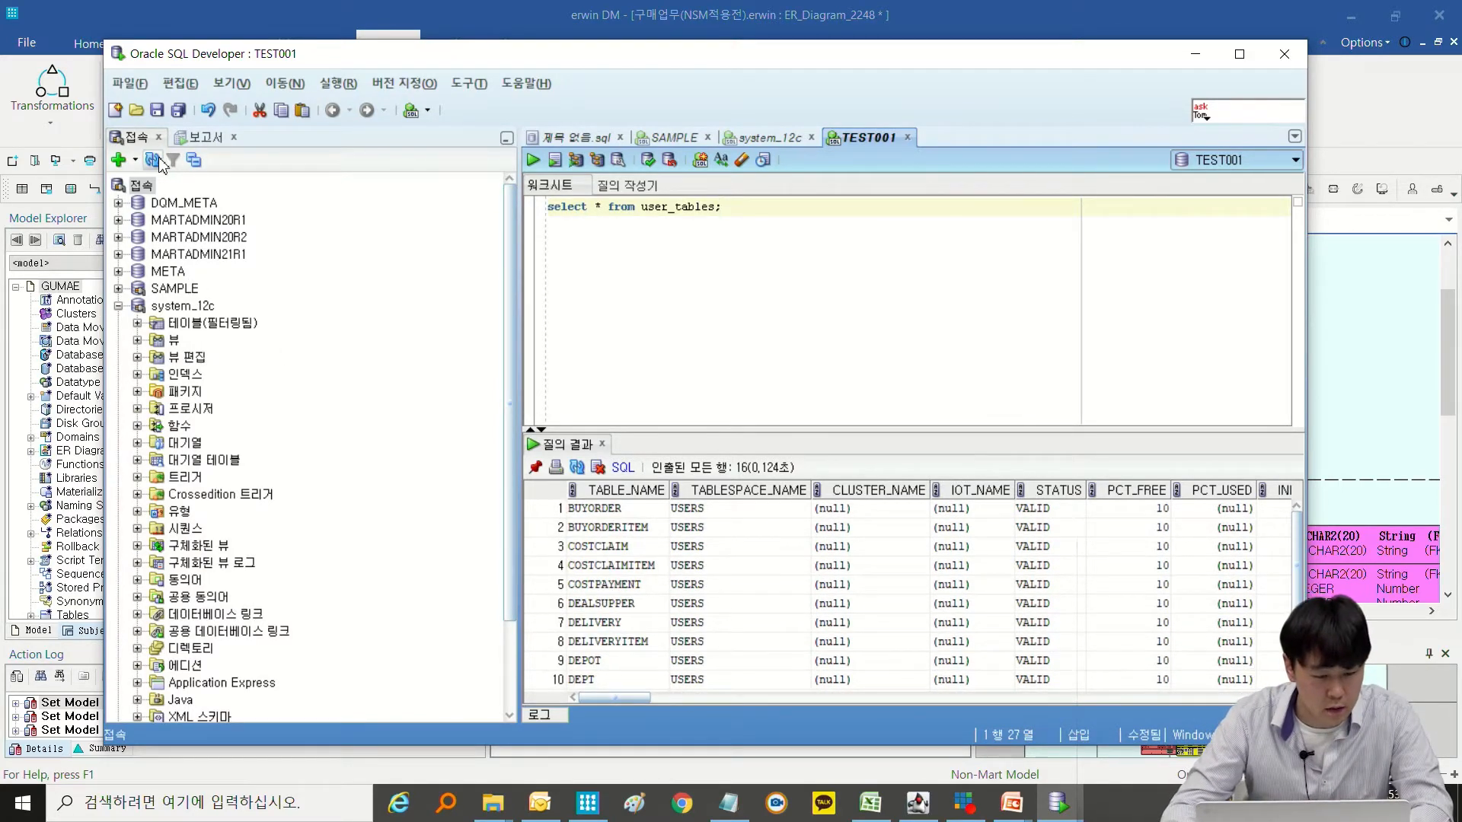
Expand the TEST001 connection and its tables folder in the connections tree.
scroll(213, 375, down, 2)
click(120, 692)
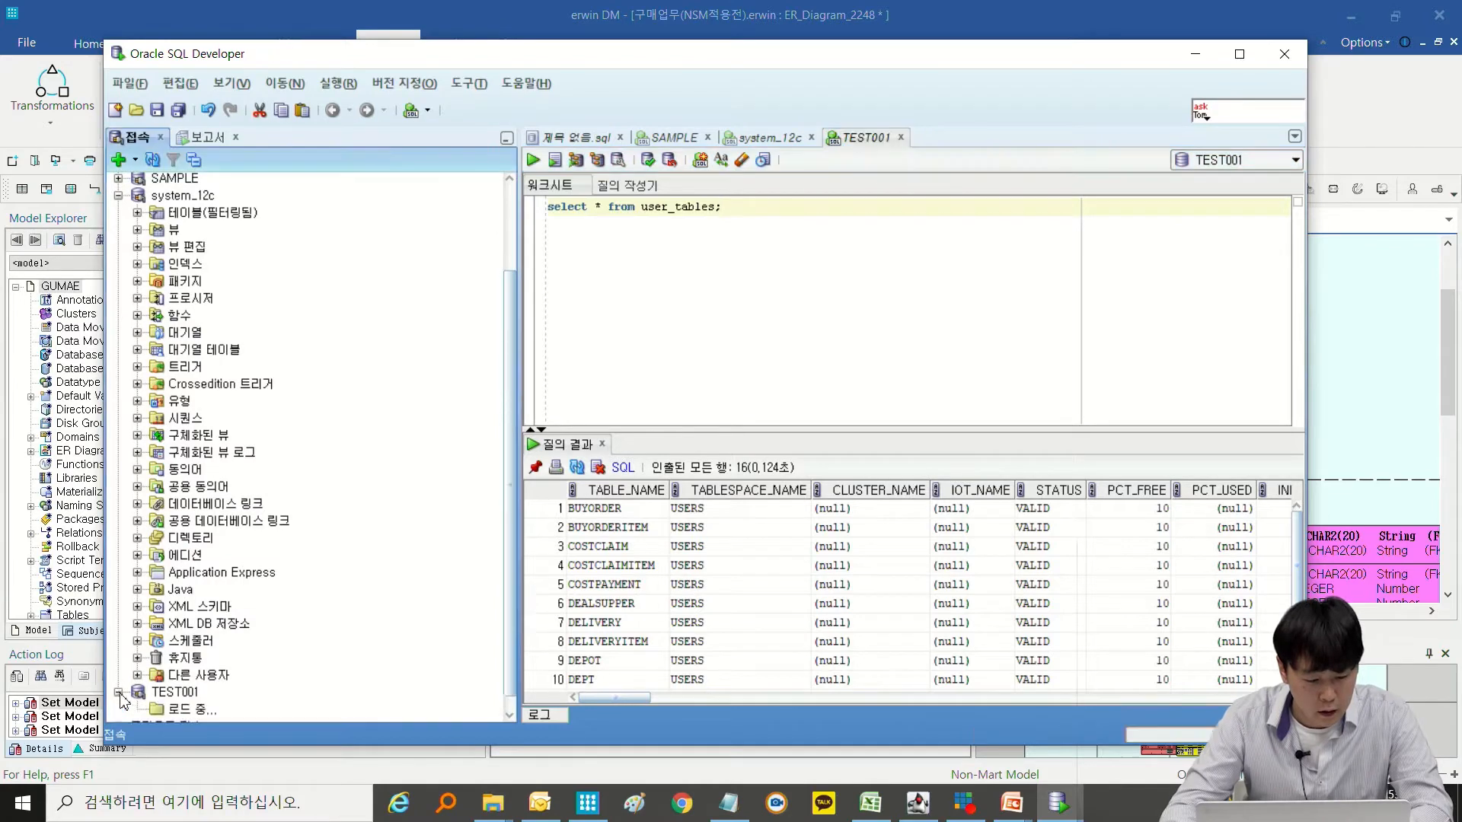
click(138, 456)
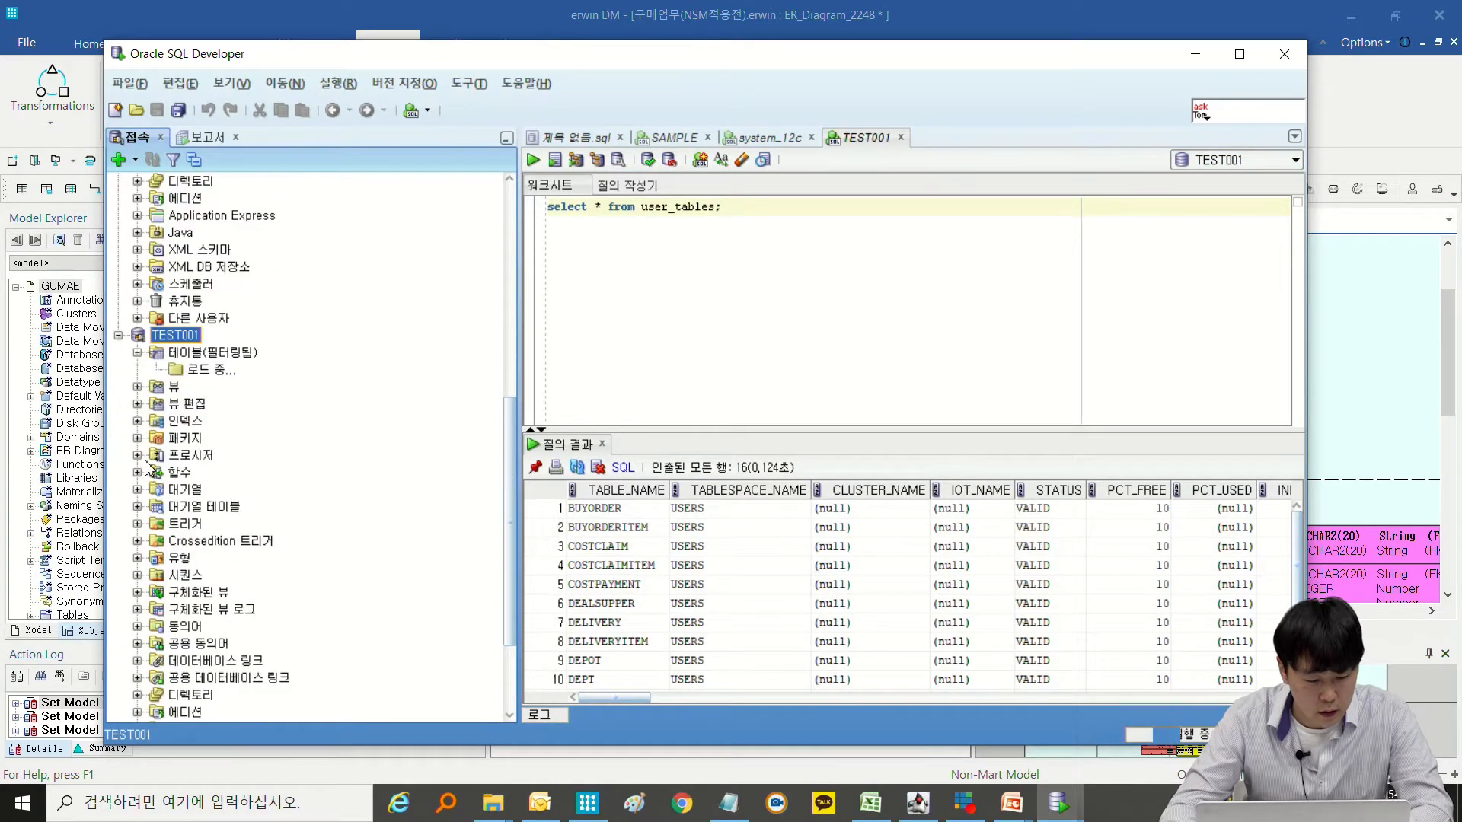
Expand the BUYORDER table under TEST001 and open its column details to examine the columns and comments.
click(156, 215)
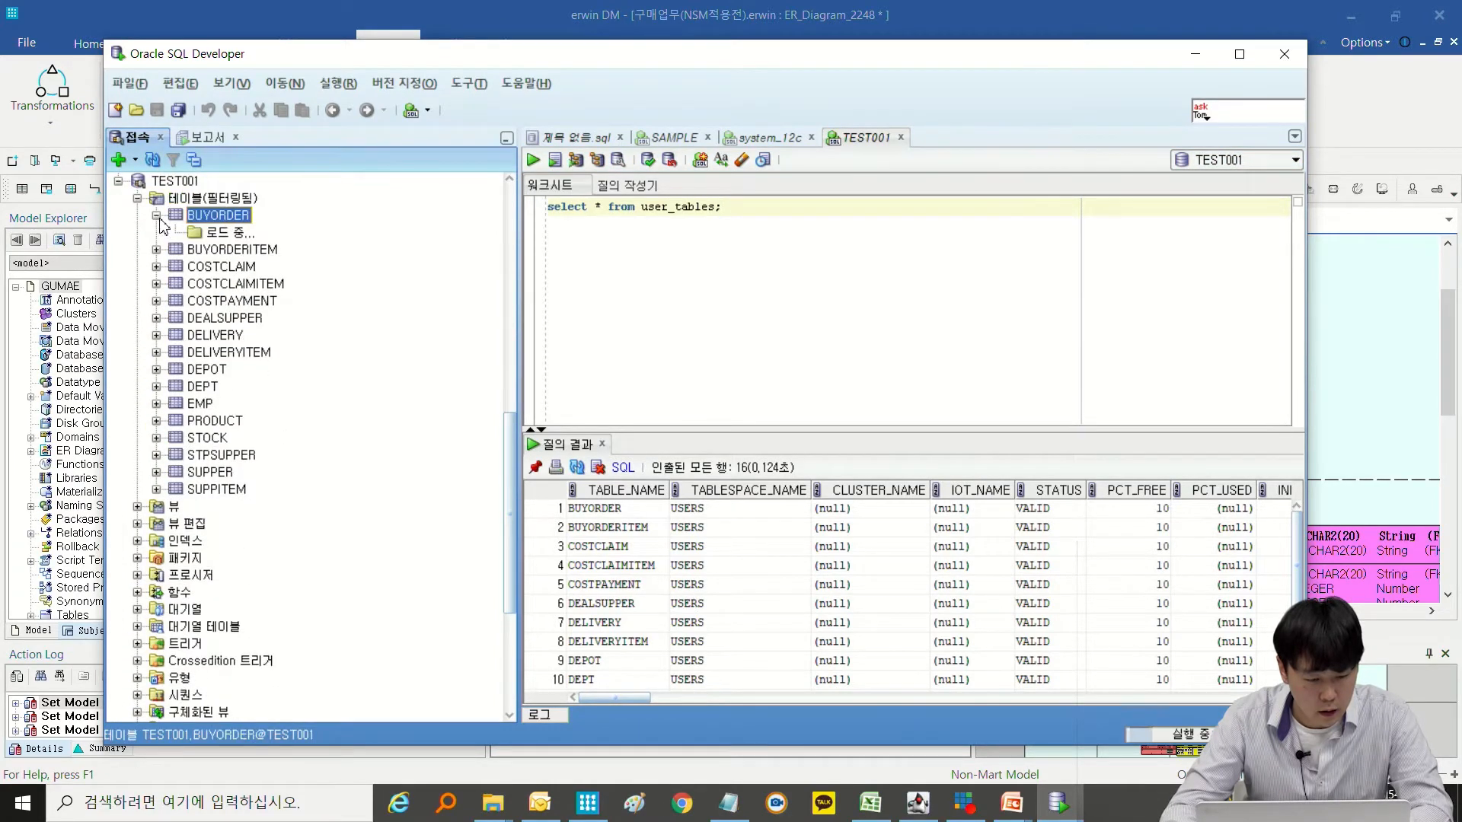
click(228, 284)
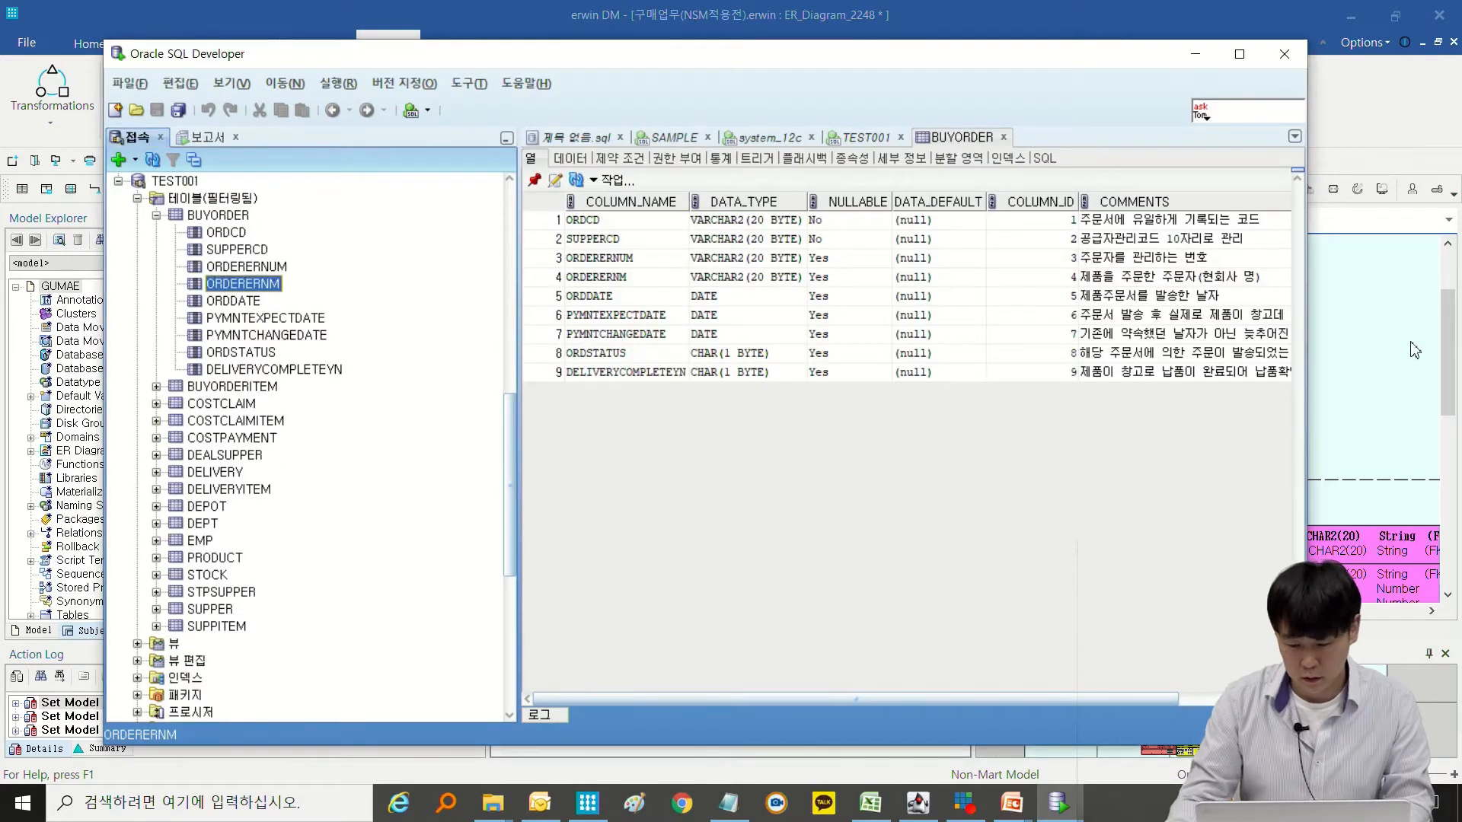
Switch back to erwin DM, examine the BUYORDER create and comment statements in the schema preview, and close the wizard.
click(1411, 356)
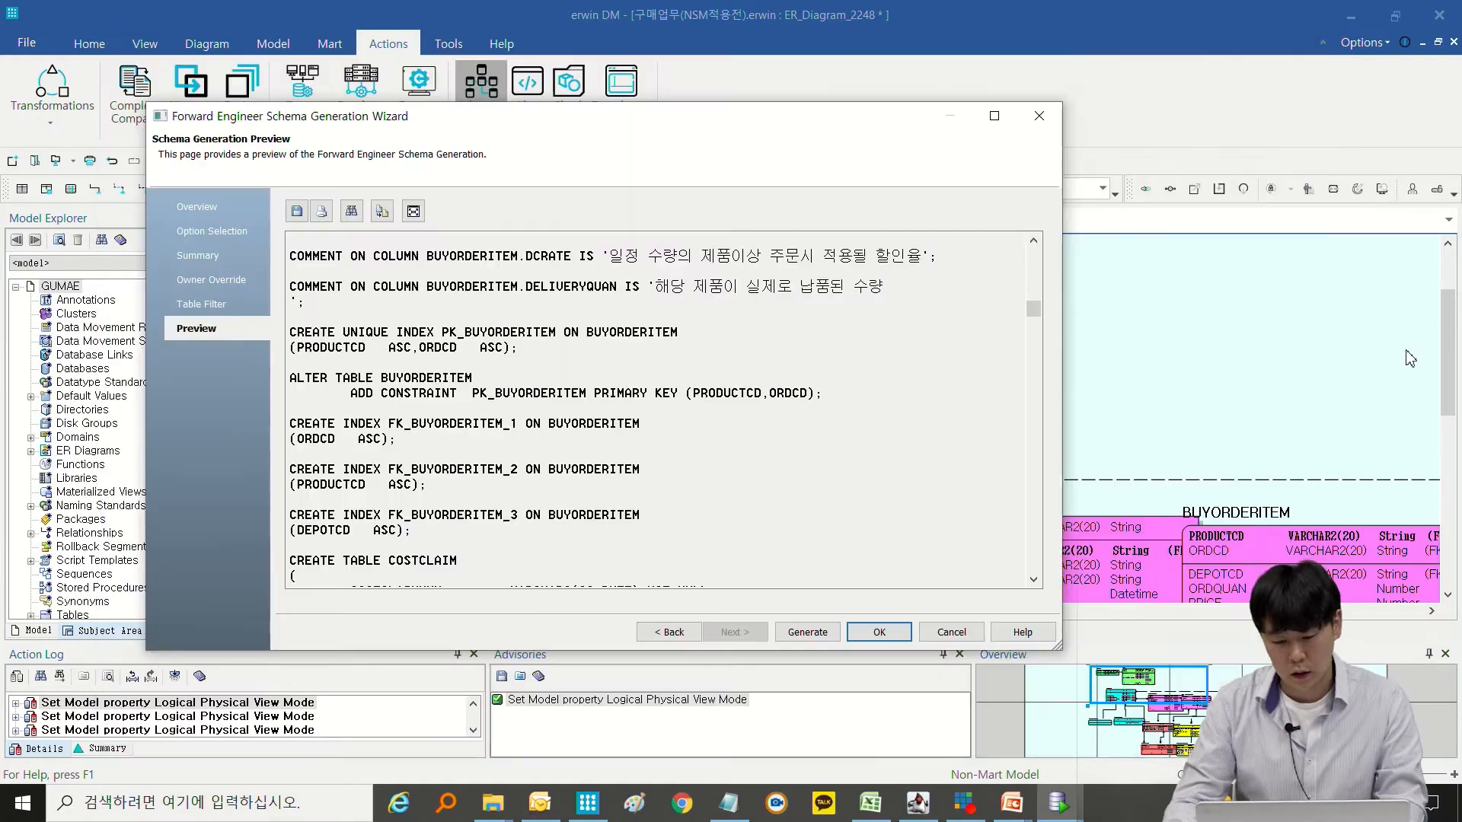
scroll(828, 411, up, 15)
scroll(832, 404, up, 15)
scroll(831, 396, down, 2)
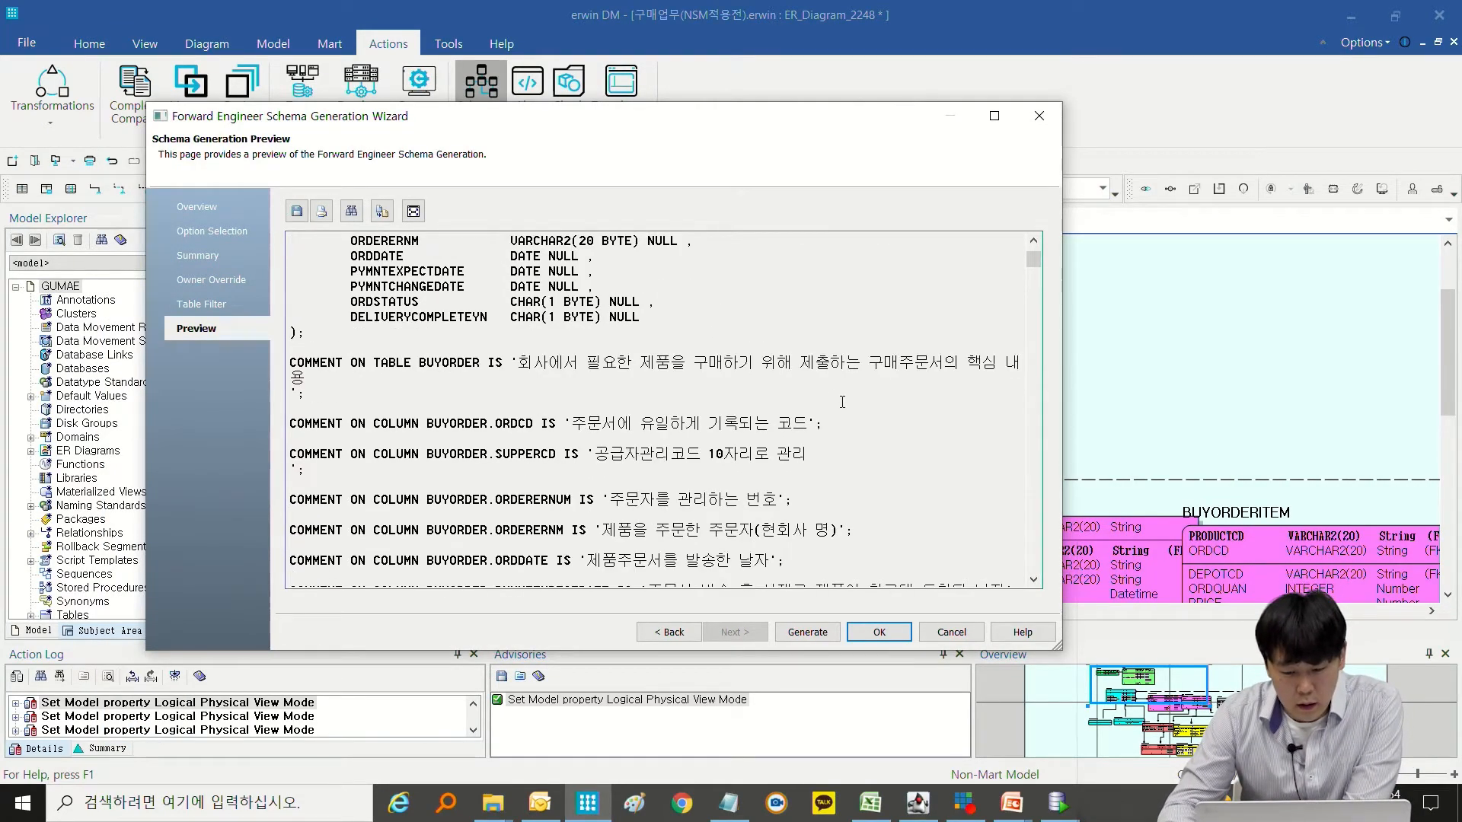
scroll(838, 401, up, 2)
scroll(750, 404, down, 3)
scroll(735, 415, up, 3)
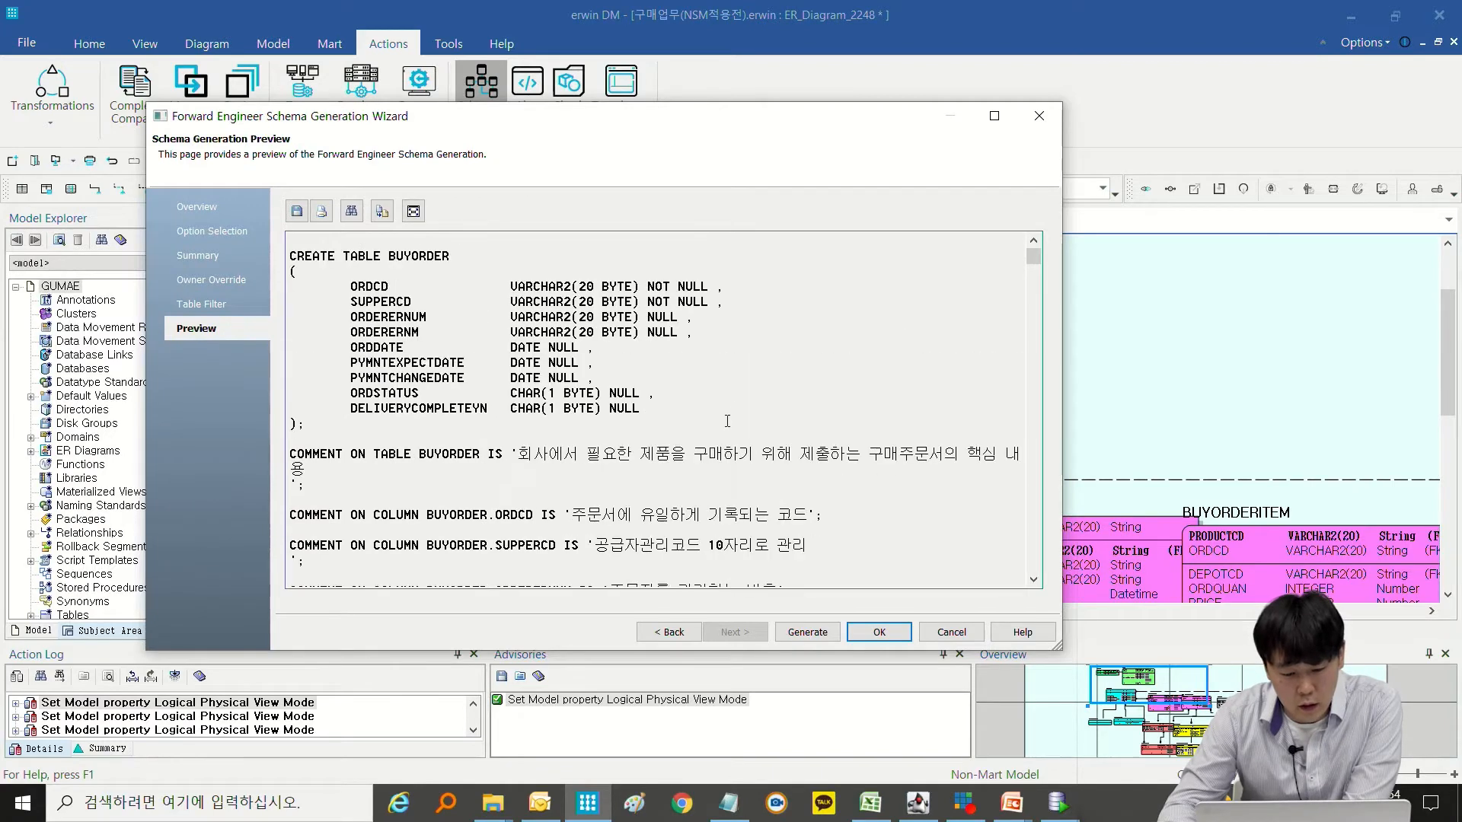
click(878, 631)
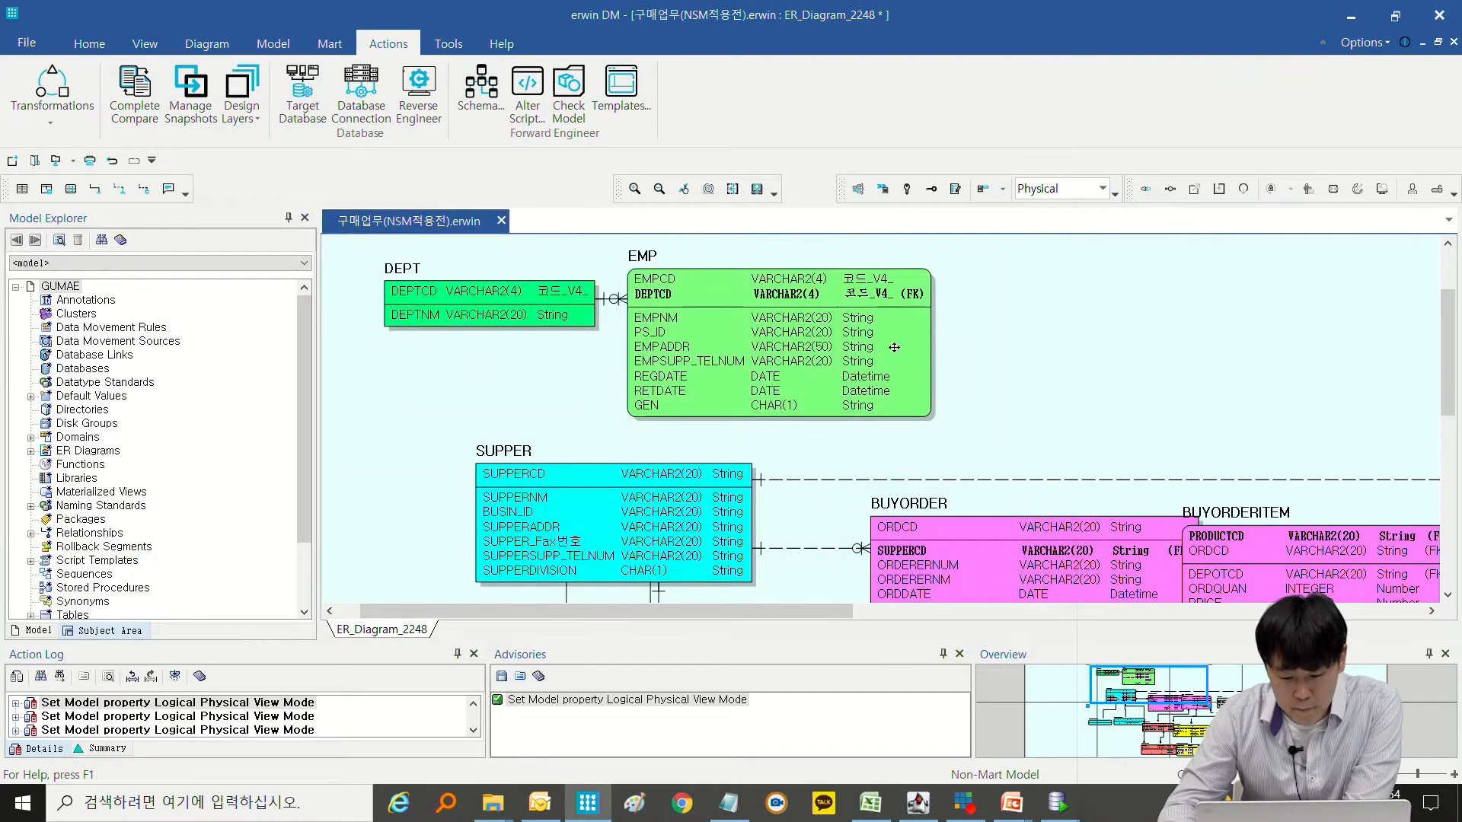
Open the column editor of the EMP table from the diagram and select the DEPTCD column.
right_click(801, 290)
click(891, 314)
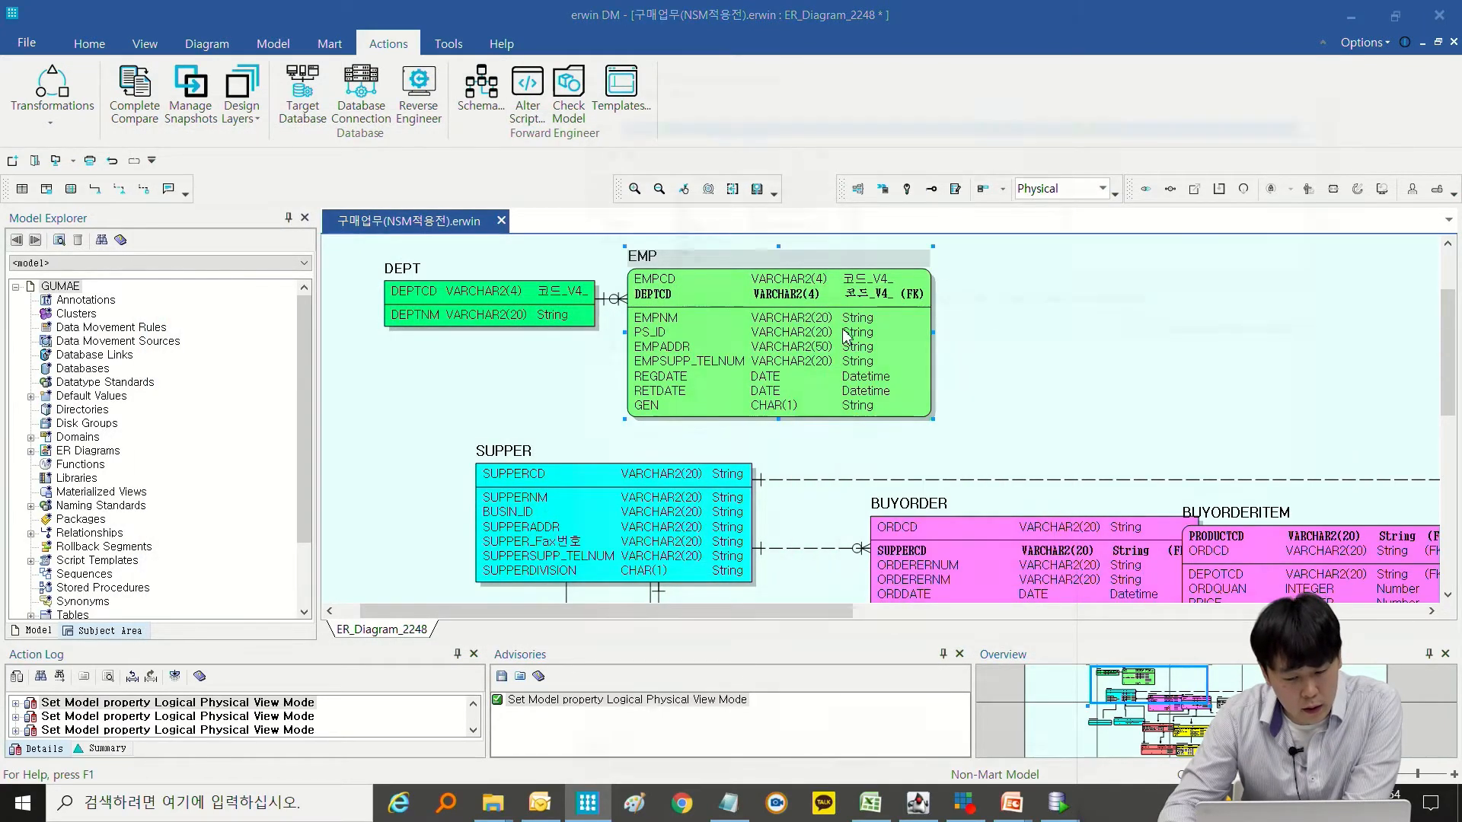
click(884, 296)
click(621, 204)
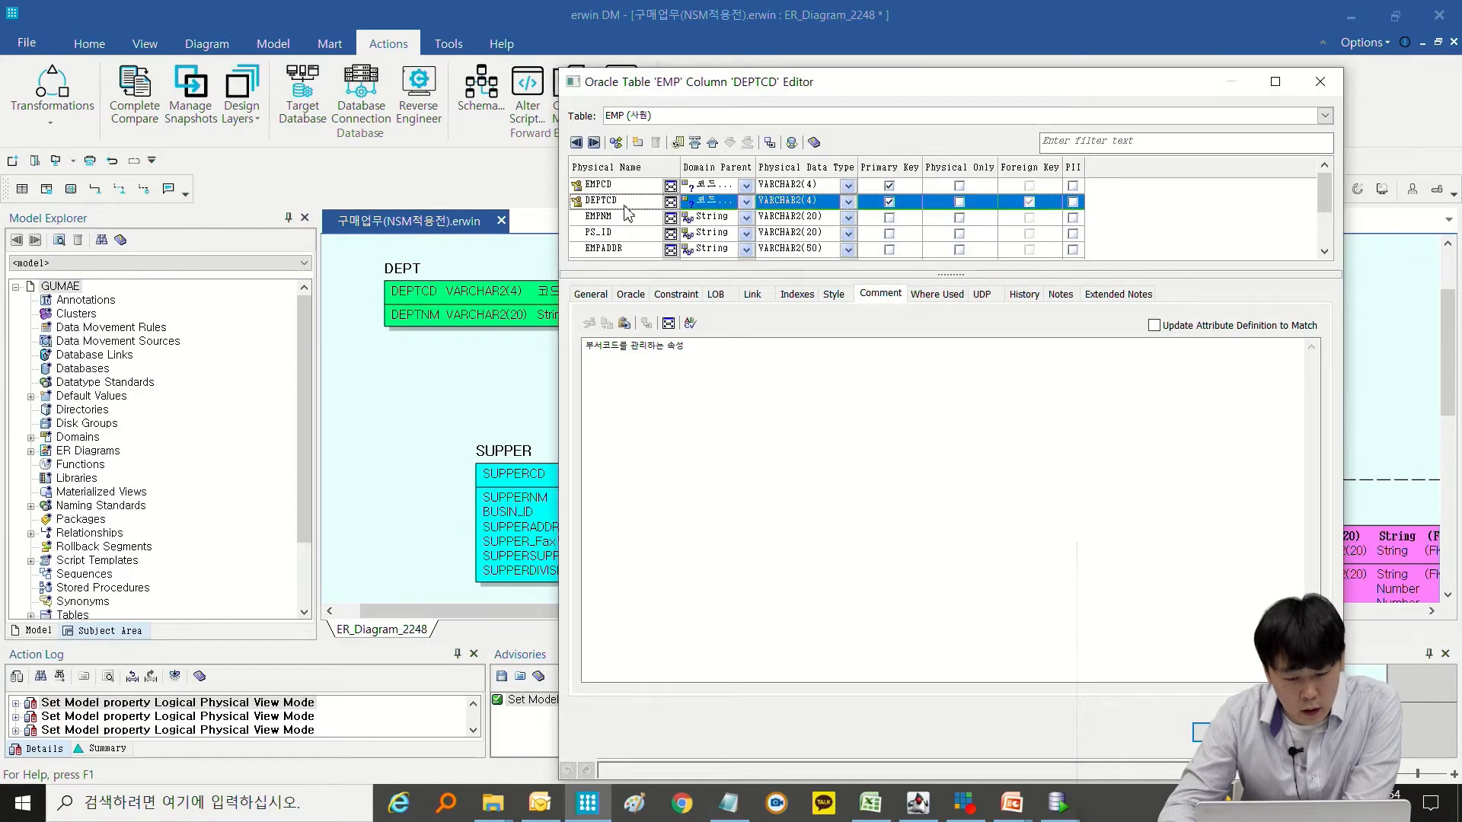
Examine the comments of the EMP table's columns from EMPCD through EMPADDR, return to DEPTCD's comment, and close the column editor.
drag(724, 372, 560, 320)
click(641, 191)
click(638, 201)
click(633, 217)
drag(665, 355, 562, 330)
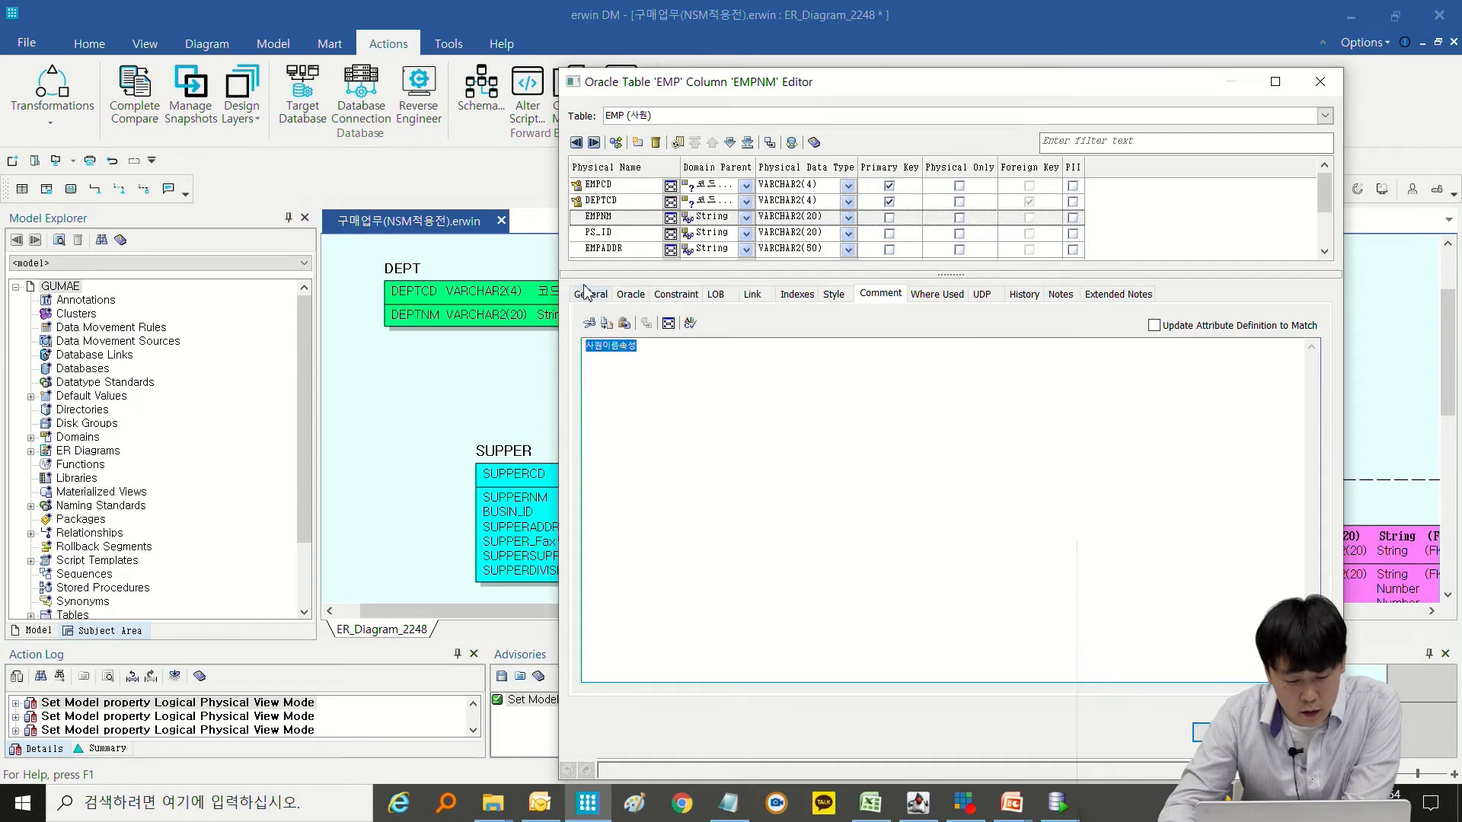
click(615, 232)
click(617, 249)
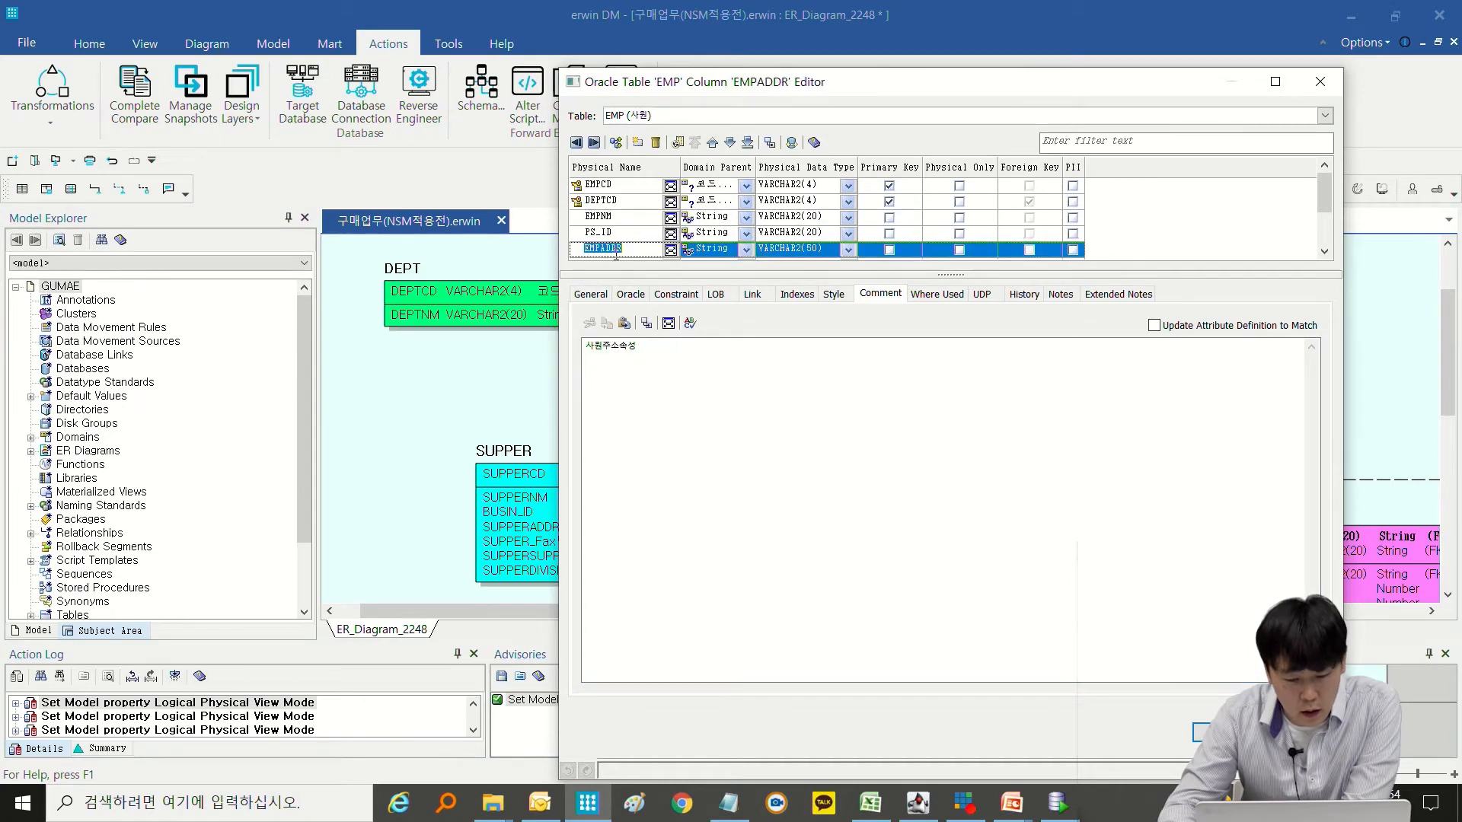
click(647, 379)
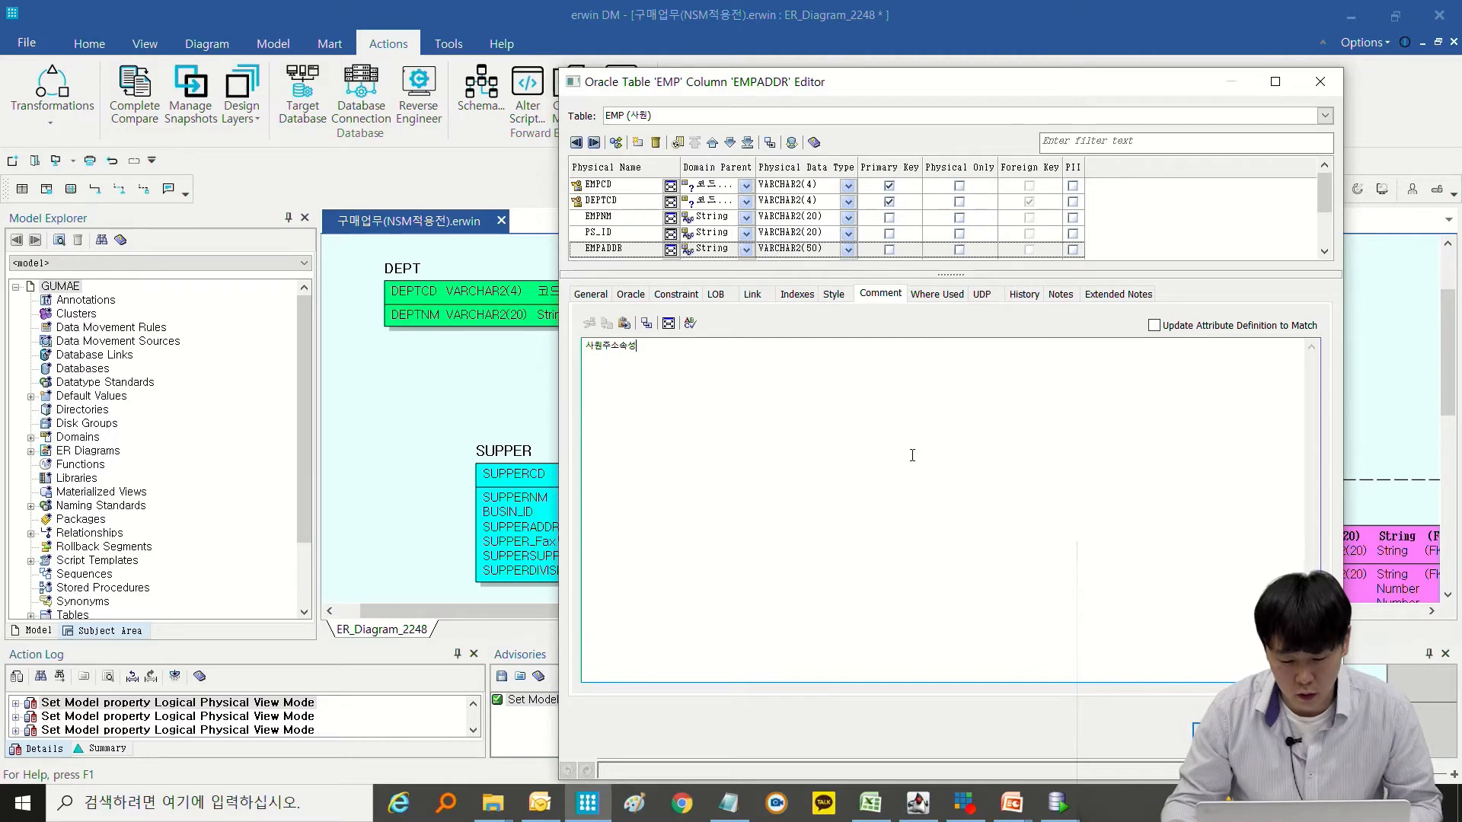
click(633, 202)
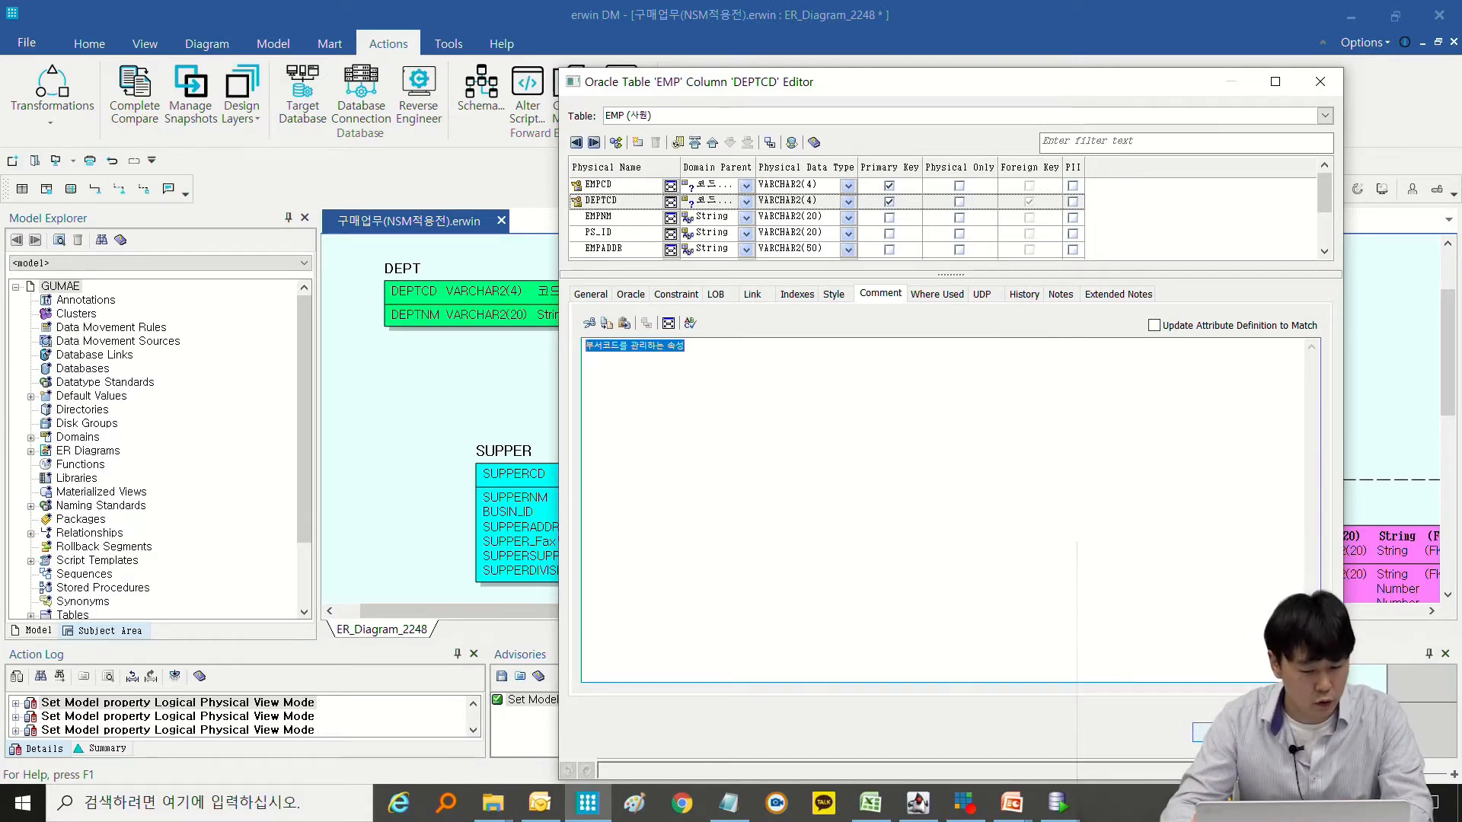
key(Escape)
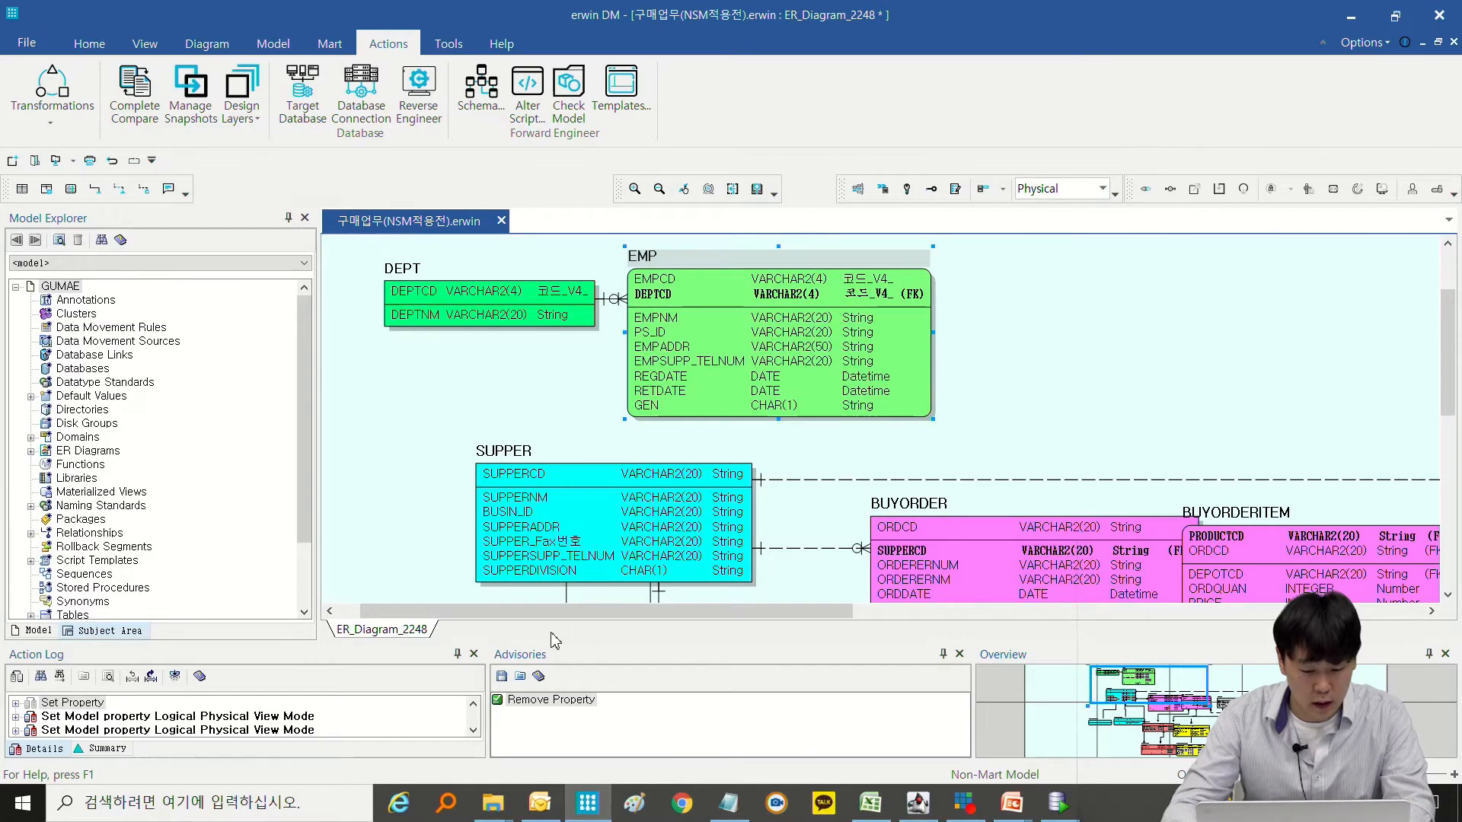
Reopen the Forward Engineer schema preview, examine the table and column comment statements for BUYORDER, and close the wizard.
click(481, 90)
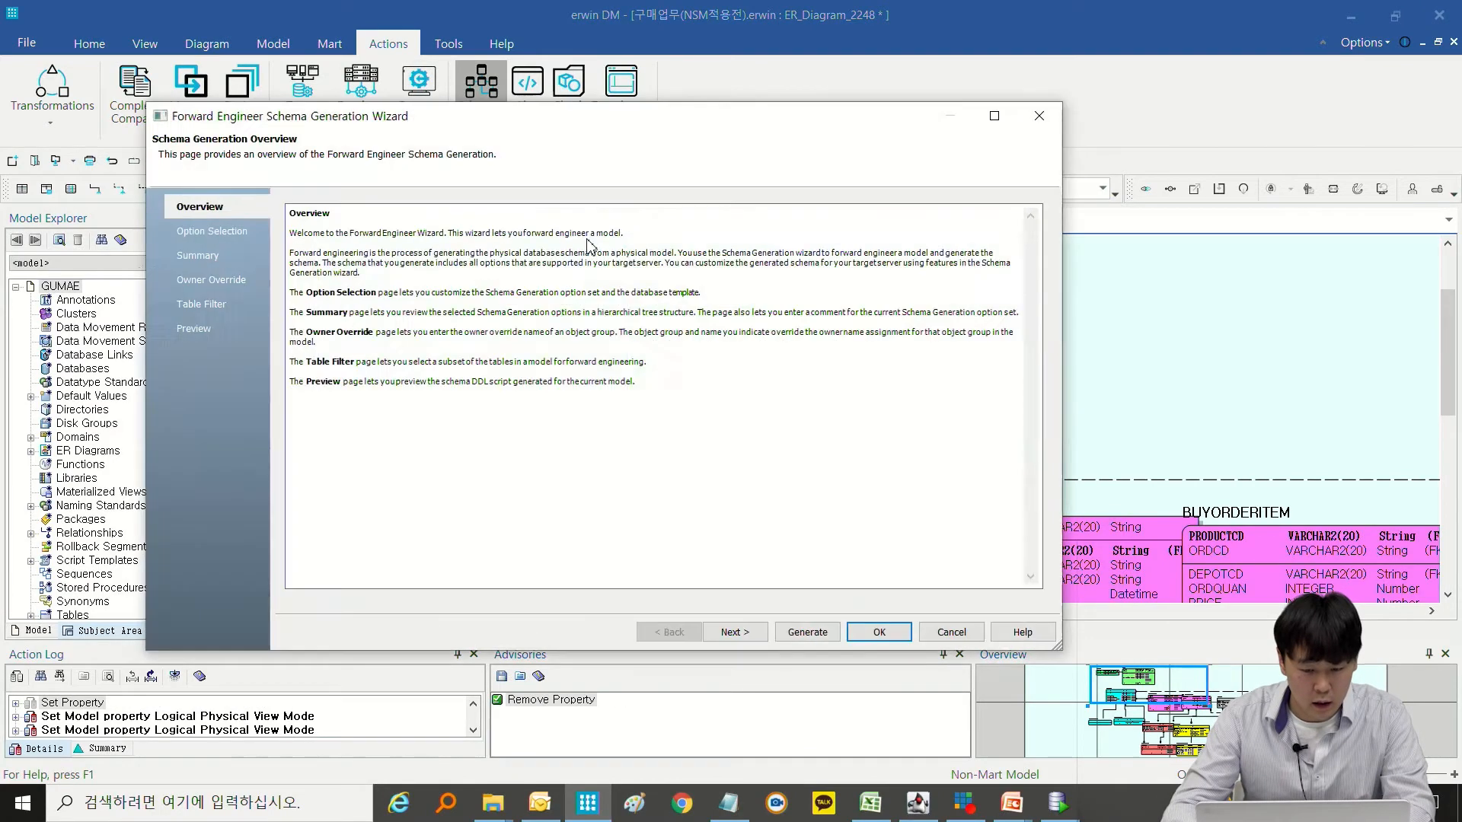
click(196, 332)
drag(346, 453, 858, 466)
drag(585, 517, 775, 521)
scroll(770, 524, down, 2)
drag(638, 456, 811, 466)
click(702, 511)
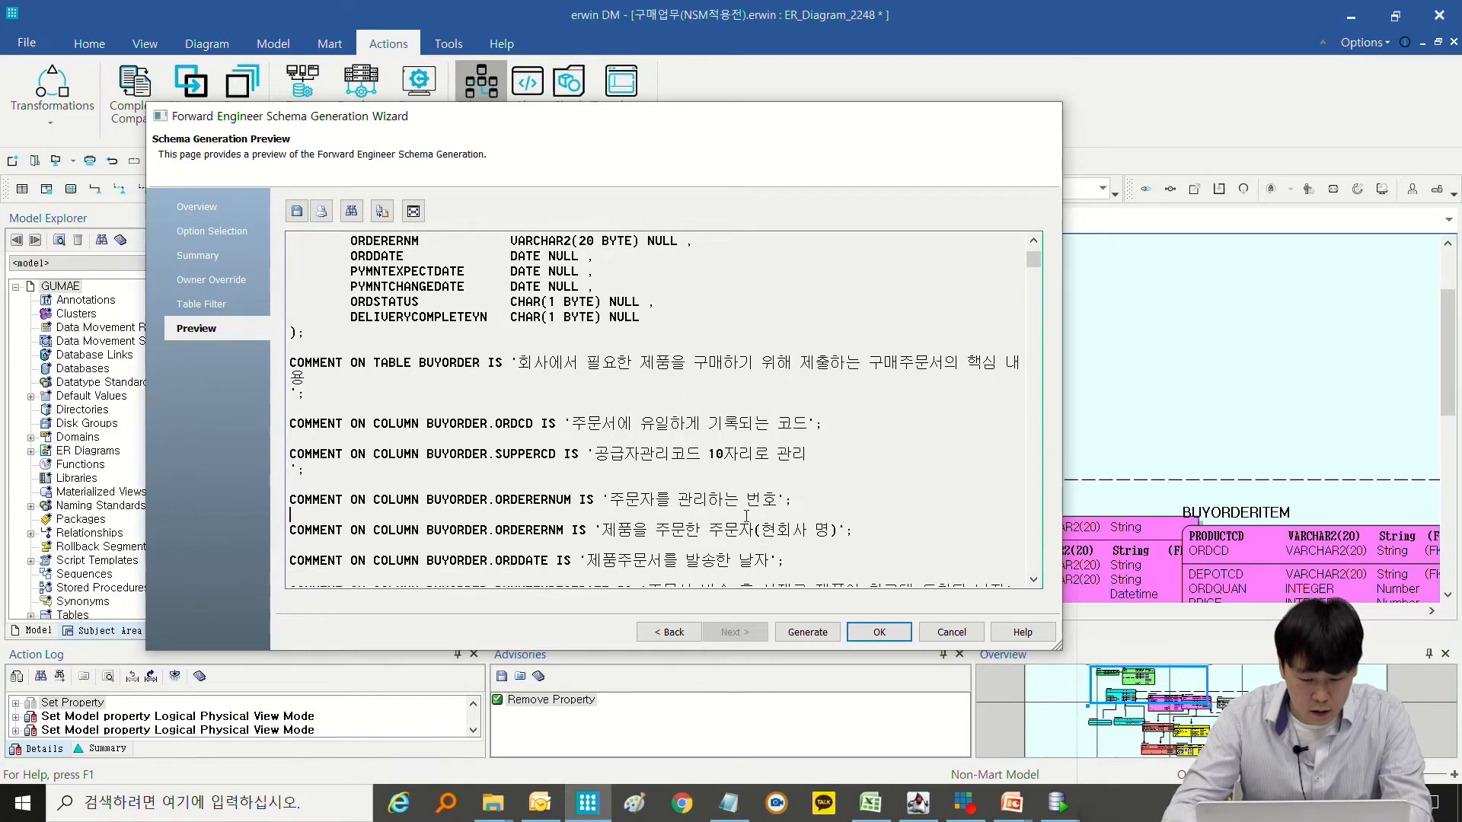
key(Escape)
Switch the model to the Logical view to look at the entity and attribute names, and return it to Physical.
click(1075, 192)
click(1069, 210)
click(1069, 210)
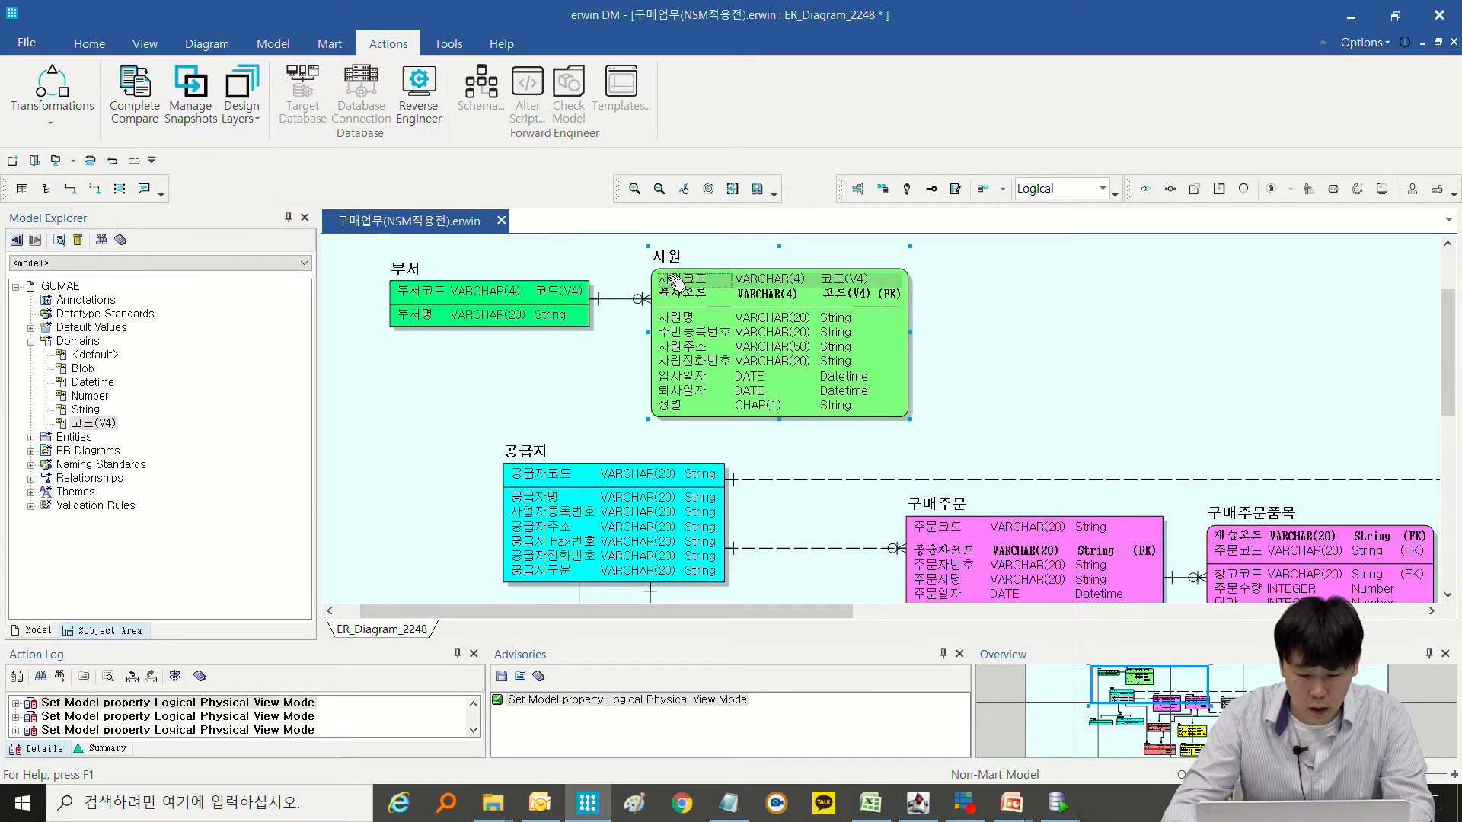
click(1065, 188)
click(1040, 222)
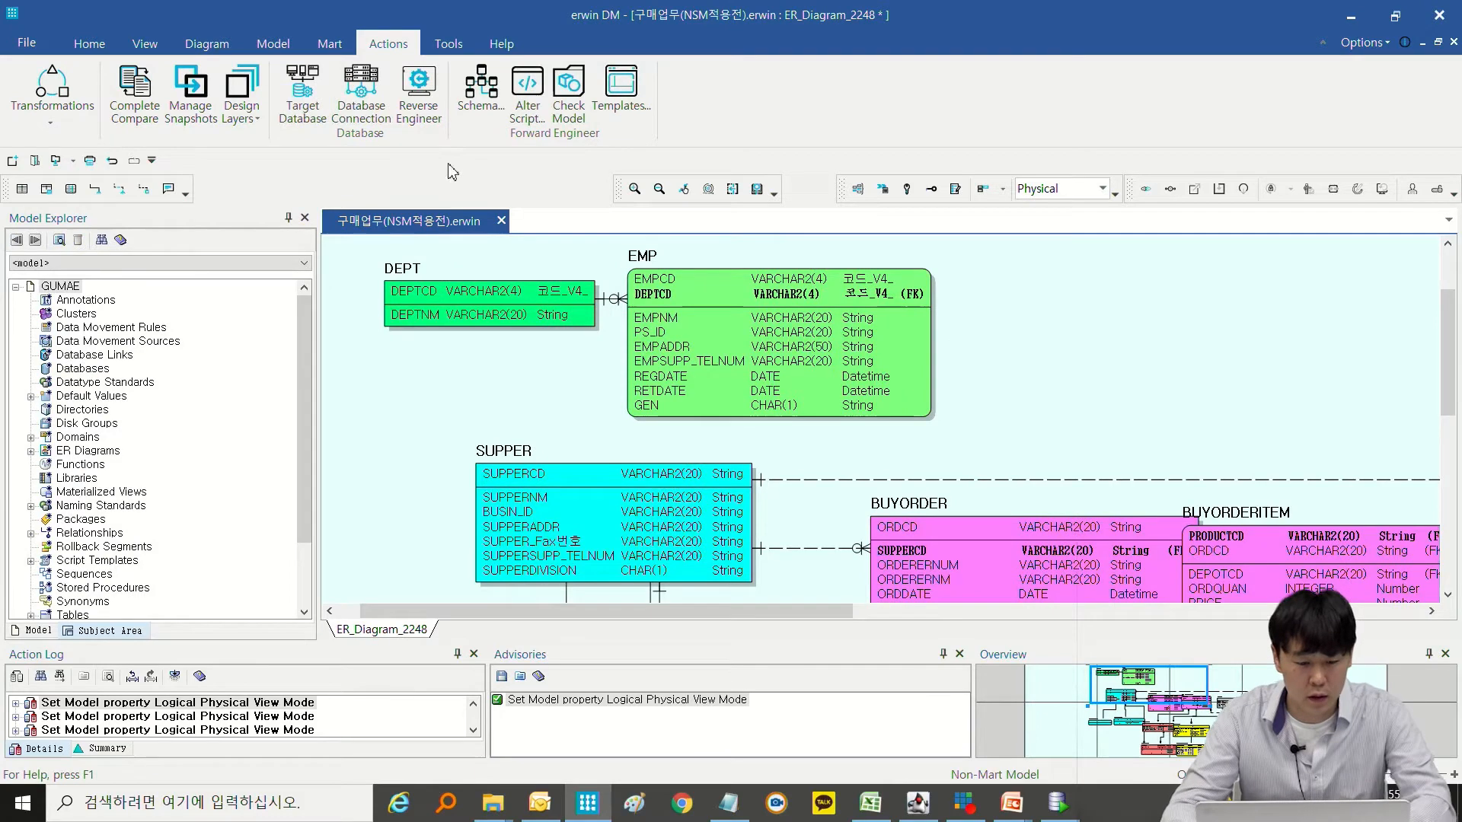
Open the Script Template Editor and examine the comment-generating code of the POST_CMMNT template.
click(273, 46)
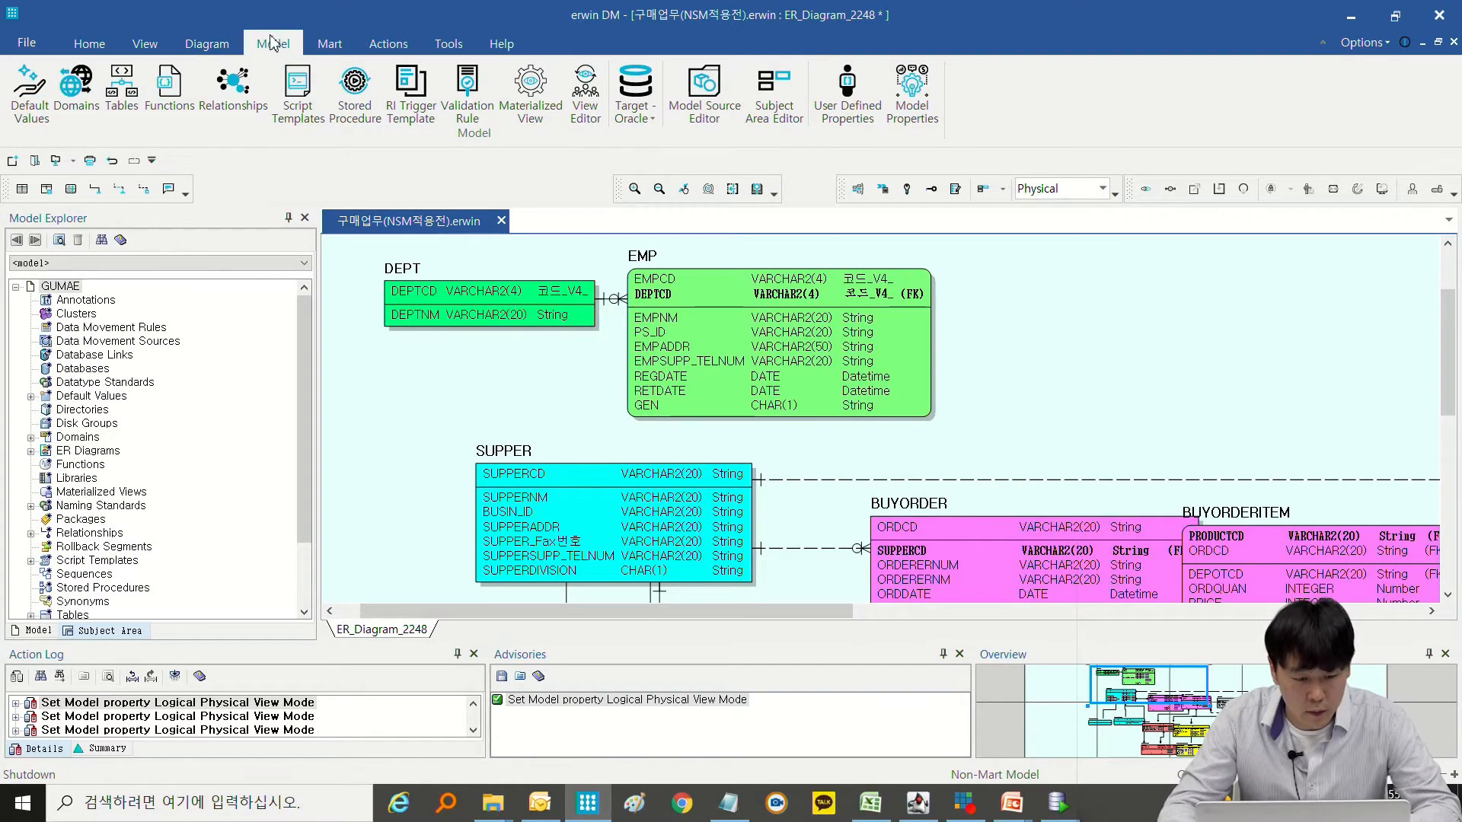
click(301, 122)
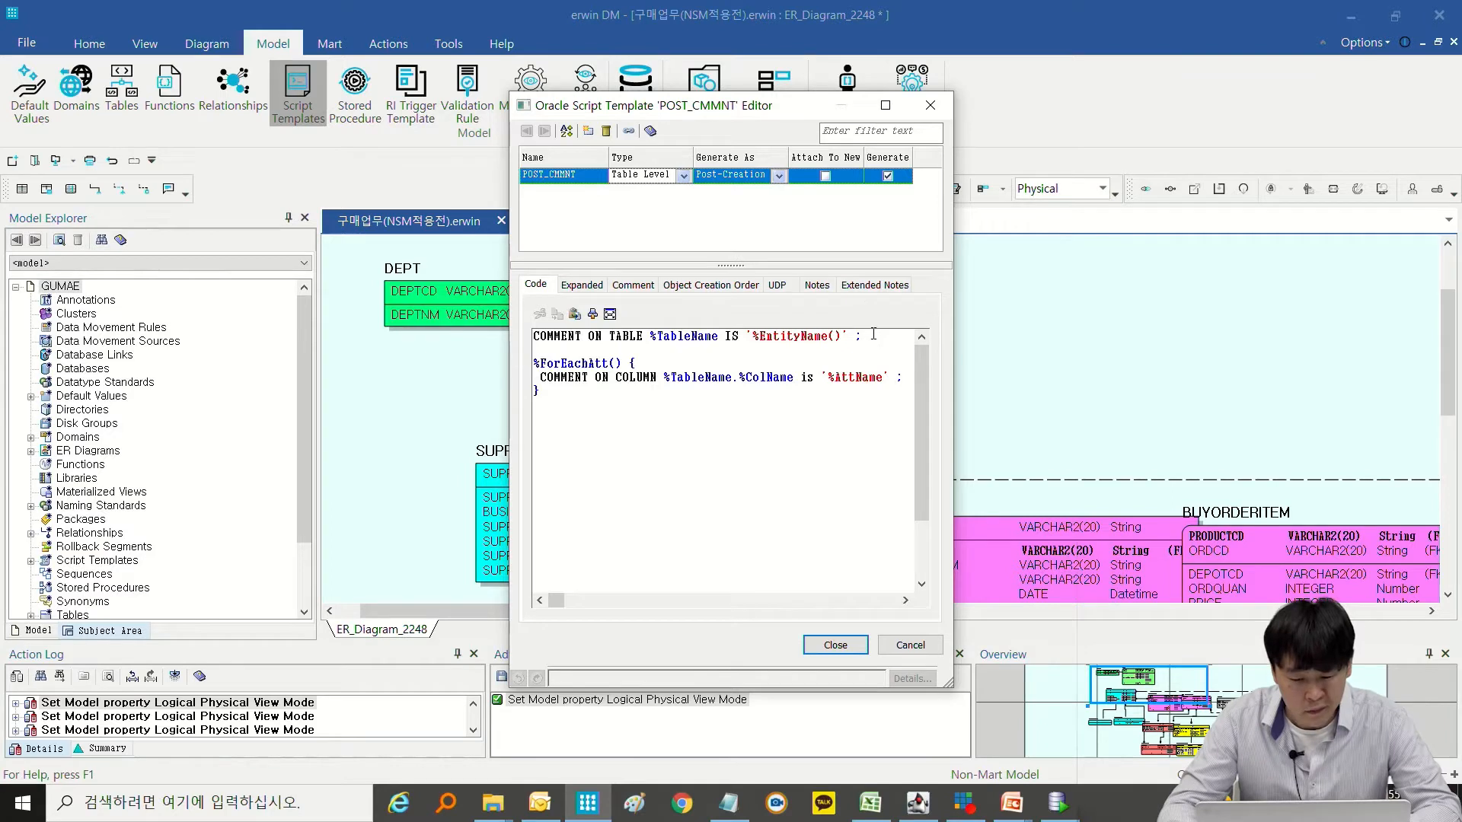
click(647, 418)
key(ctrl+a)
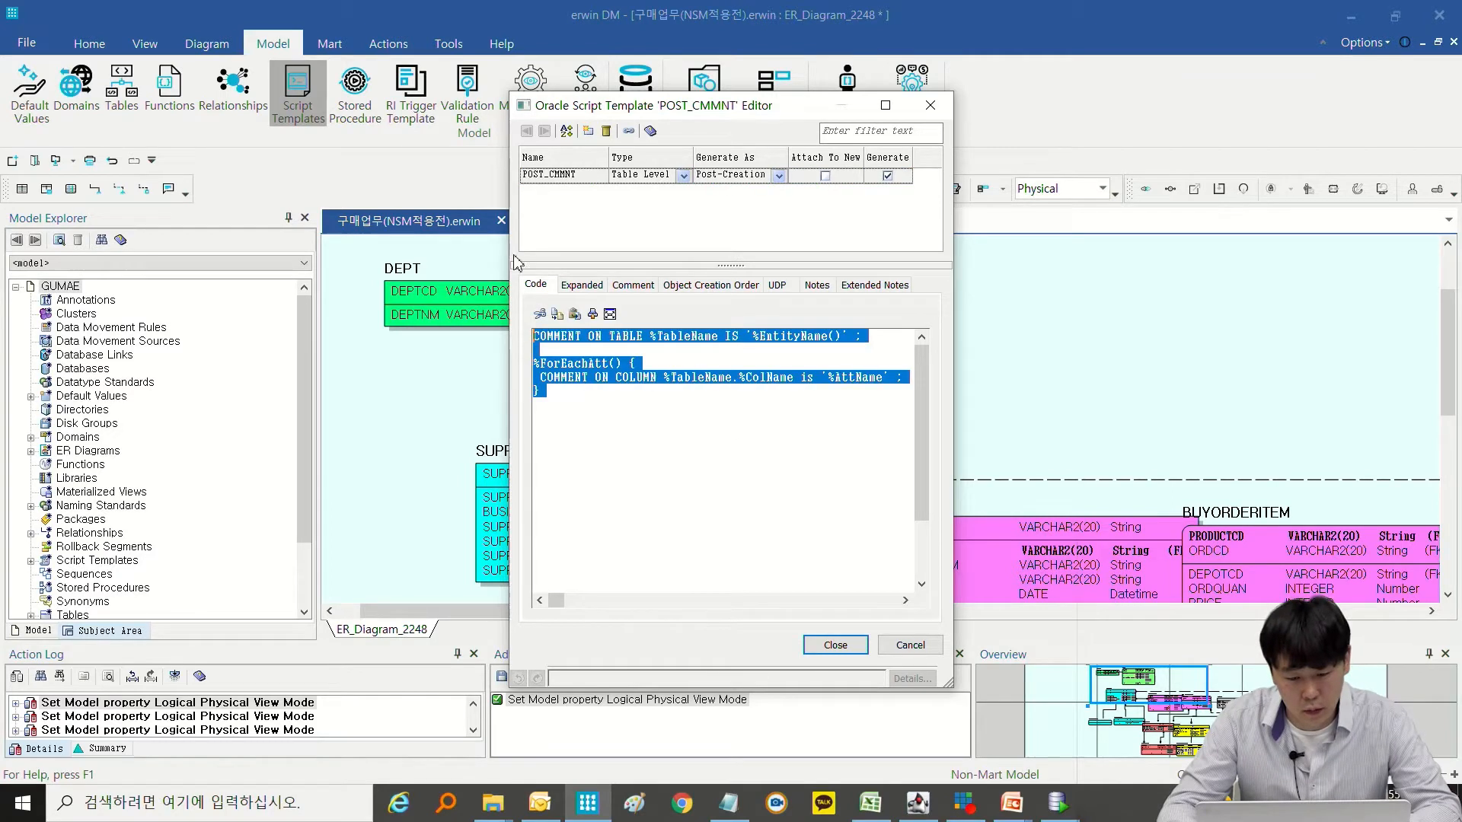
click(735, 397)
key(Return)
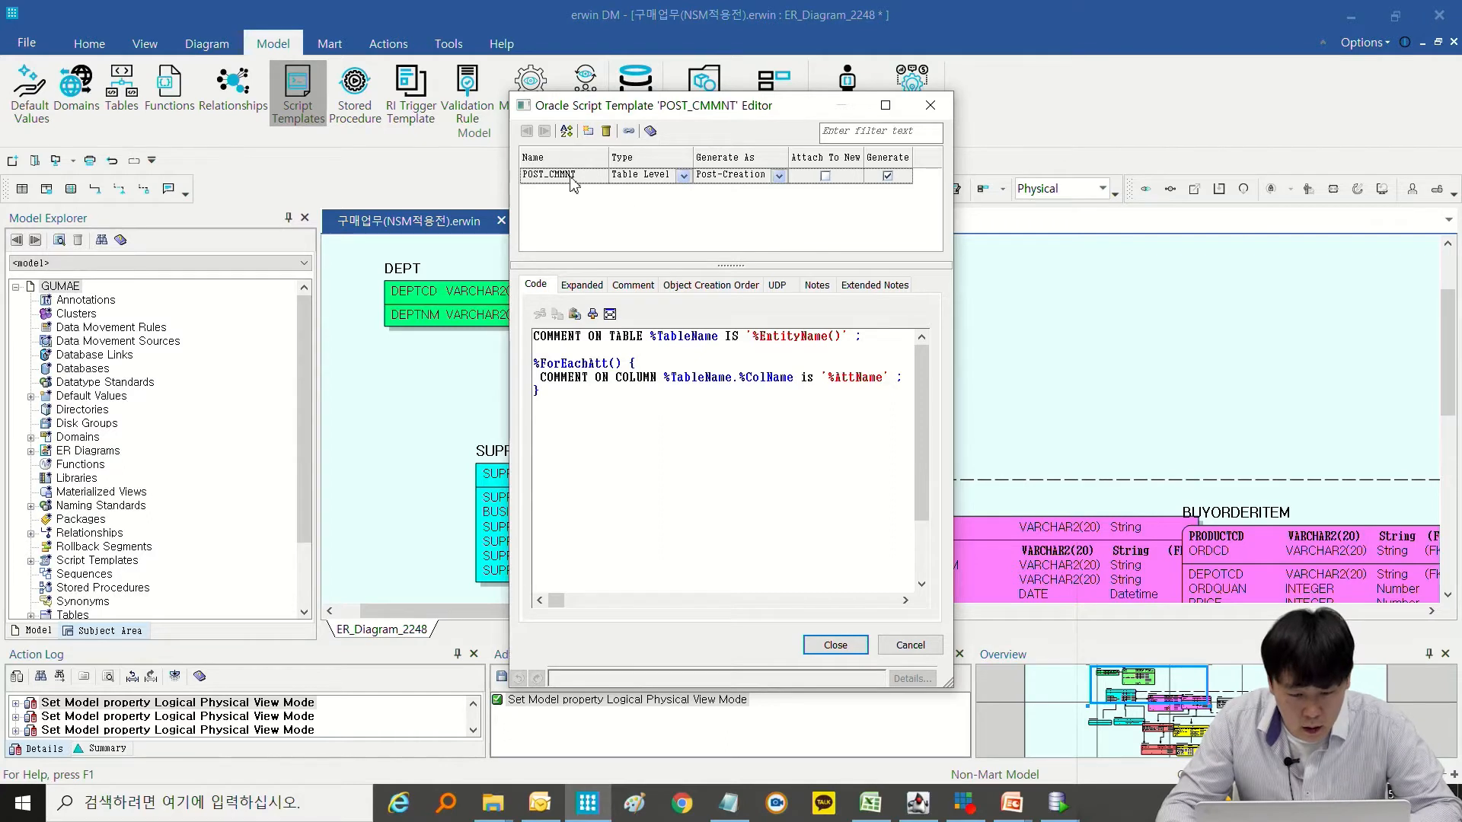
Add a script template, look through its Type and Generate As options, and delete it.
click(588, 131)
drag(550, 192, 611, 193)
click(683, 195)
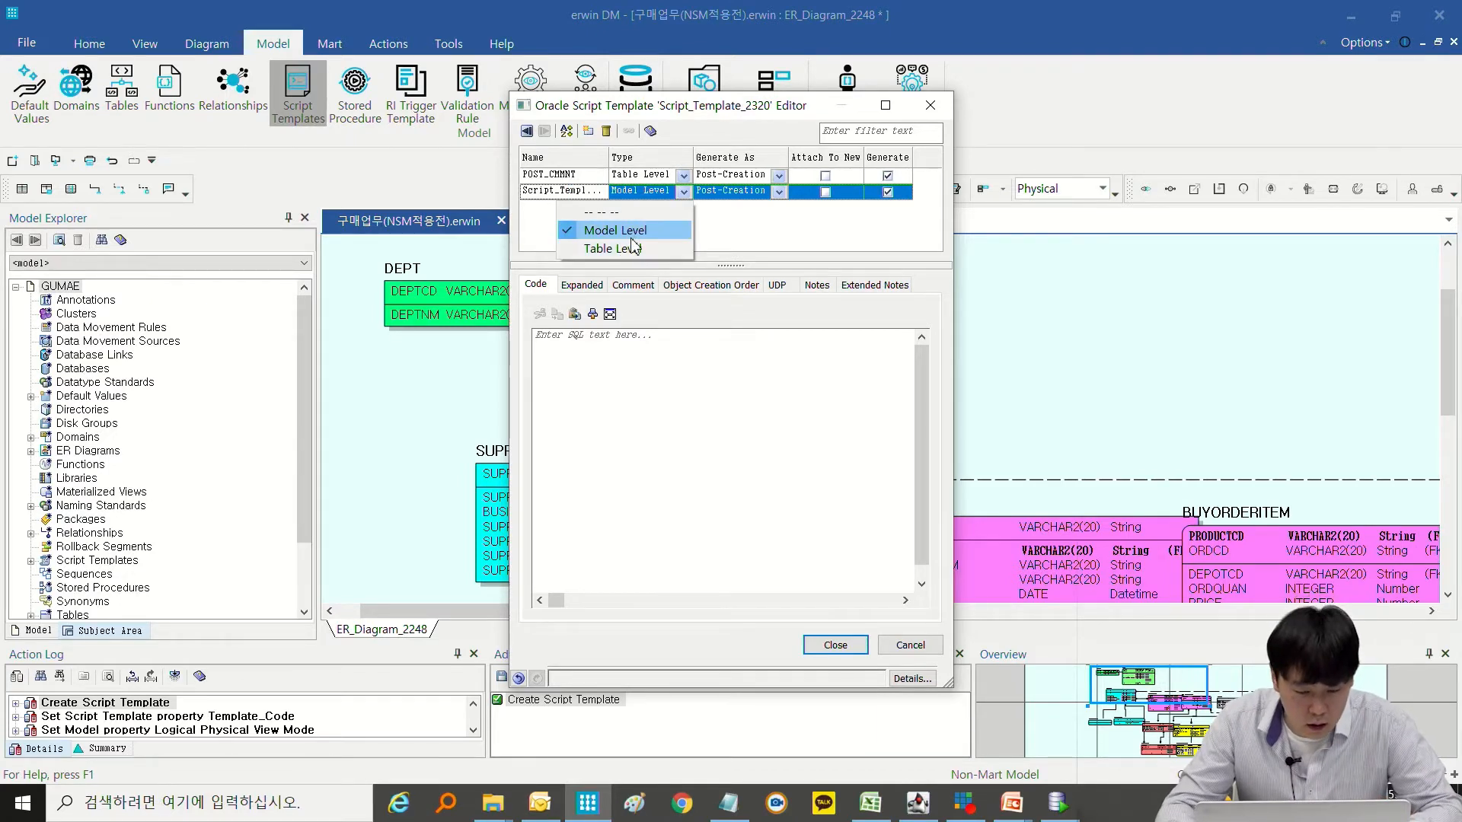
click(632, 238)
click(684, 201)
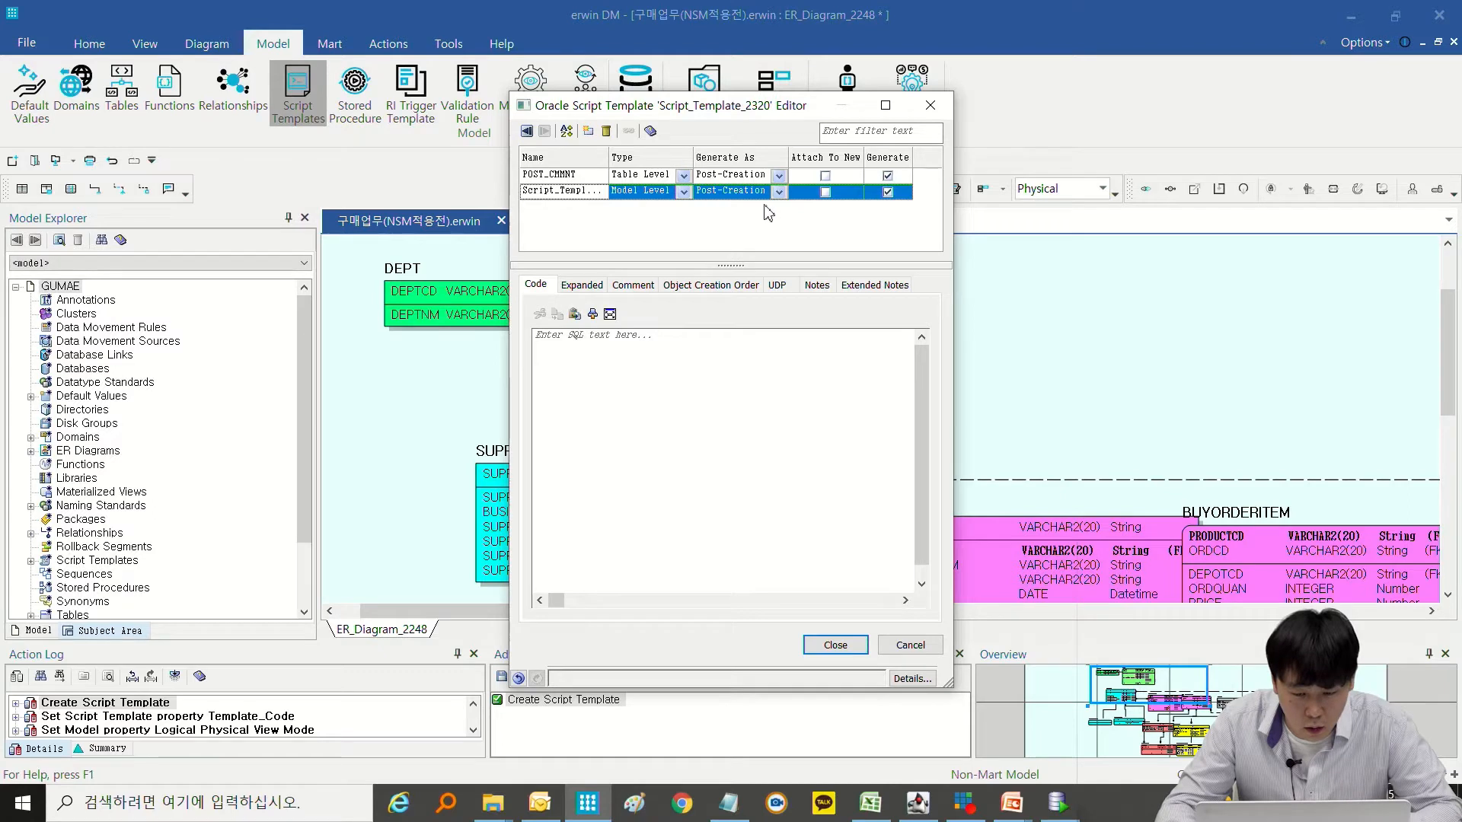
click(778, 191)
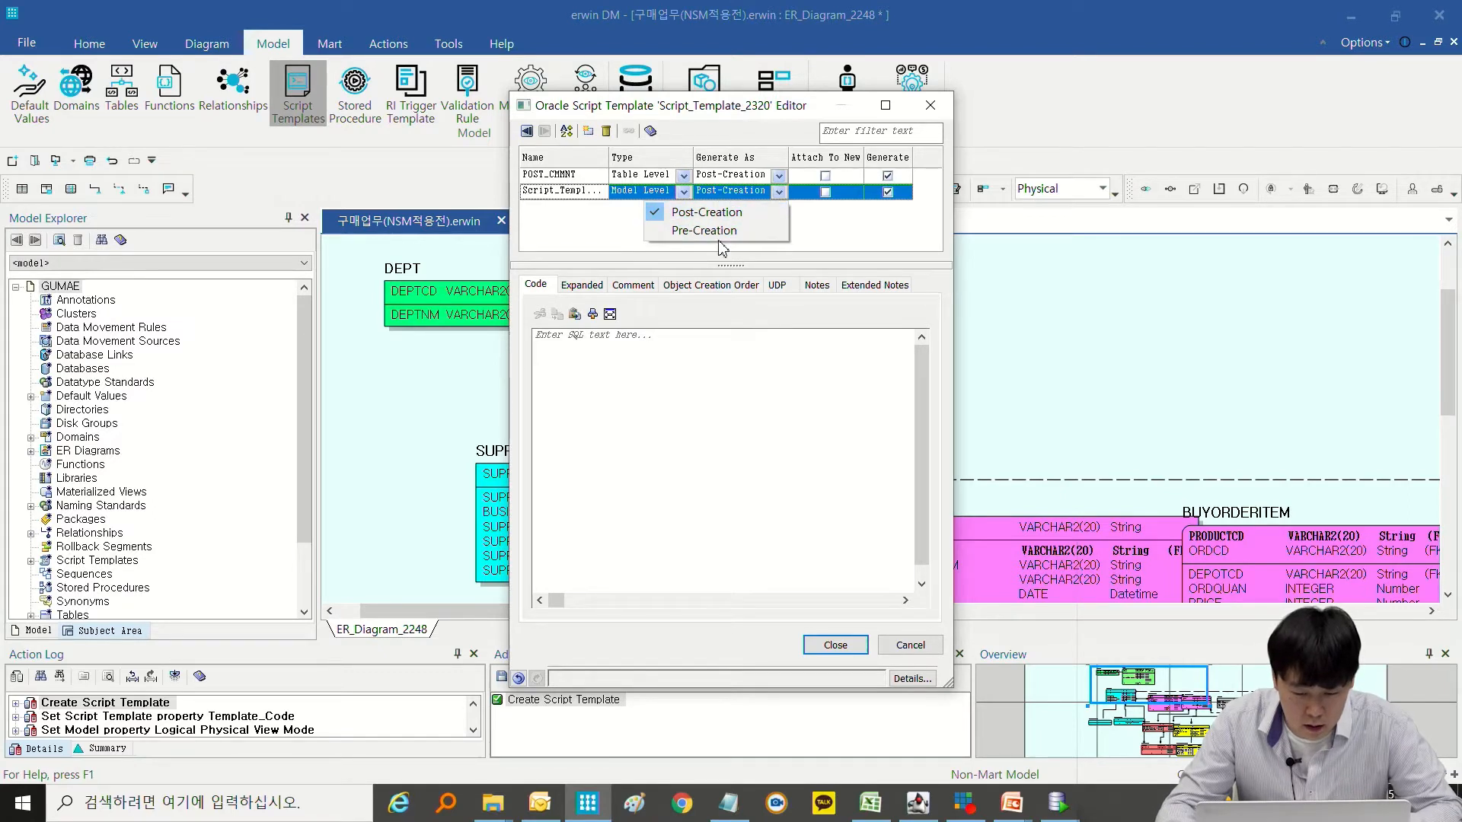
click(808, 225)
click(591, 189)
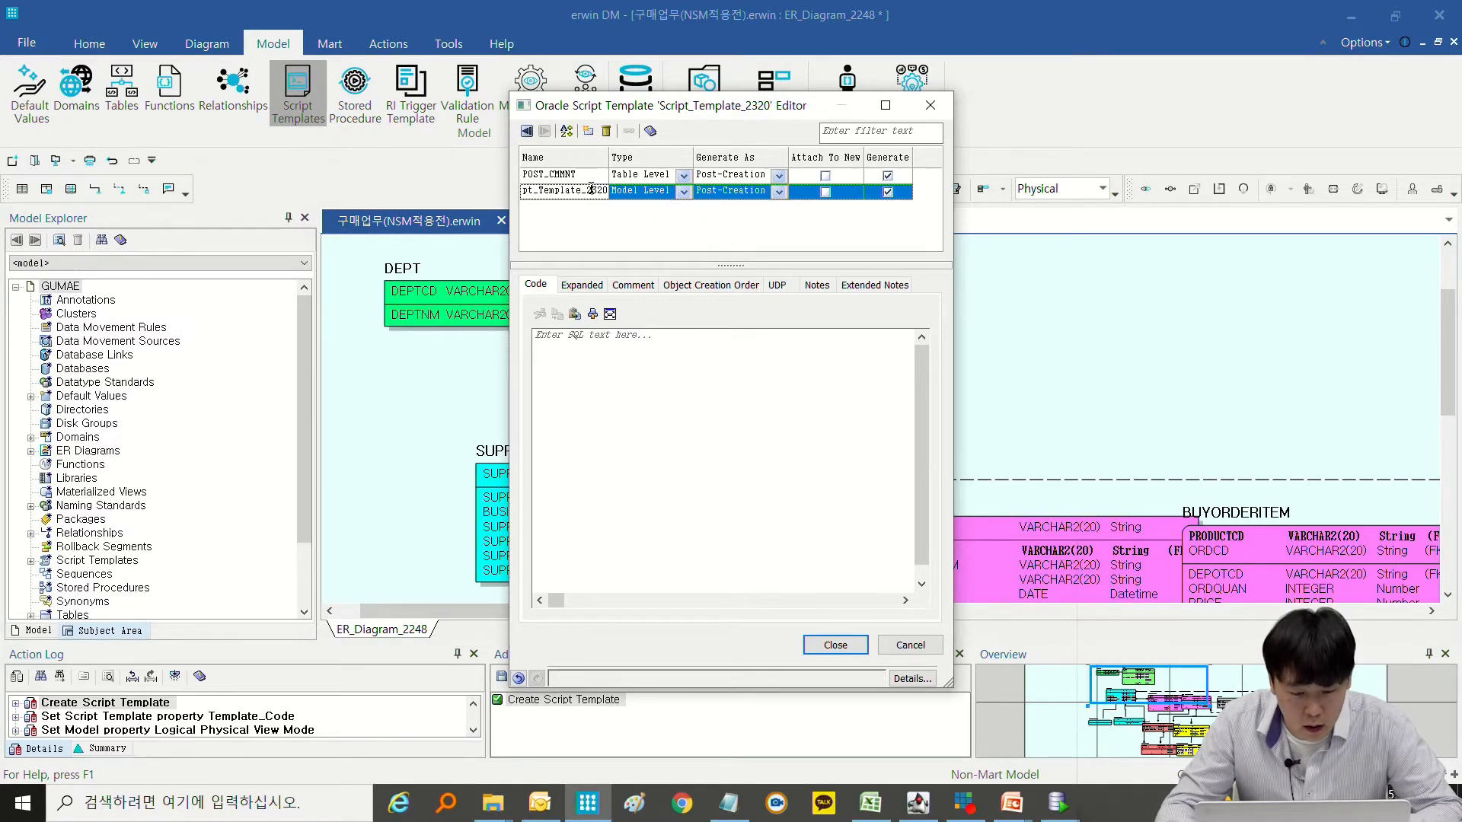
click(607, 131)
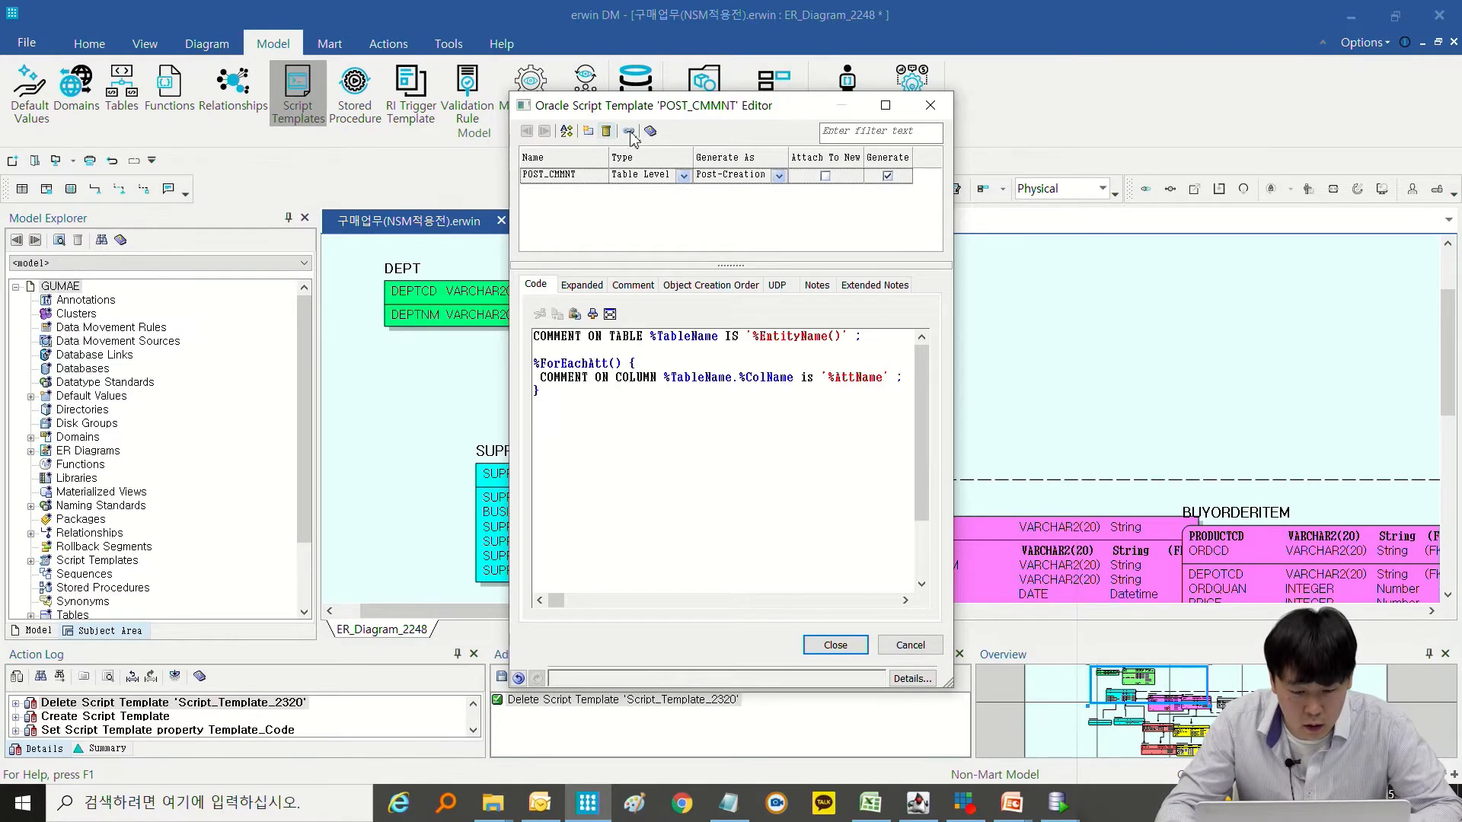
Review the POST_CMMNT template's settings and its complete macro code.
click(718, 183)
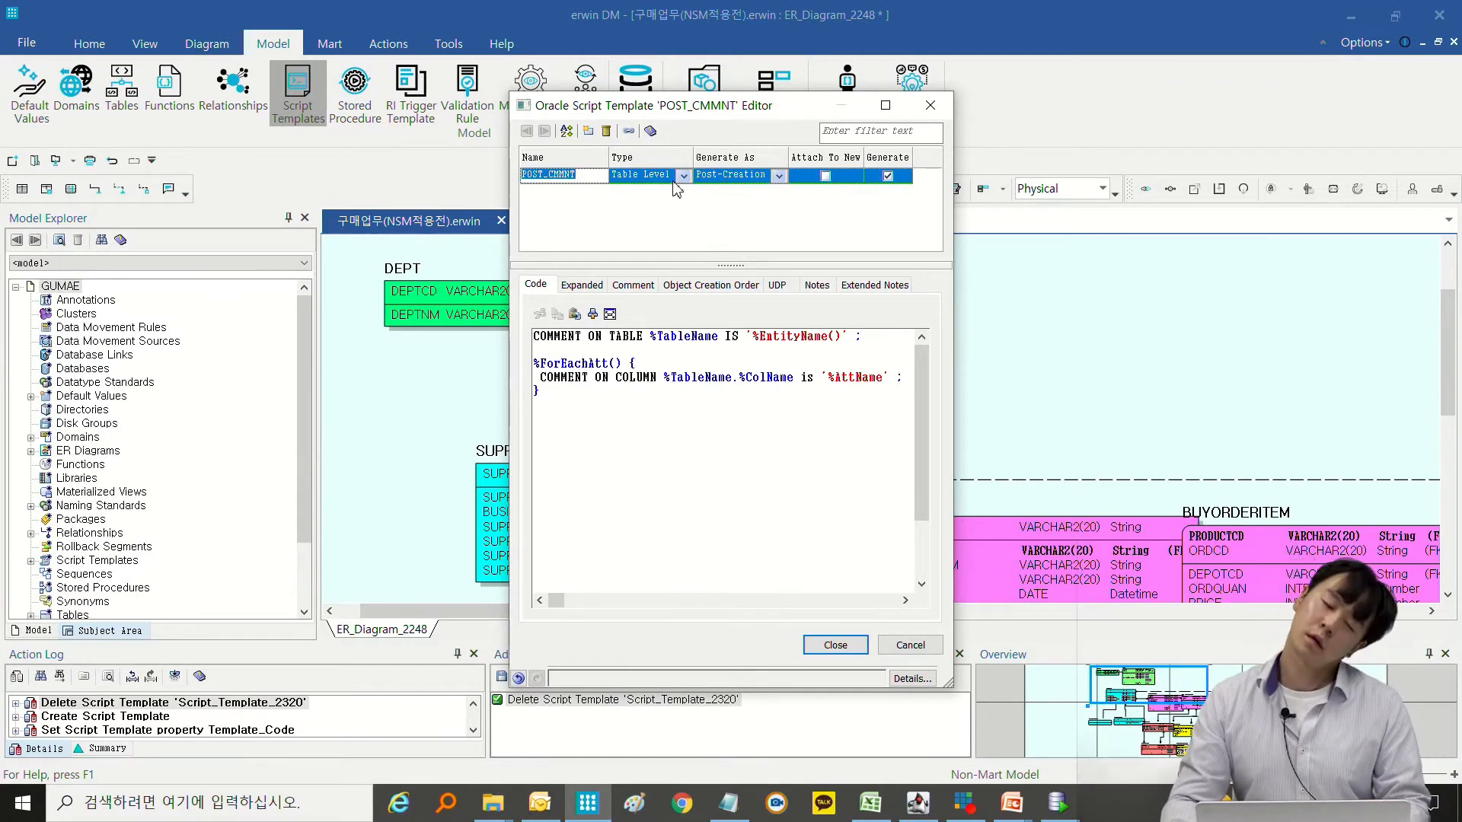
drag(619, 399, 532, 298)
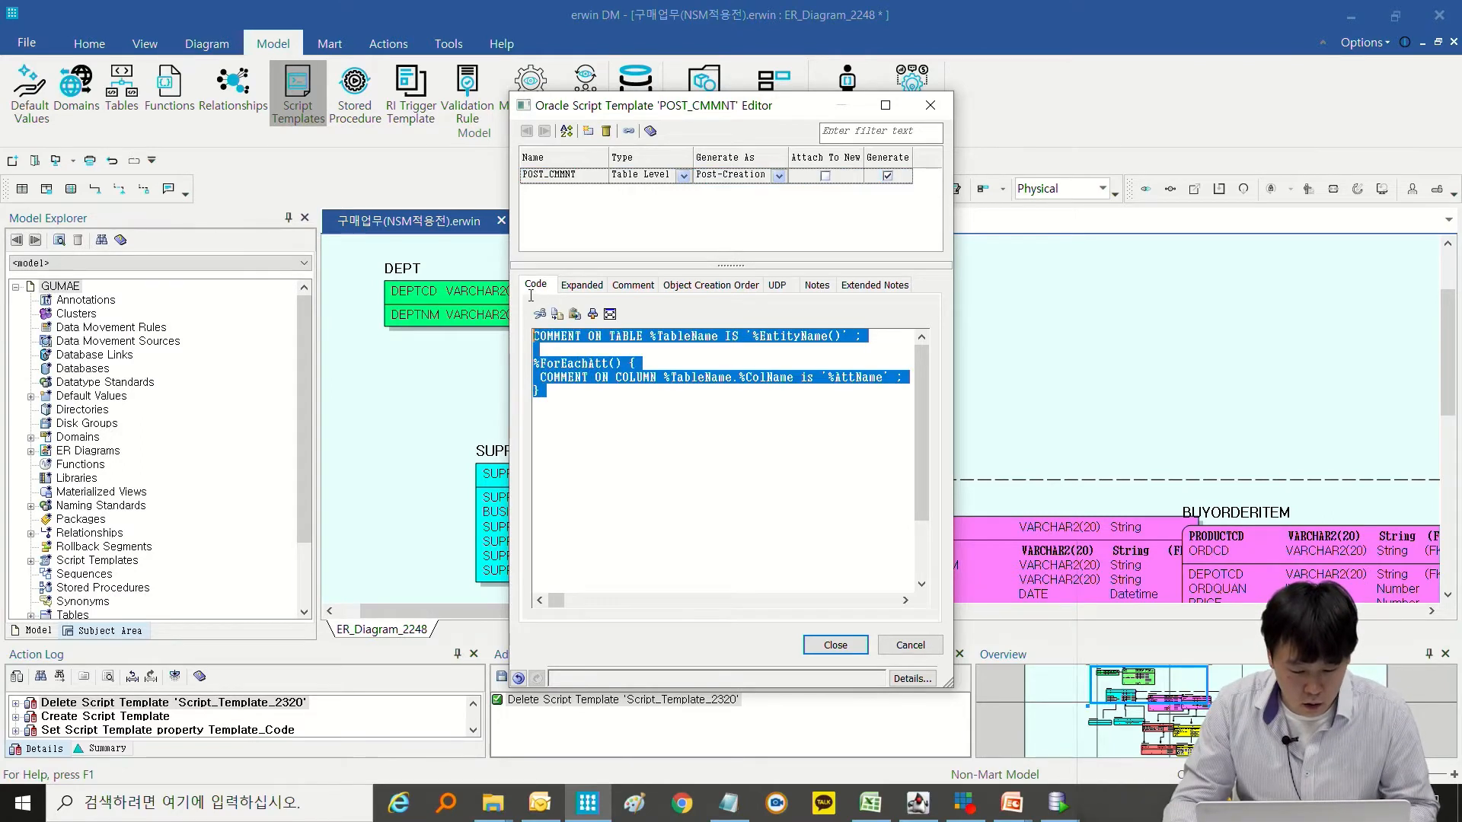
click(752, 403)
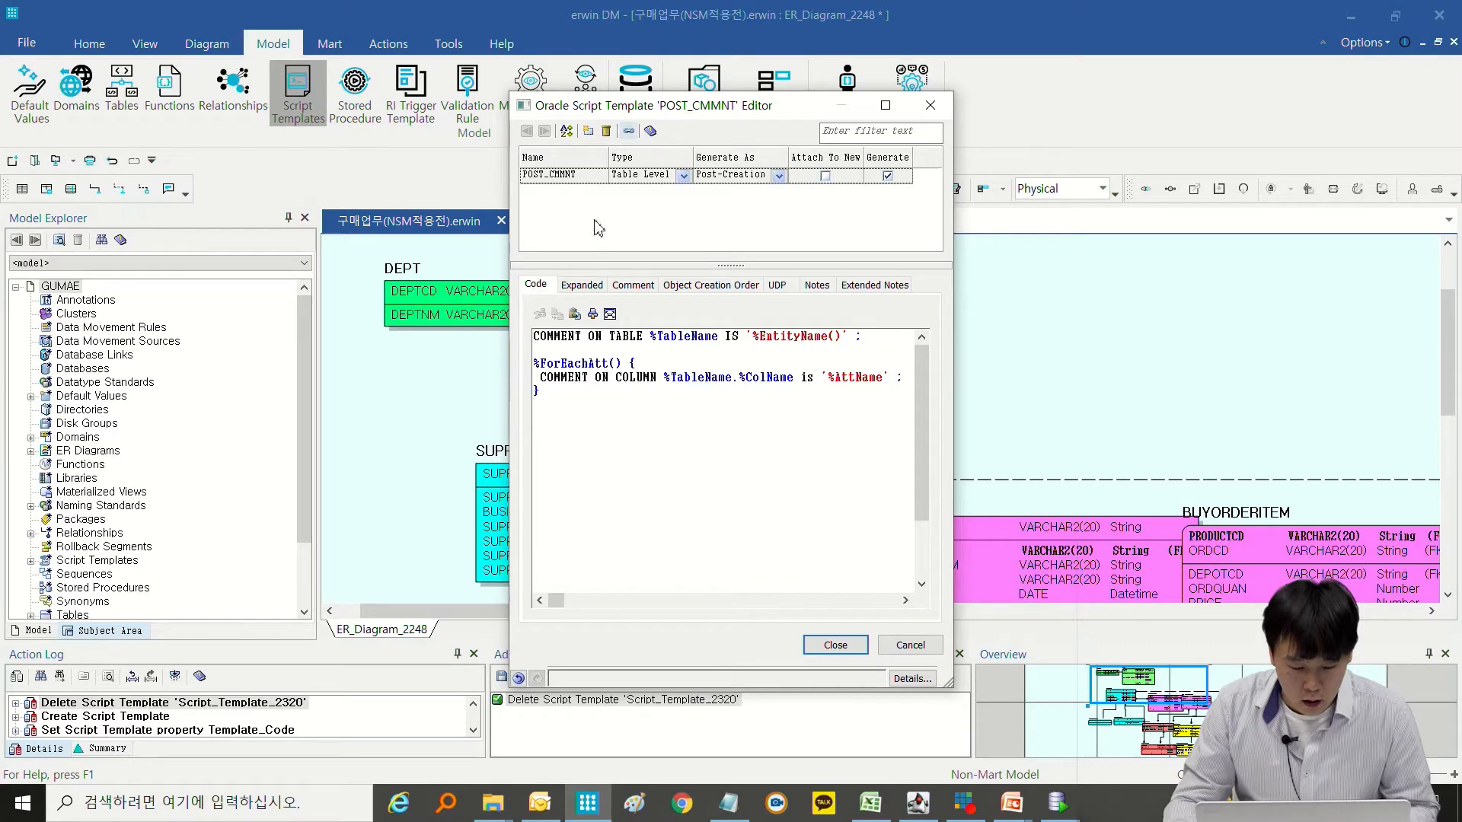
Open the Script Template Browser for POST_CMMNT and detach all tables from the template.
click(628, 132)
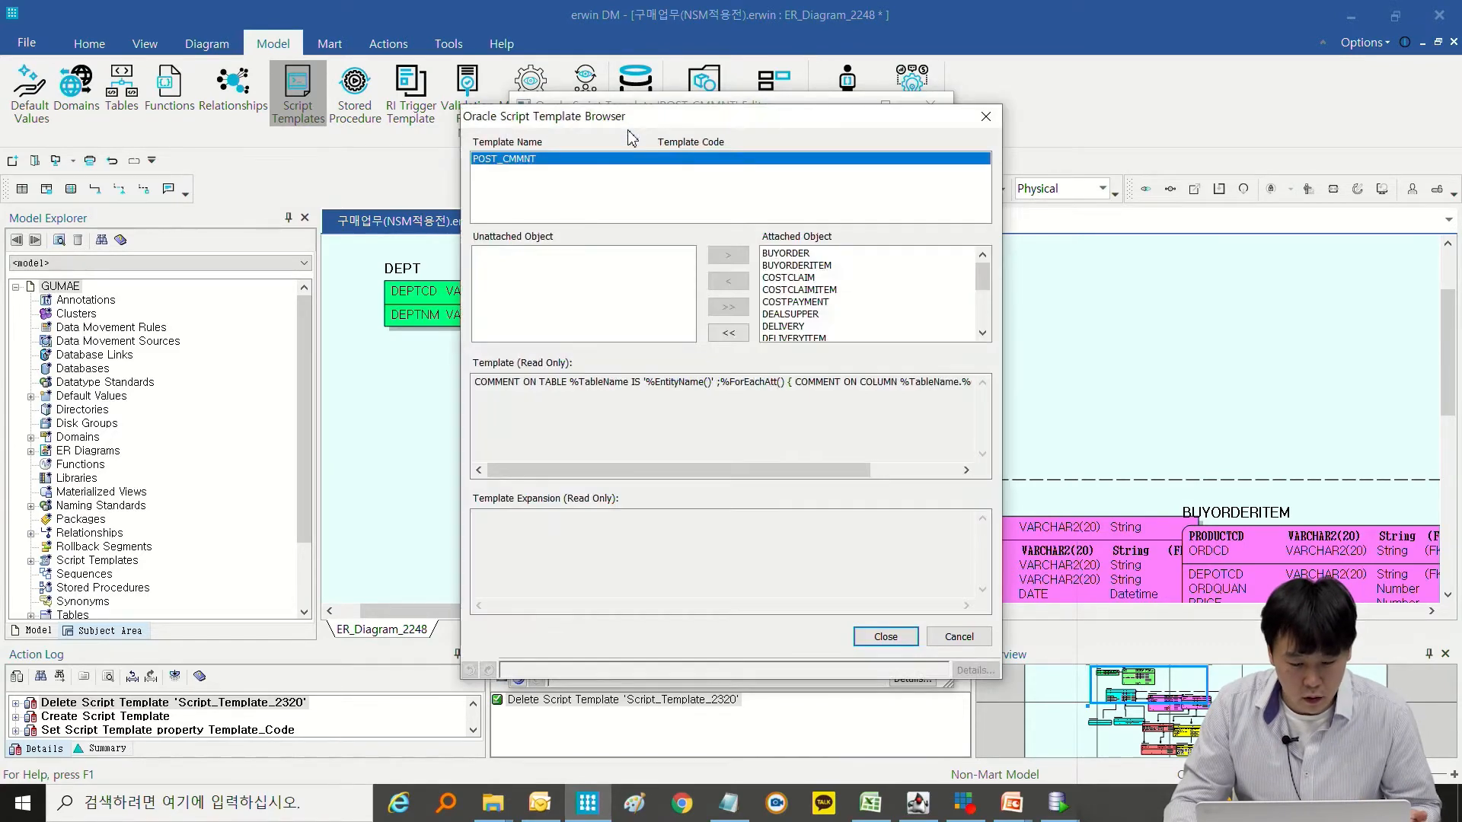
drag(632, 133, 661, 178)
click(752, 379)
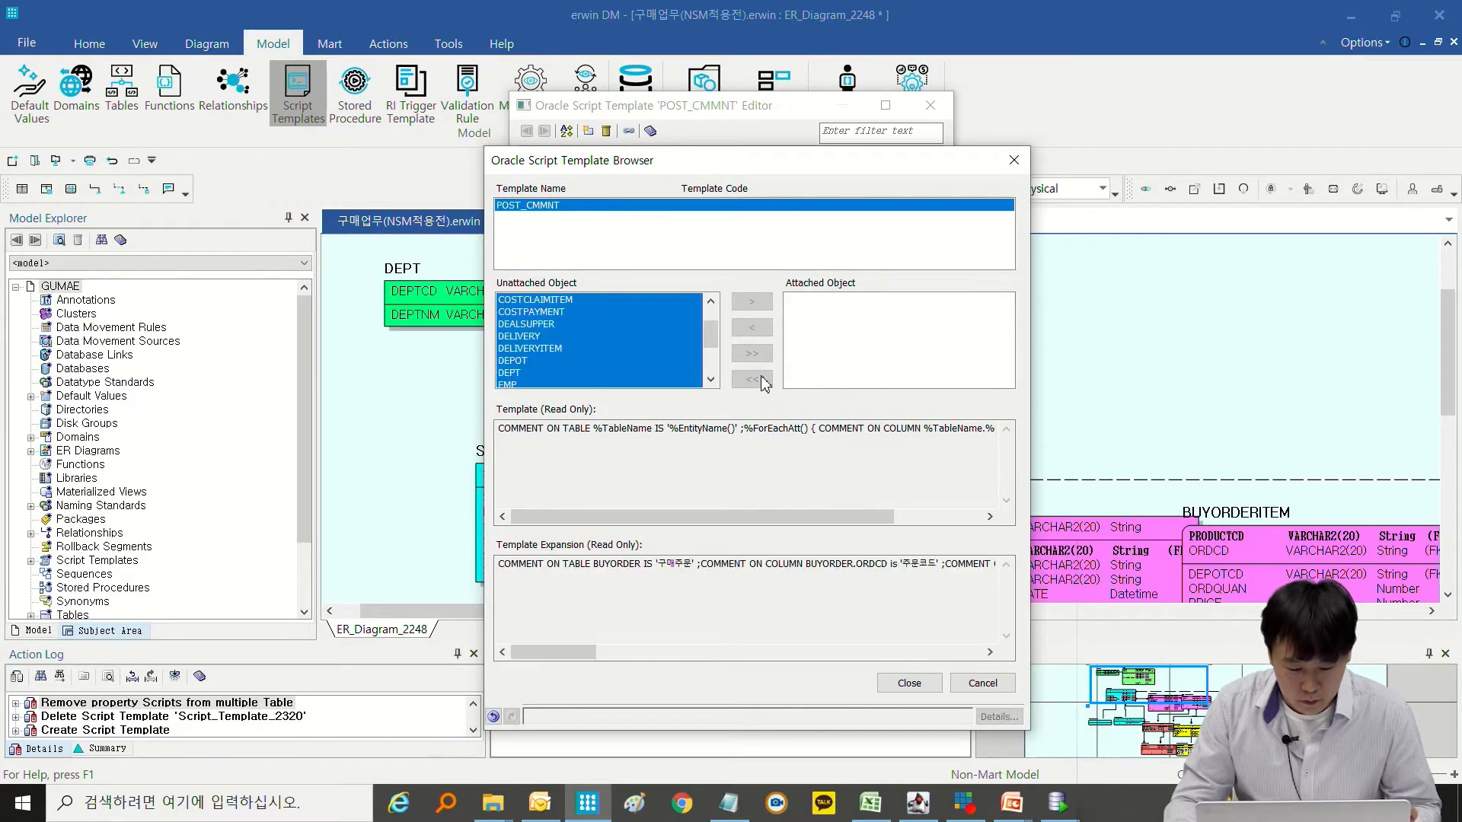
Preview the POST_CMMNT expansion for COSTPAYMENT and DELIVERYITEM, and attach the template to all tables.
click(535, 312)
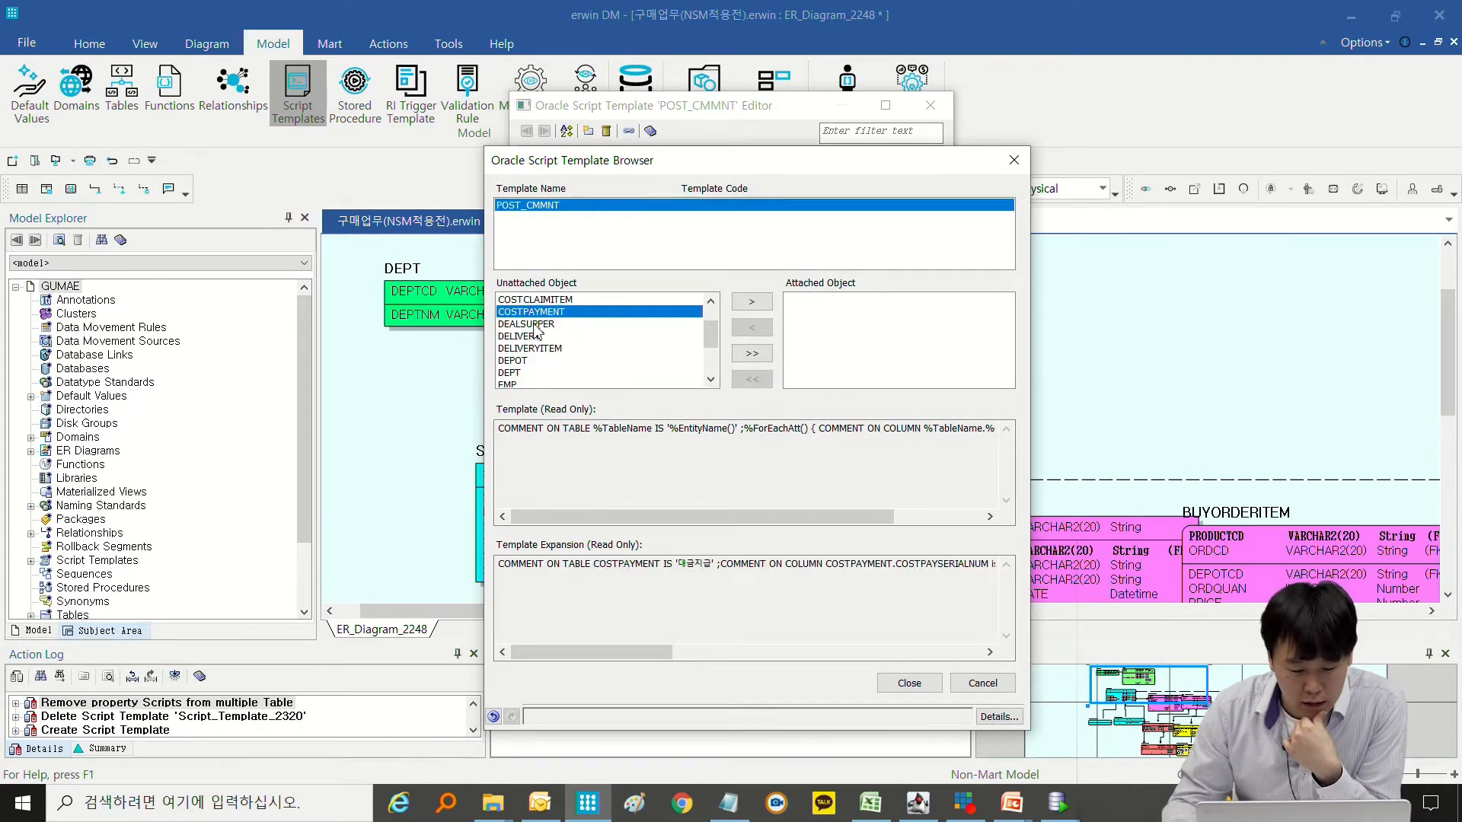
click(549, 349)
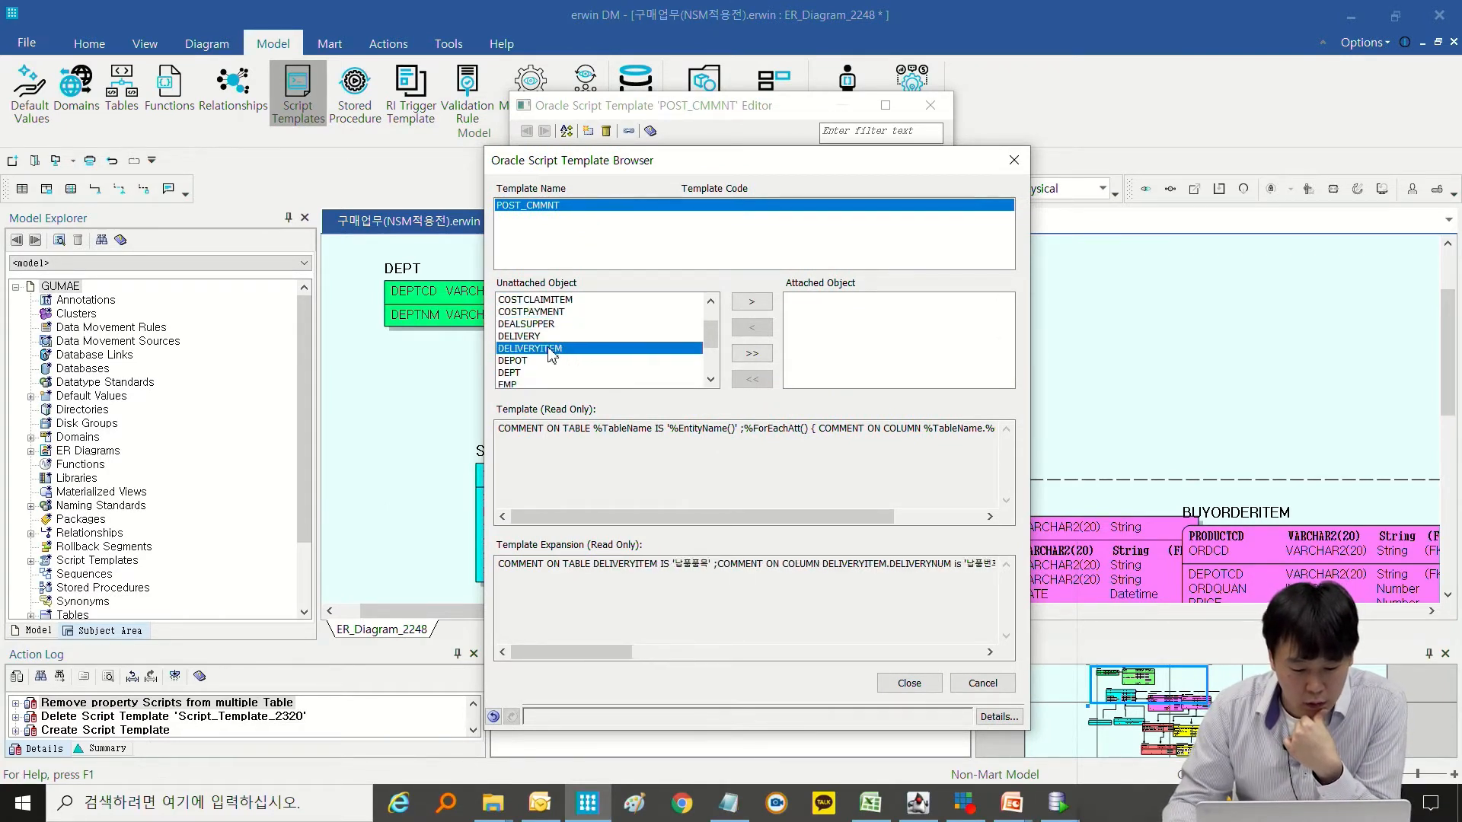
scroll(569, 324, down, 2)
scroll(590, 331, up, 3)
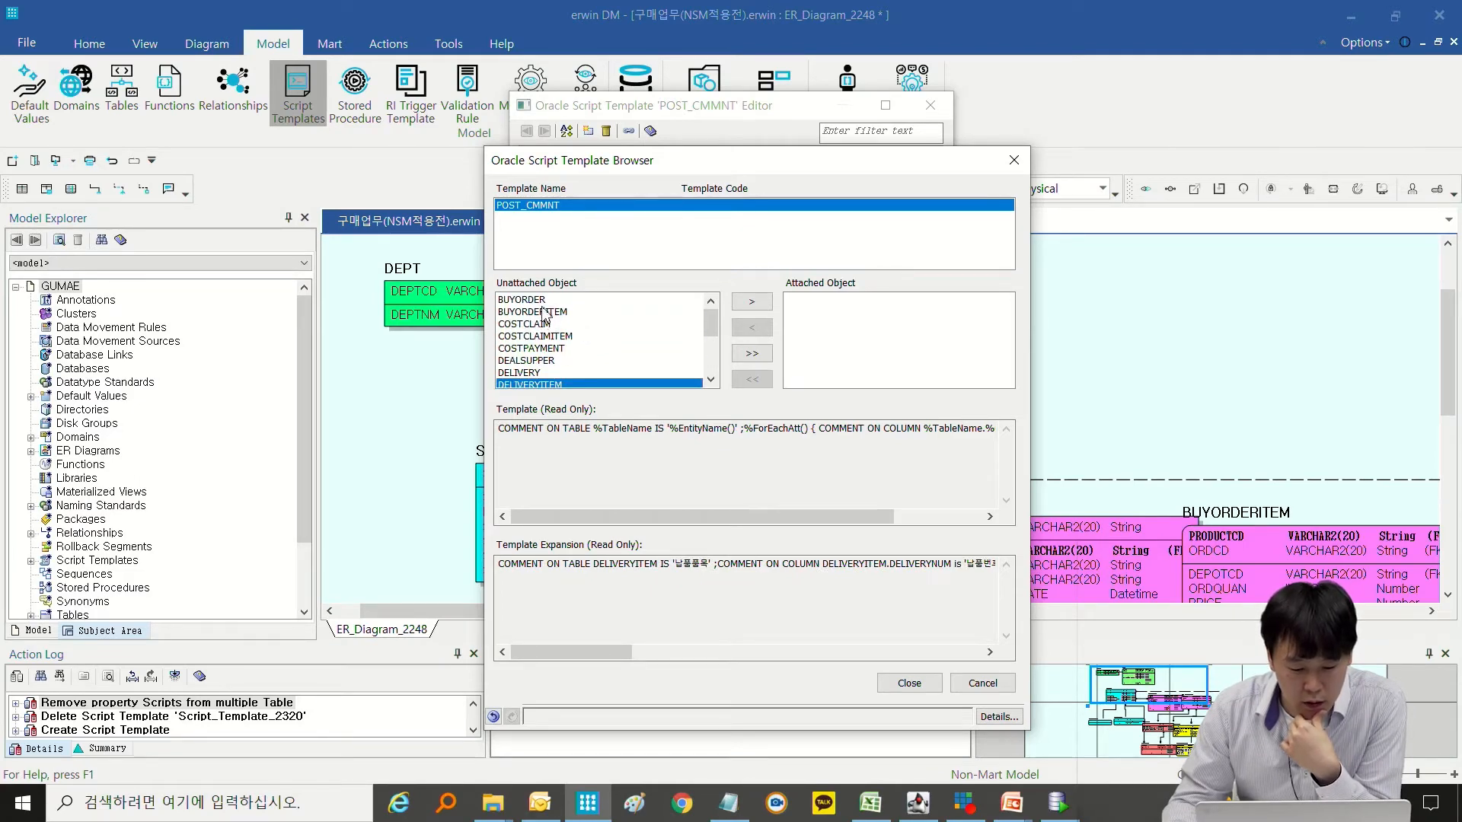
click(751, 353)
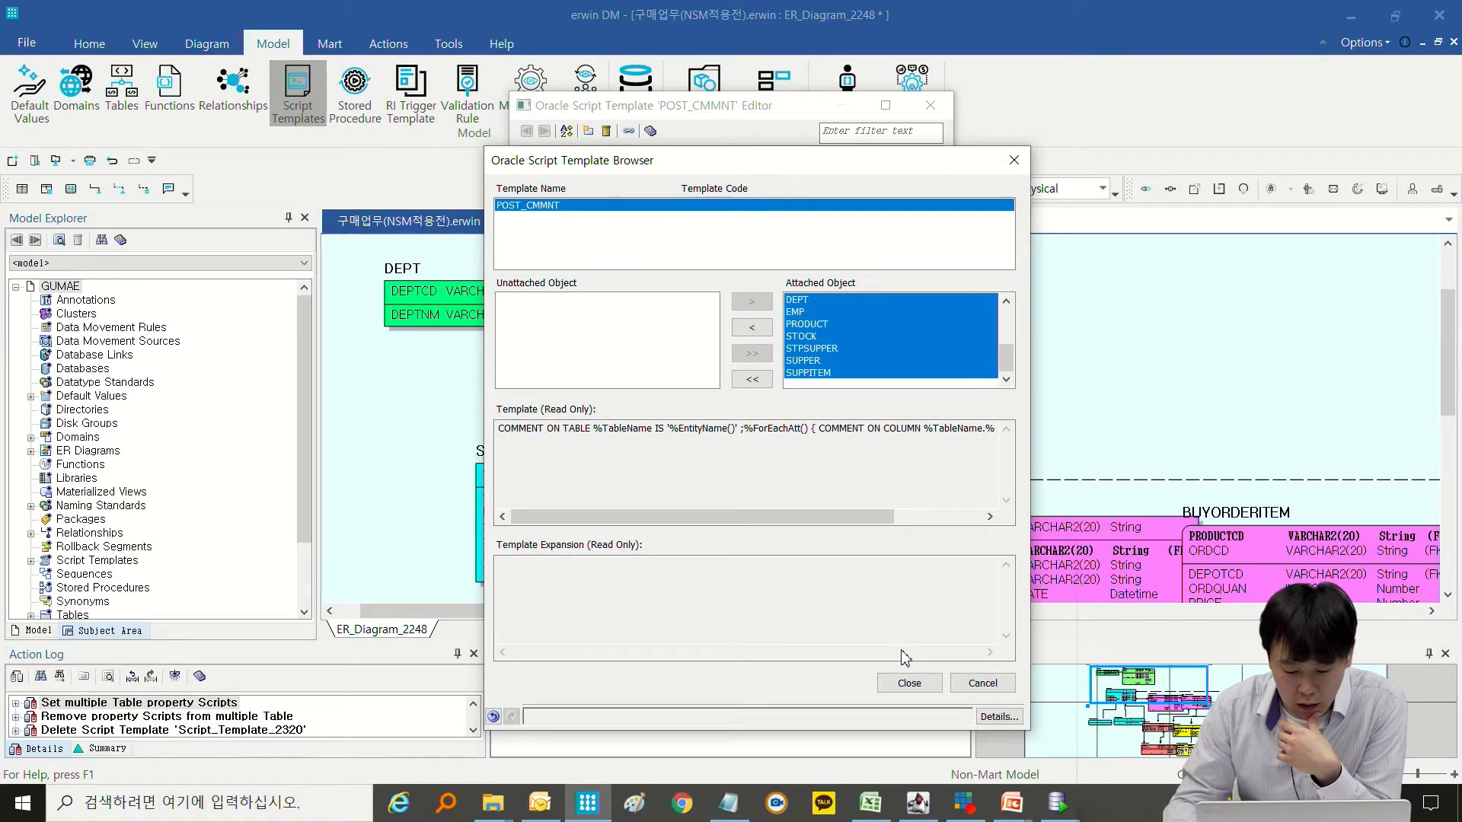
Close the template browser, widen the POST_CMMNT editor, and preview the expanded code for the COSTCLAIM table.
click(909, 683)
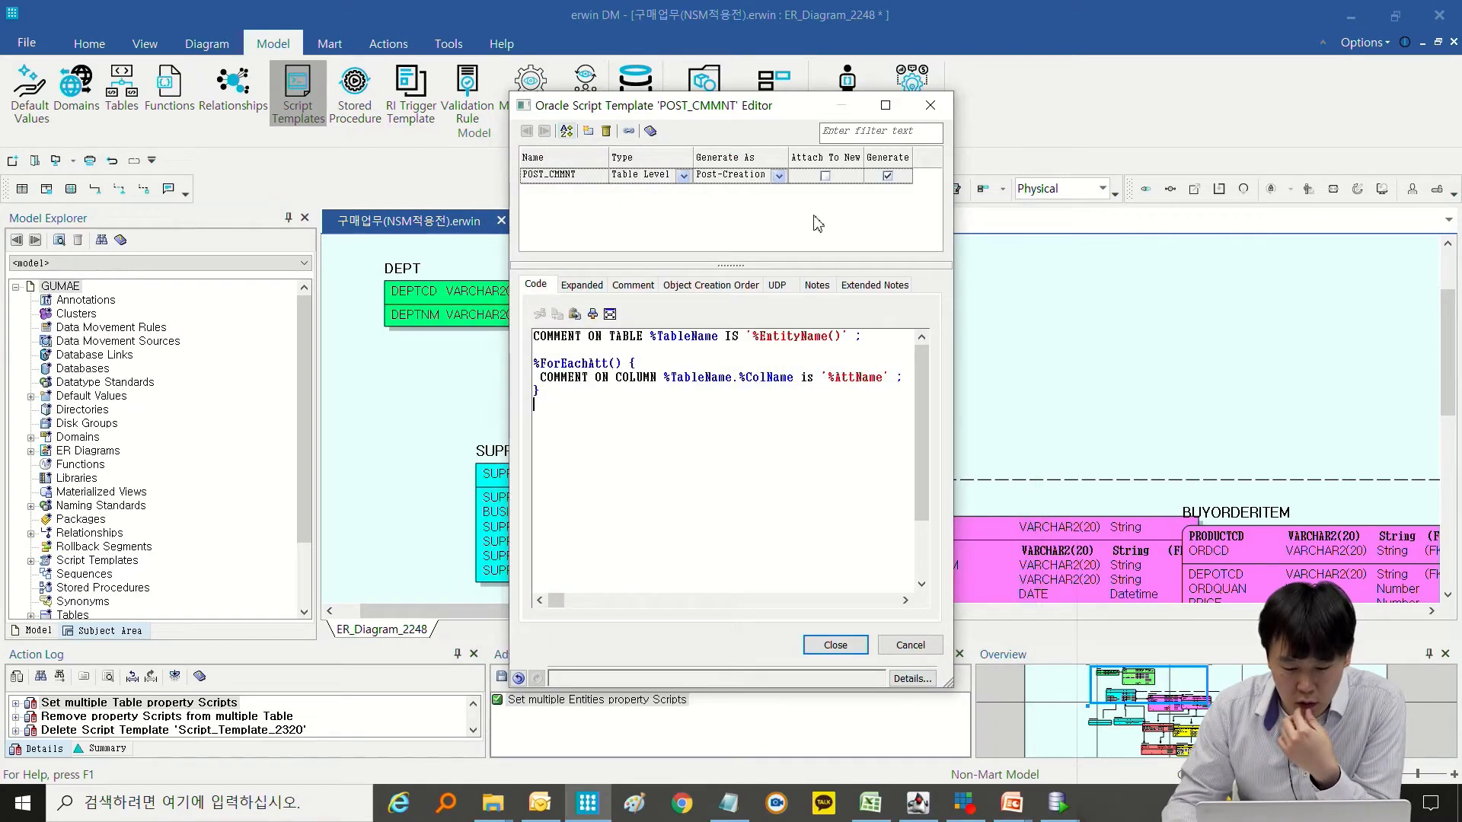
click(582, 285)
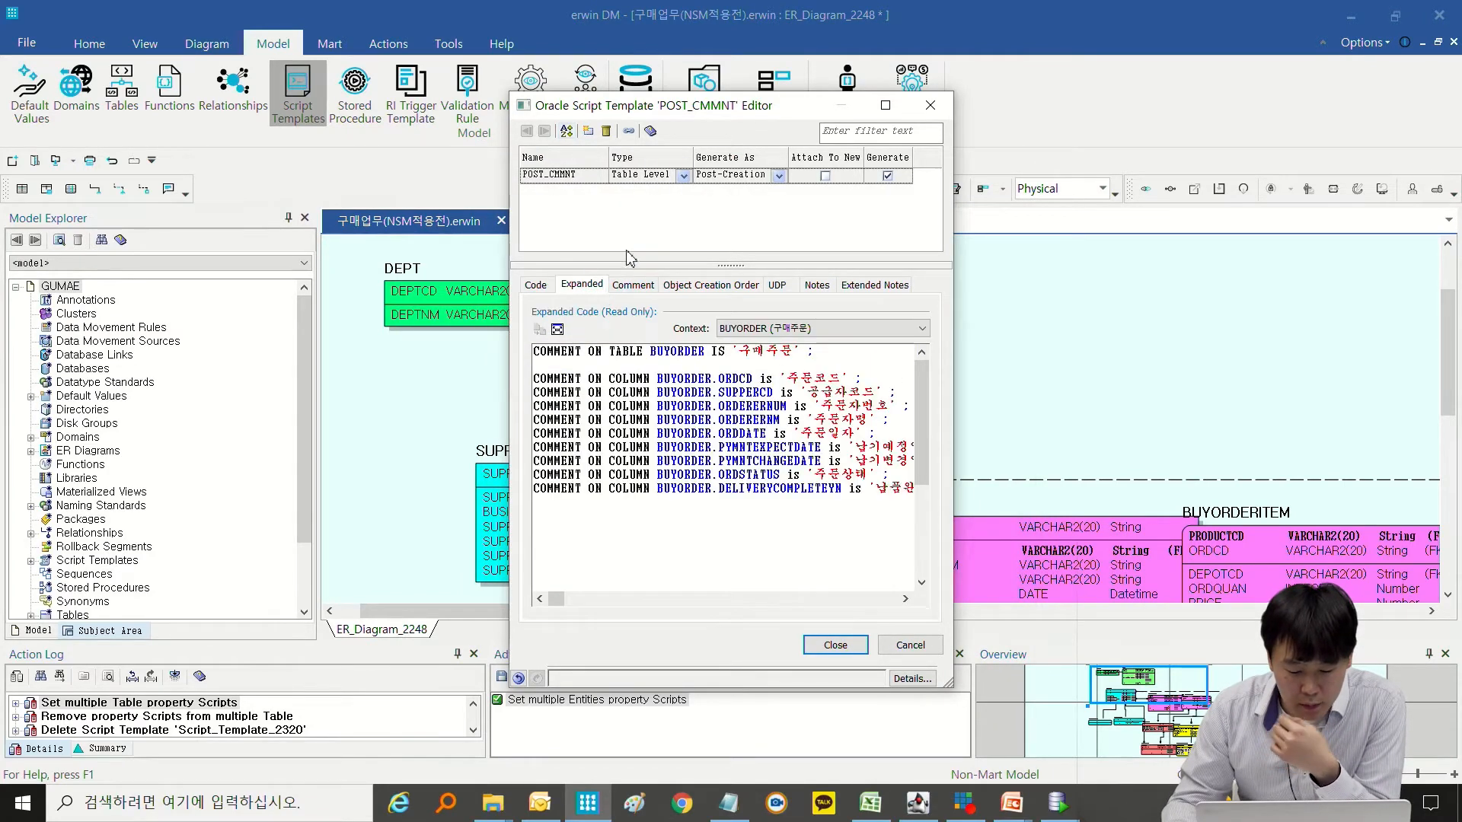
drag(952, 390, 1197, 389)
click(921, 332)
click(902, 357)
click(883, 333)
click(861, 371)
Preview the POST_CMMNT expanded code in the COSTCLAIMITEM context, review its comment statements, and close the template editor.
click(860, 329)
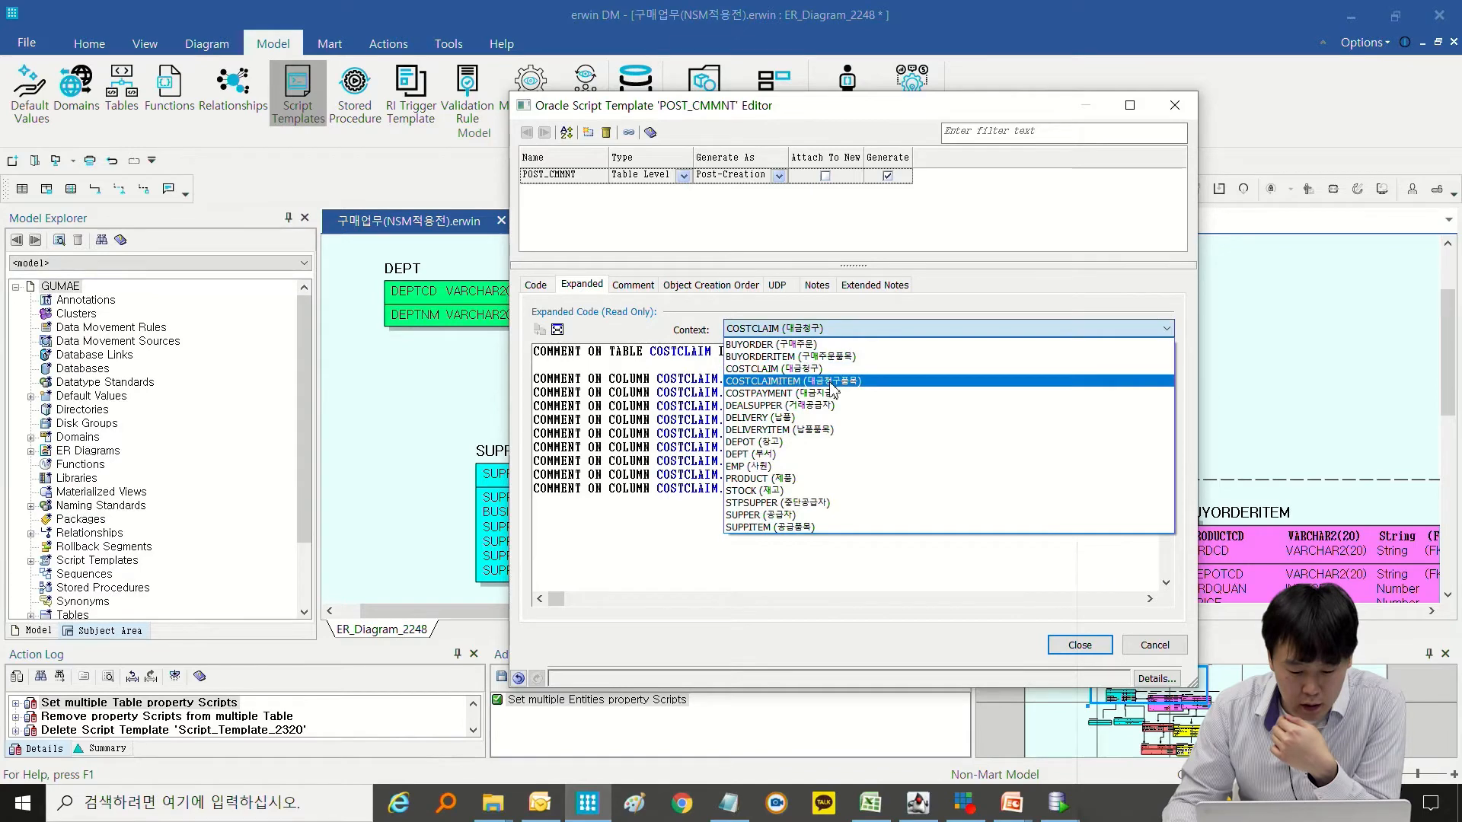
click(795, 384)
double_click(878, 382)
double_click(797, 386)
click(718, 409)
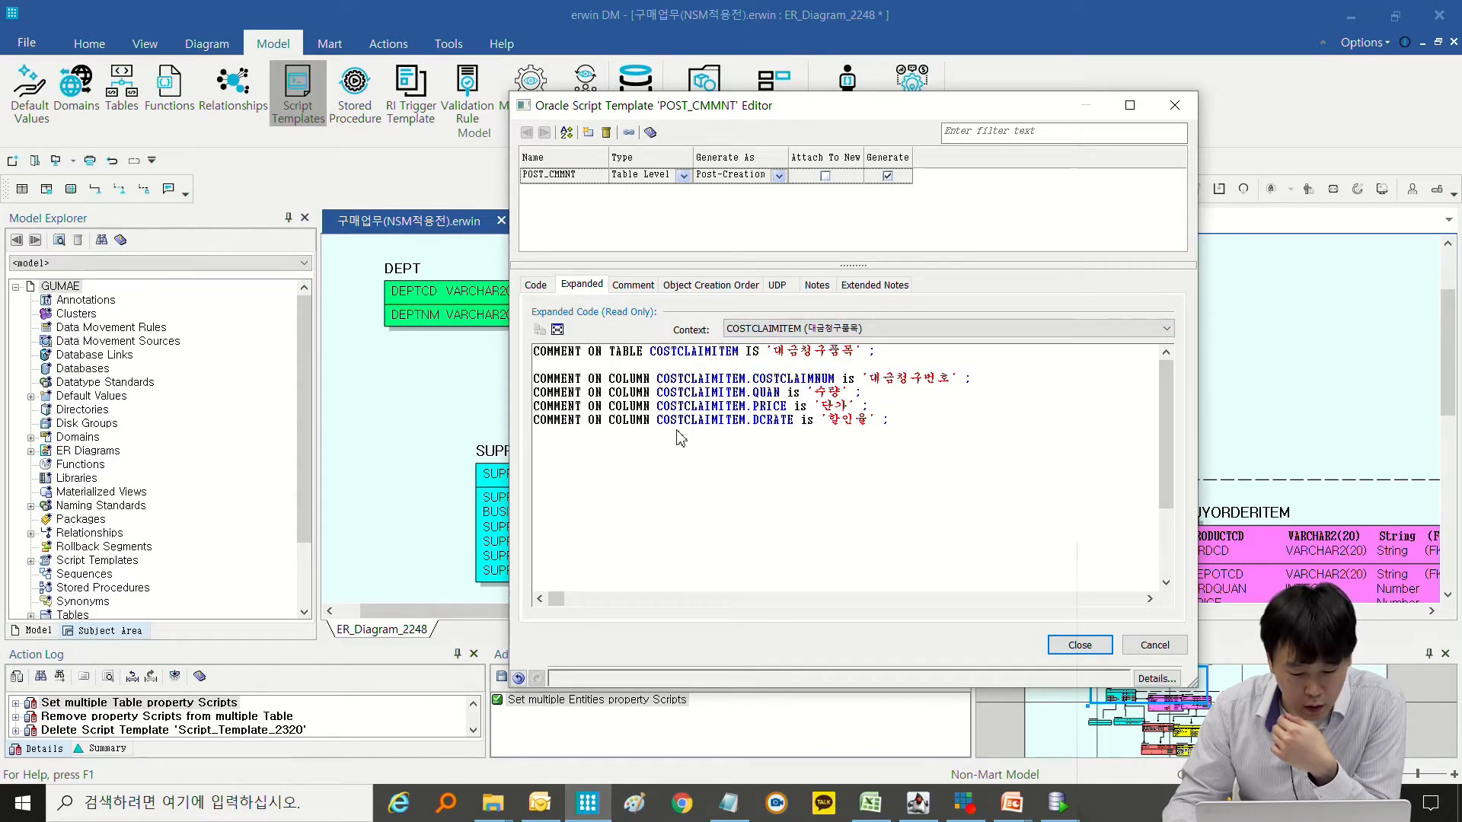
drag(910, 425, 522, 336)
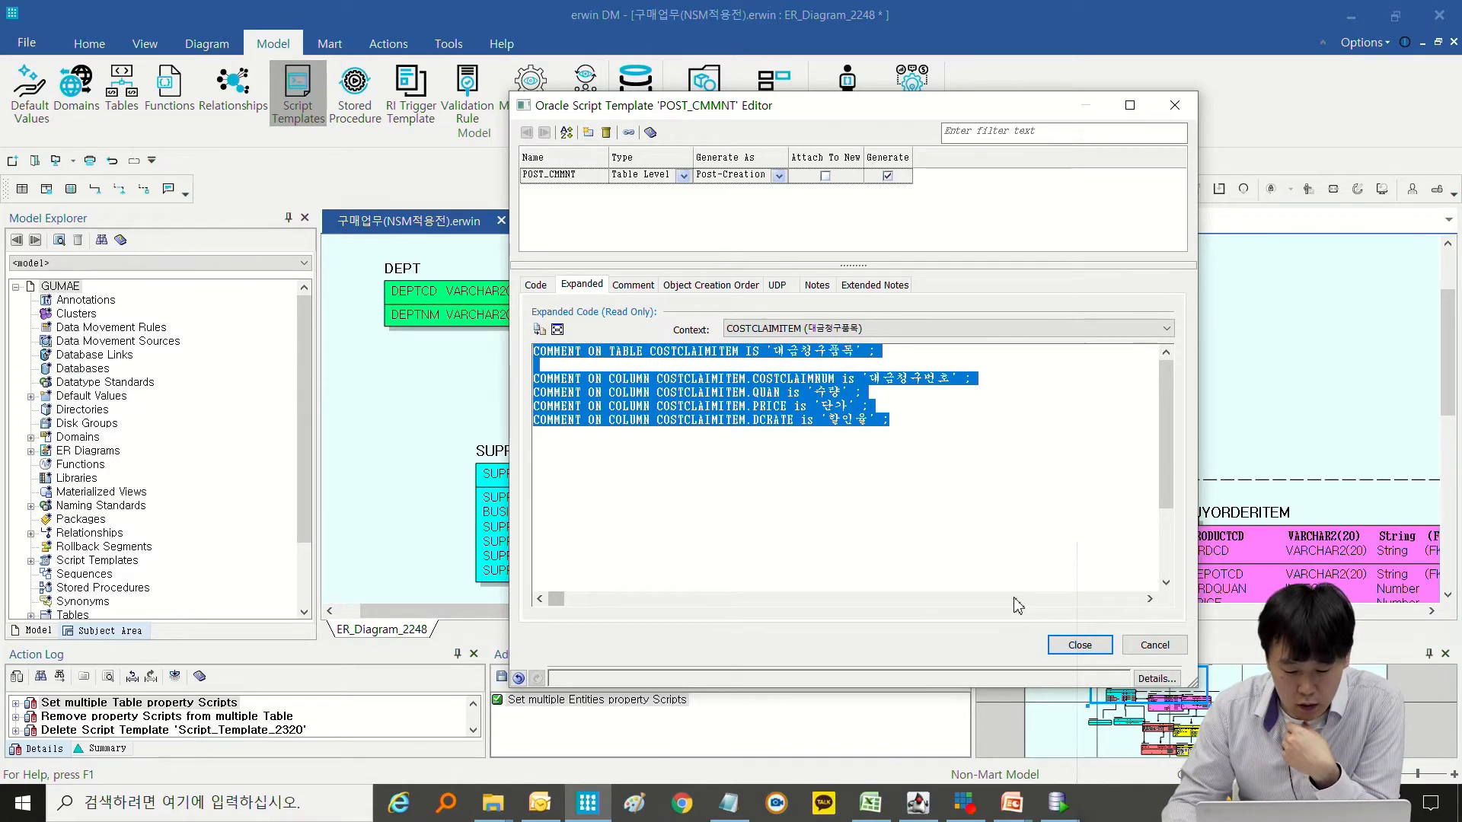
click(1076, 650)
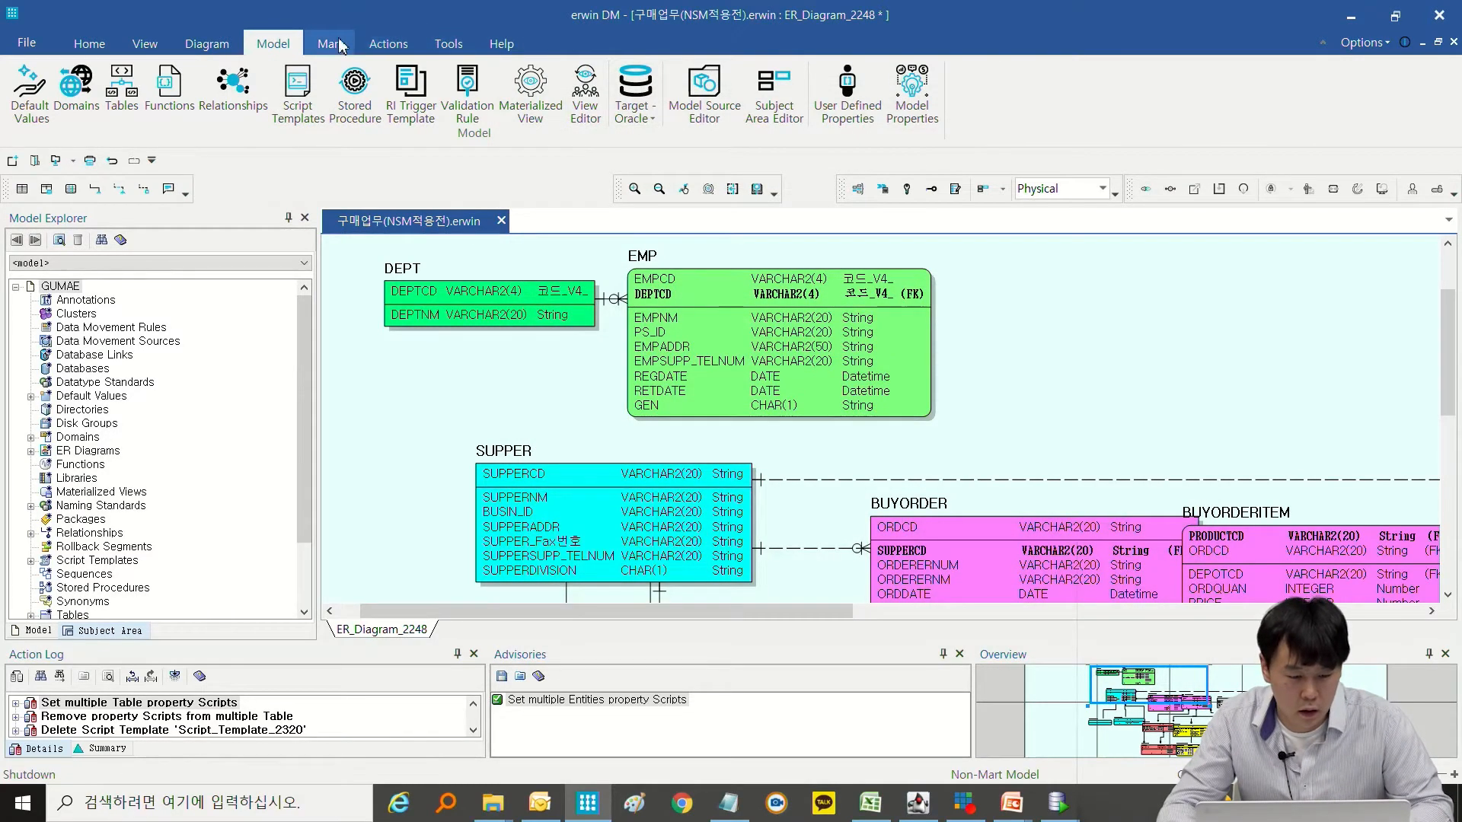
Open the Forward Engineer schema generation preview and review the comment statements generated for BUYORDER.
click(389, 44)
click(471, 104)
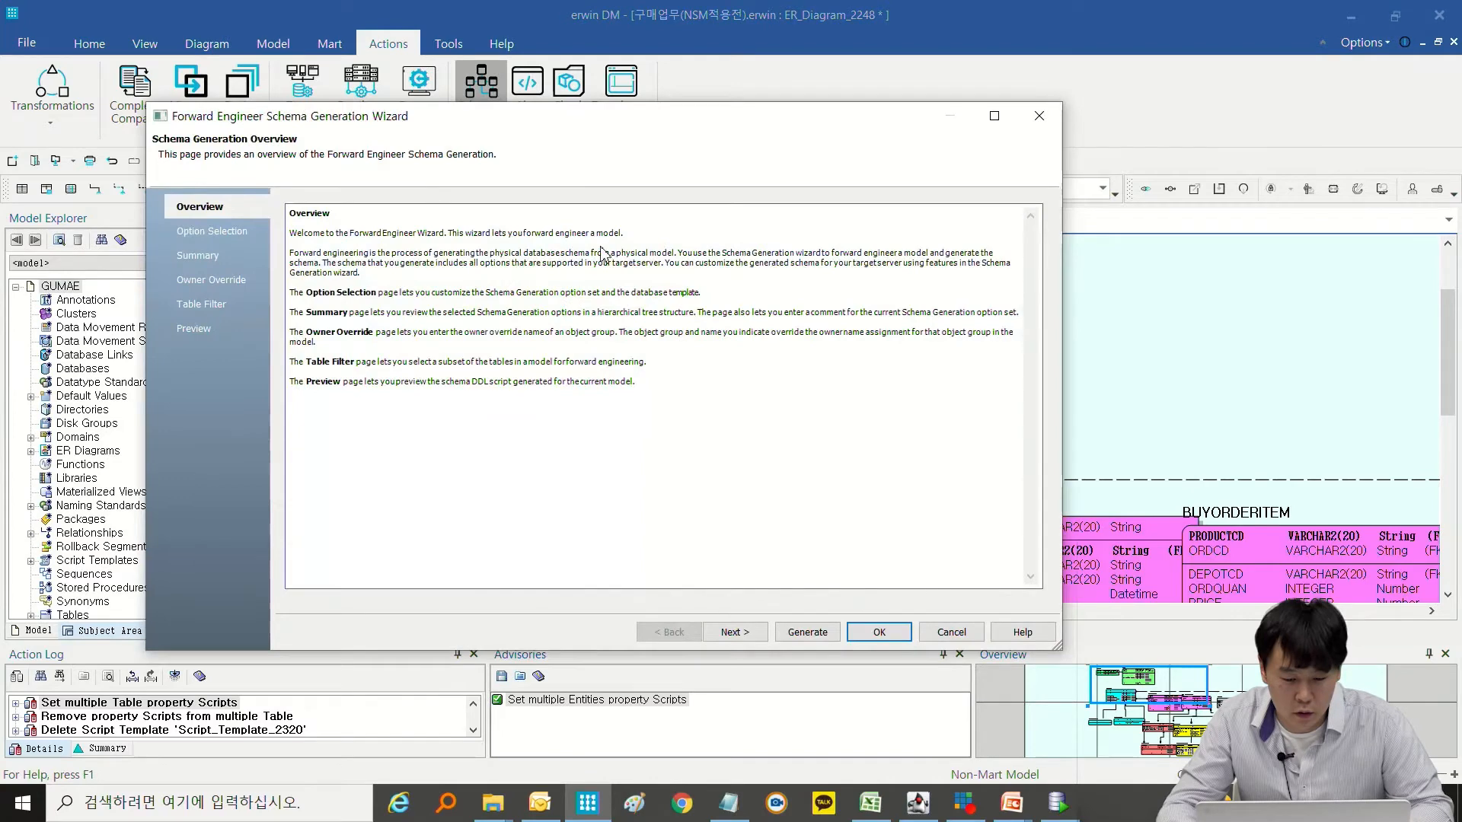
click(204, 231)
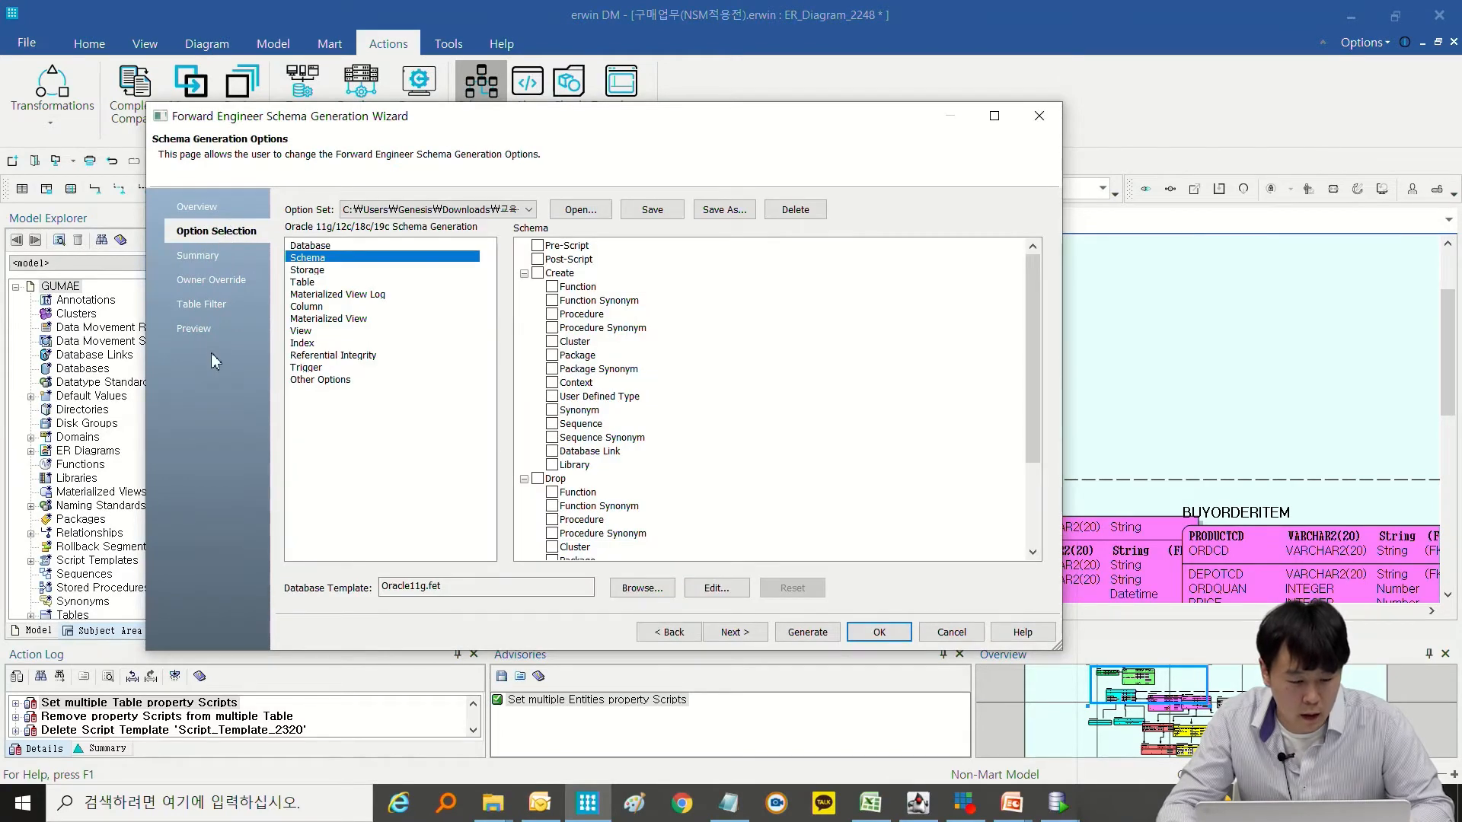
click(195, 329)
scroll(654, 411, down, 1)
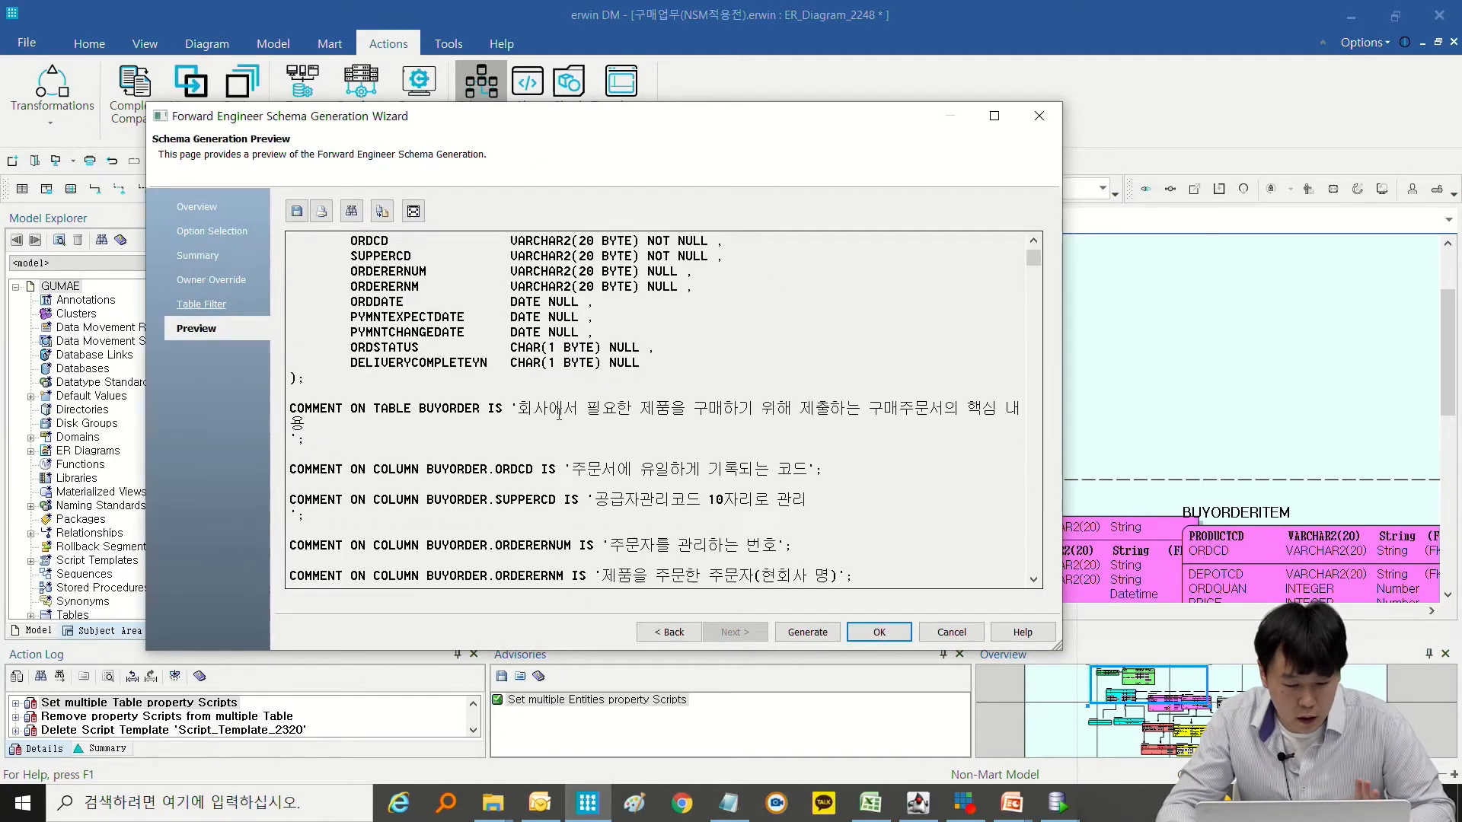
drag(533, 408, 303, 440)
scroll(320, 442, up, 1)
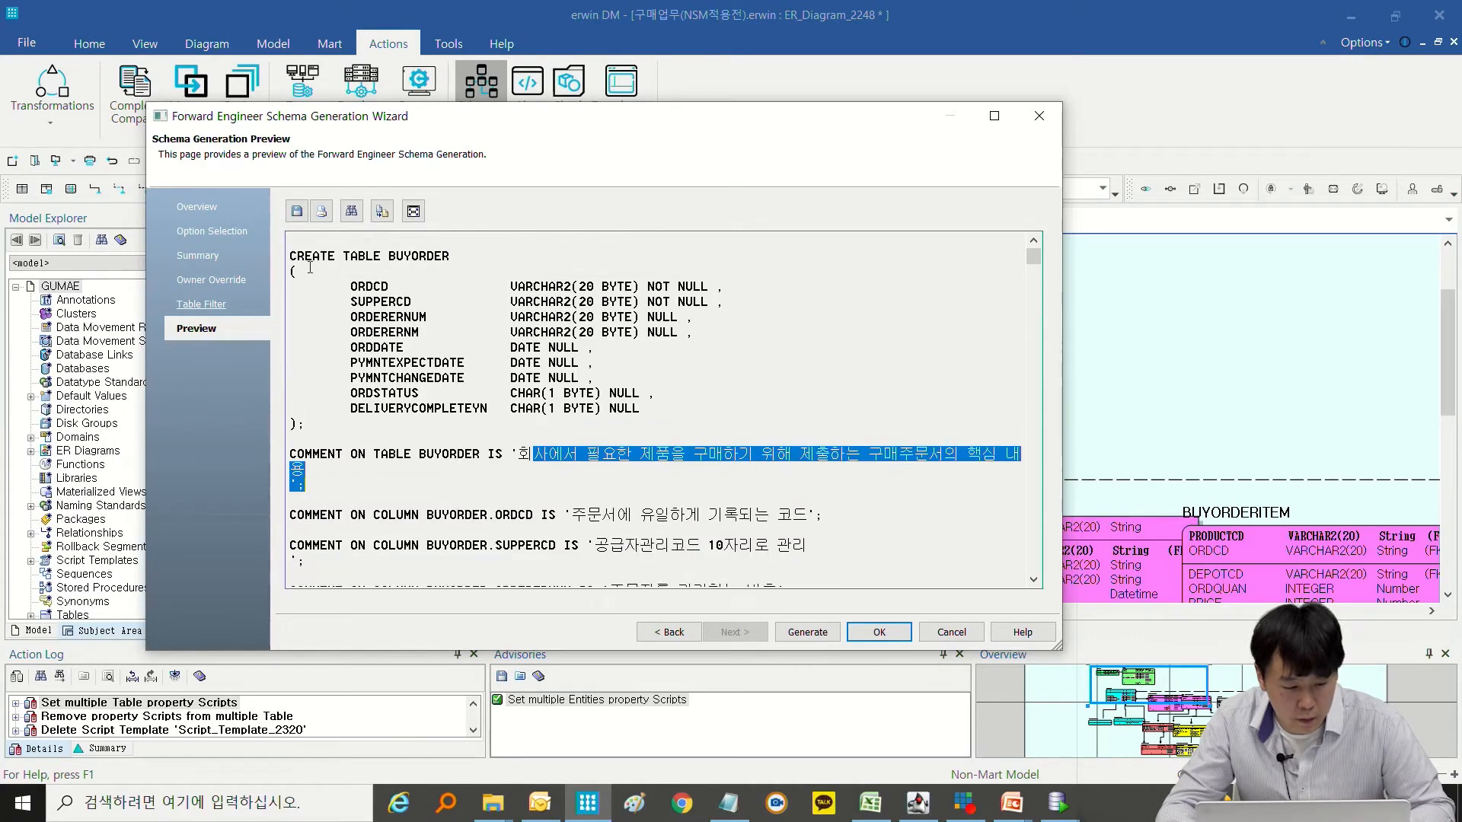
Enable the Post-Script option for tables in the schema generation options.
click(242, 236)
click(303, 283)
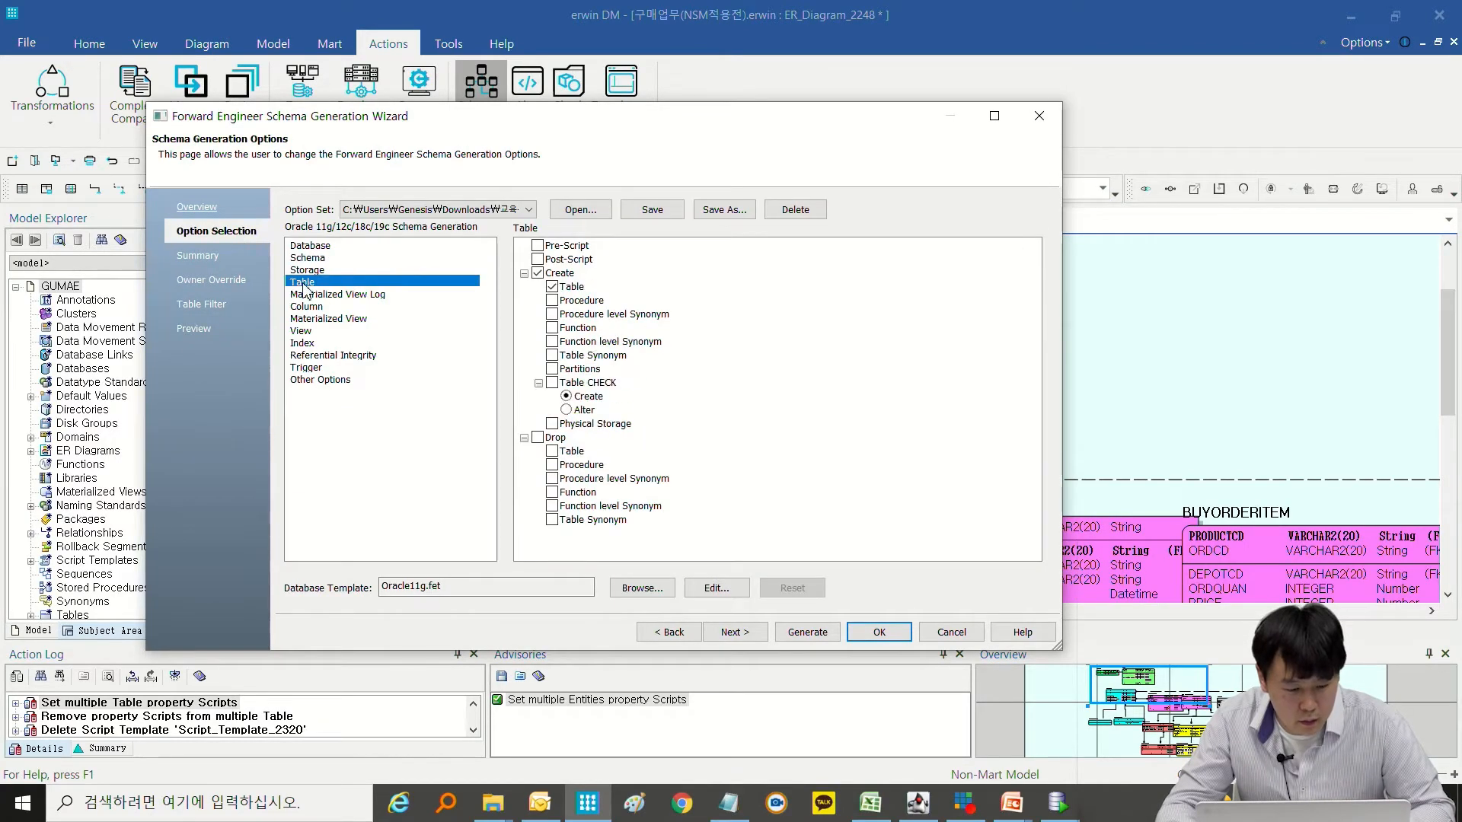
click(552, 286)
click(568, 260)
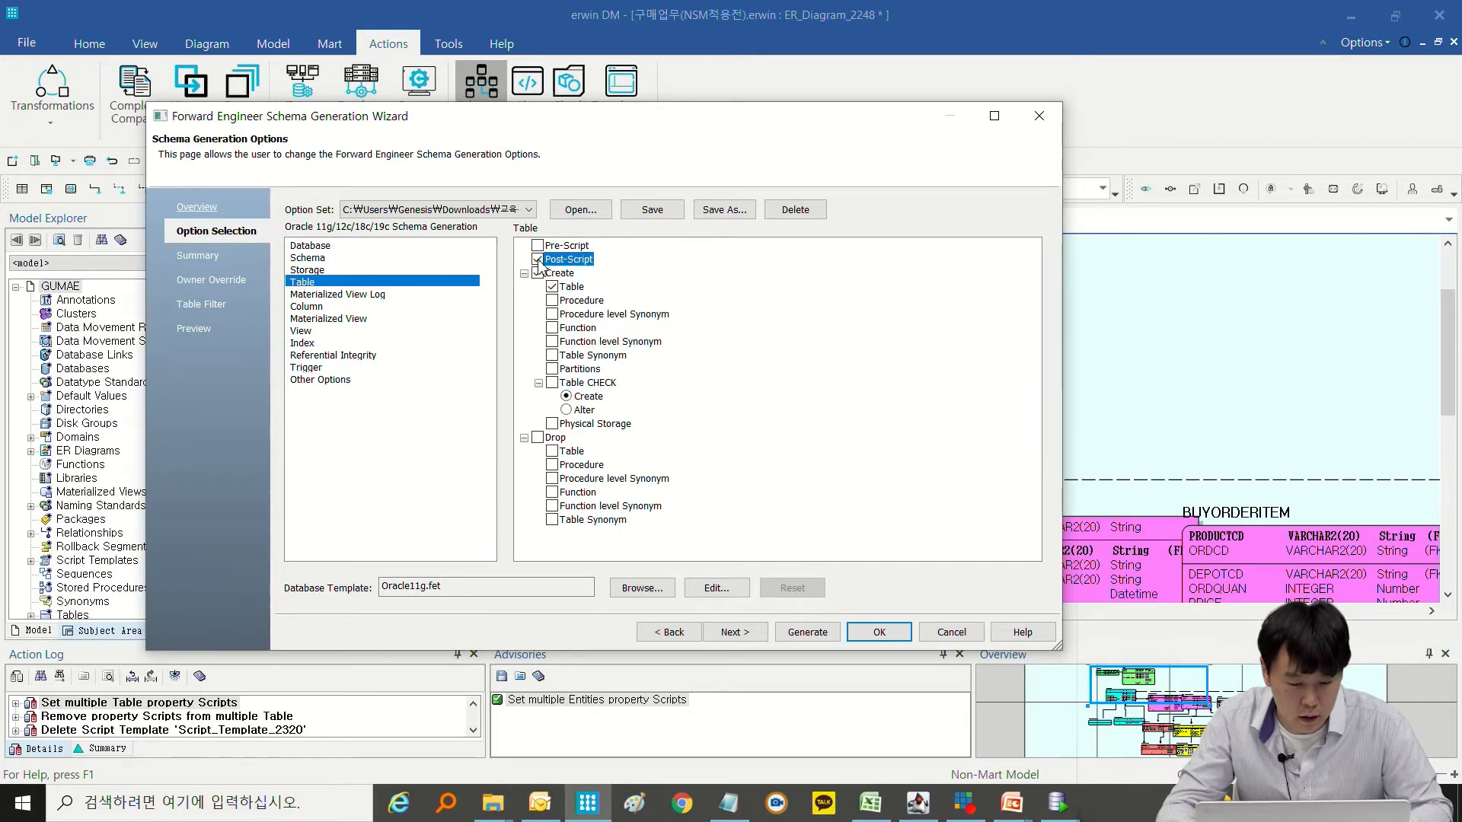
Turn off Comments under the schema generation's Other Options, and recheck the table Post-Script setting.
click(341, 379)
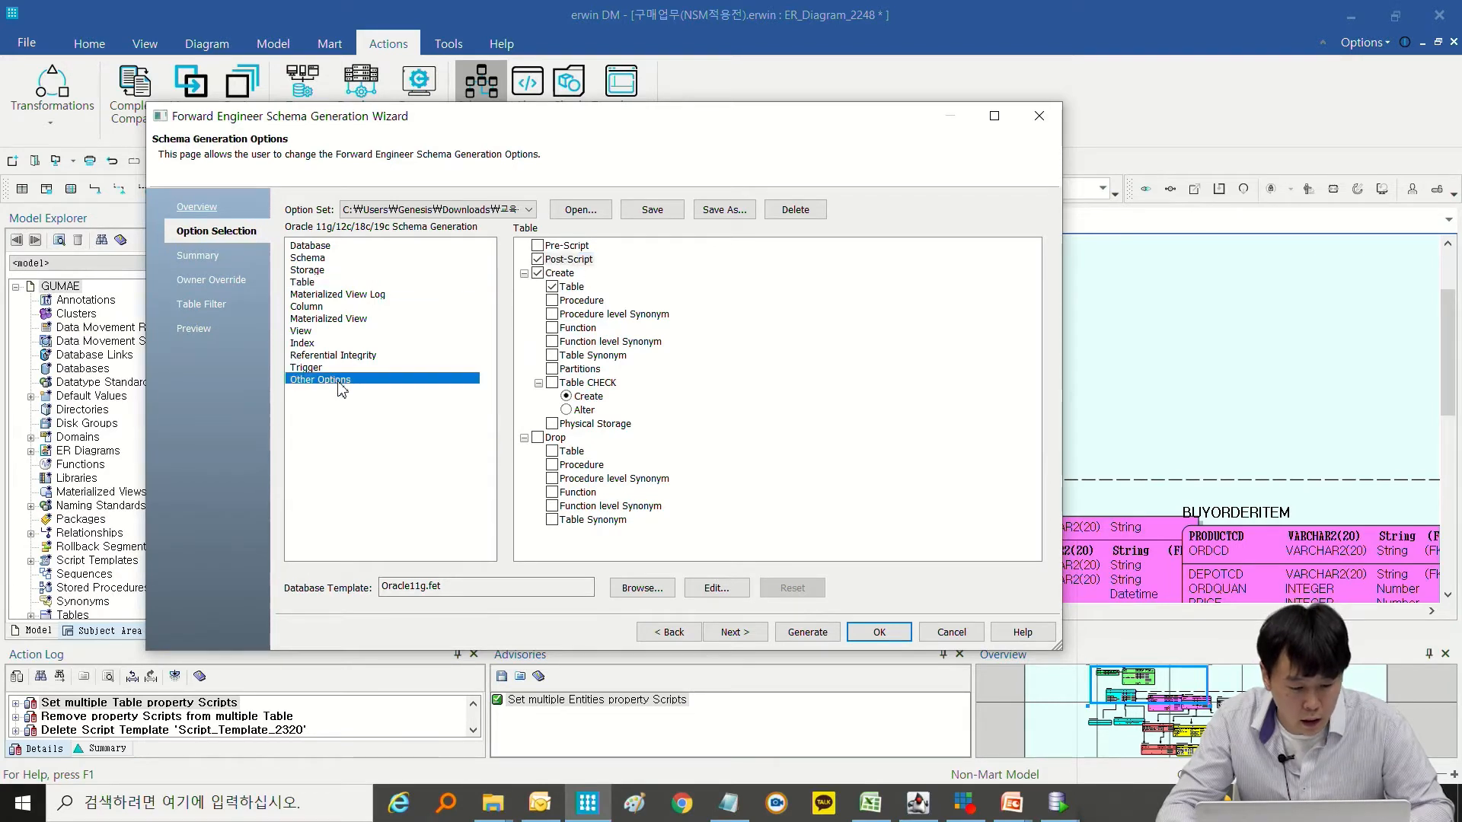
click(537, 274)
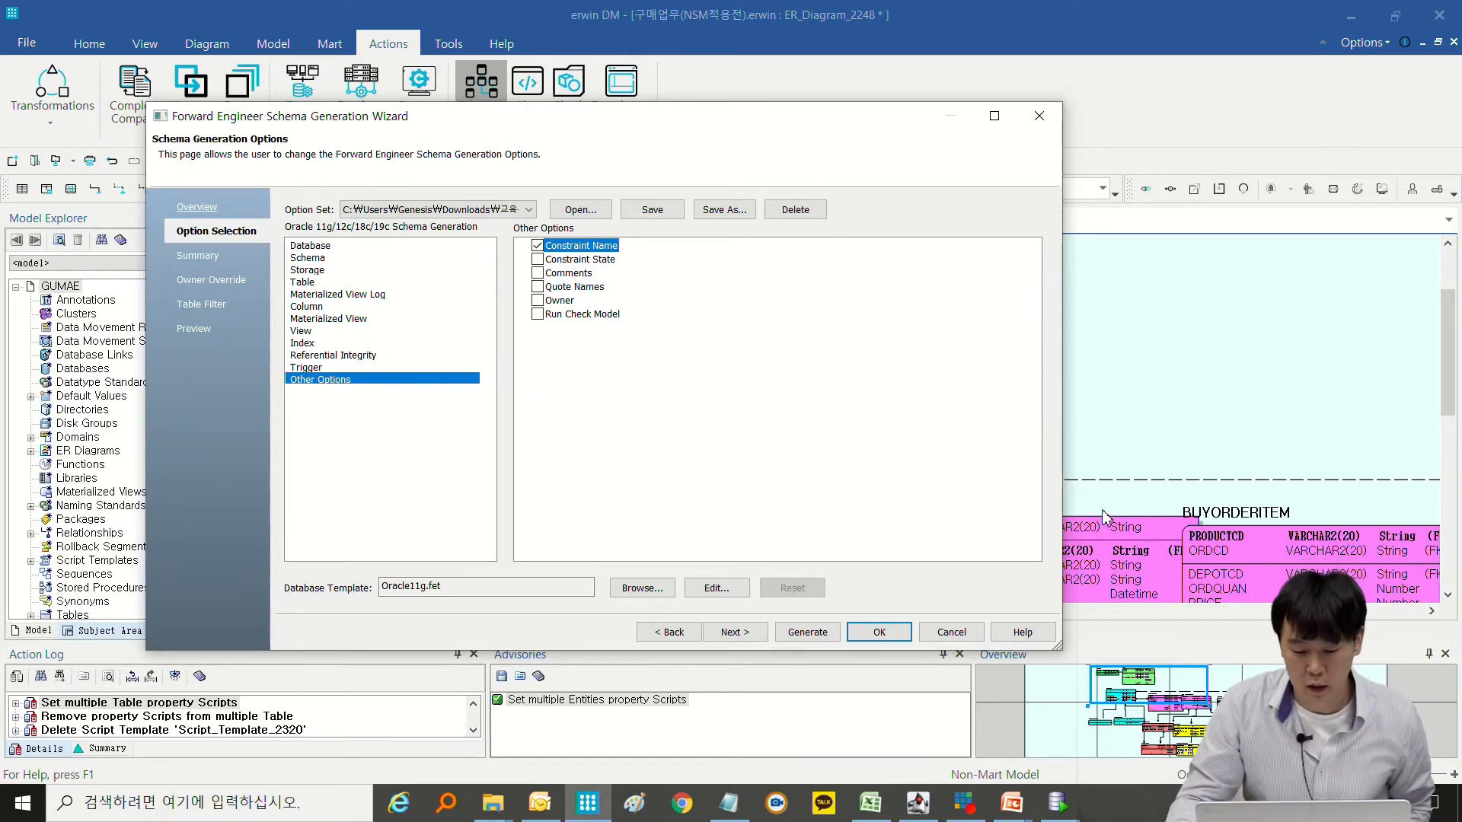
click(552, 274)
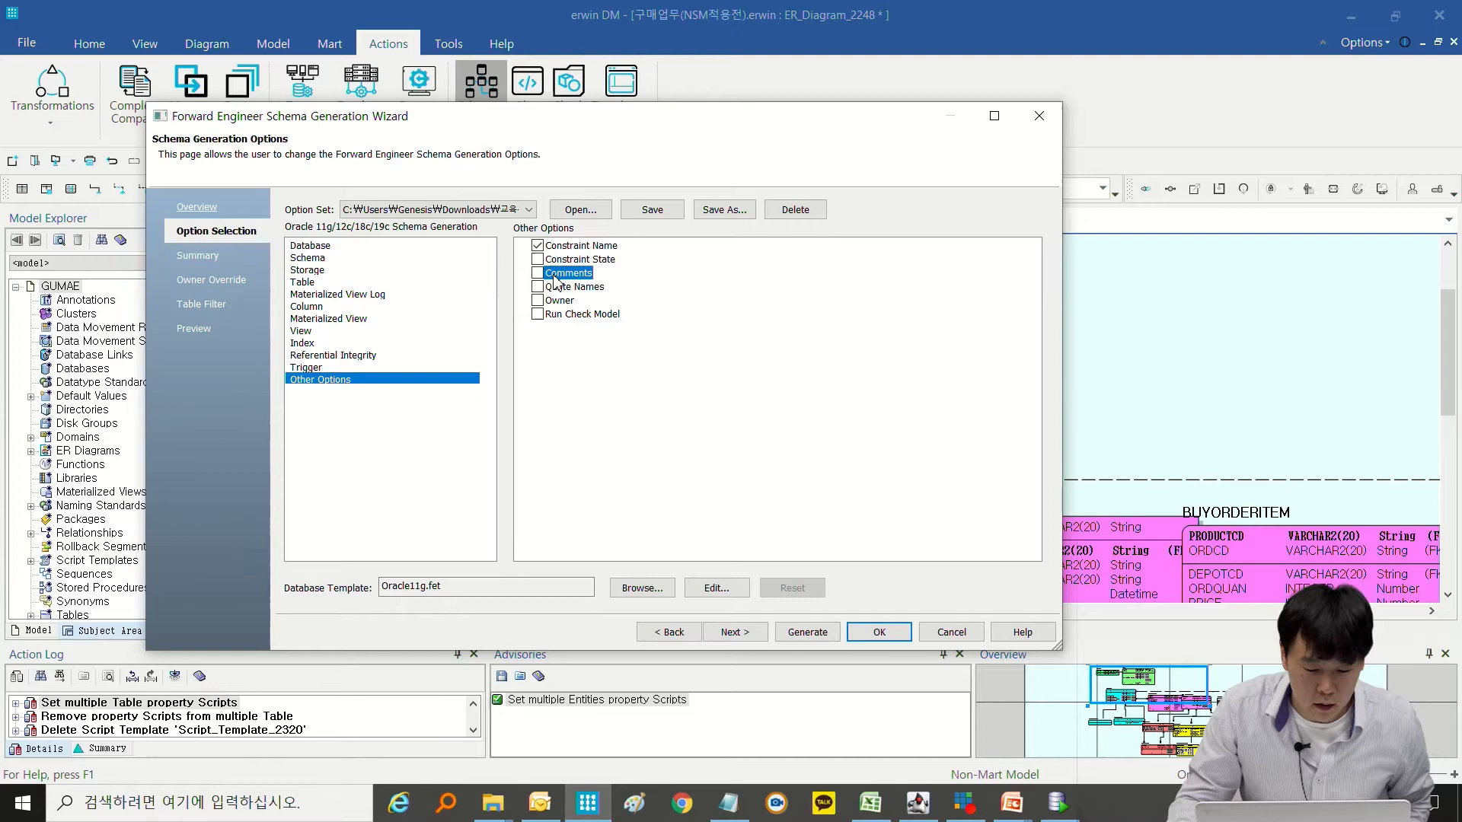
click(315, 284)
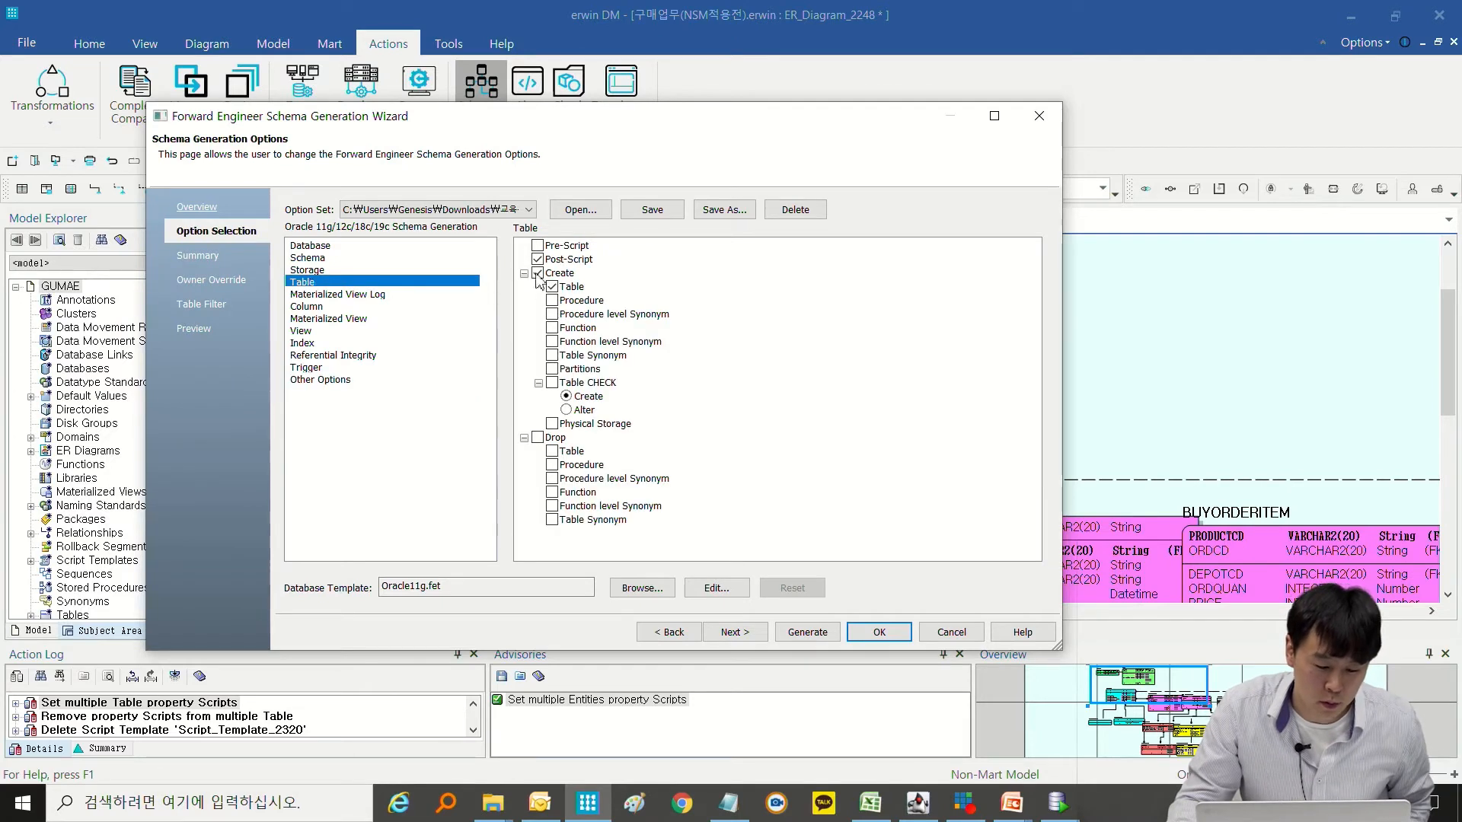
click(565, 264)
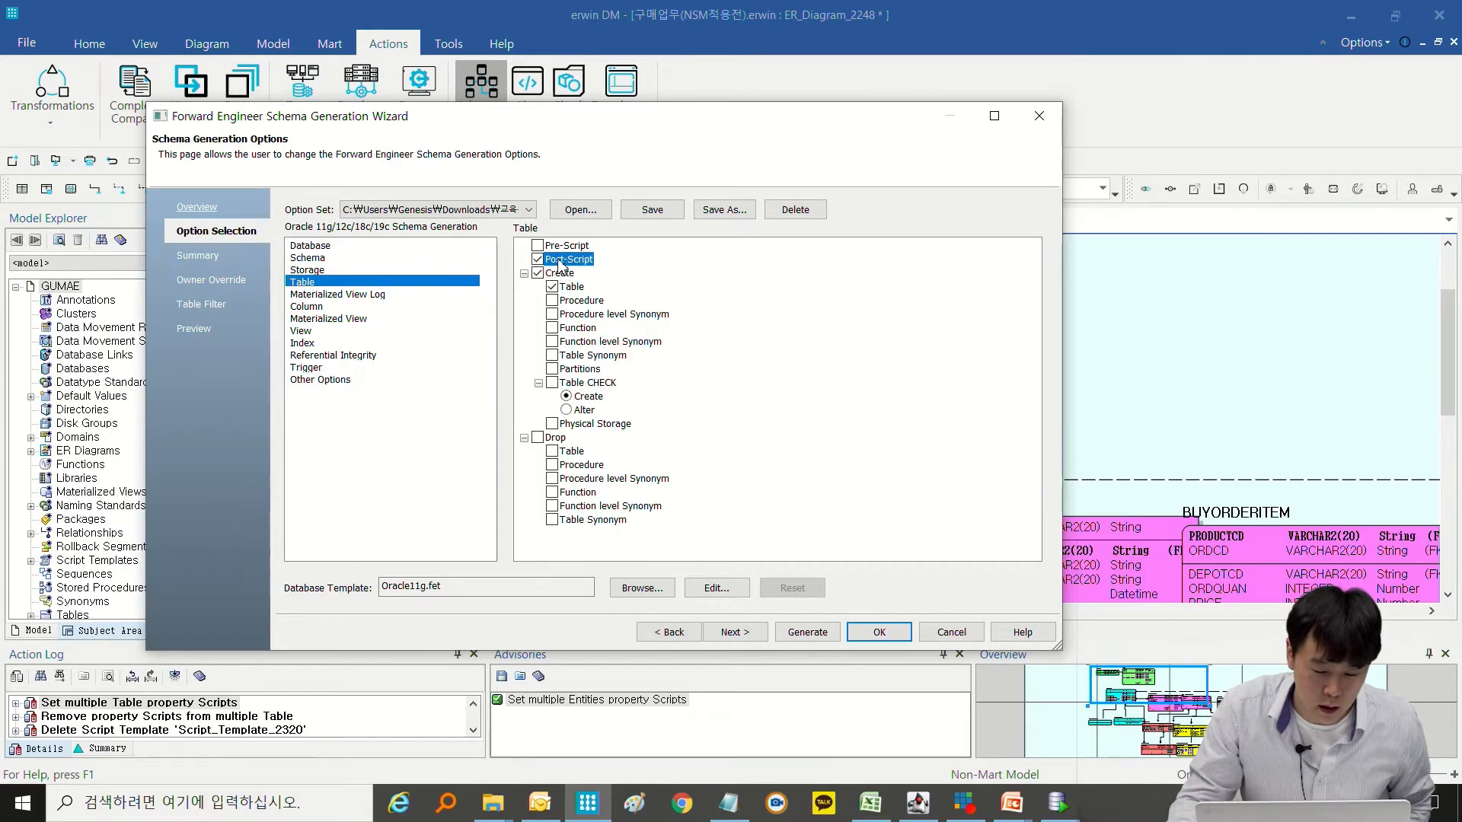
Preview the schema DDL and check the table and column comment statements for BUYORDER and PRODUCT.
click(725, 634)
click(725, 634)
click(724, 633)
click(724, 633)
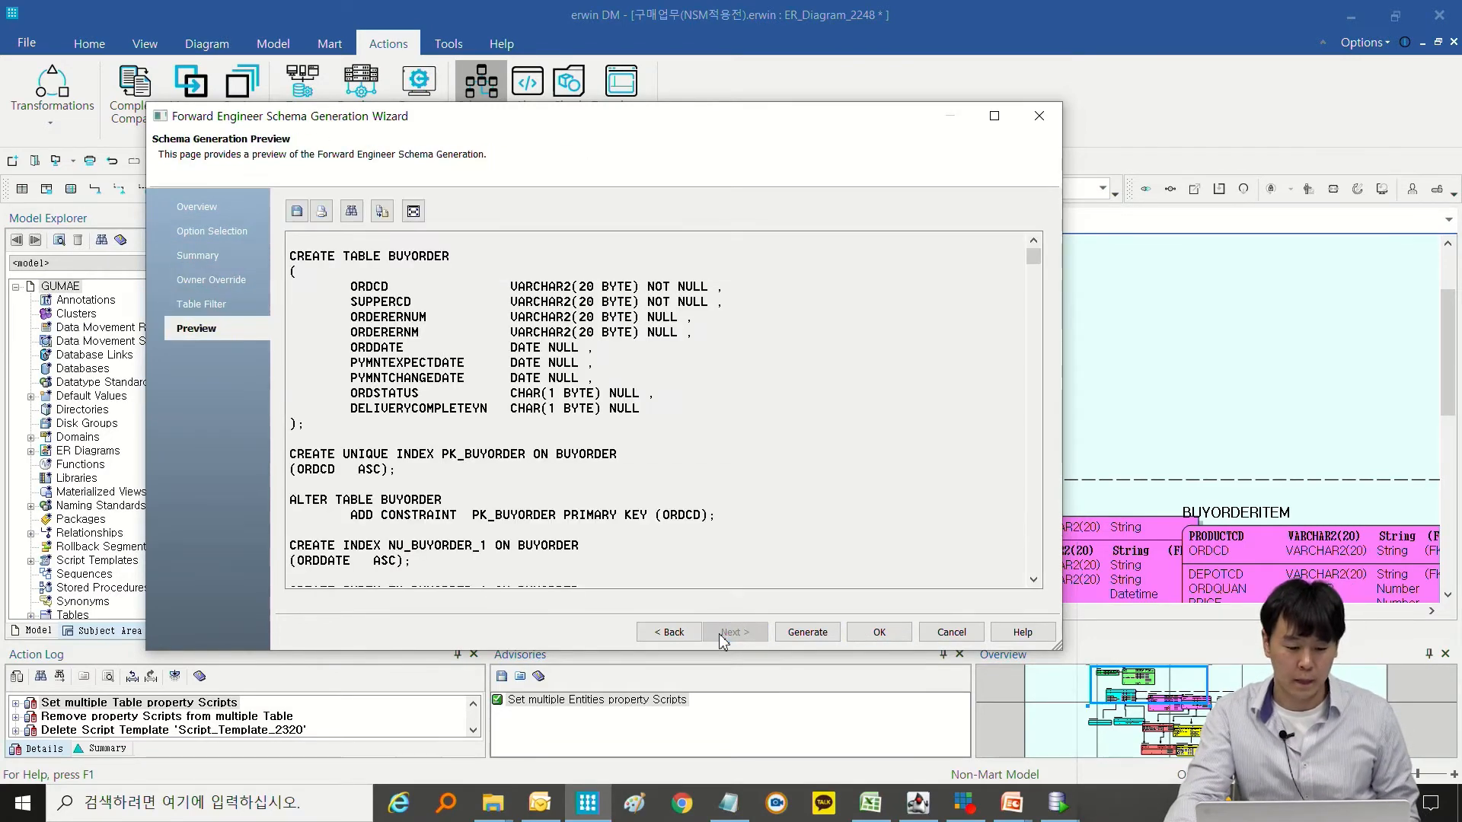
scroll(662, 411, down, 7)
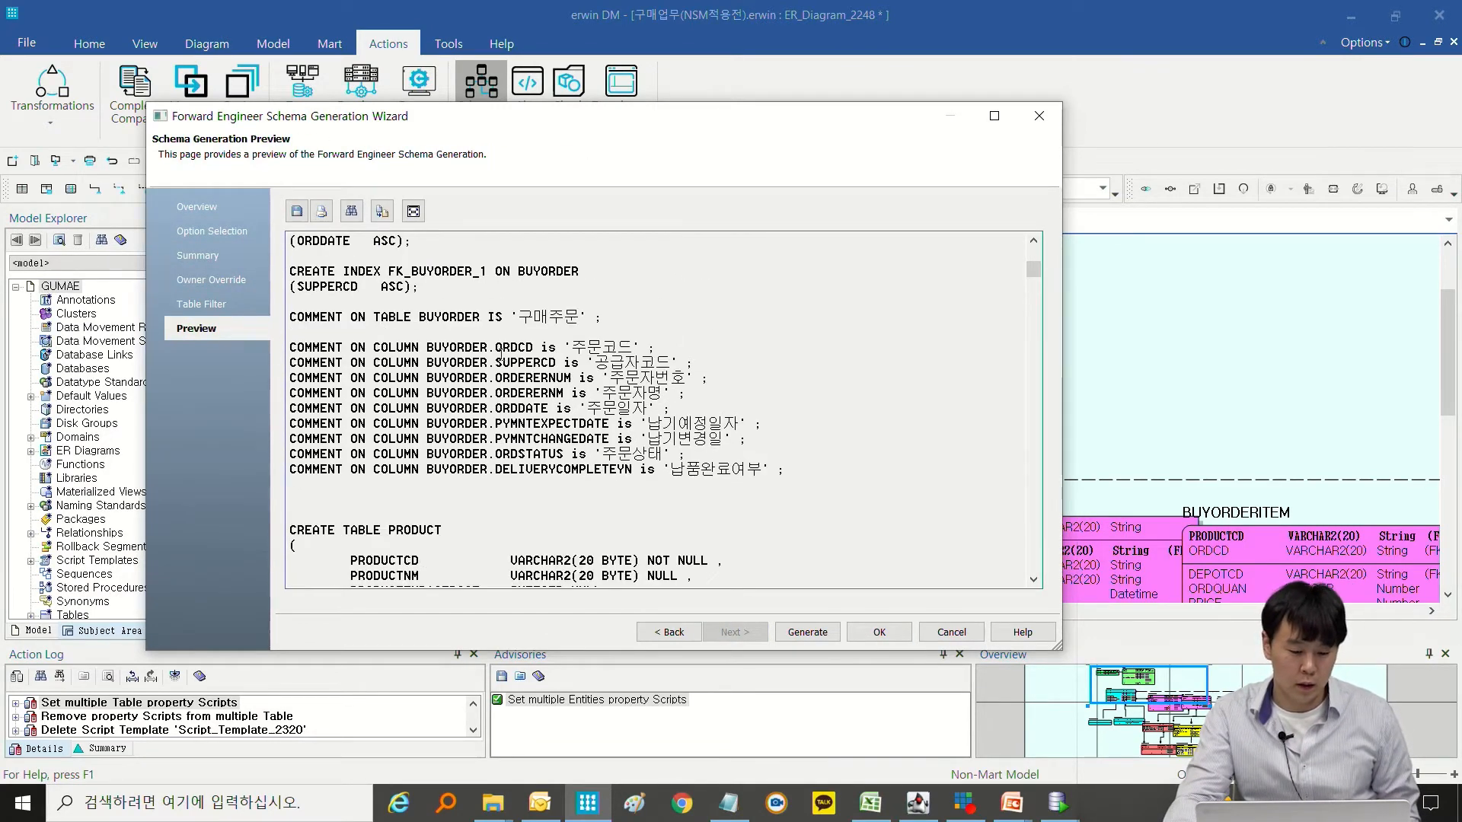
drag(571, 348, 727, 463)
click(729, 466)
scroll(732, 468, down, 10)
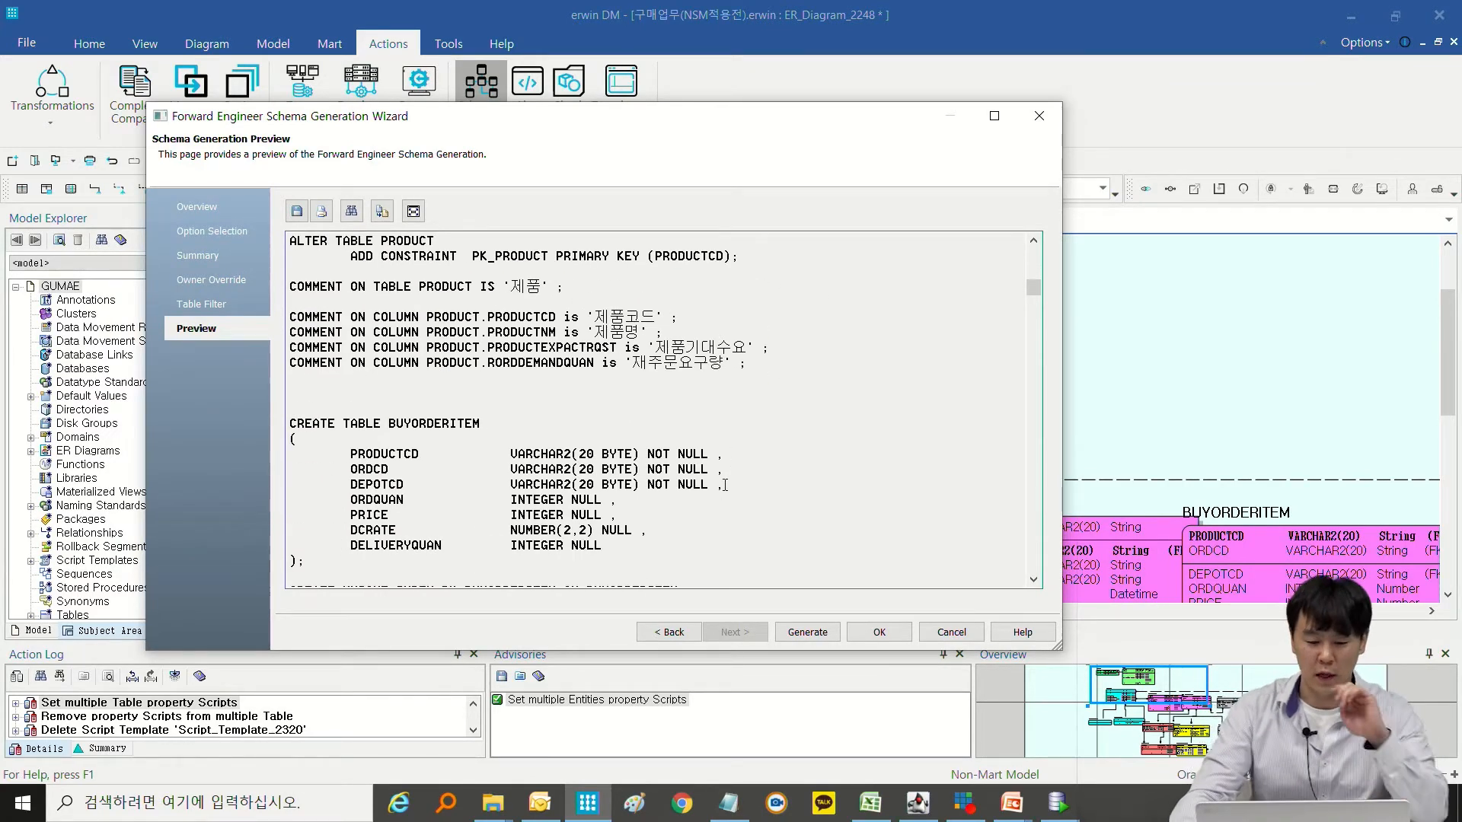
Try to generate the schema over the current database connection, abort the run, and close the wizard keeping its options.
click(800, 632)
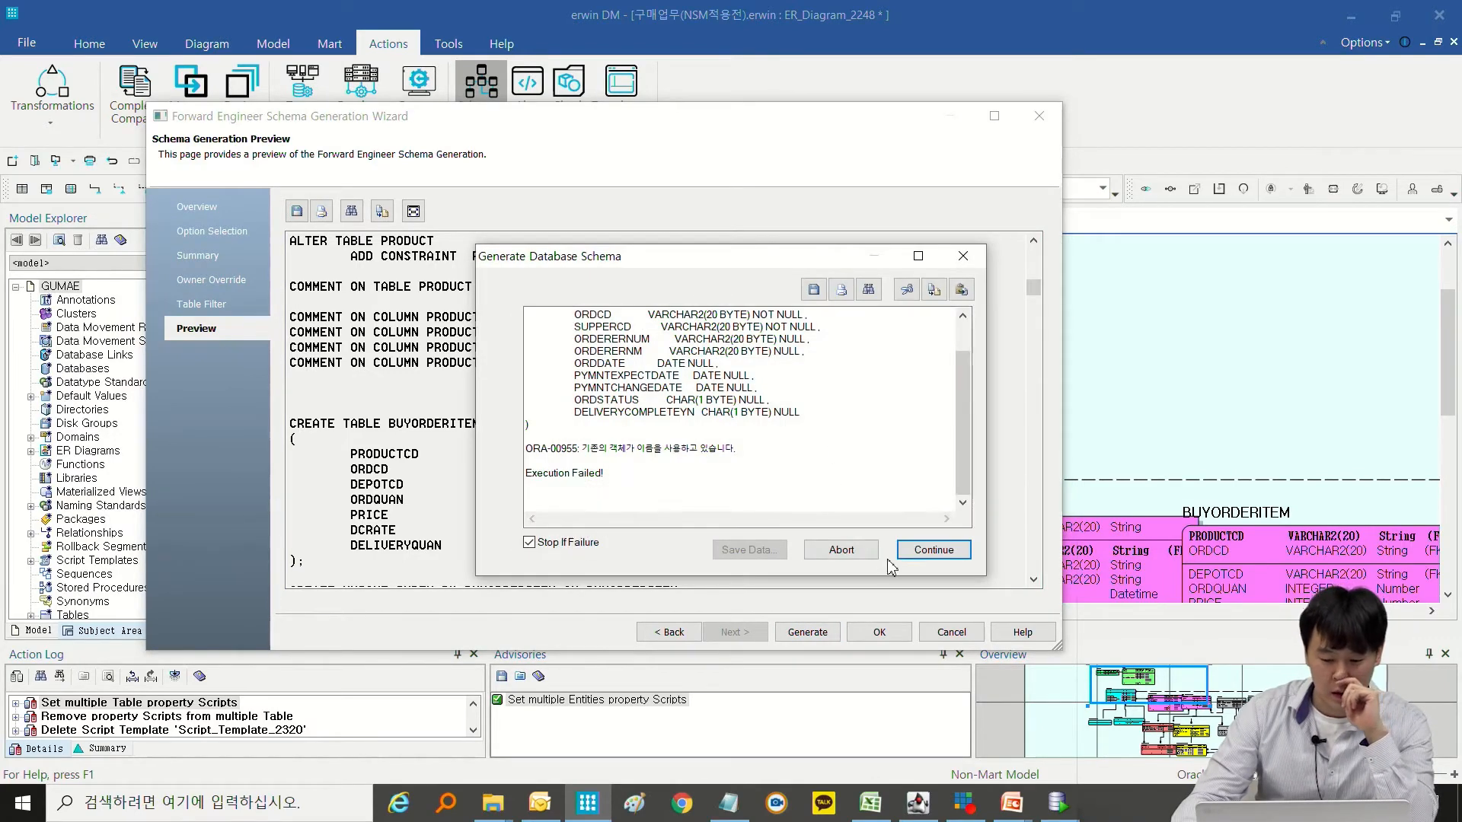
click(871, 552)
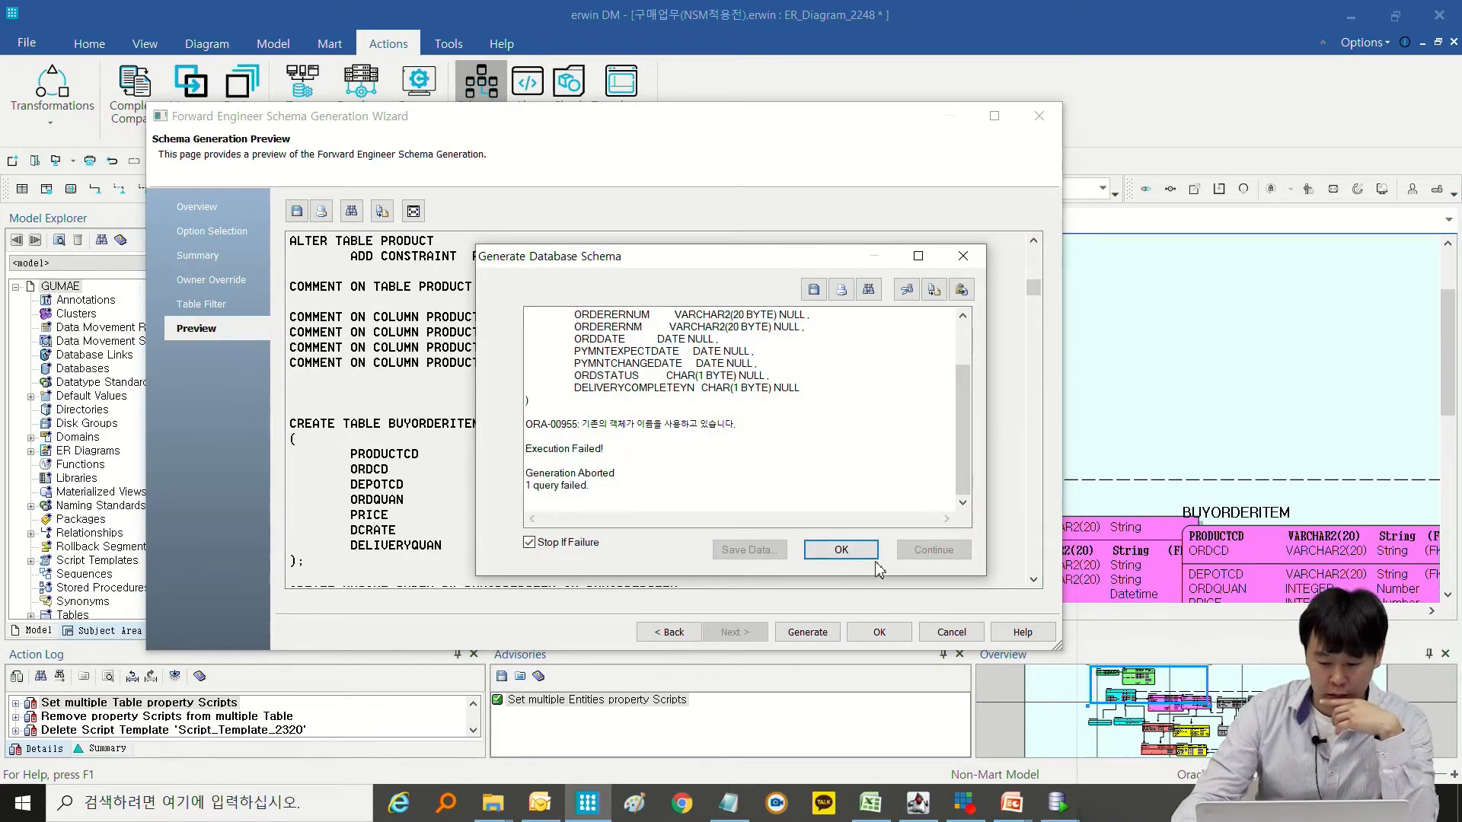
click(841, 549)
click(878, 632)
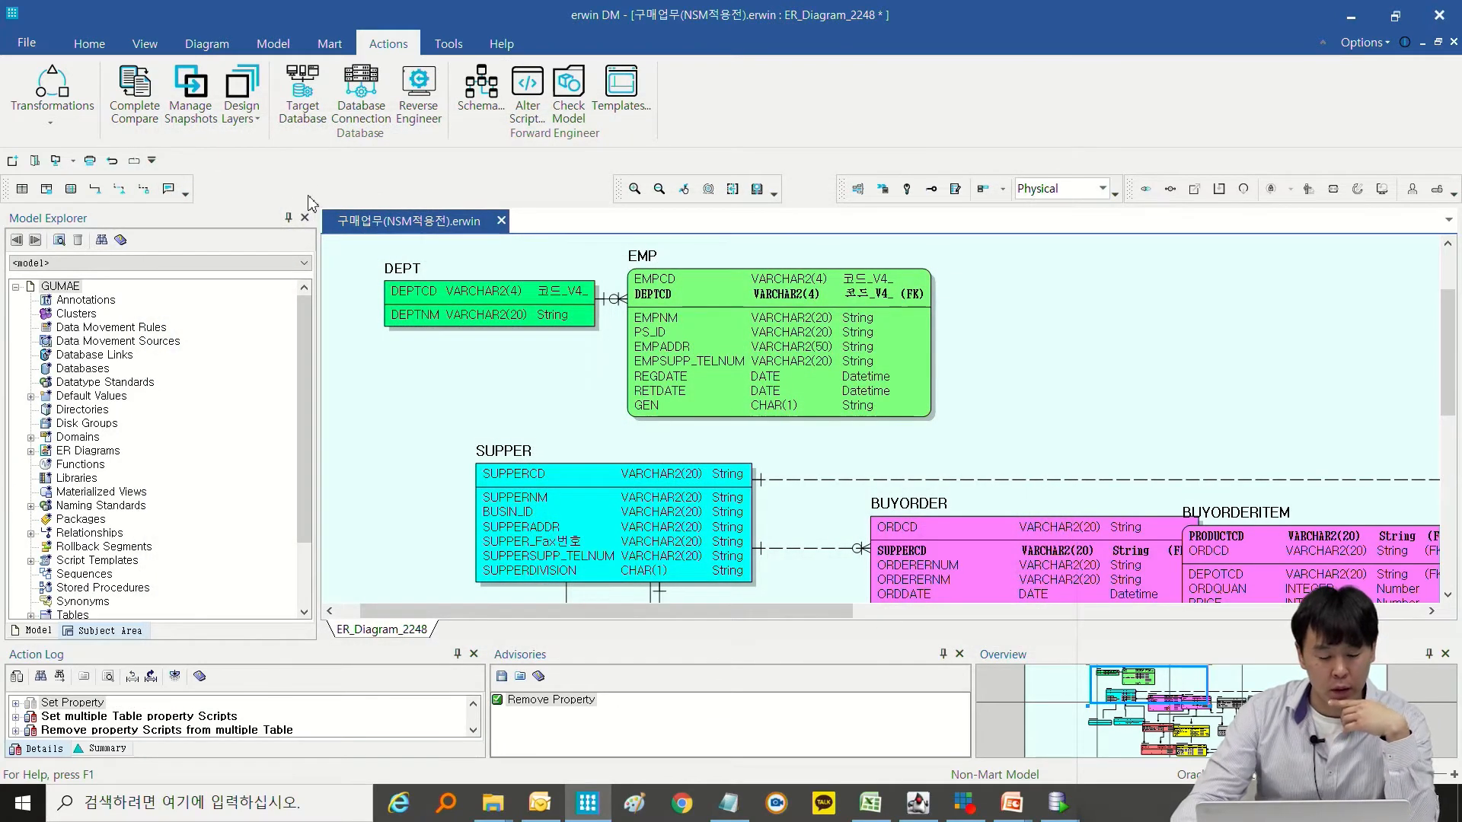
Disconnect from the Oracle database, and restart schema generation from the wizard's DDL preview.
click(365, 120)
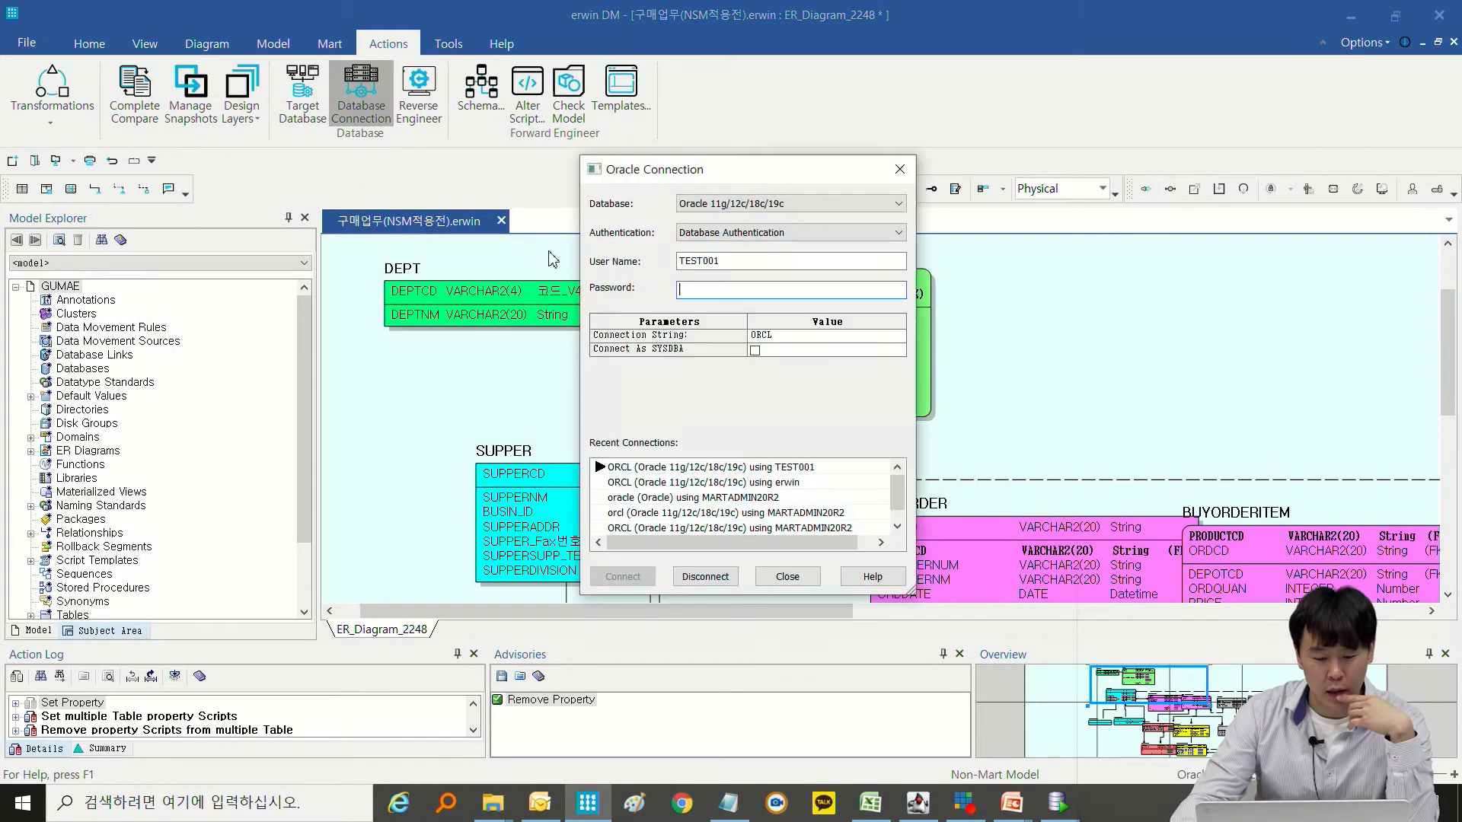
click(787, 576)
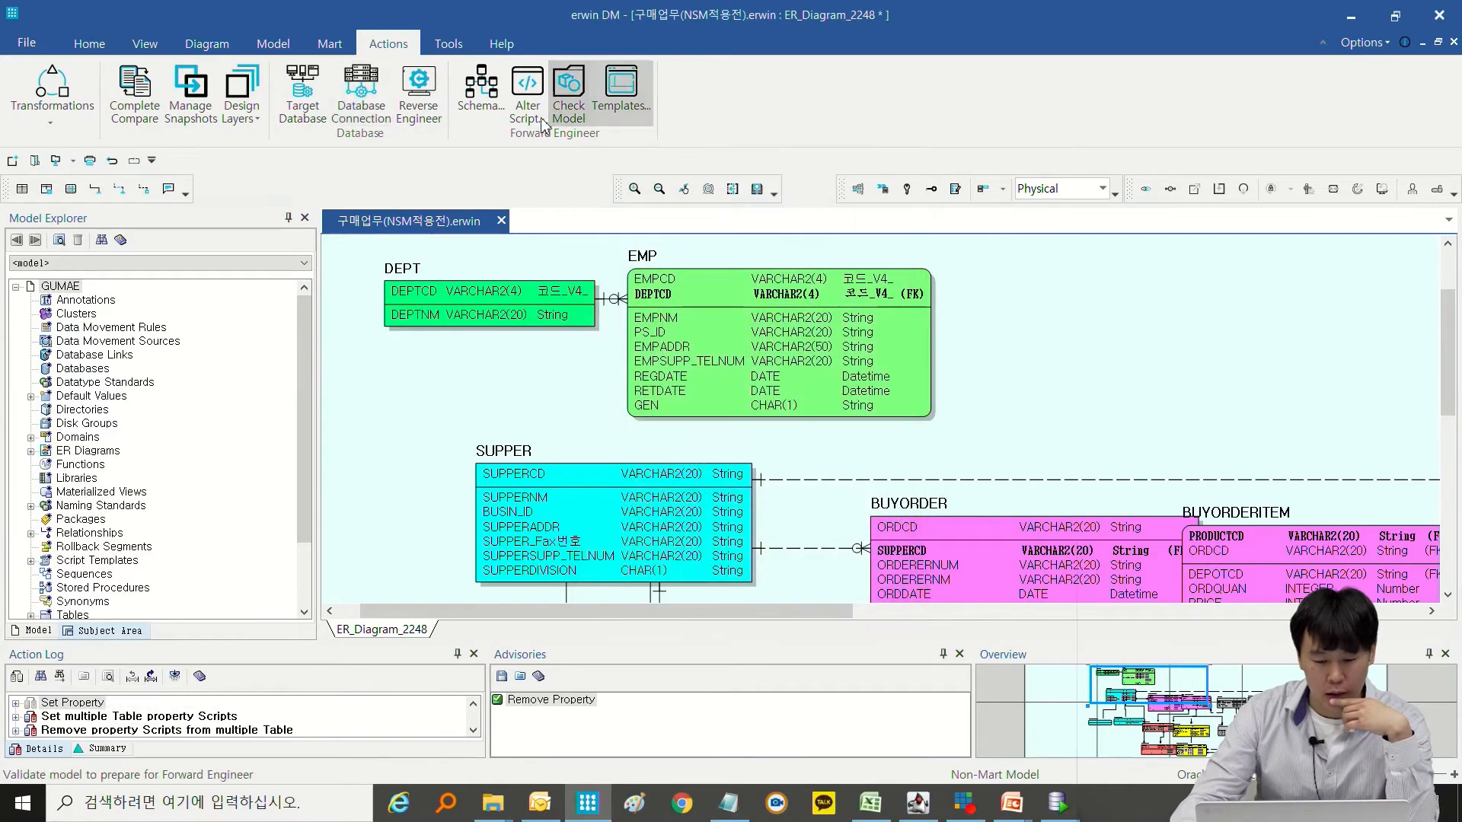
click(501, 114)
click(197, 328)
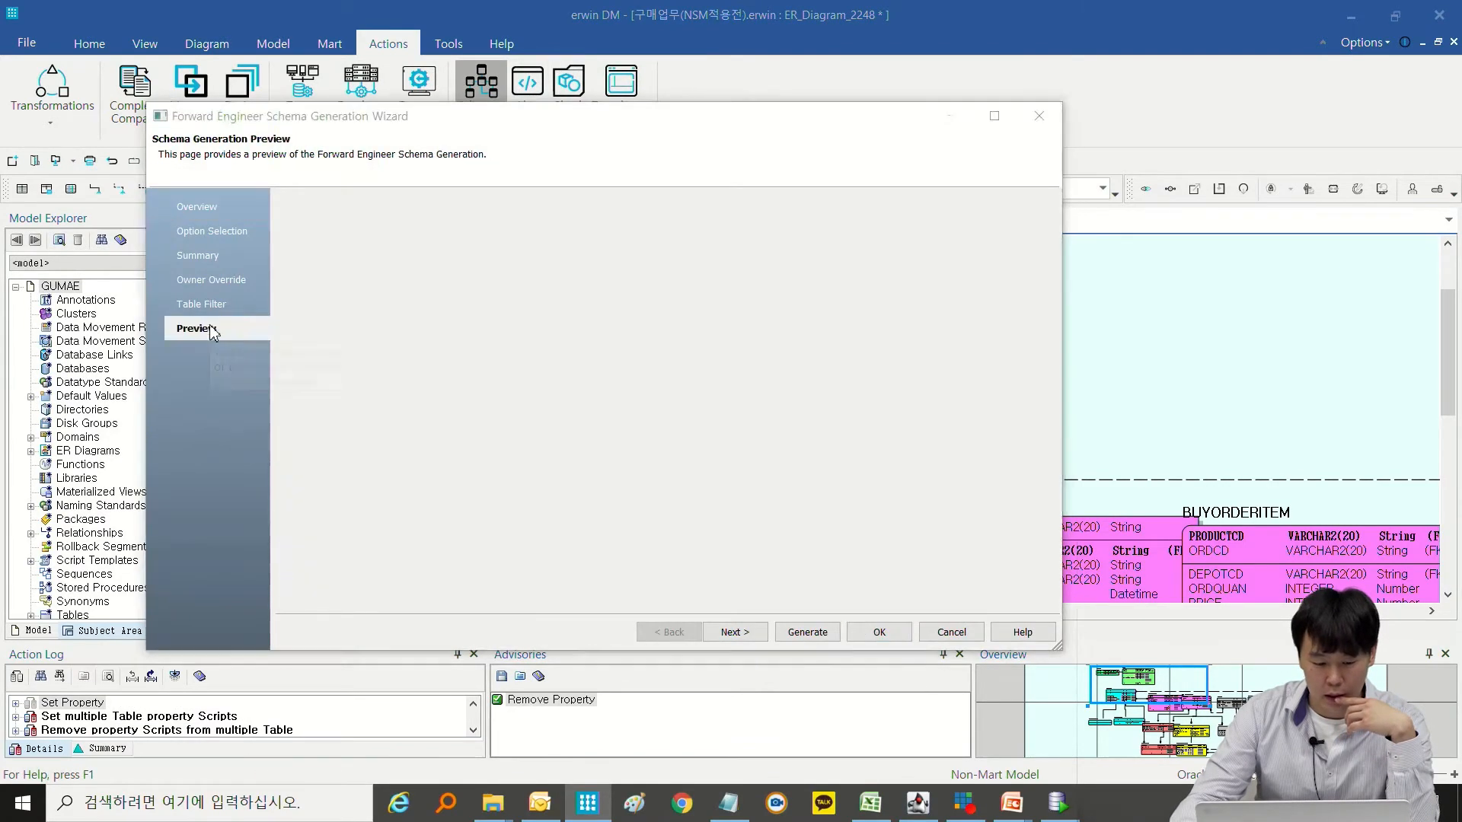
scroll(620, 484, down, 6)
click(807, 632)
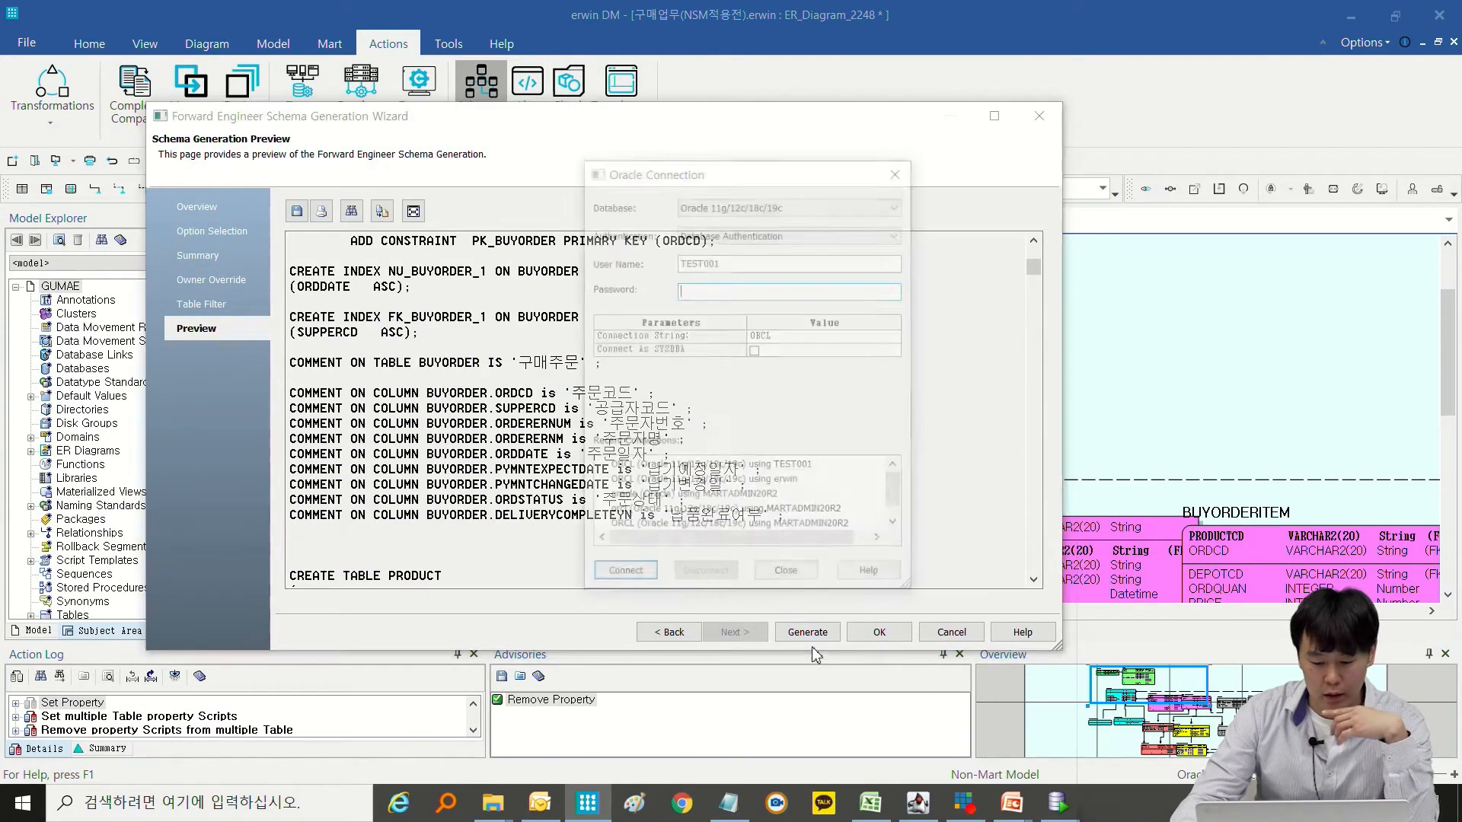
Connect to ORCL as TEST002 with the account password to generate the schema there.
click(757, 261)
key(BackSpace)
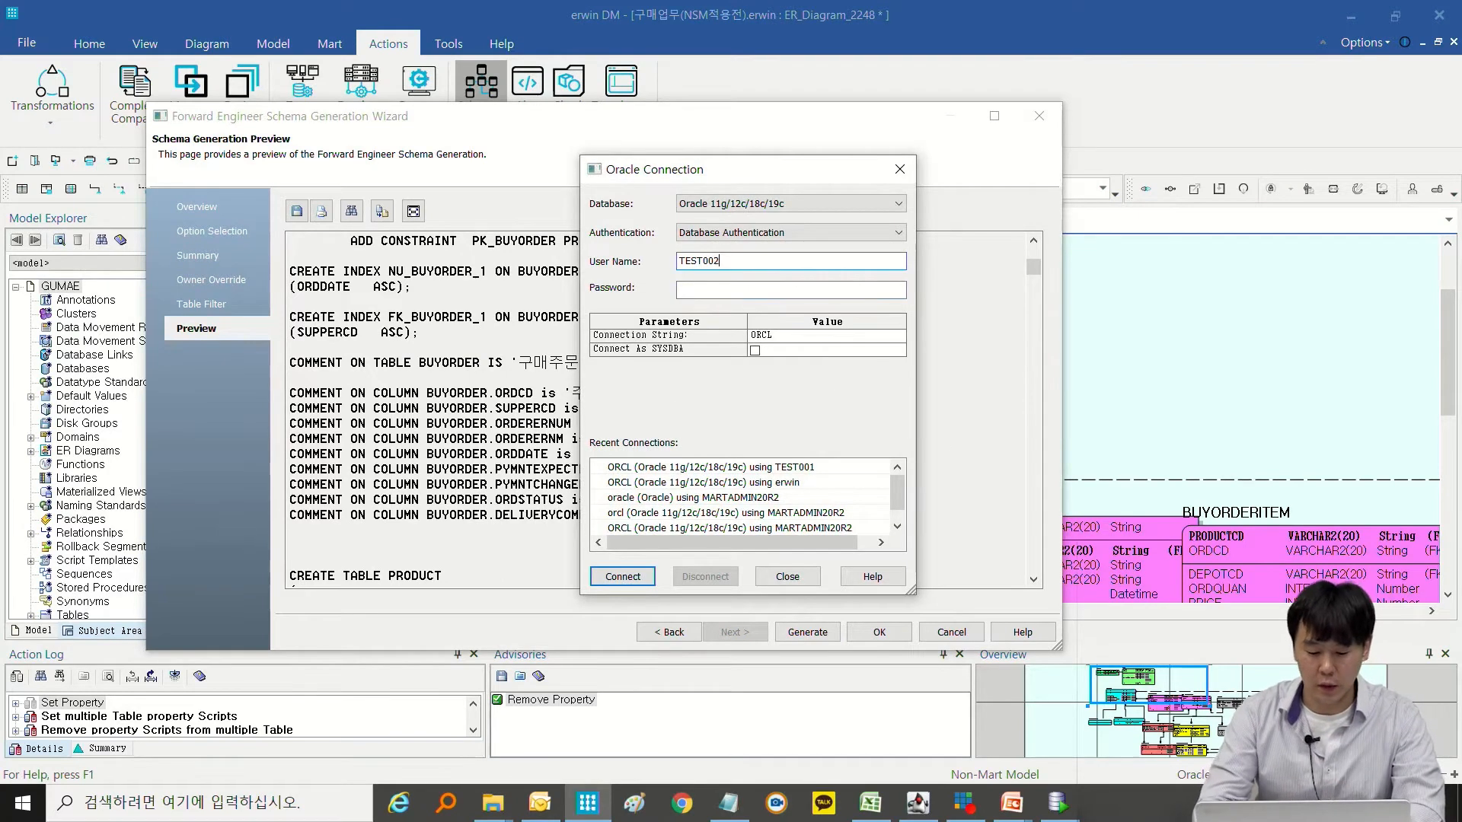
text(2)
key(Tab)
text(•••••••)
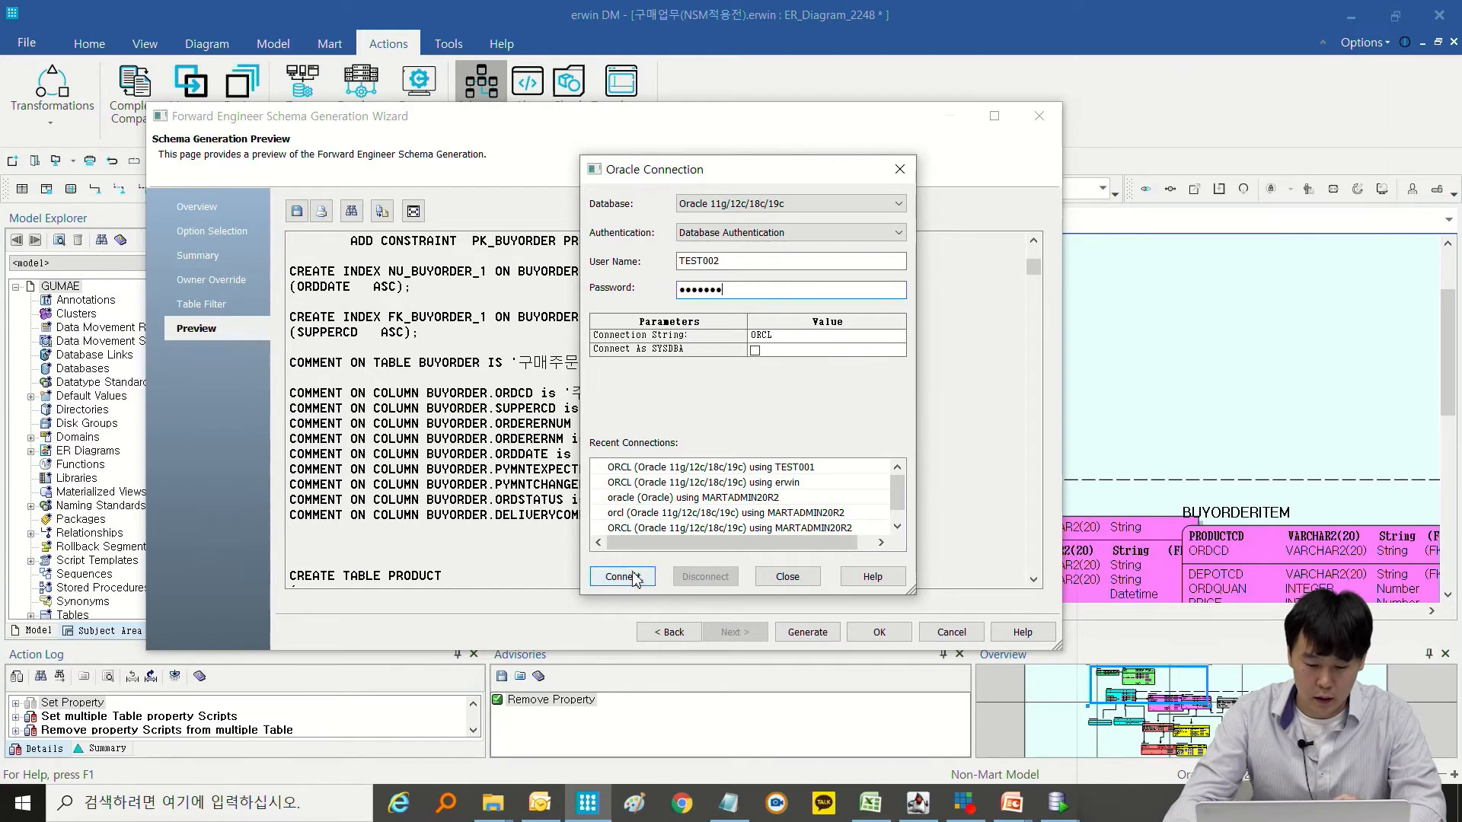
click(622, 576)
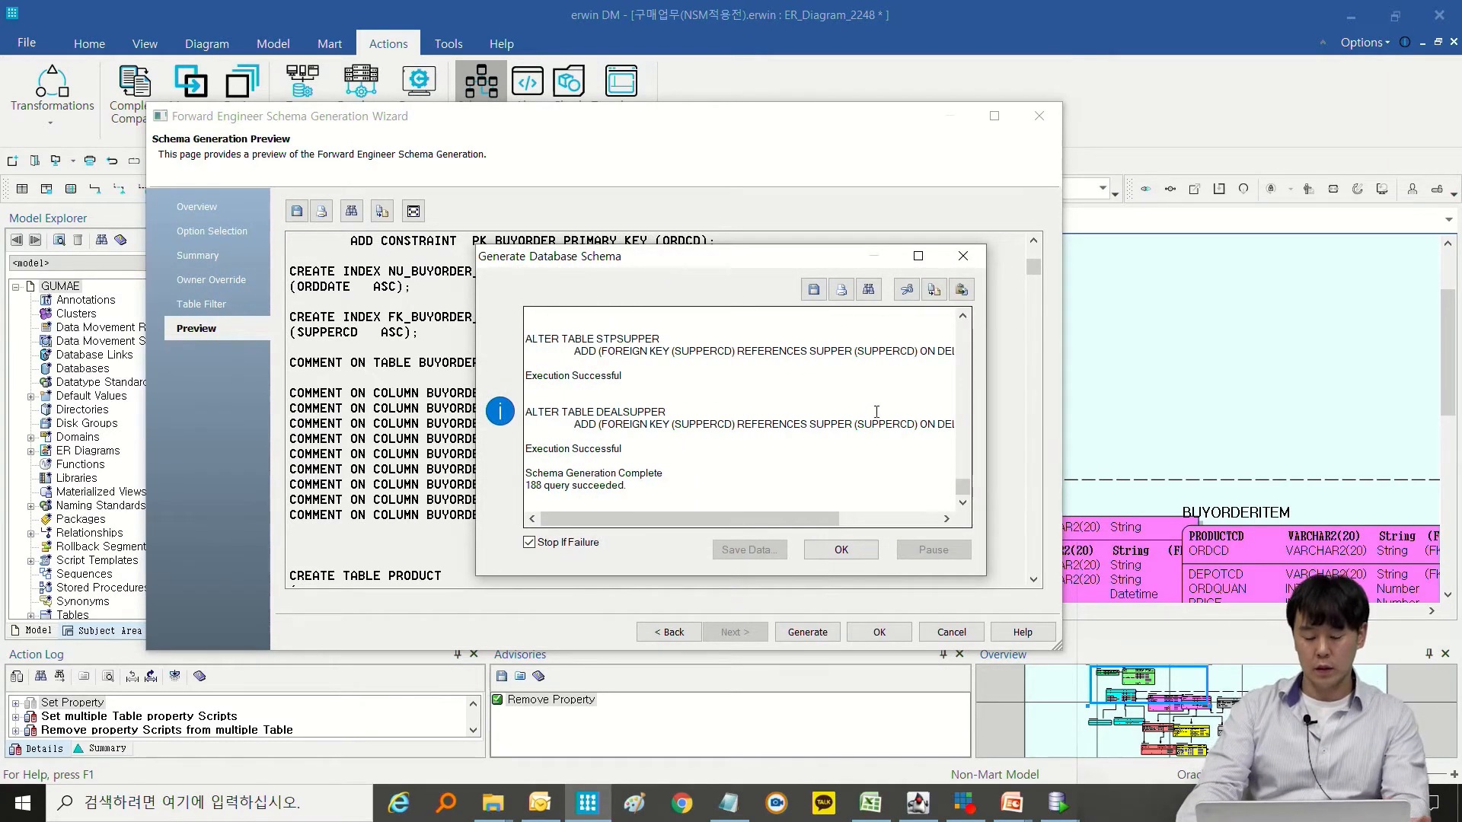
Check the BUYORDER table and column comment statements in the generation log, and close the log and the wizard.
scroll(876, 411, up, 15)
scroll(891, 365, down, 12)
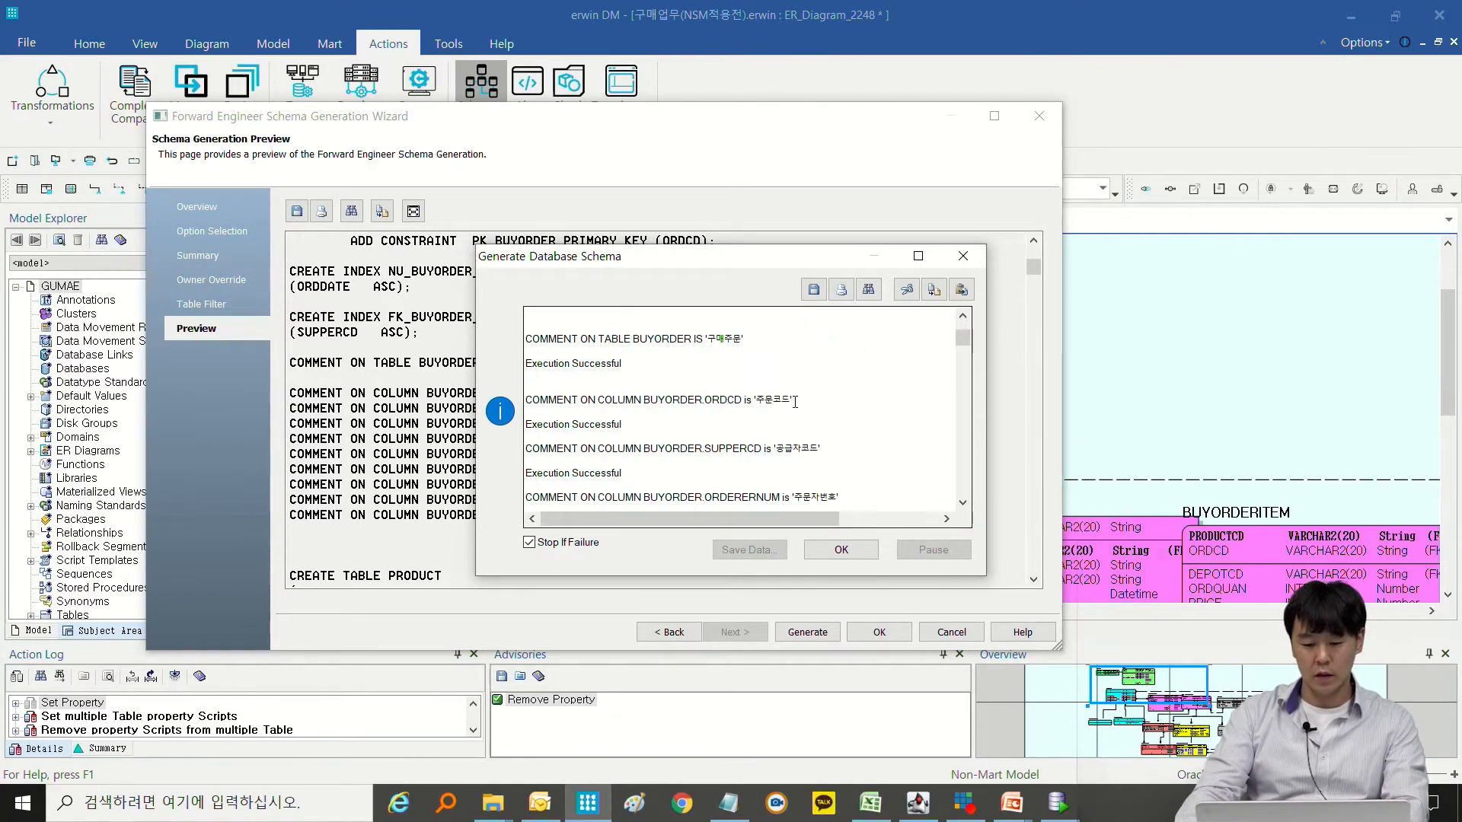
click(731, 345)
double_click(732, 339)
click(733, 339)
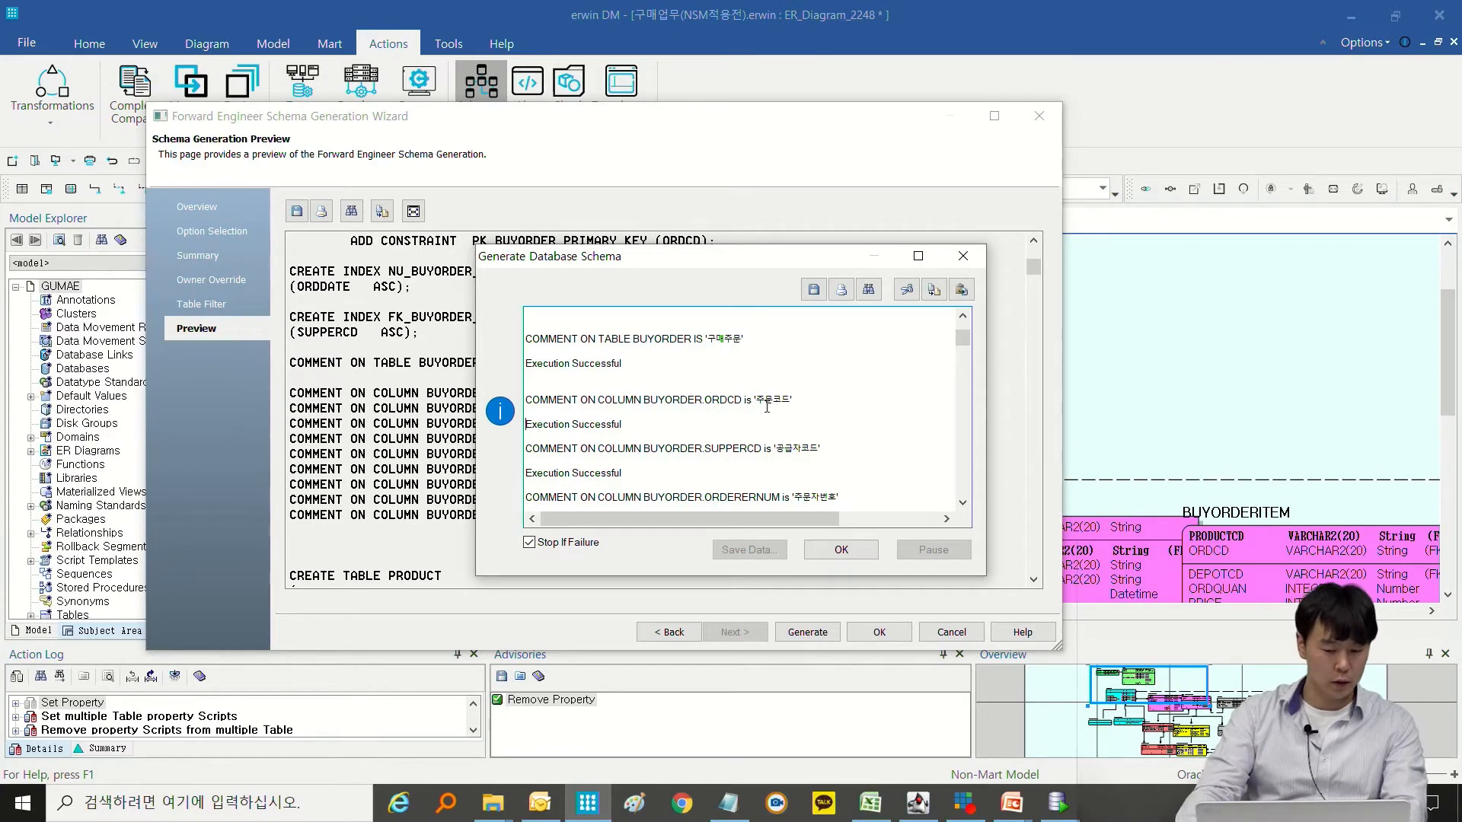
double_click(769, 401)
double_click(795, 449)
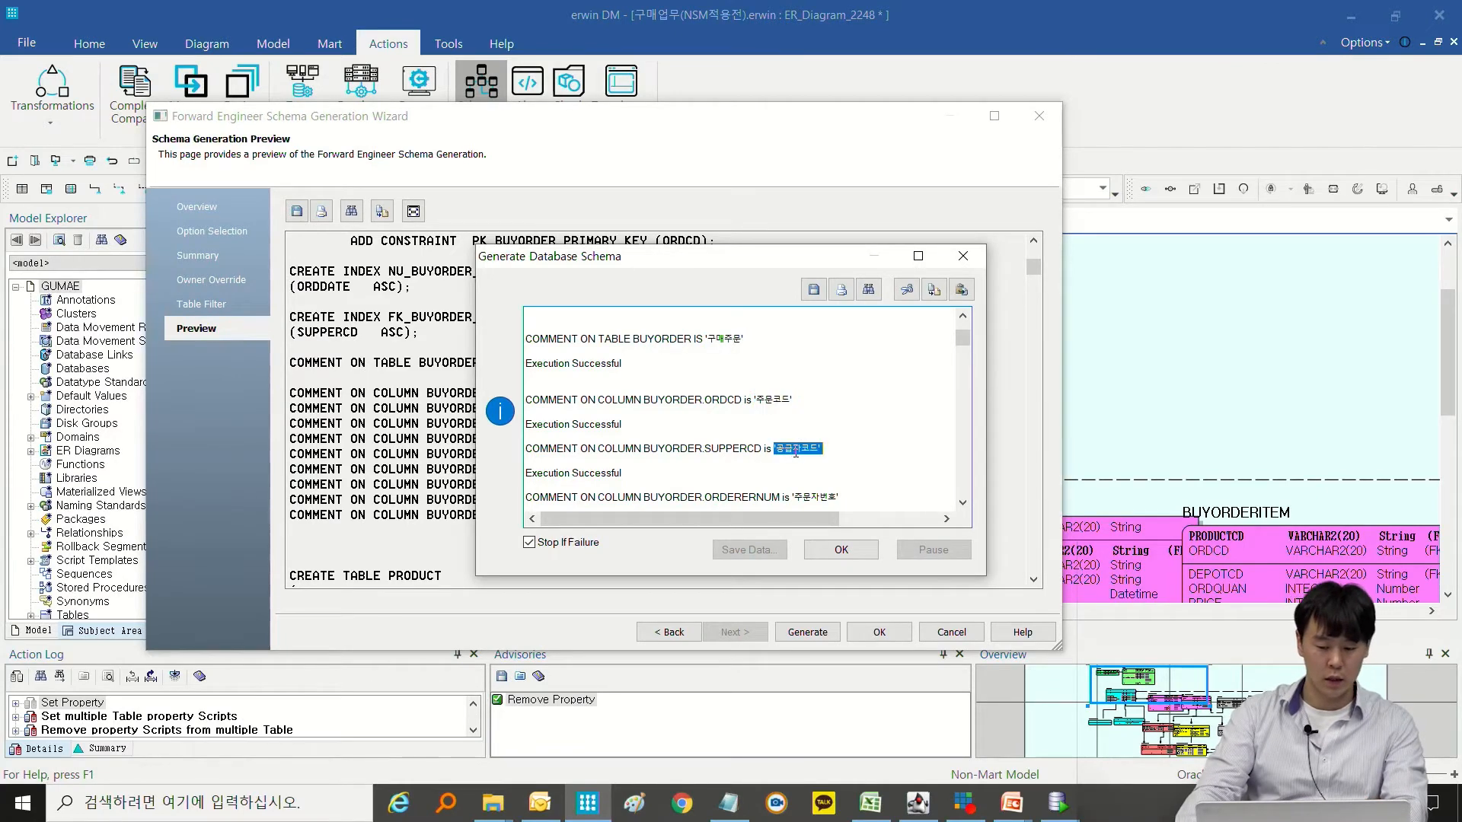
click(841, 549)
click(879, 632)
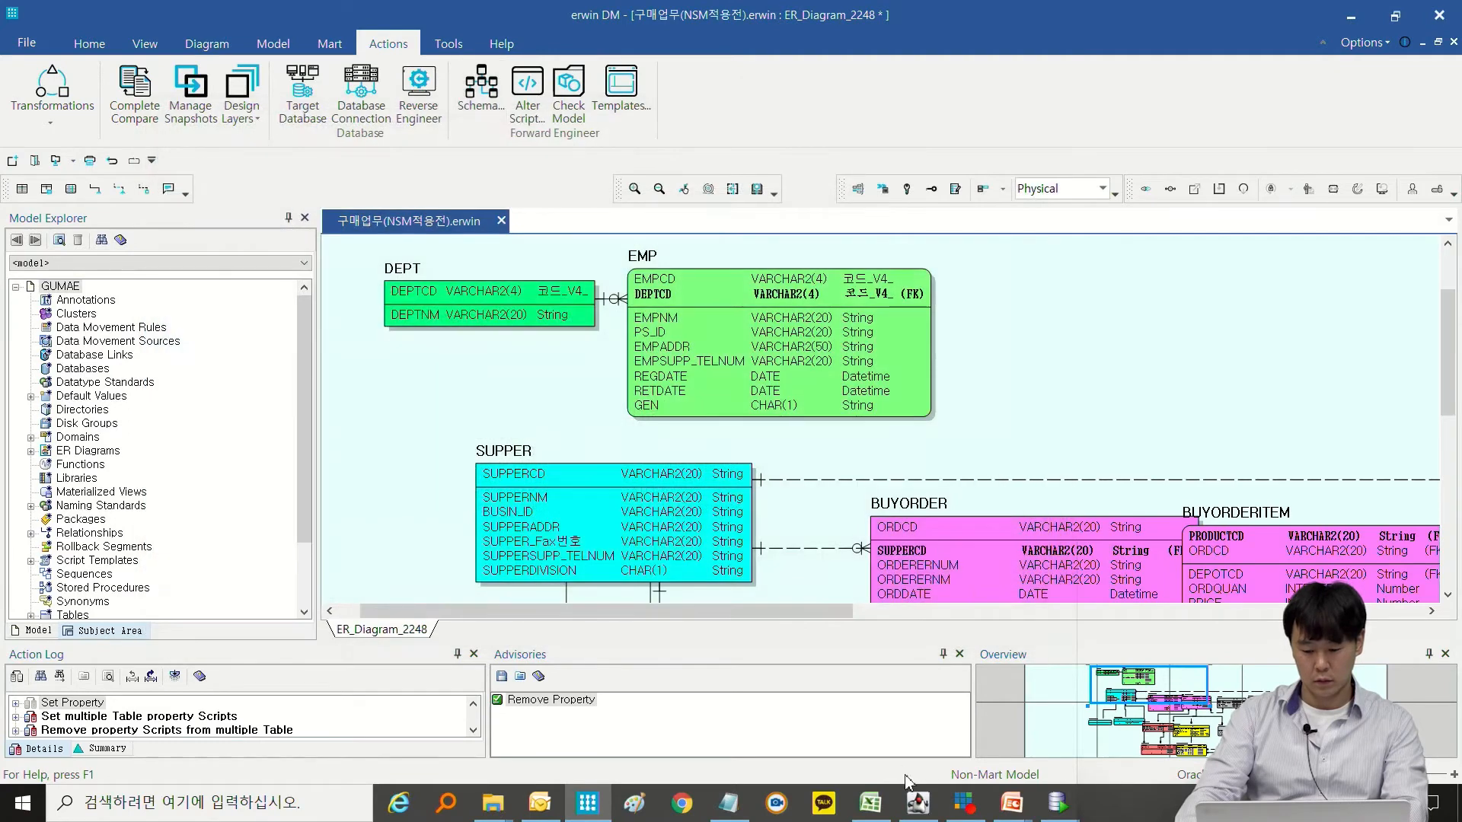
Switch to the PowerPoint slide show to review the Forward Engineer and Reverse Engineer slide, and end the show.
click(997, 808)
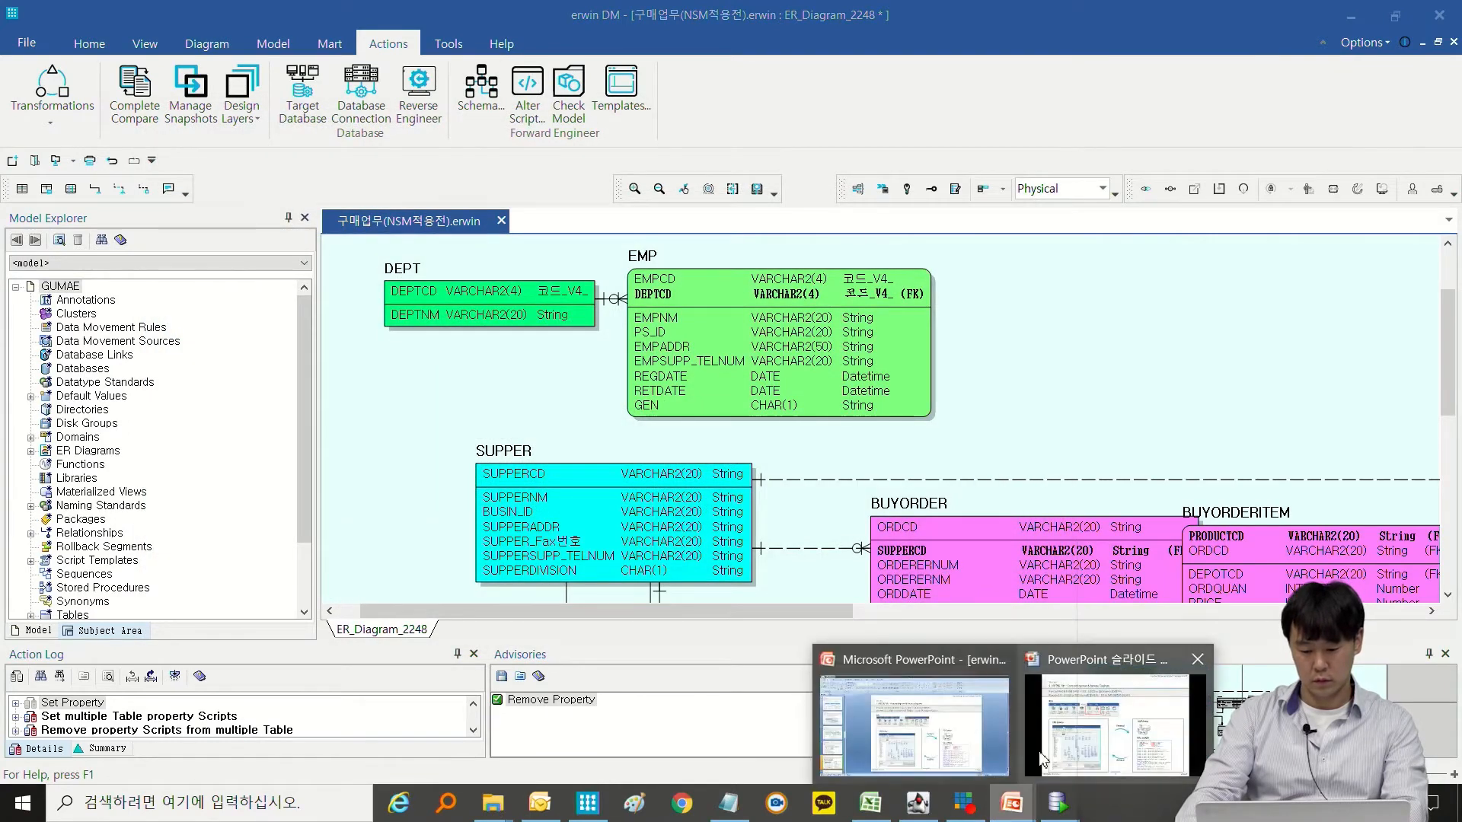
click(1063, 737)
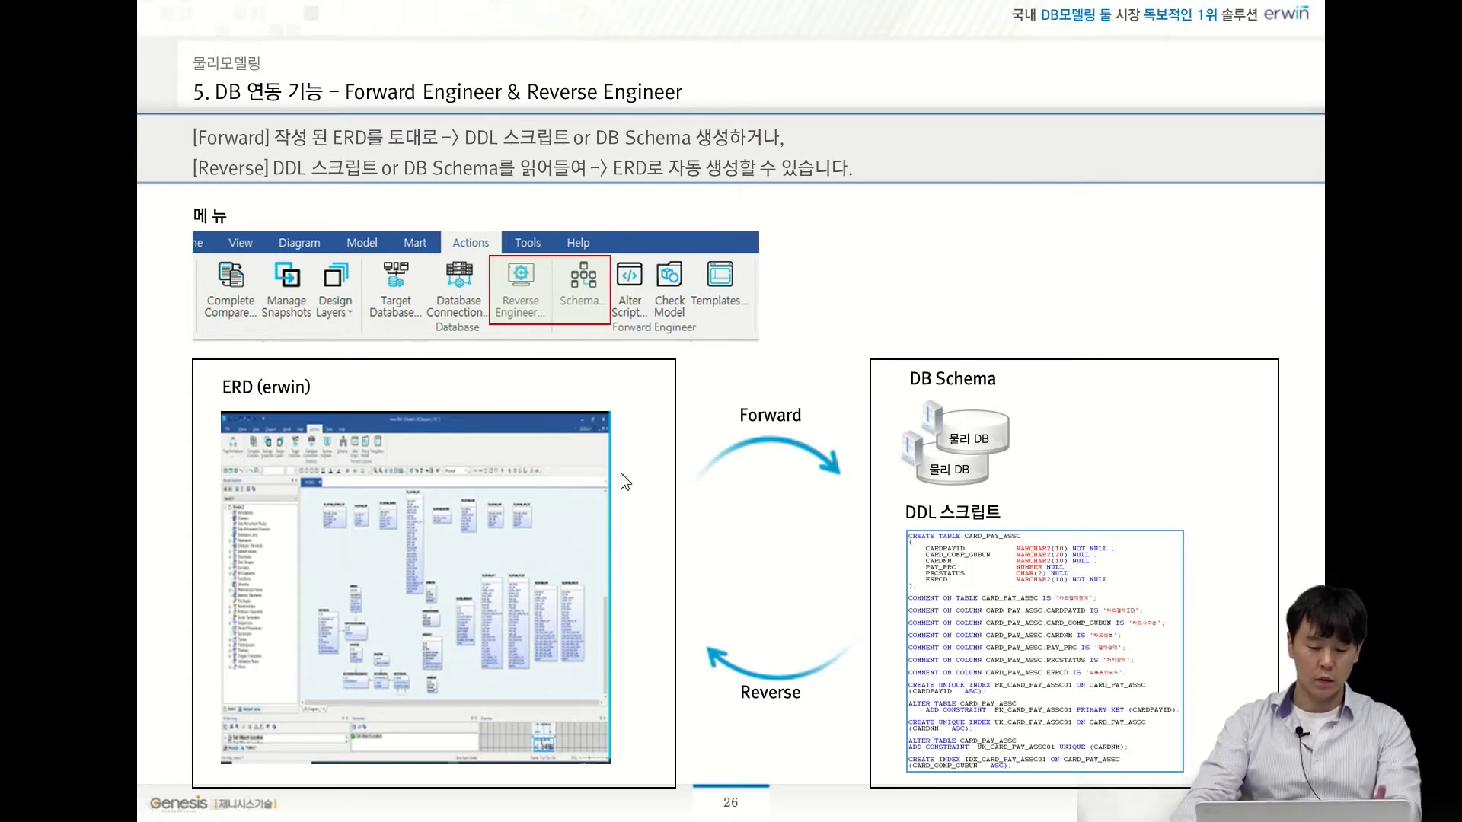
key(Escape)
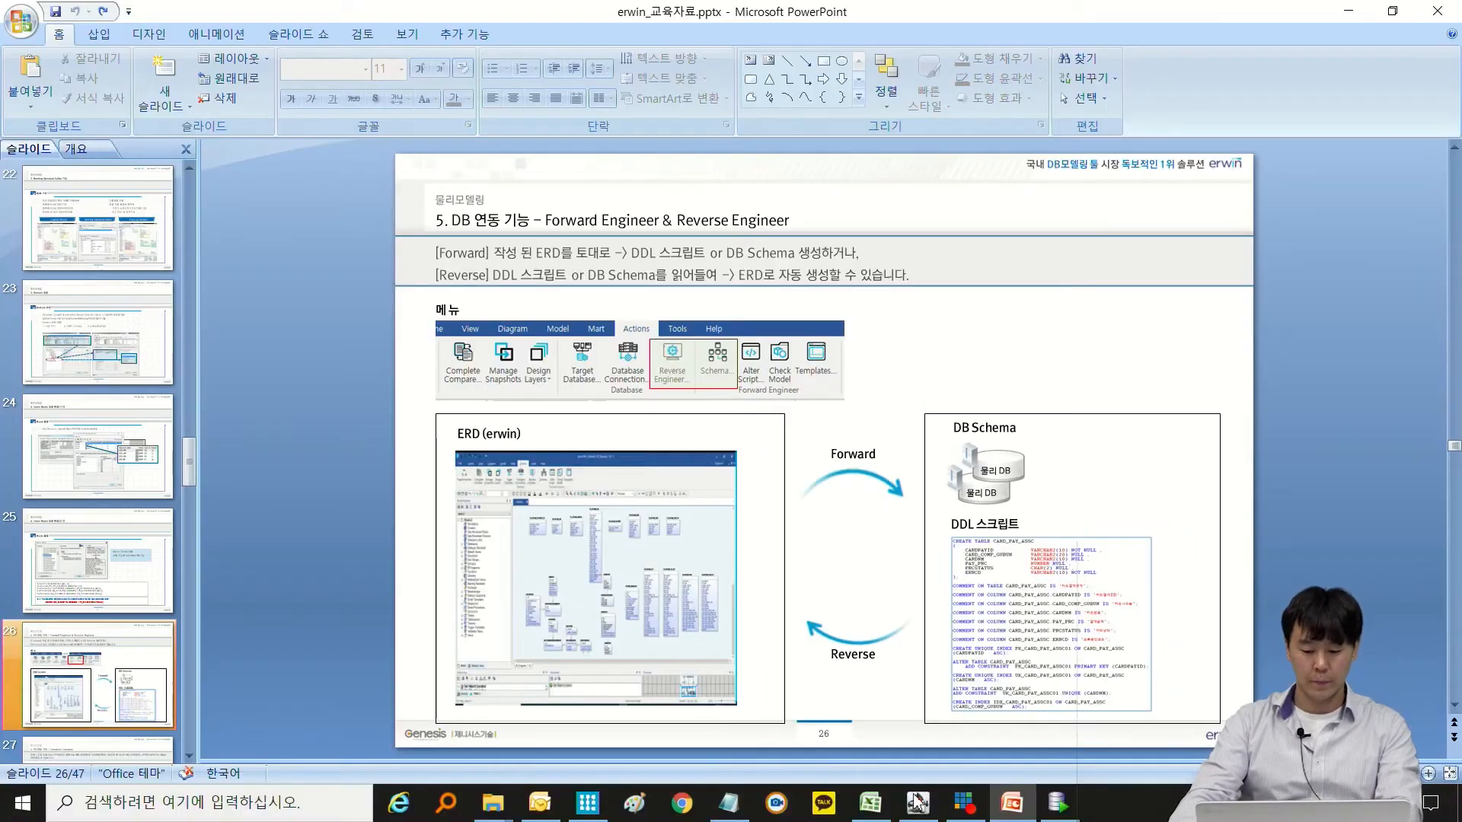
Return to erwin DM, and close the GUMAE model while saving its changes.
click(587, 803)
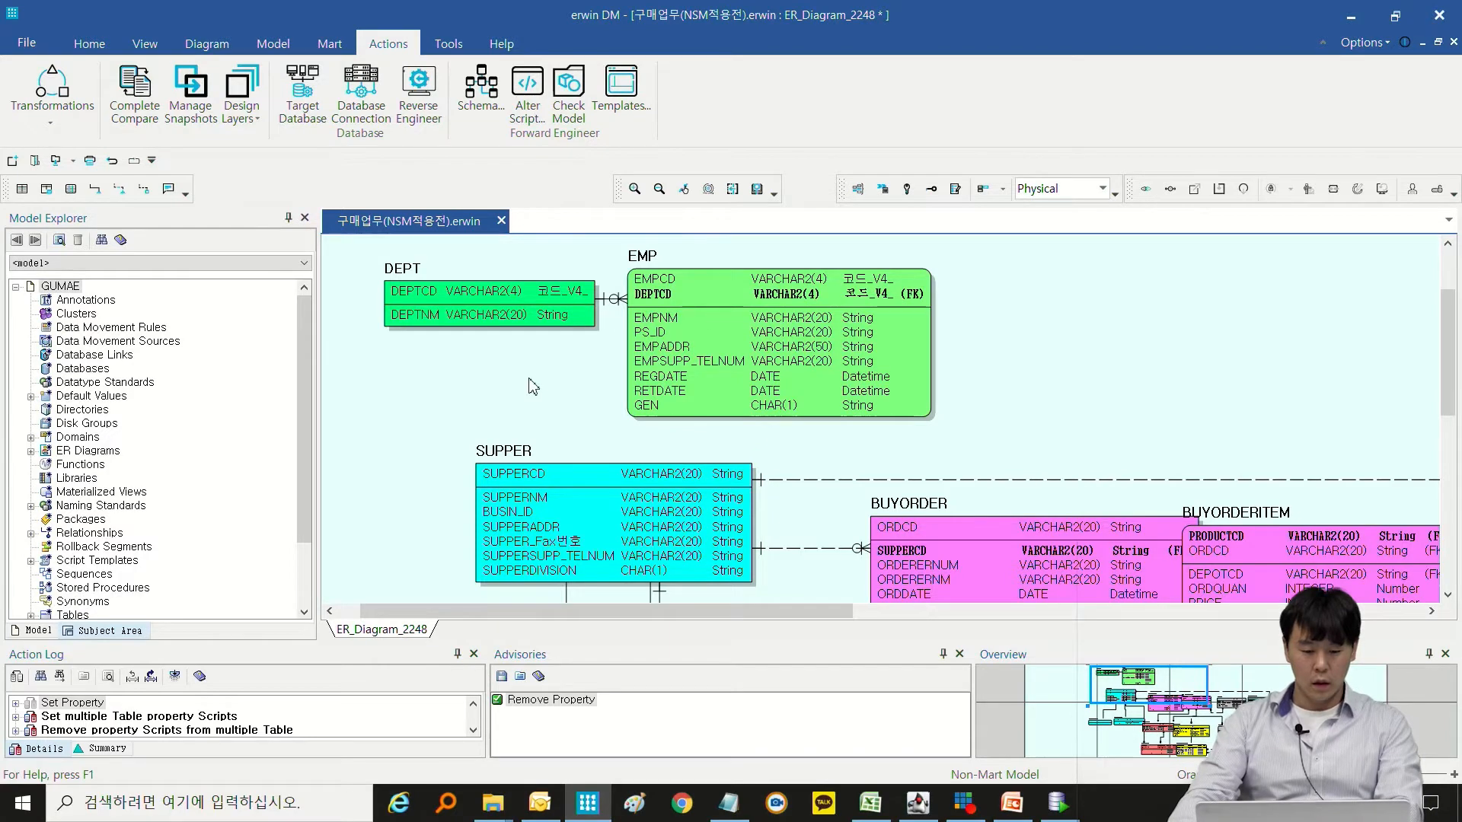
click(501, 221)
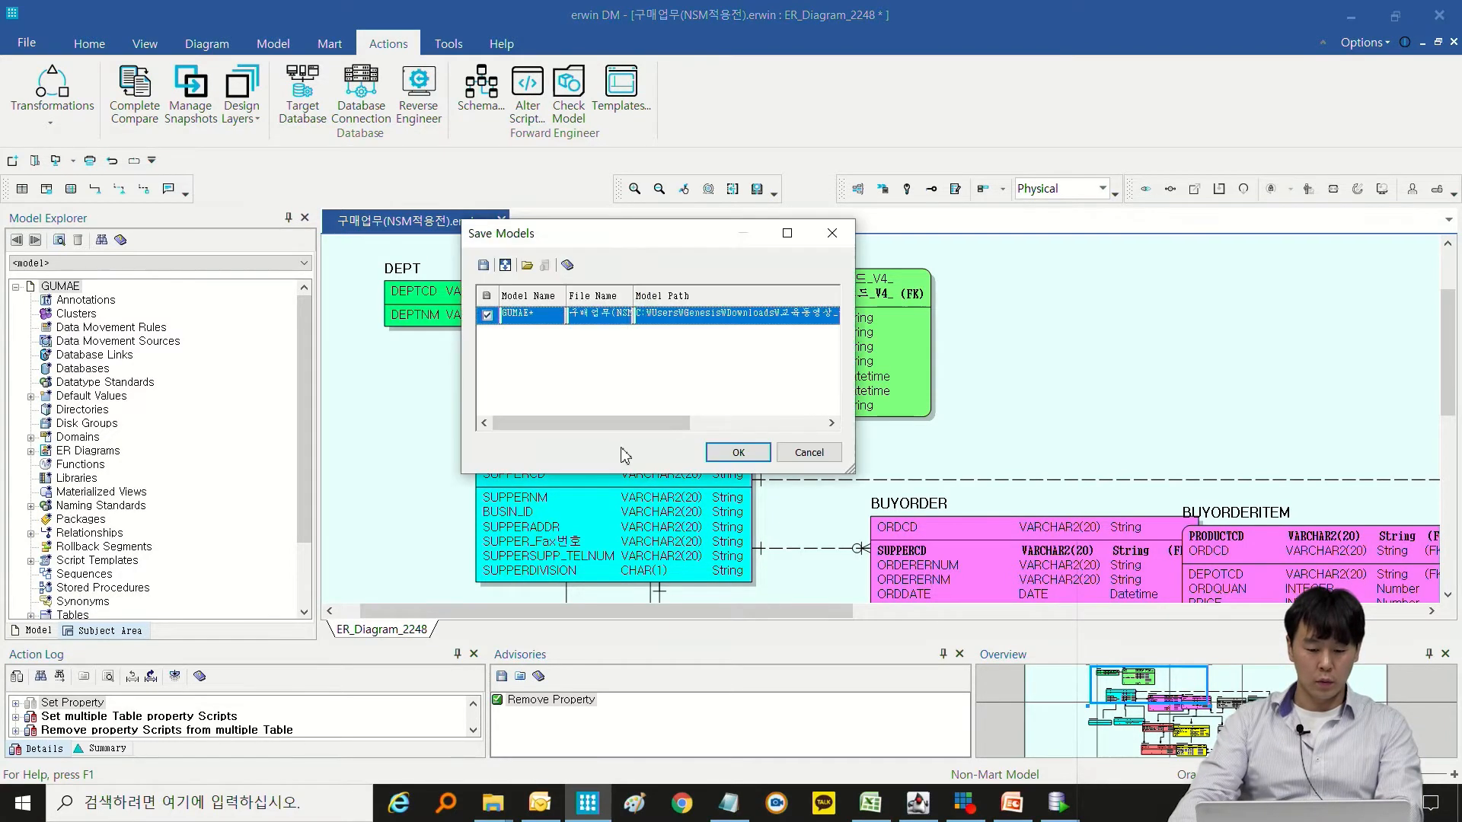
click(722, 457)
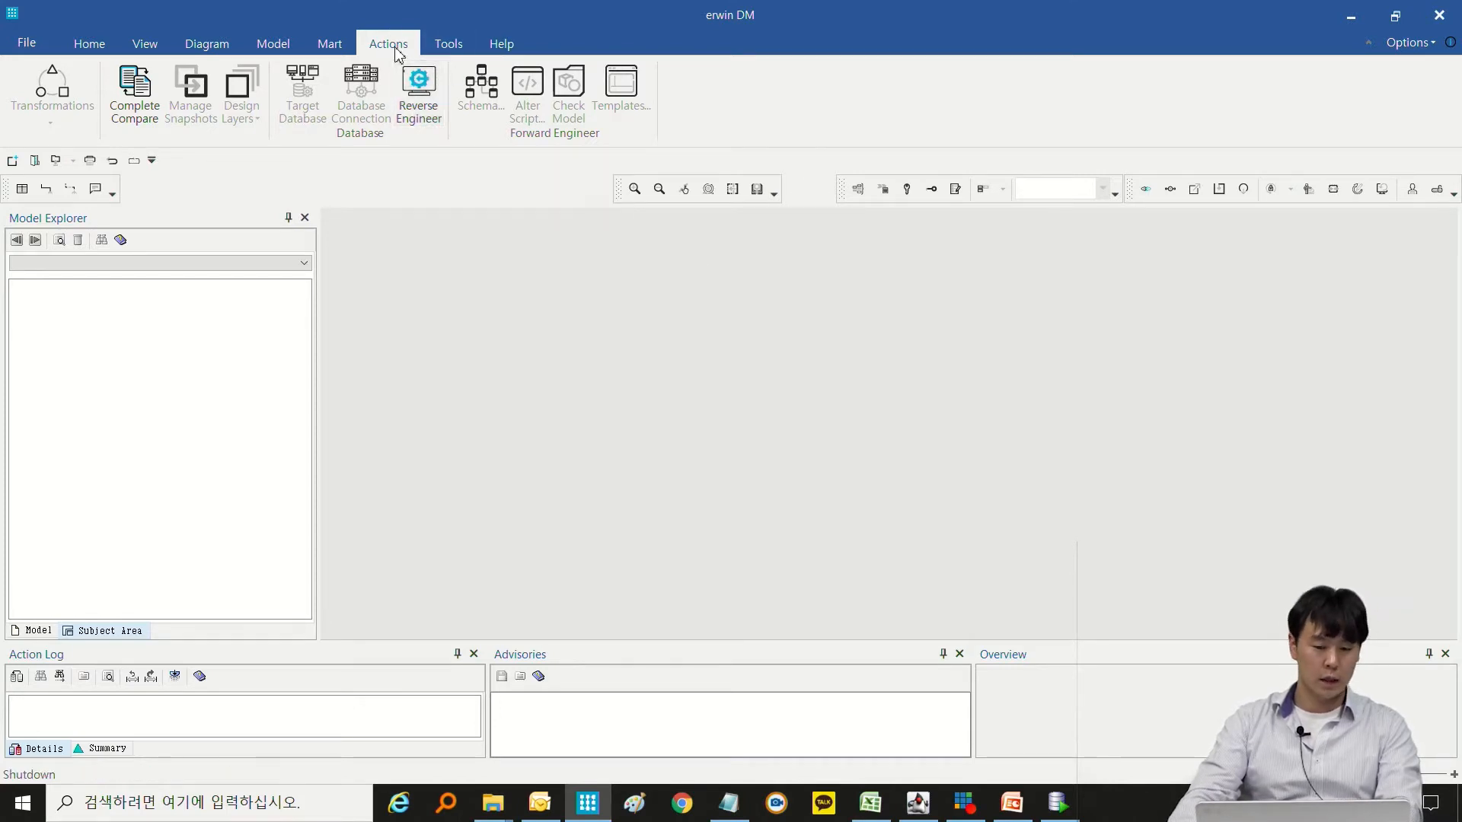
Start reverse engineering into a new Logical/Physical Oracle 11g/12c/18c/19c model, trying the script file source and returning to the database source.
click(418, 95)
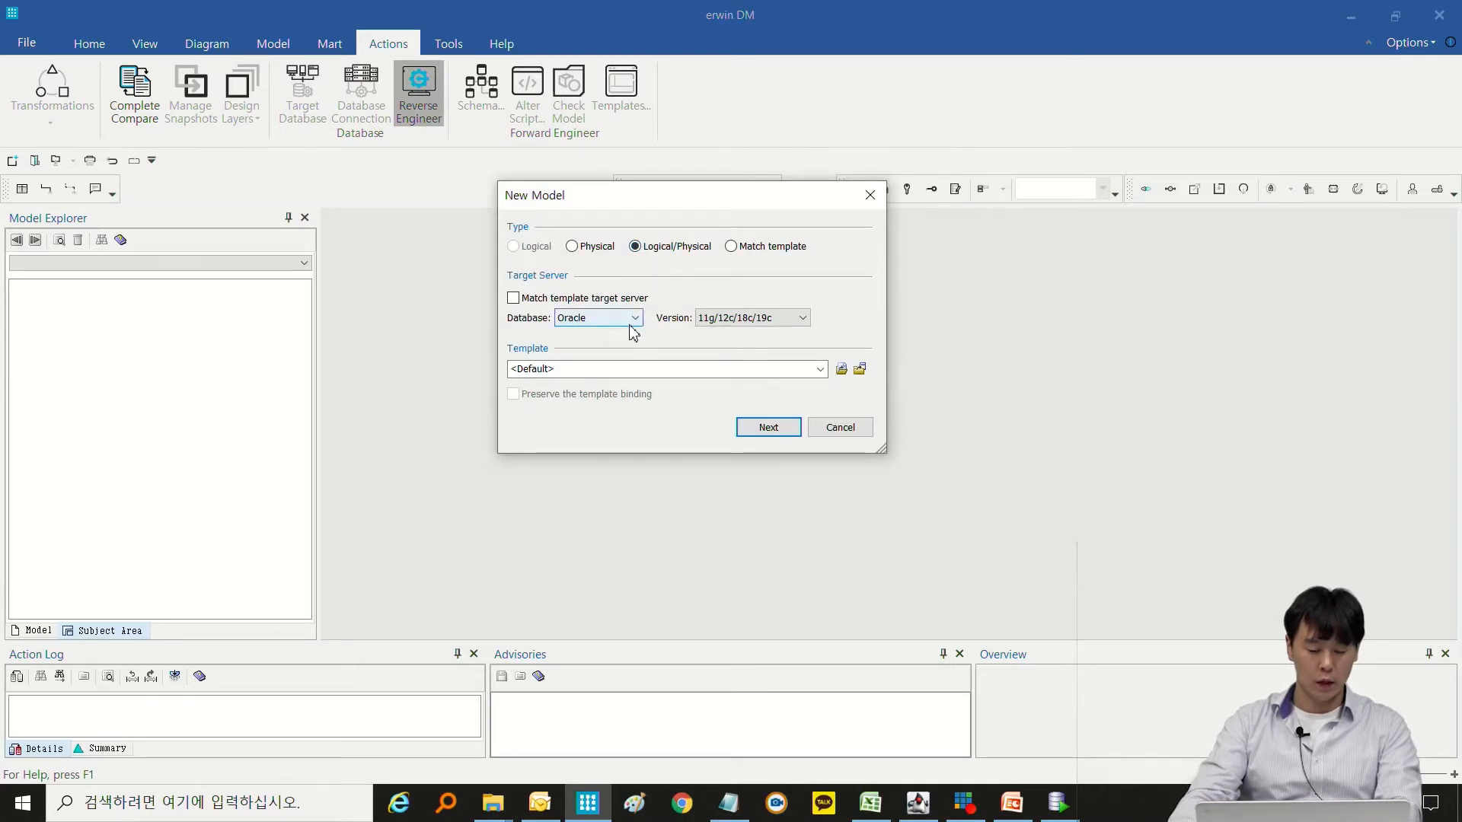
click(771, 430)
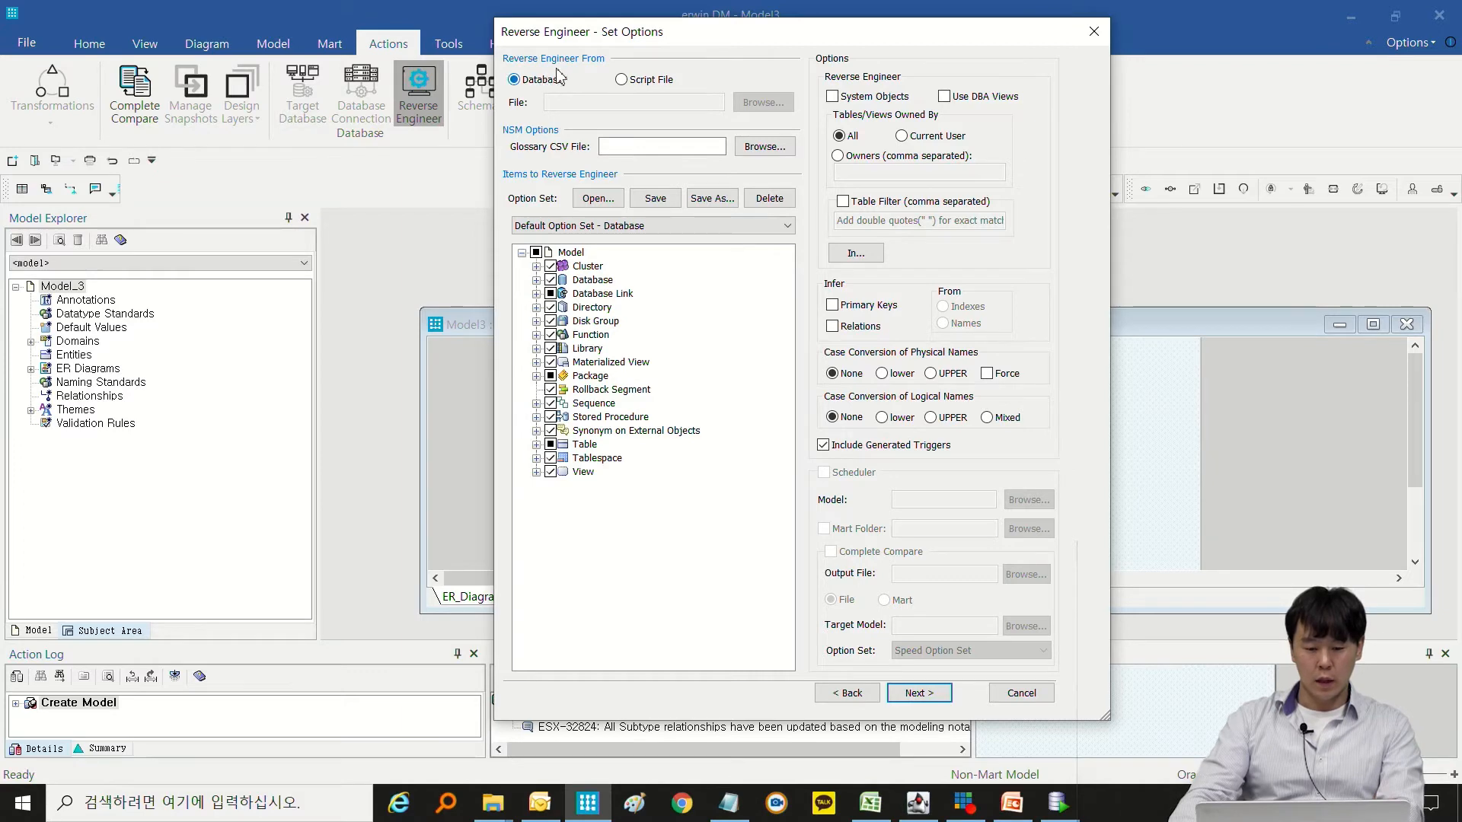
click(630, 79)
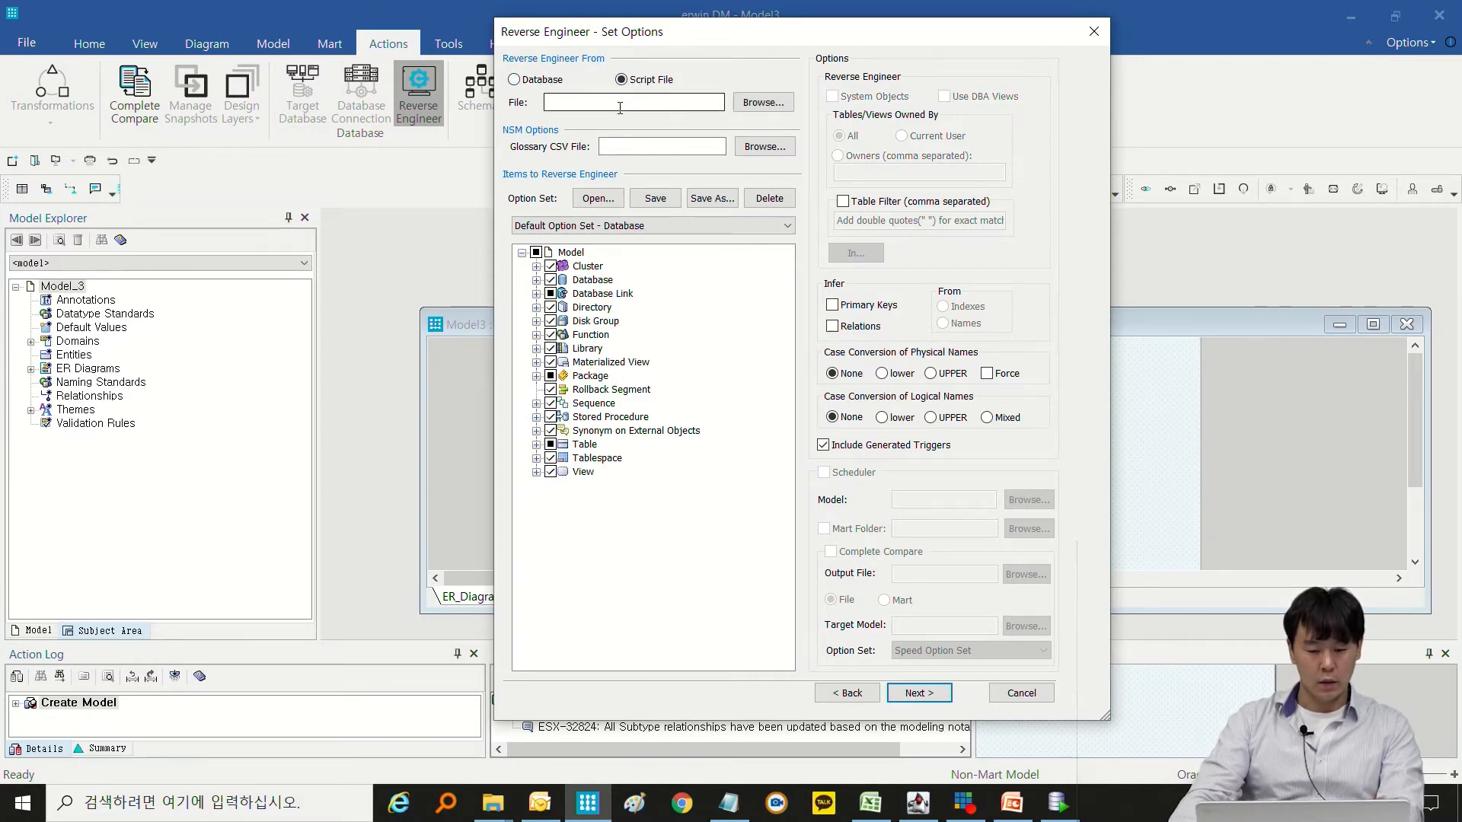
click(515, 79)
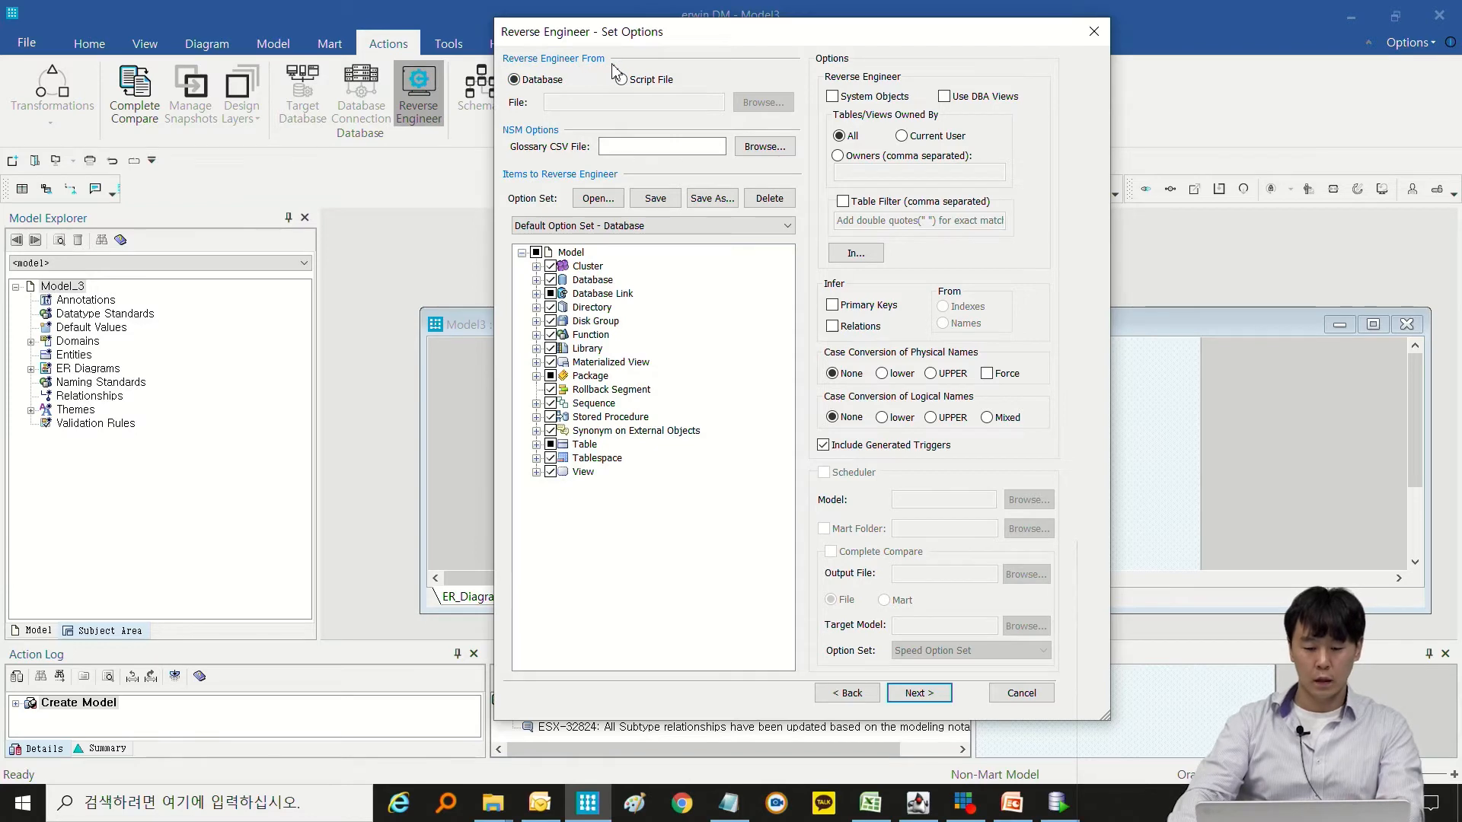
click(653, 82)
click(558, 82)
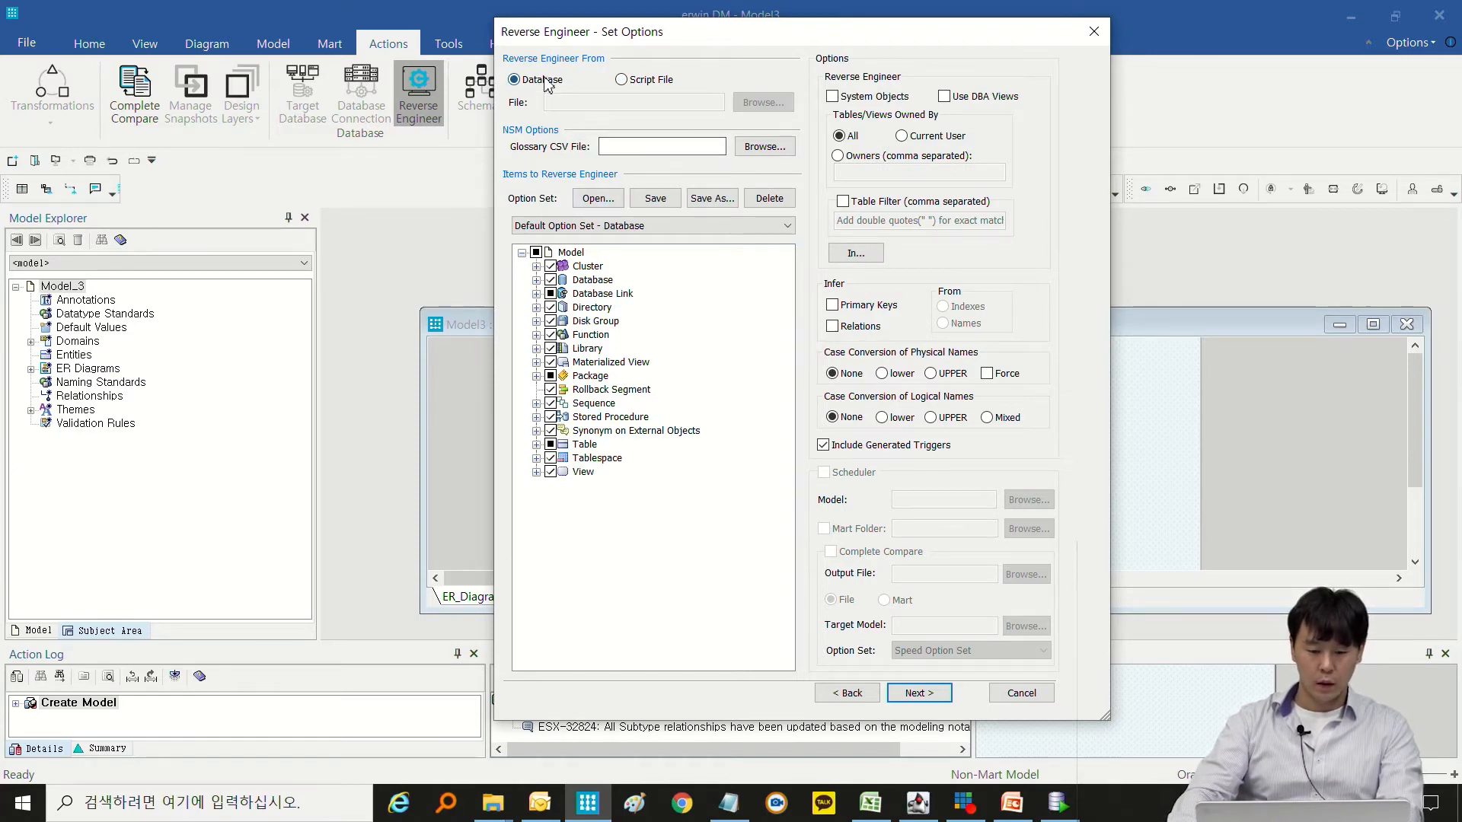
Clear all items to reverse engineer, and include only the table Name, Physical Properties, Comments and Key Constraints.
click(536, 252)
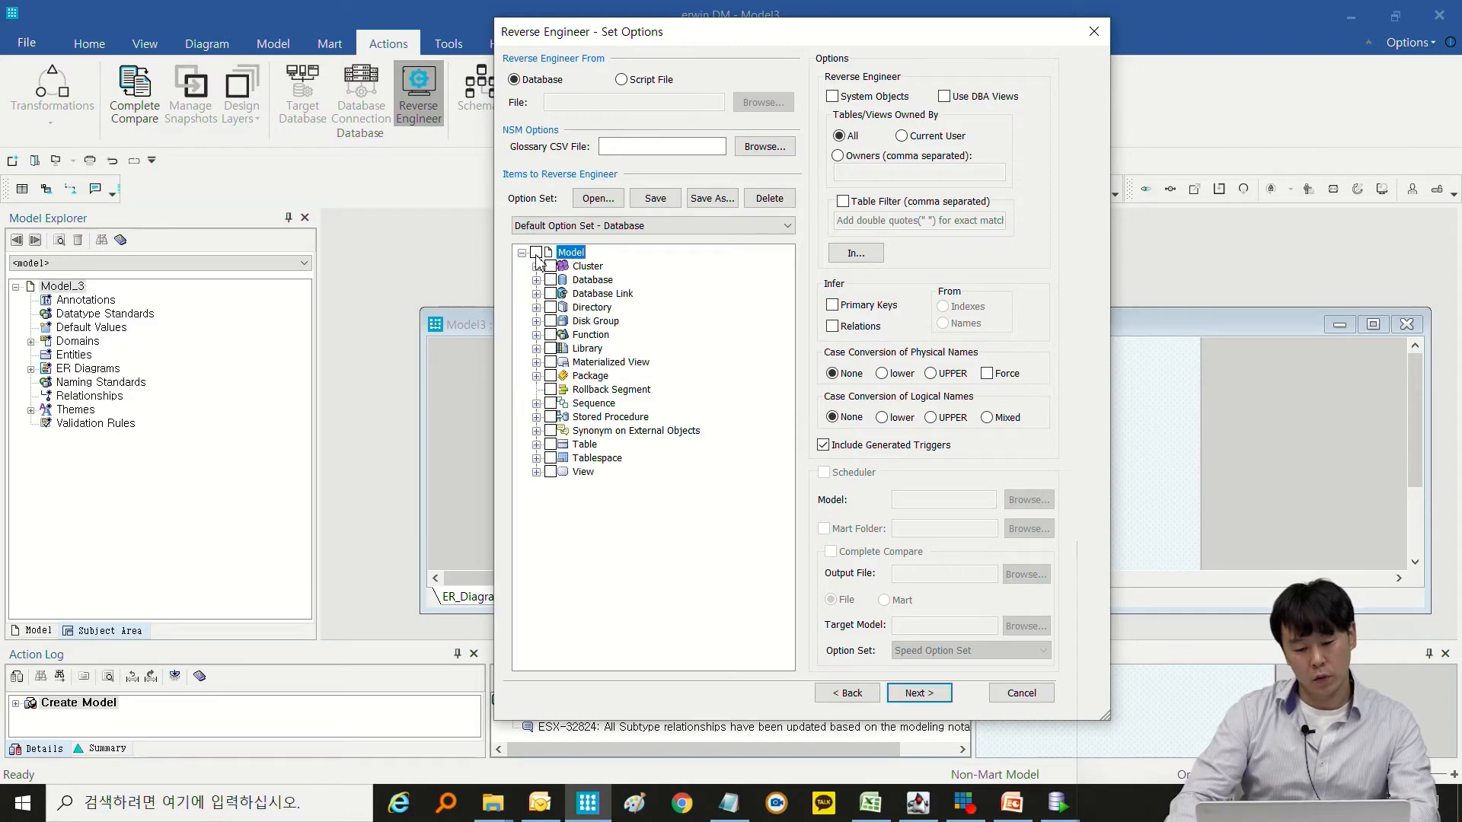
click(537, 445)
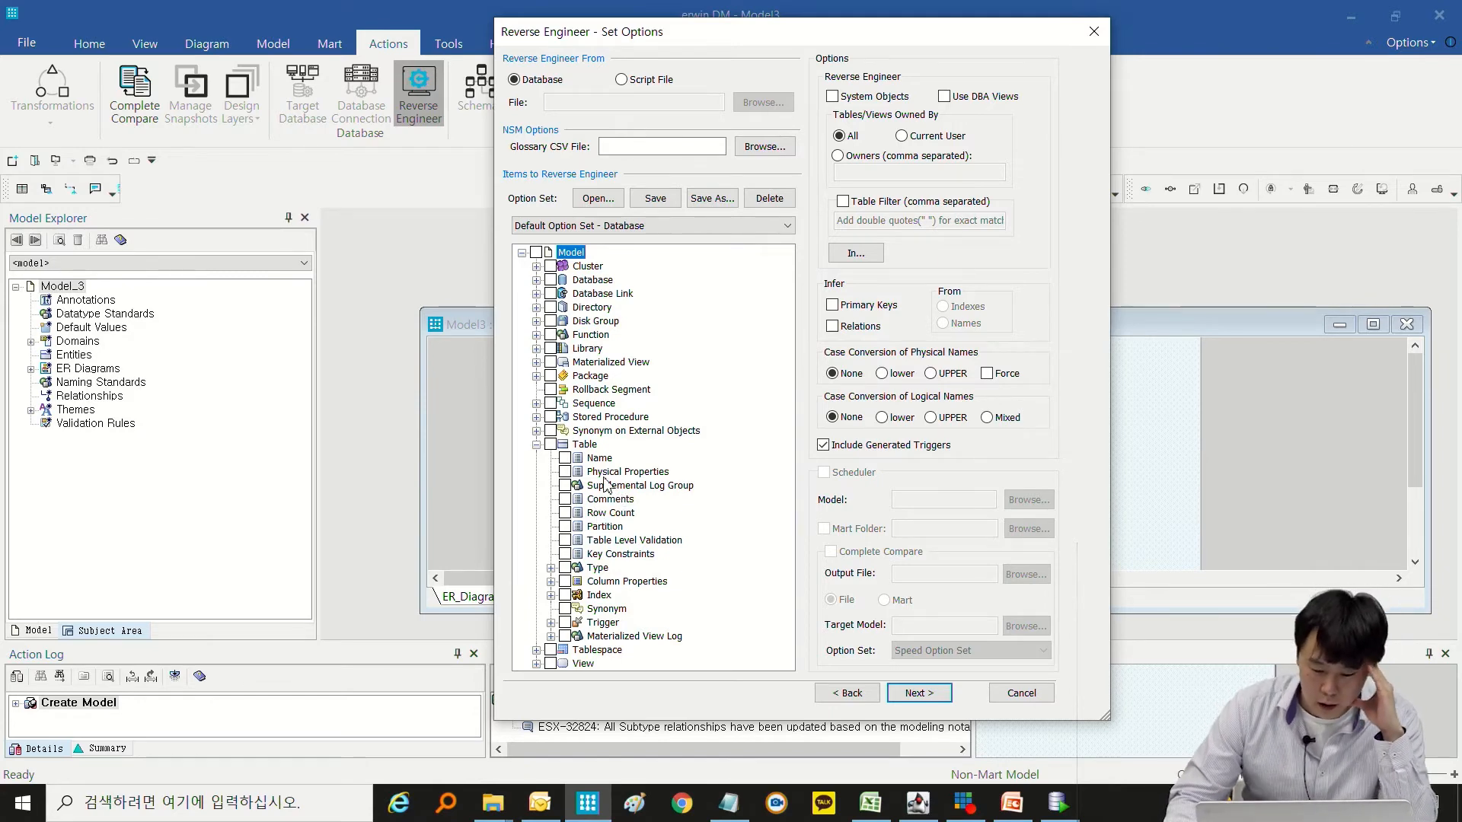
click(586, 445)
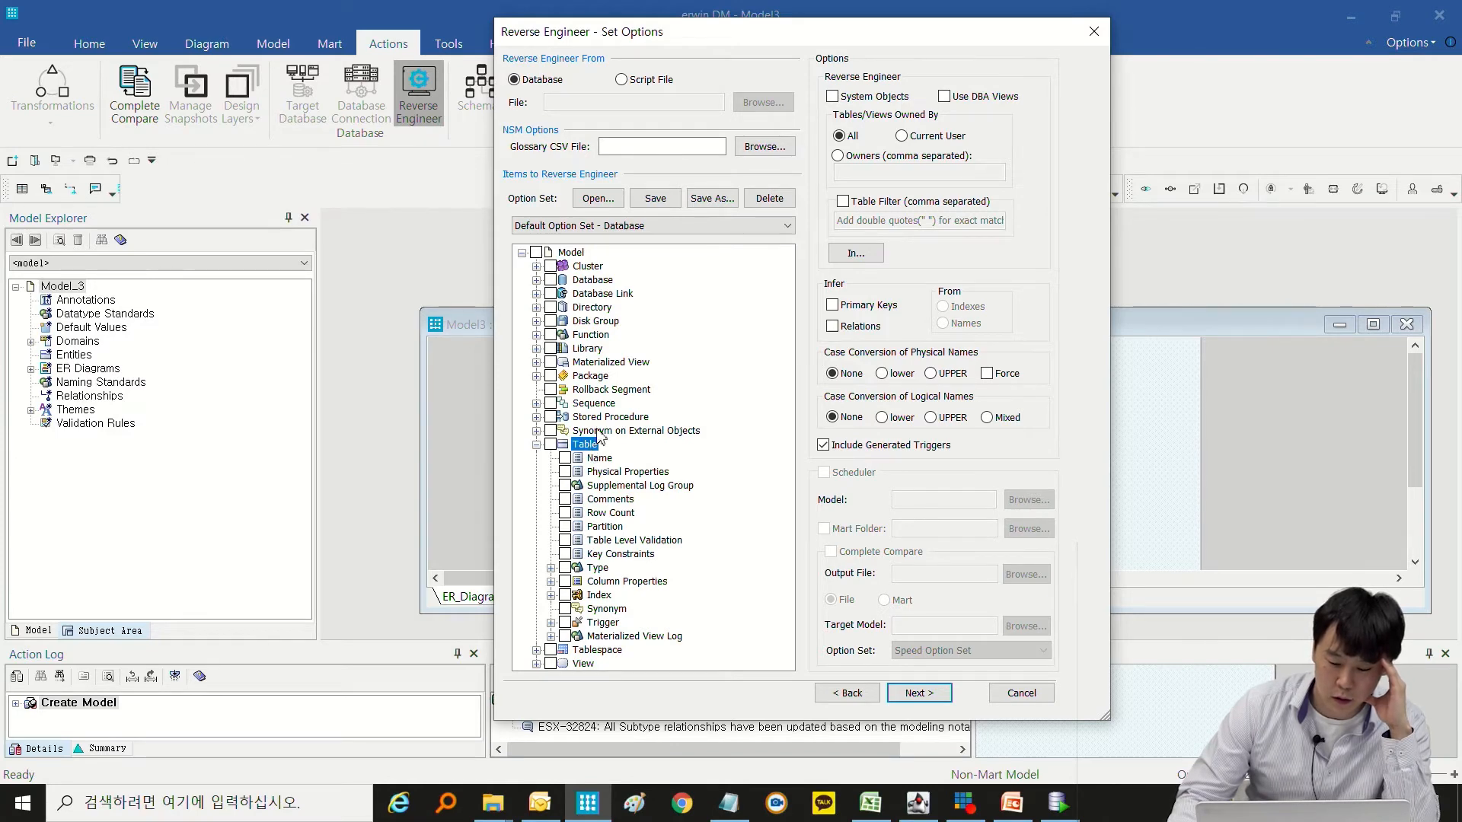
click(566, 457)
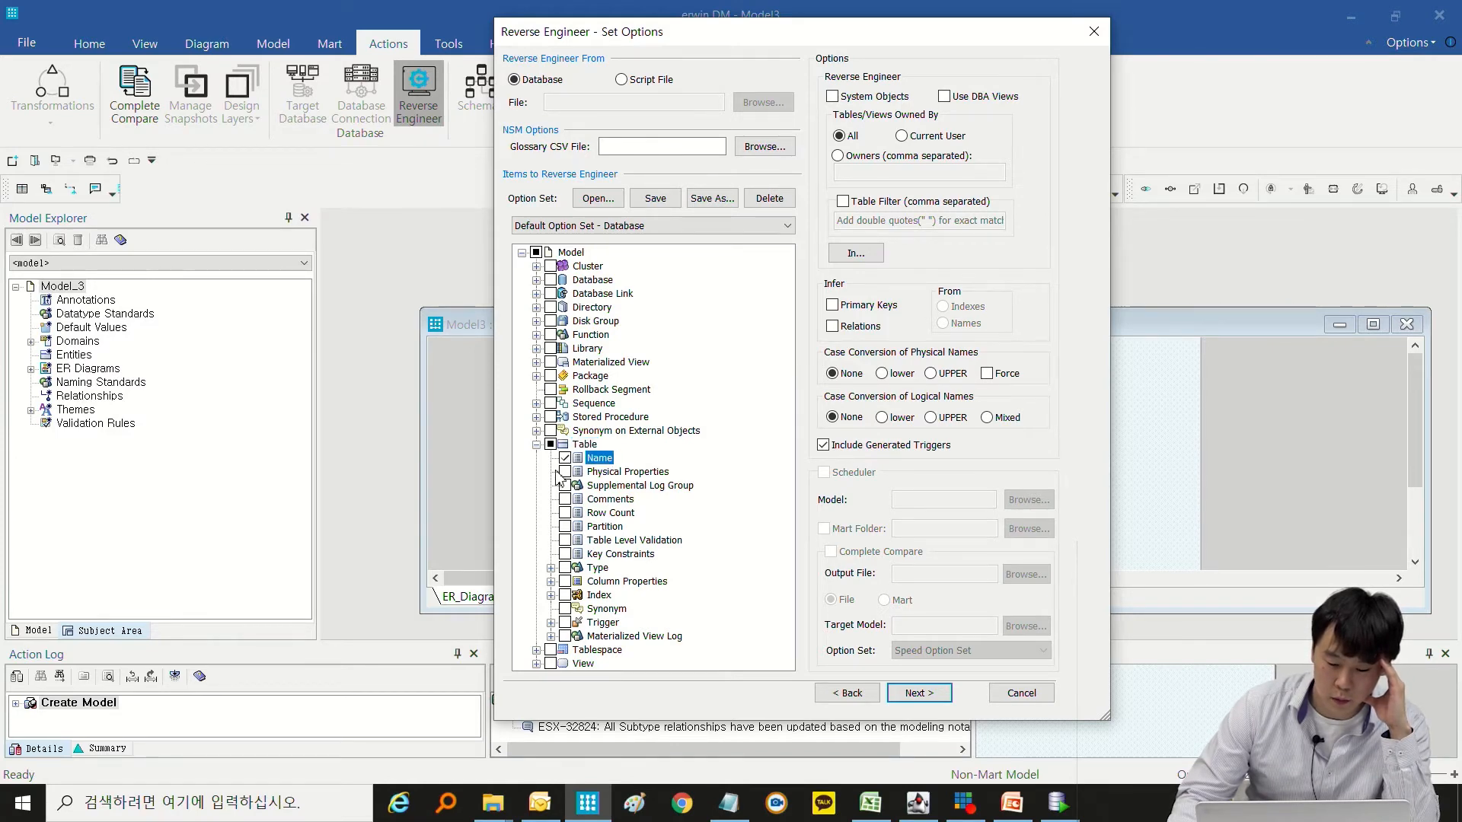
click(565, 471)
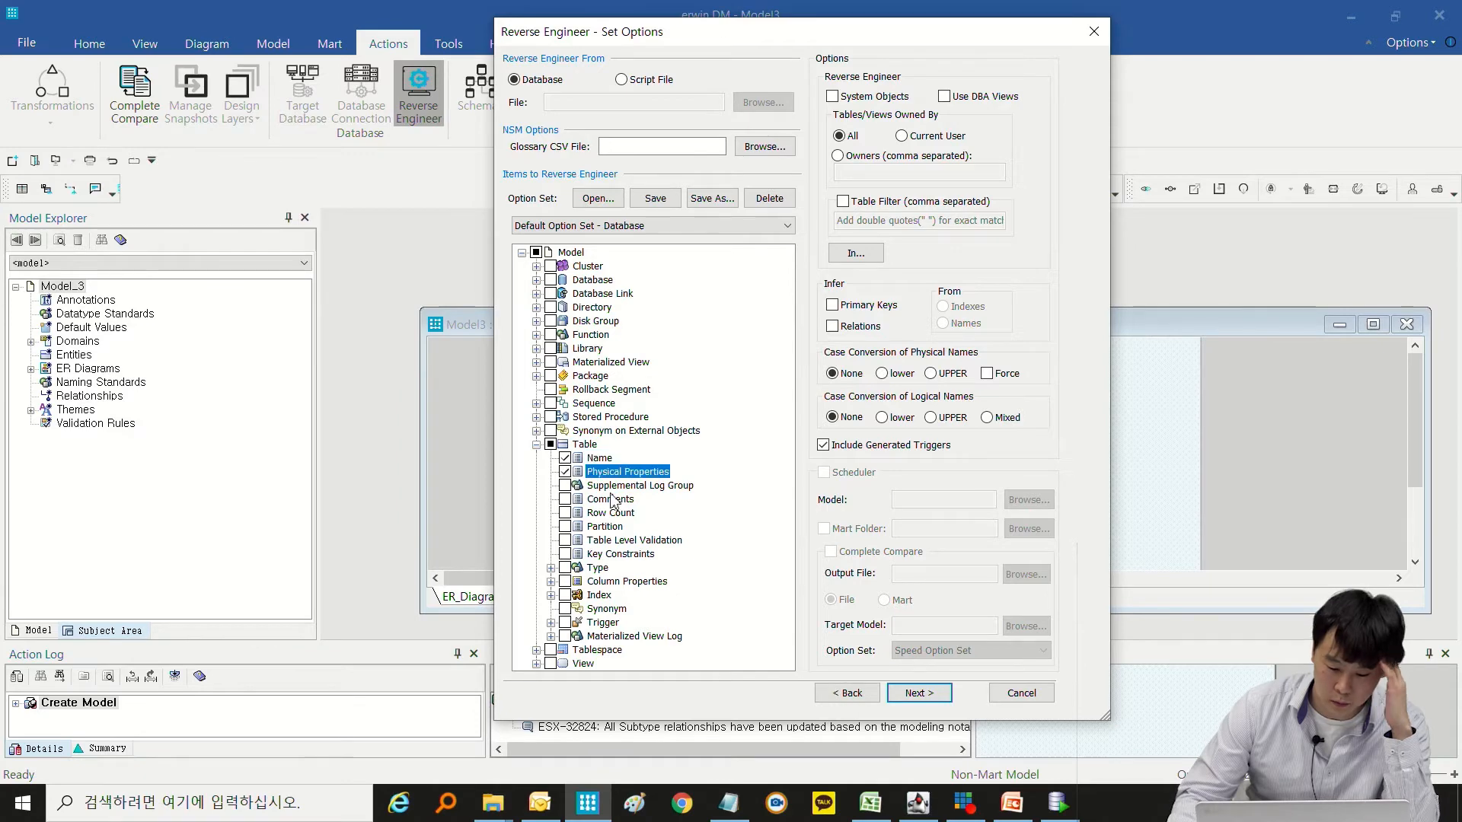
click(565, 498)
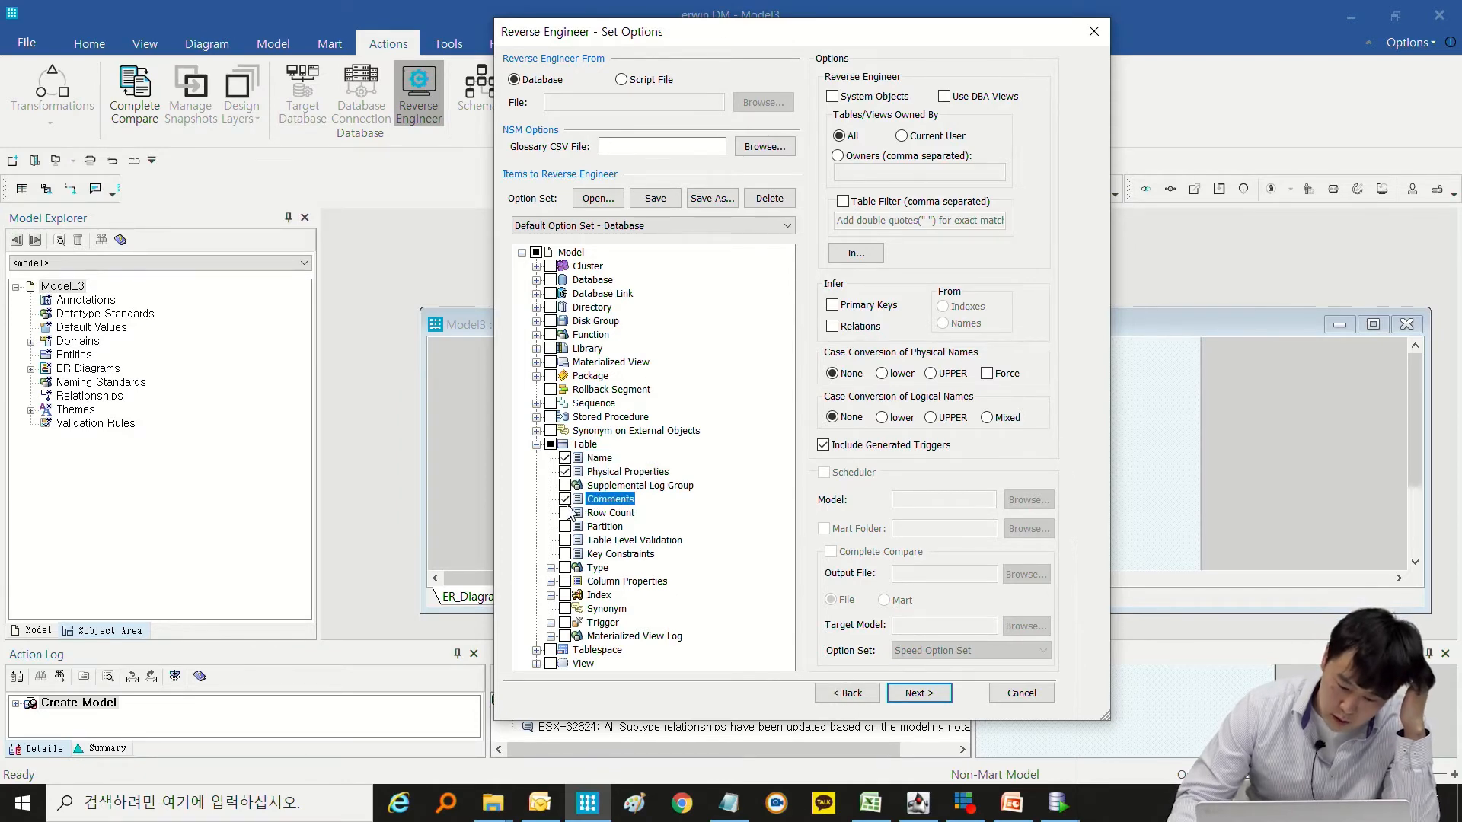
click(565, 554)
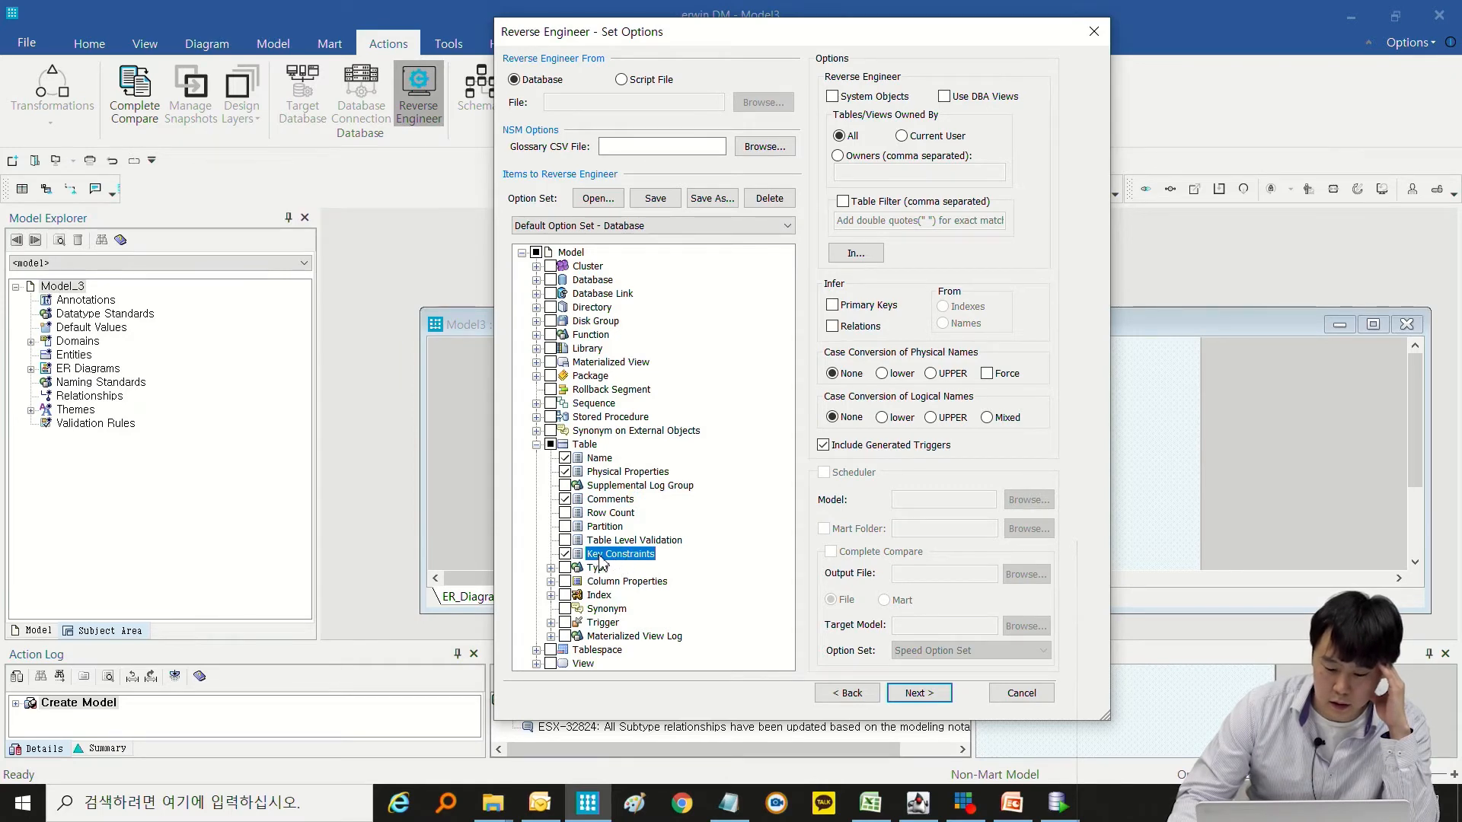
Include the column Comments and Default properties and the index Physical Properties in the items to reverse engineer.
click(550, 581)
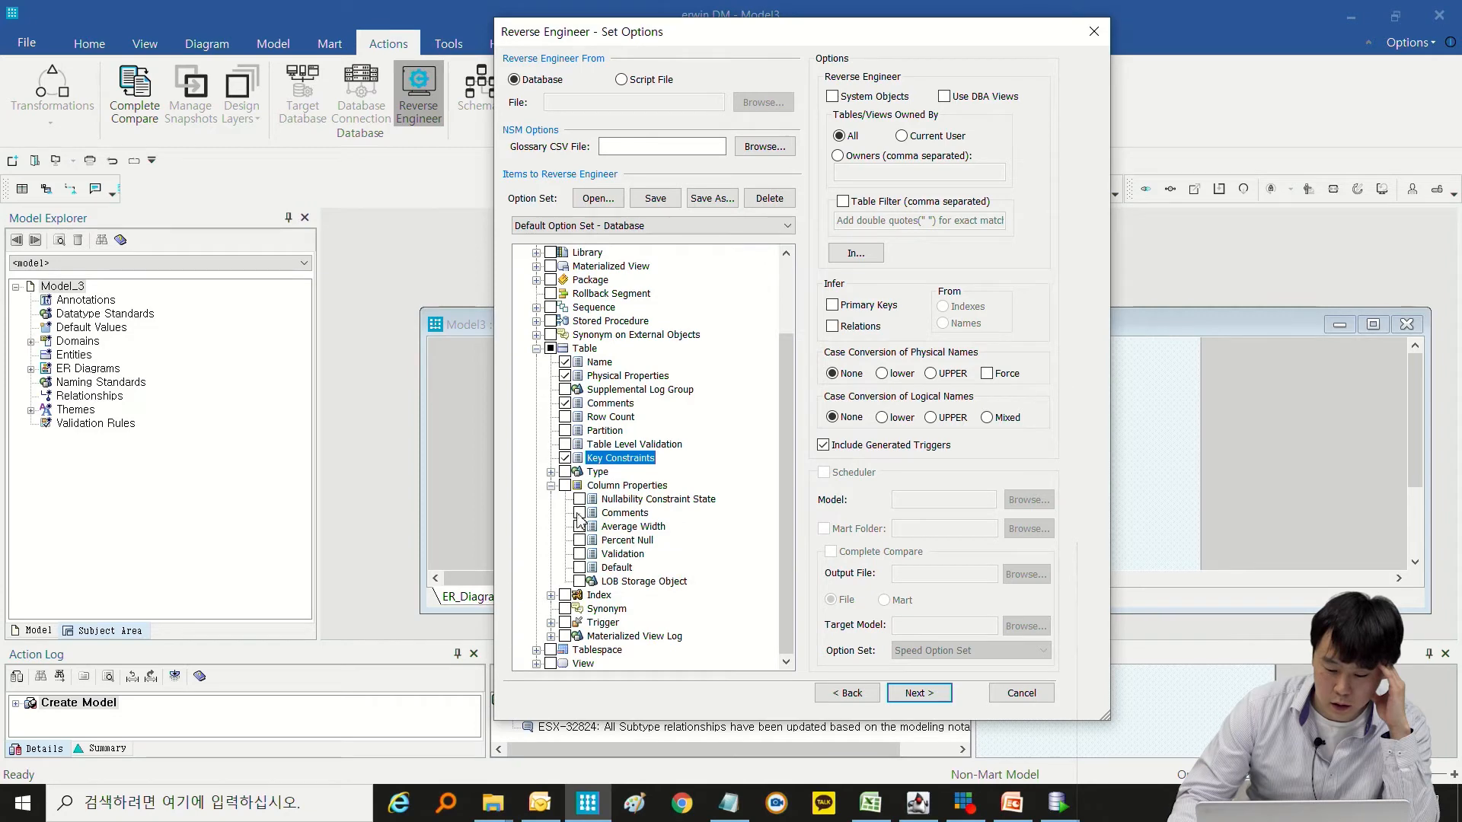
click(580, 514)
click(580, 568)
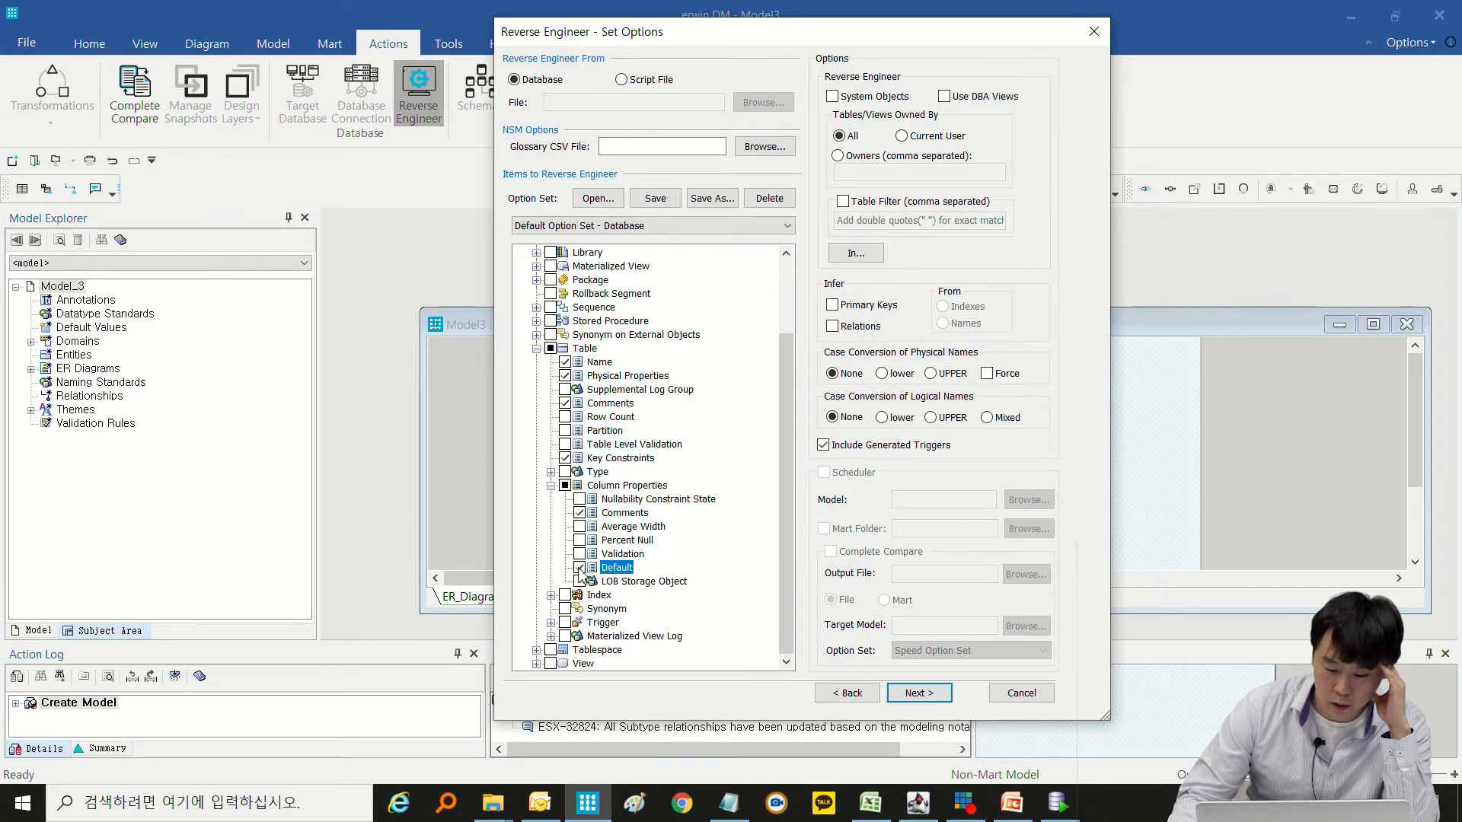
click(551, 595)
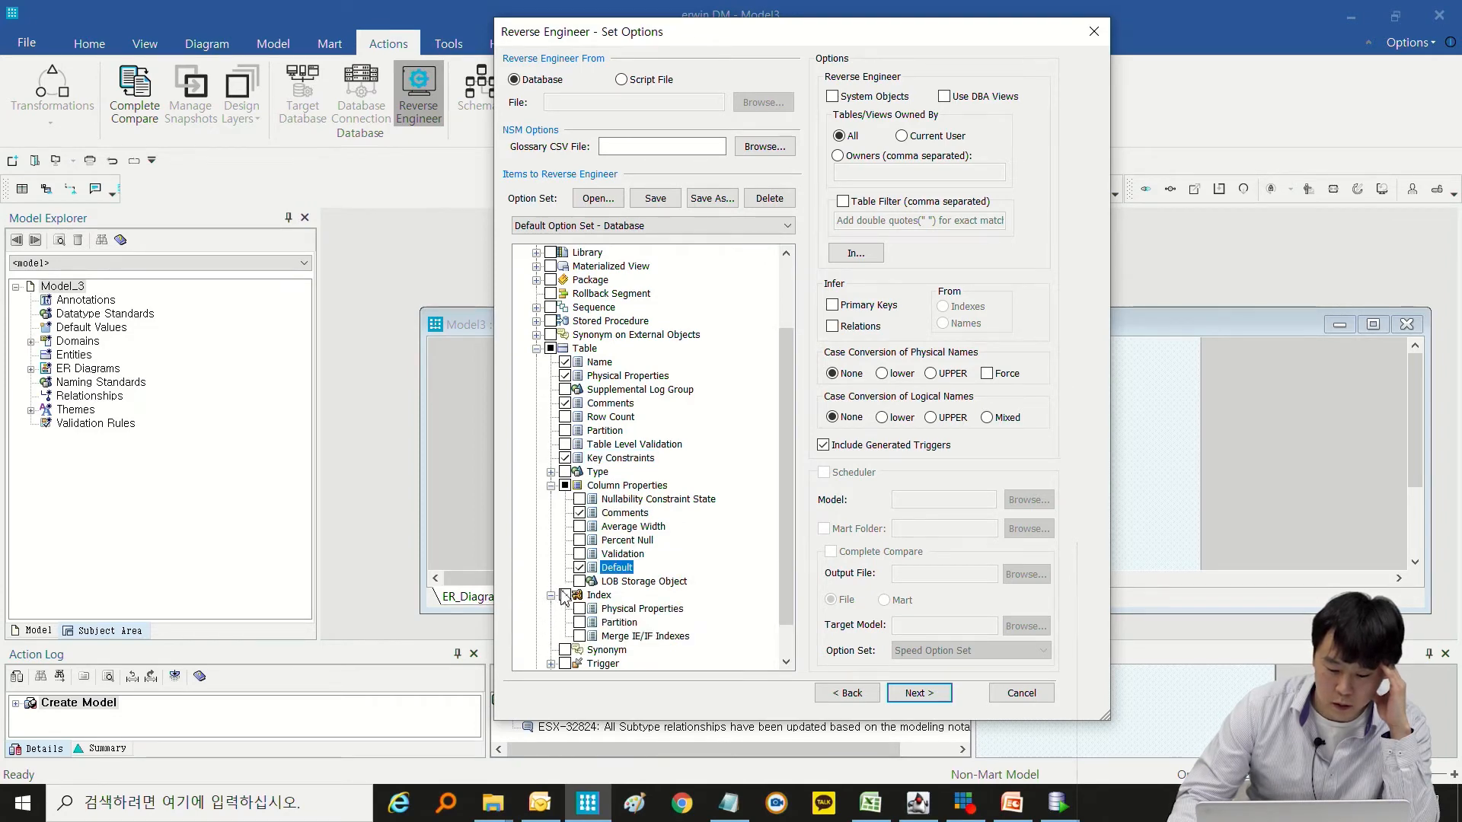
scroll(576, 597, down, 1)
click(579, 567)
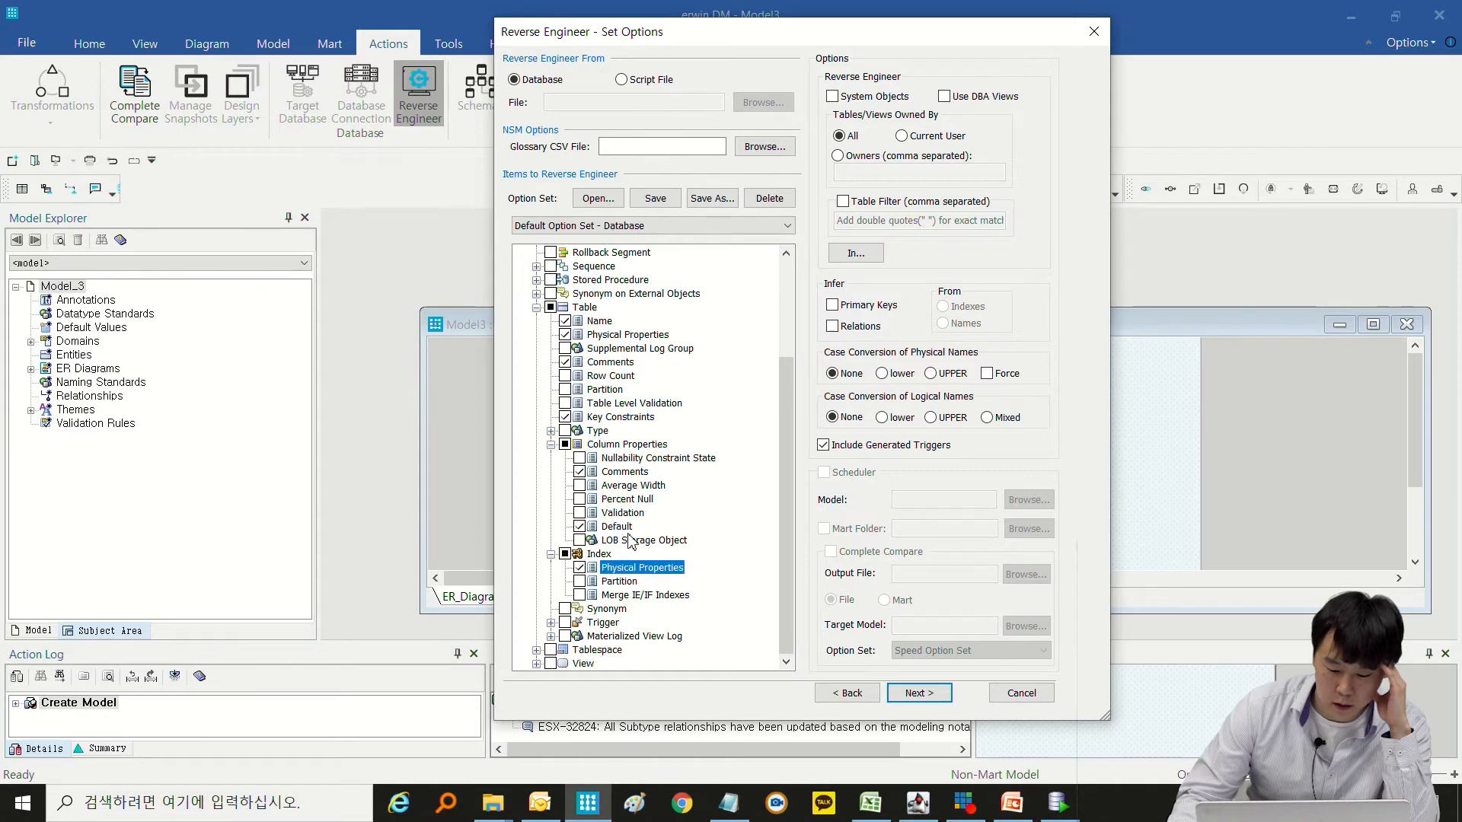
scroll(640, 556, up, 1)
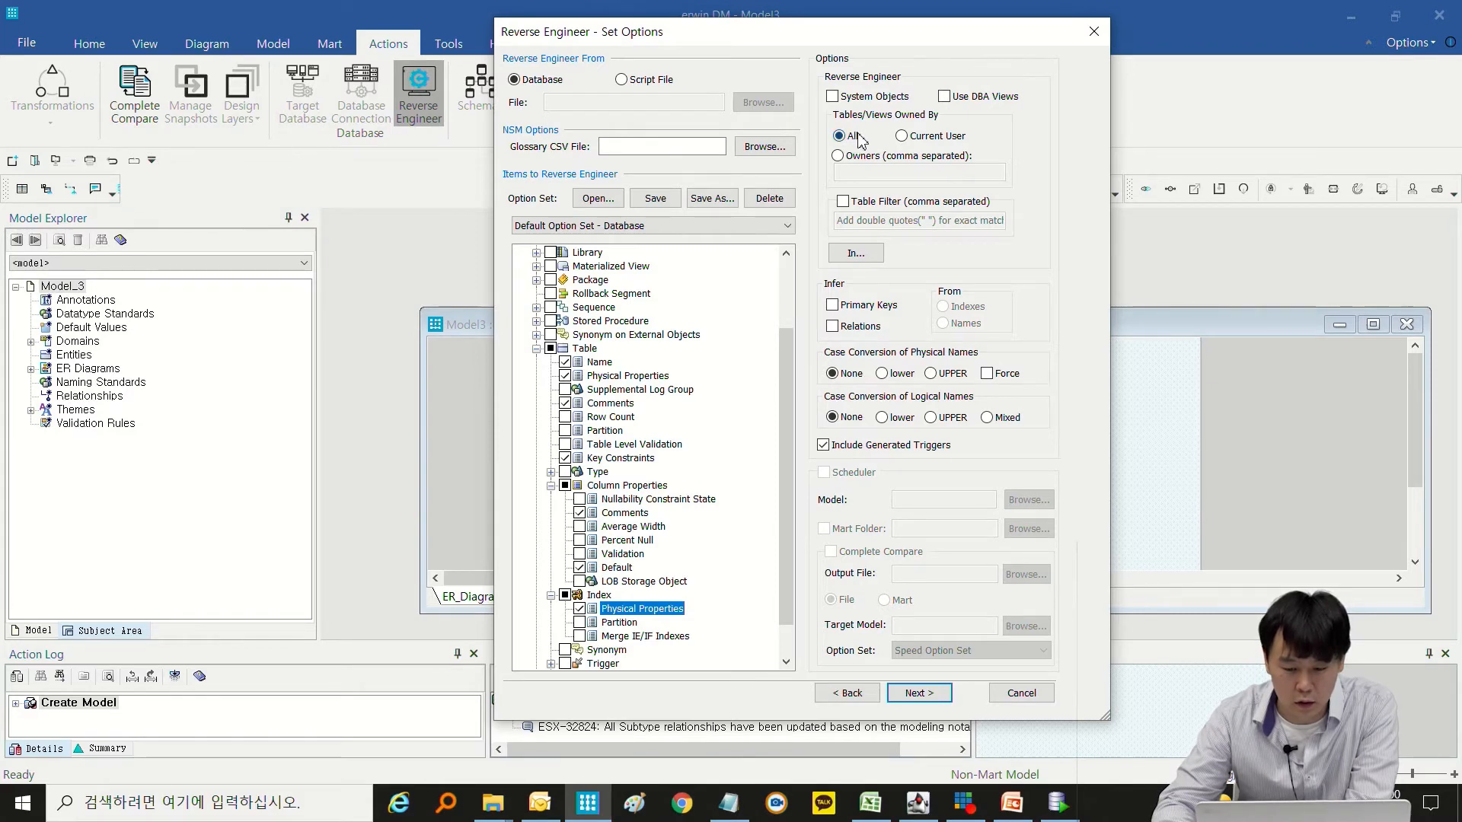
drag(894, 44, 872, 44)
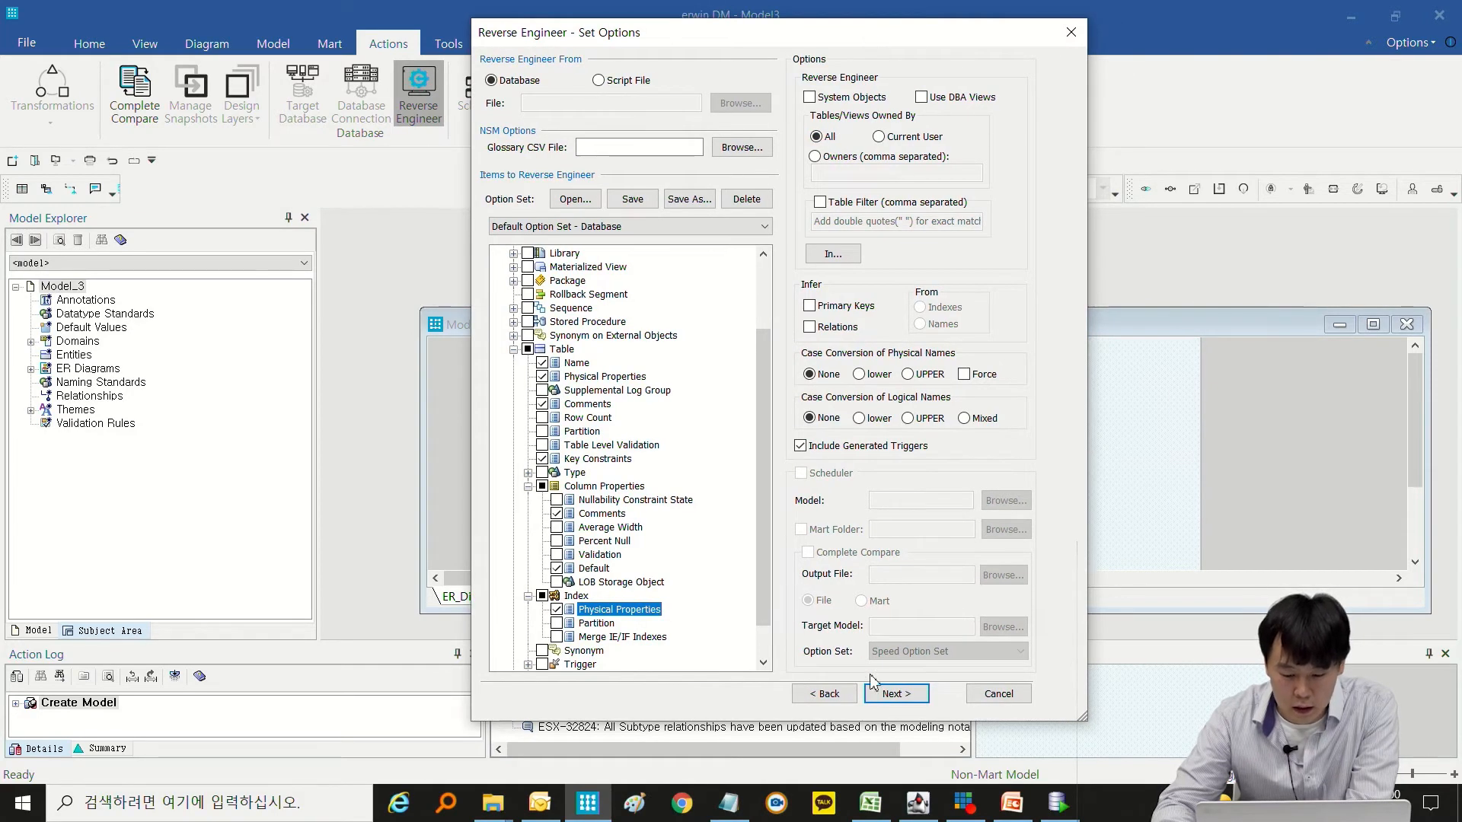
Proceed to the Oracle connection settings, and close them without connecting.
click(883, 692)
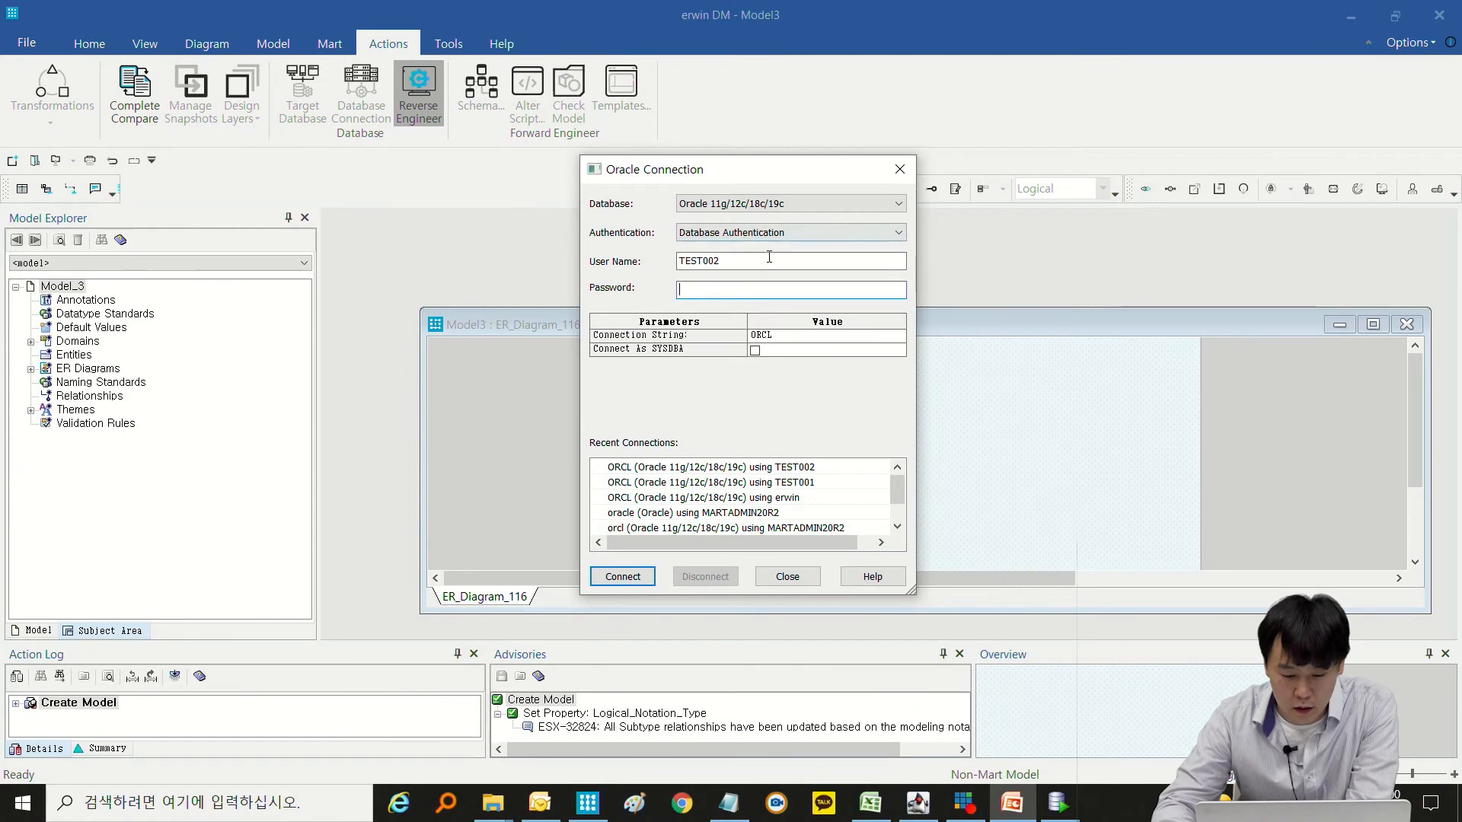
drag(741, 262, 642, 255)
click(685, 291)
click(760, 584)
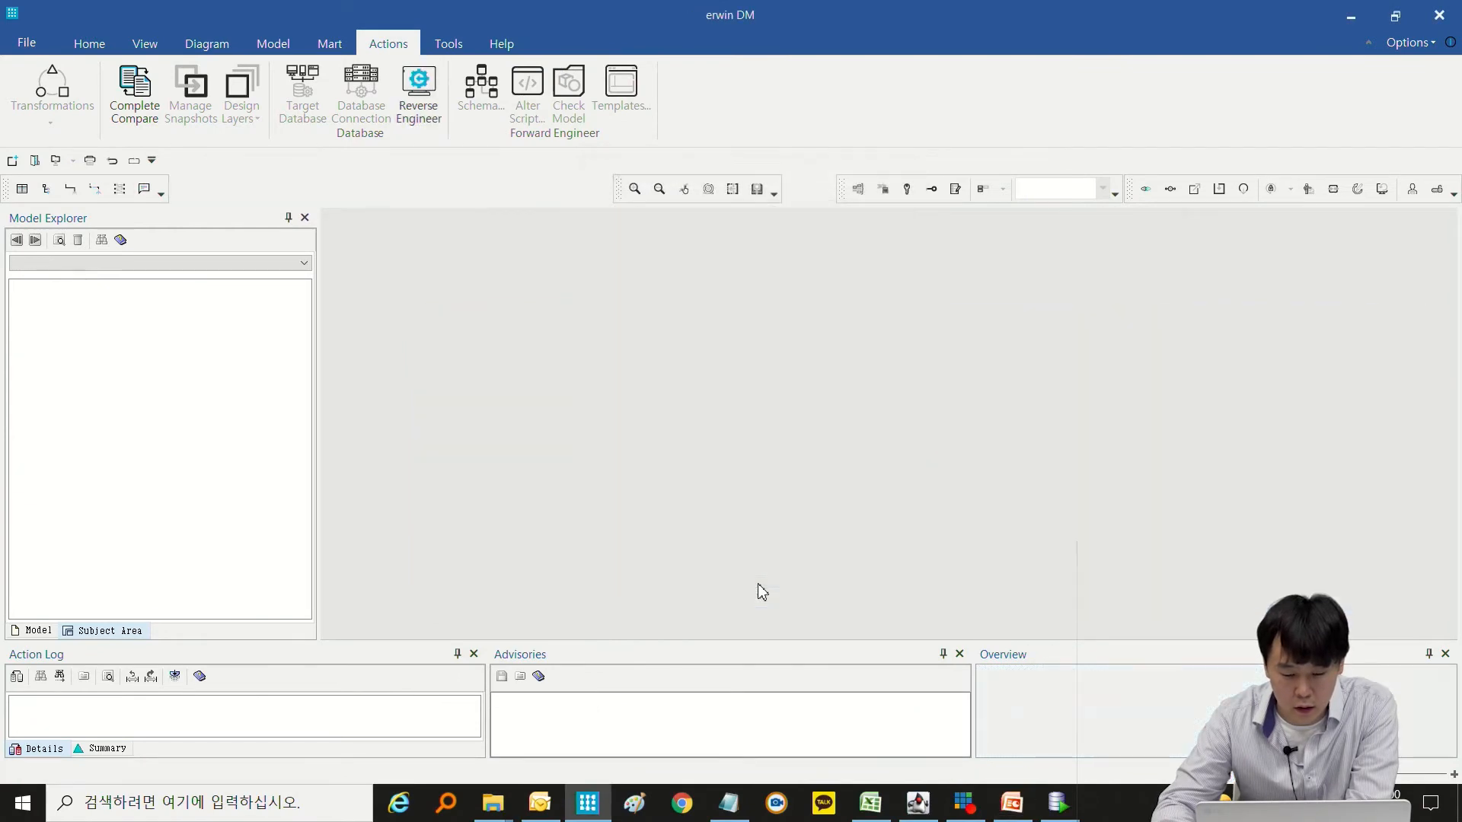
Restart reverse engineering with a new Logical/Physical Oracle model, including only the table Name, Physical Properties, Key Constraints and Comments.
click(418, 95)
click(787, 431)
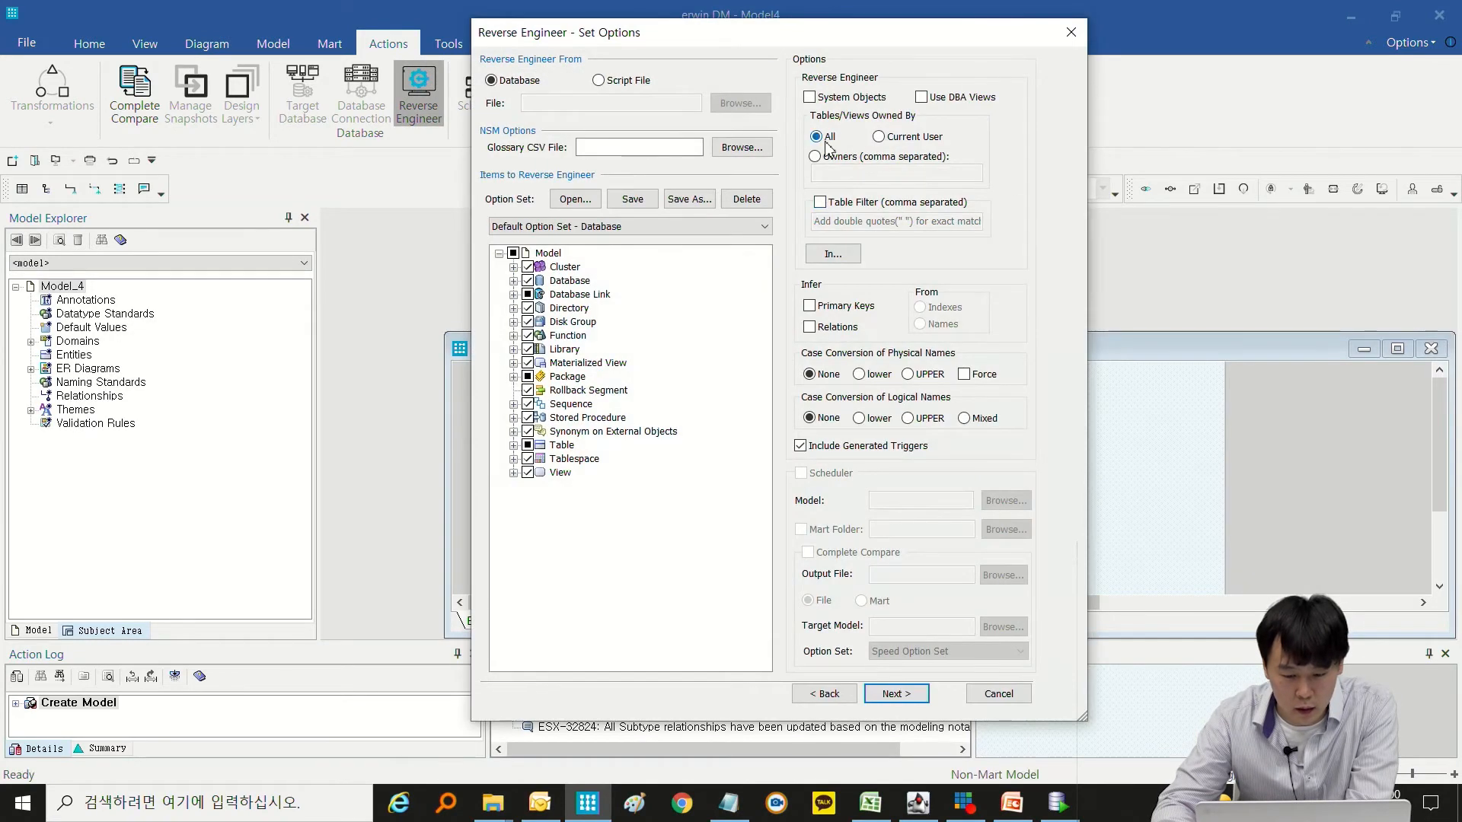
click(513, 252)
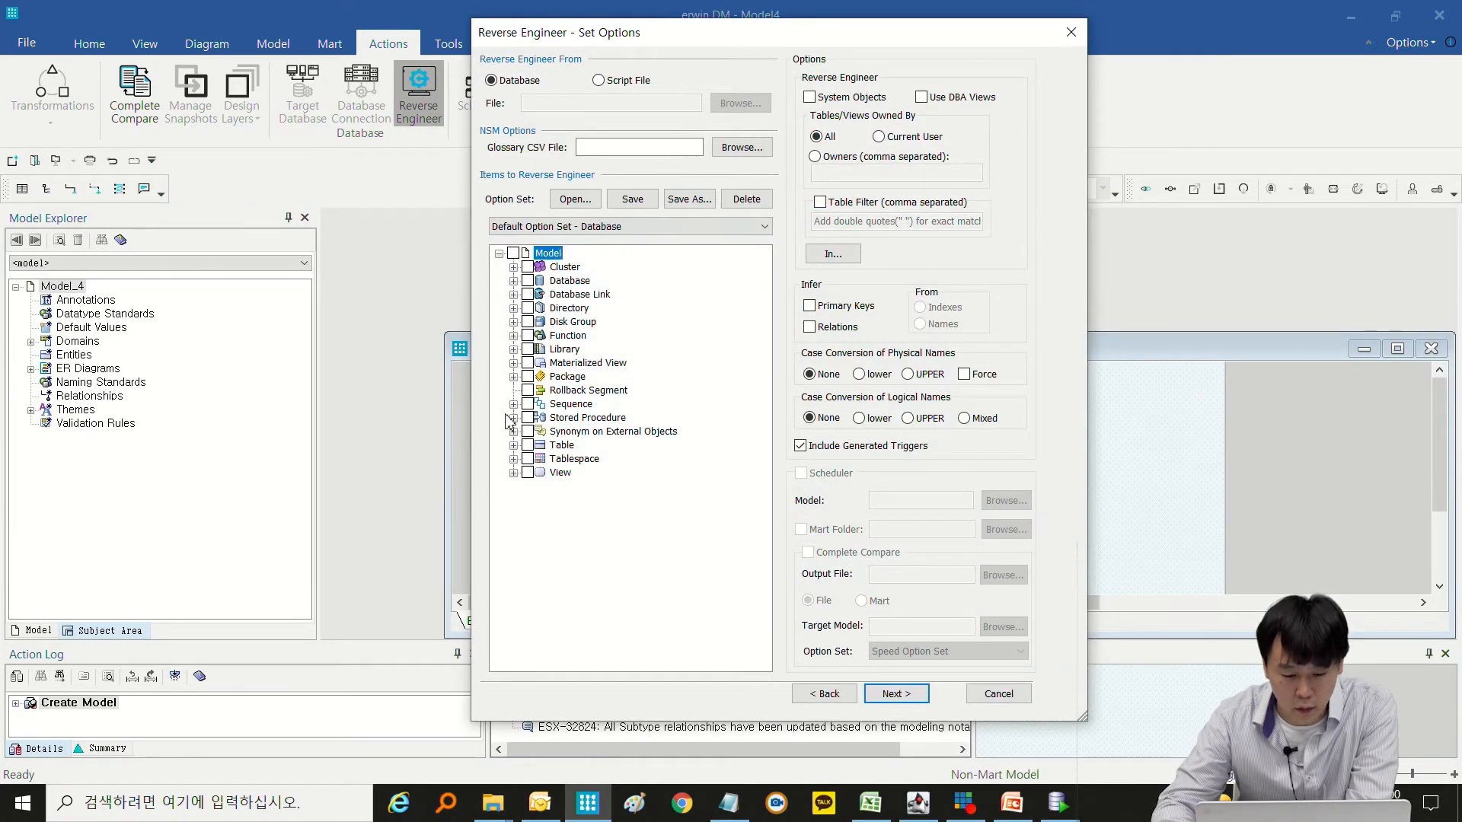
click(513, 444)
click(542, 458)
click(542, 472)
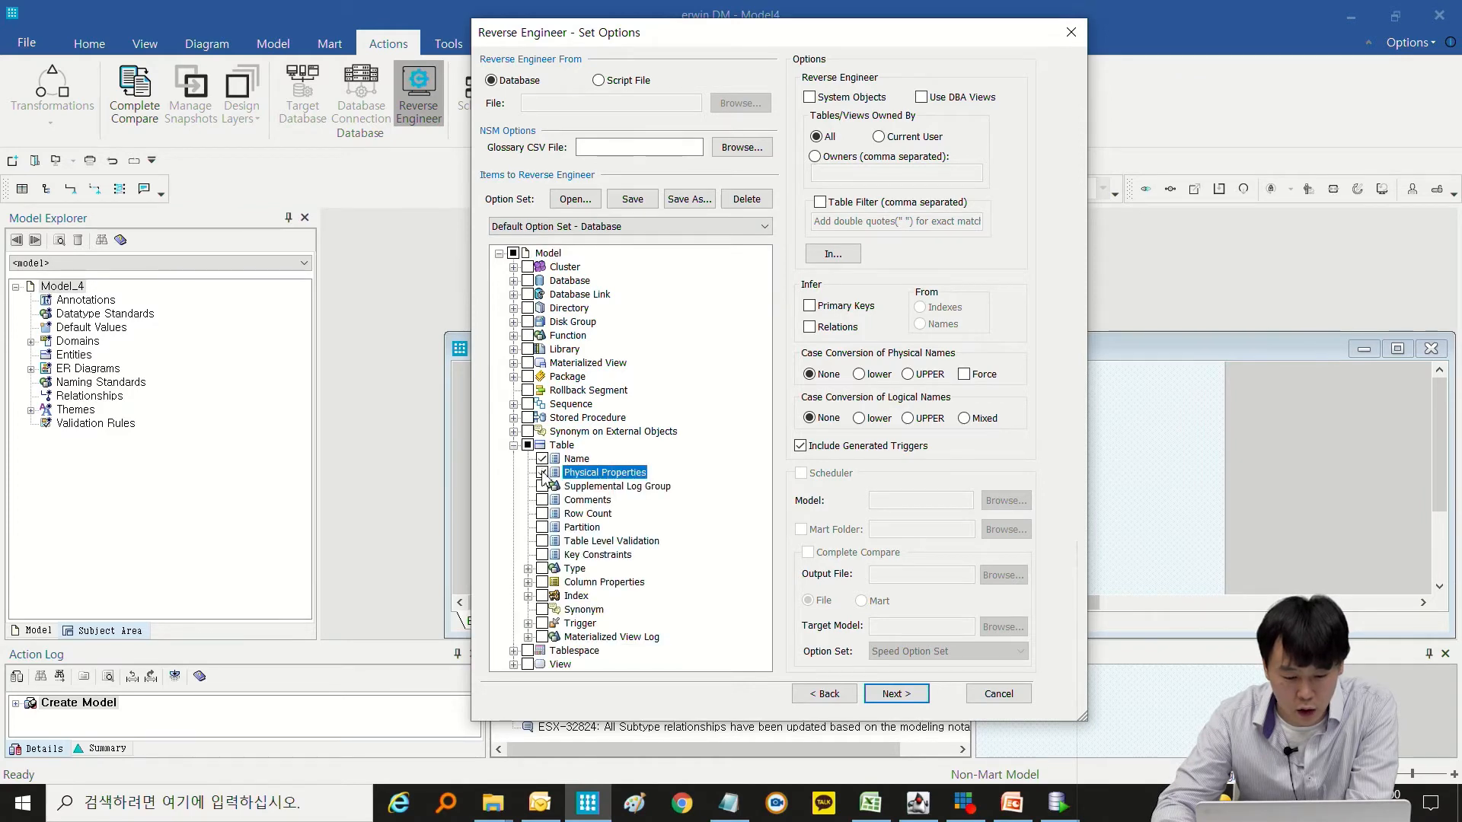
click(542, 554)
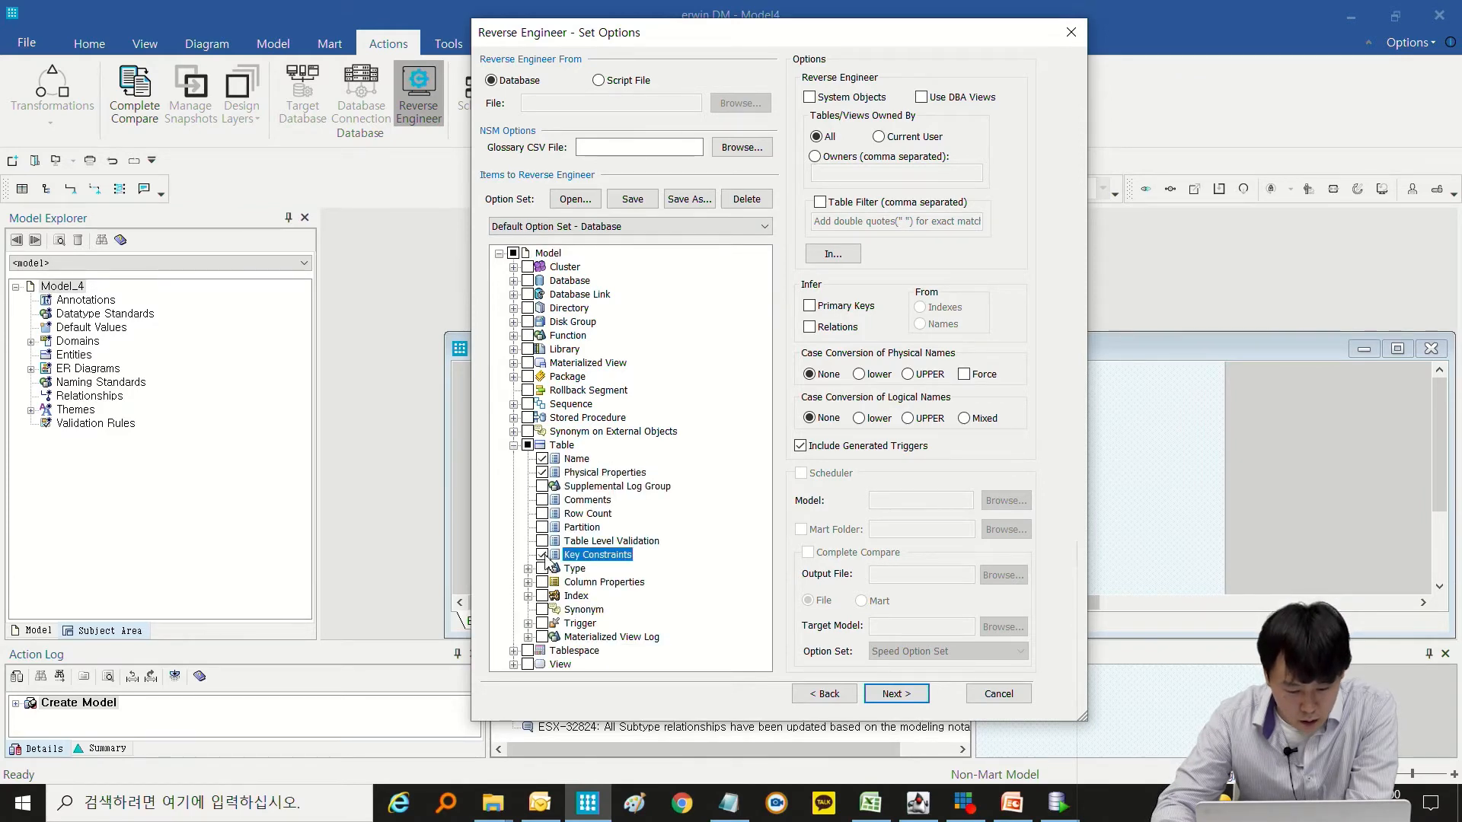
click(552, 501)
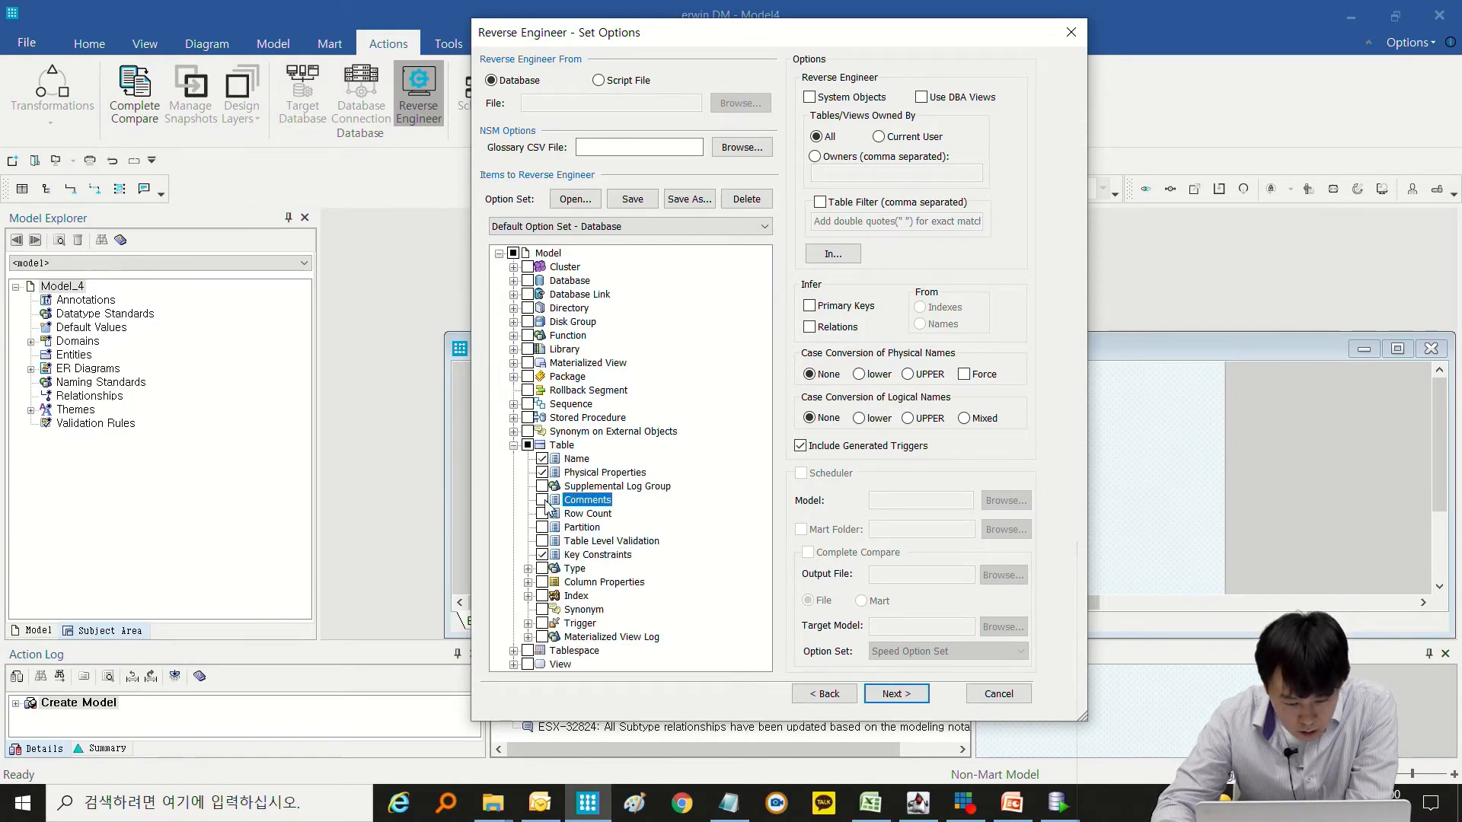
Add column Comments and Default, plus index Physical Properties, to the items to reverse engineer.
click(528, 582)
click(557, 596)
click(557, 650)
scroll(561, 647, down, 2)
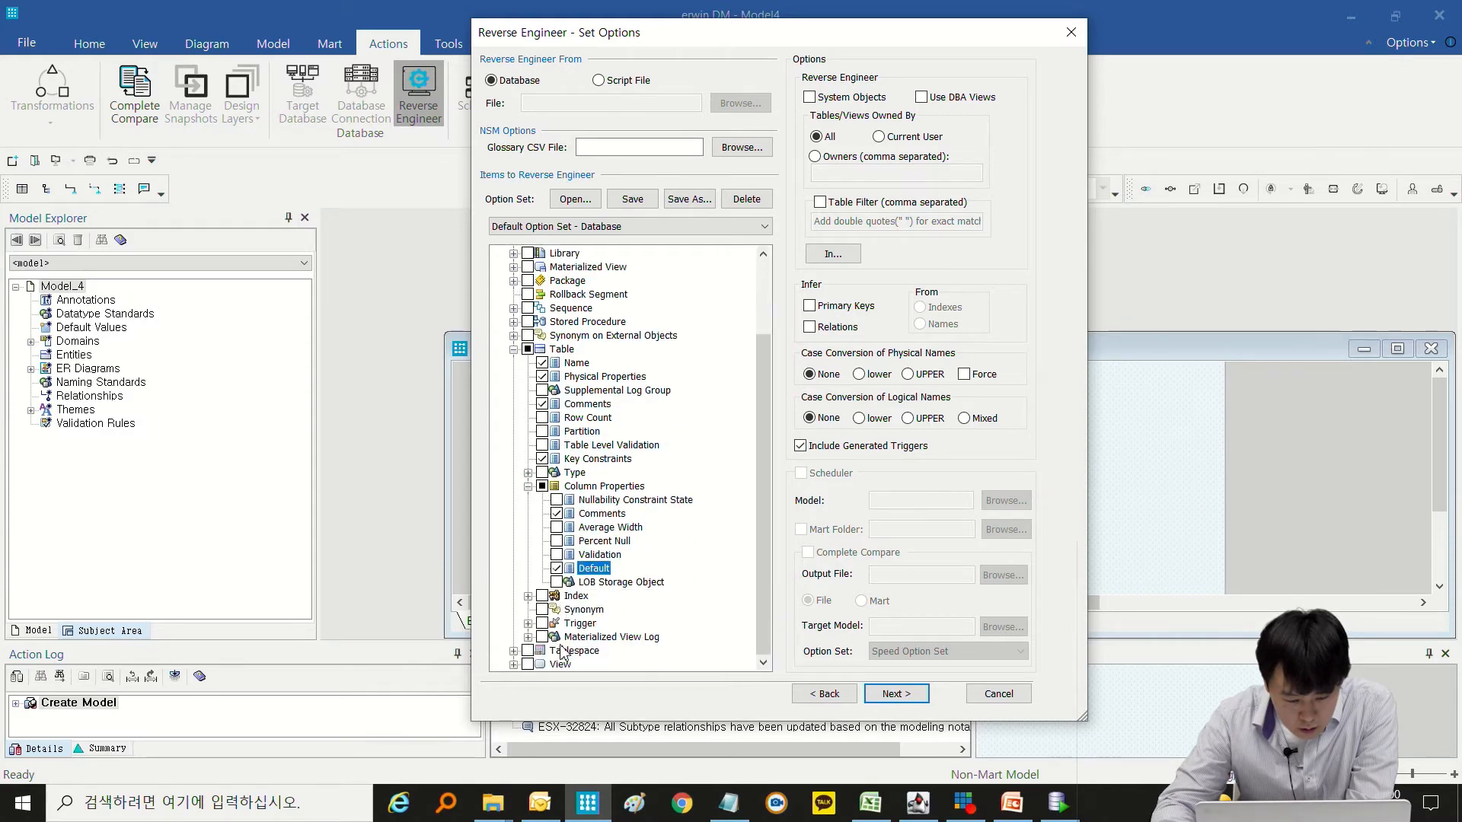
click(527, 595)
click(556, 609)
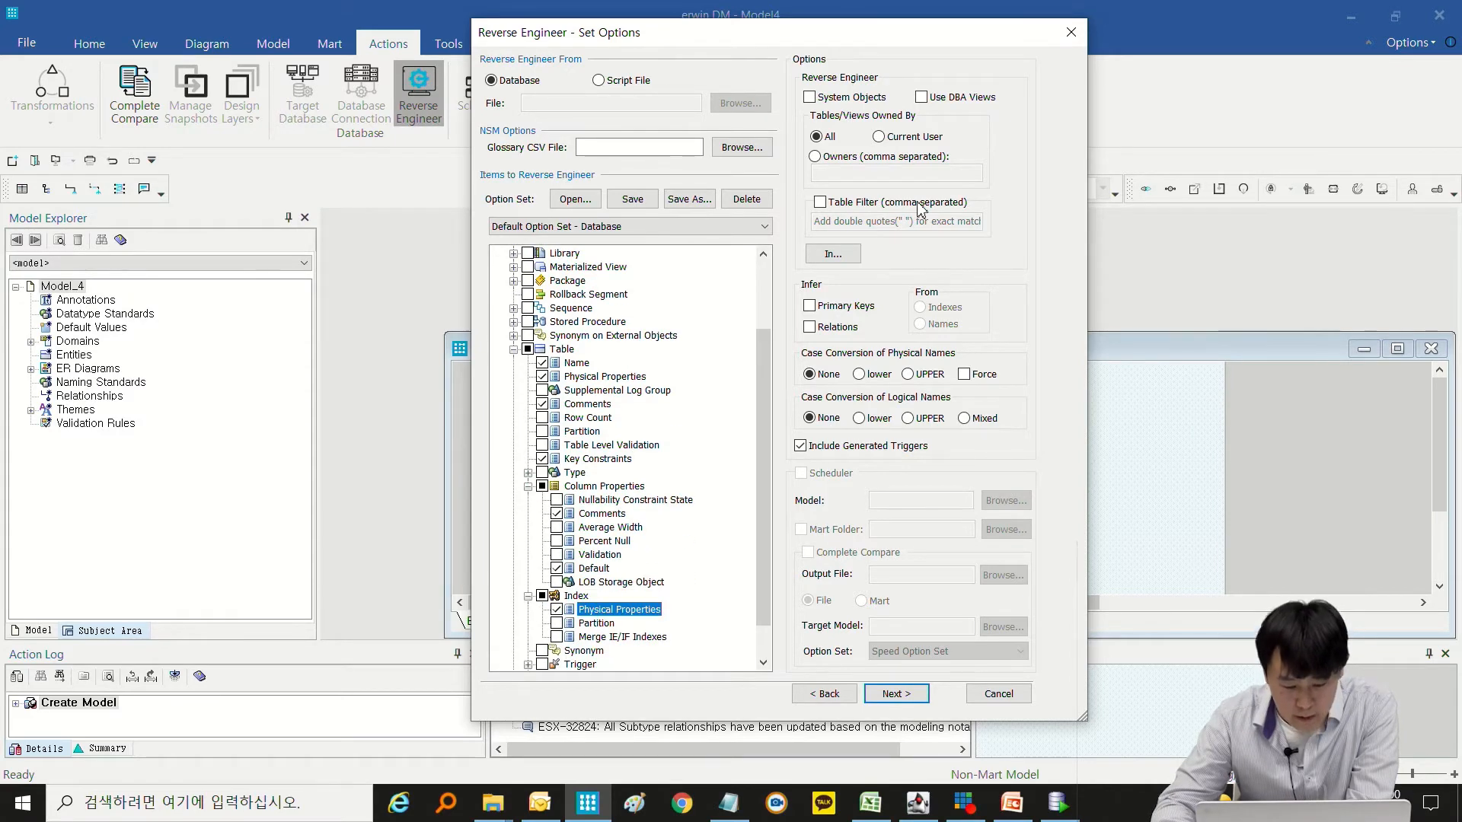
click(916, 138)
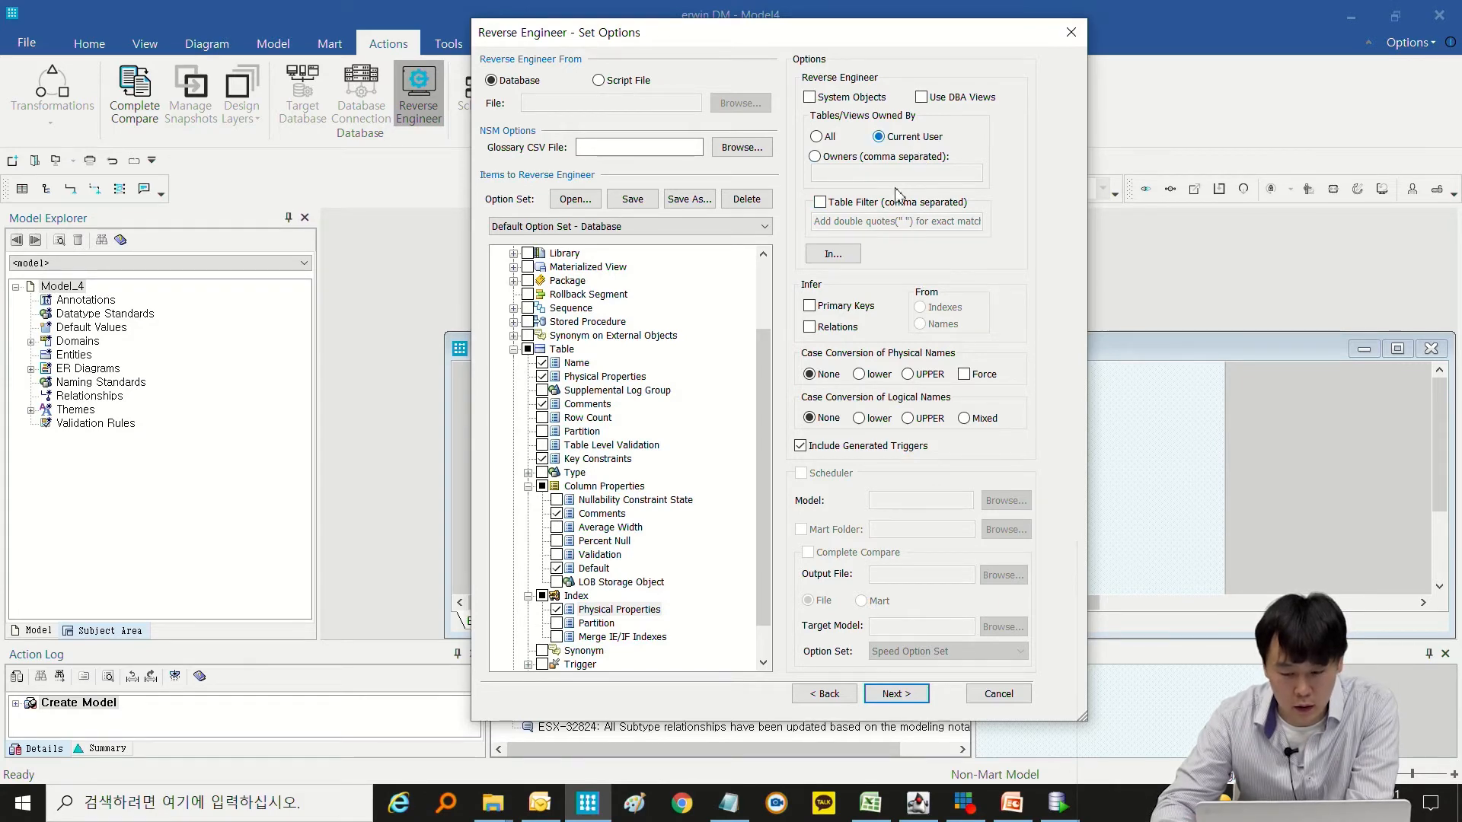
click(868, 158)
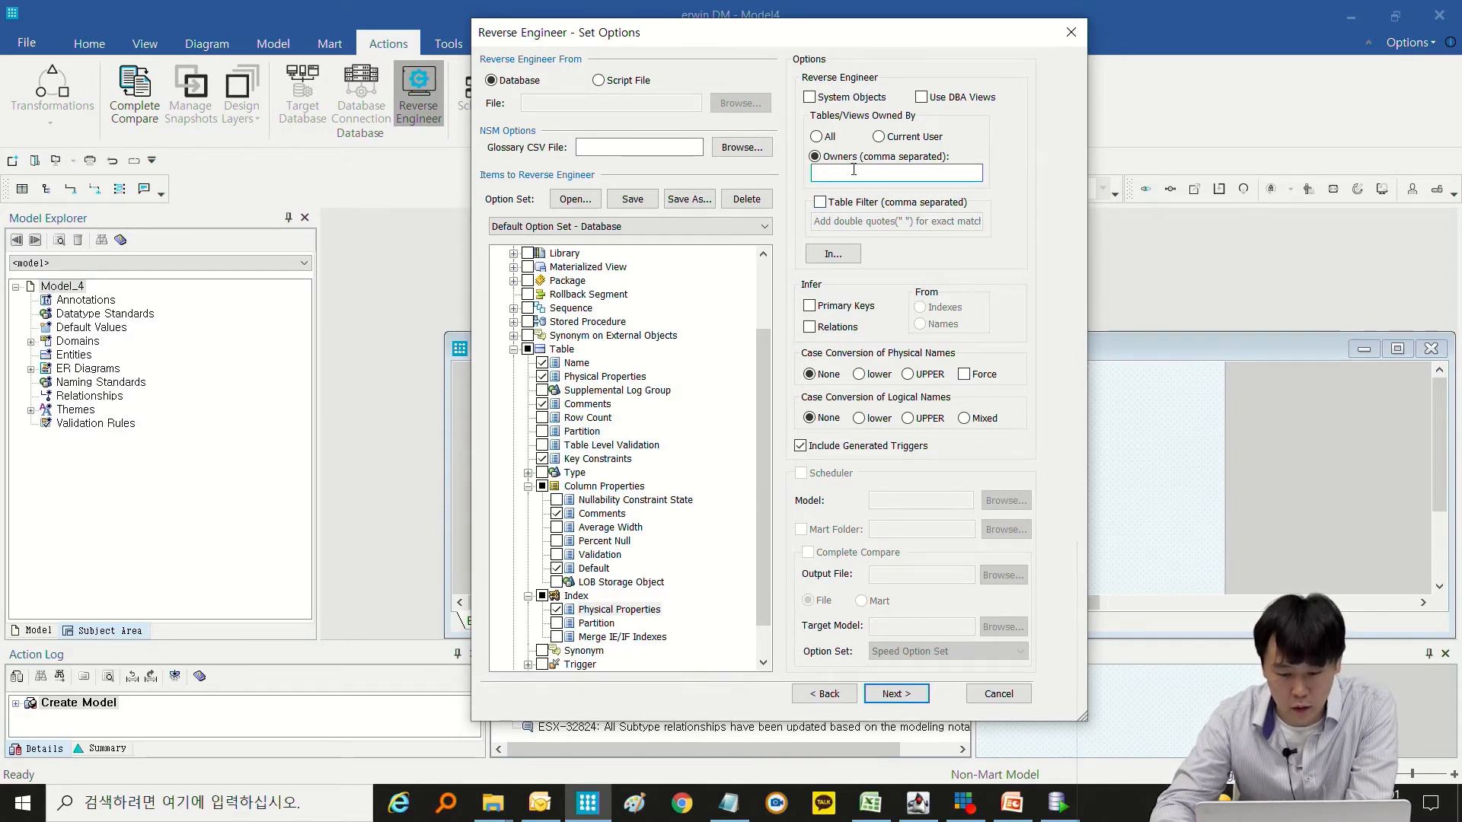
click(844, 207)
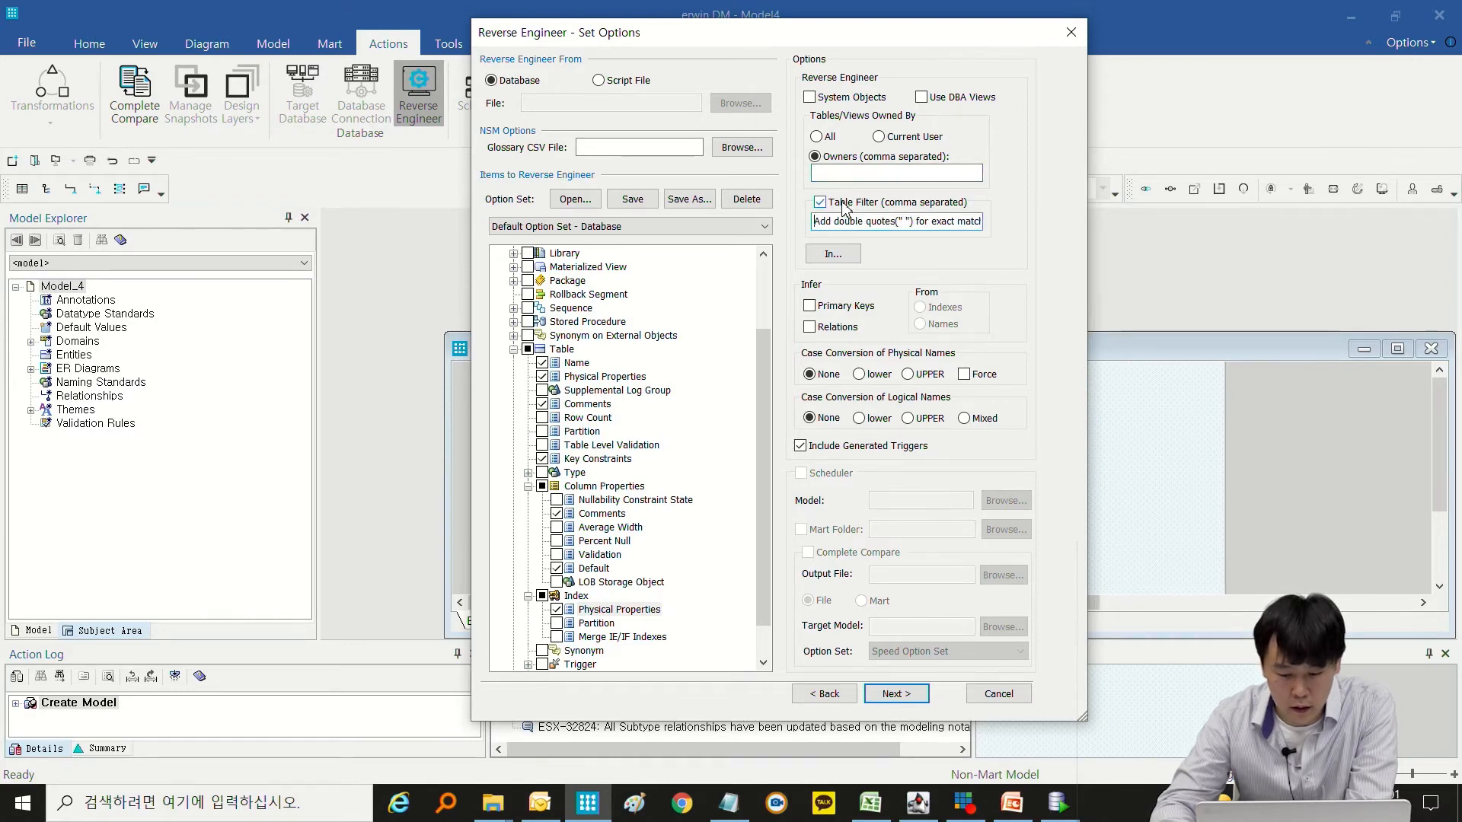
click(814, 222)
drag(815, 222, 747, 214)
click(957, 223)
click(908, 223)
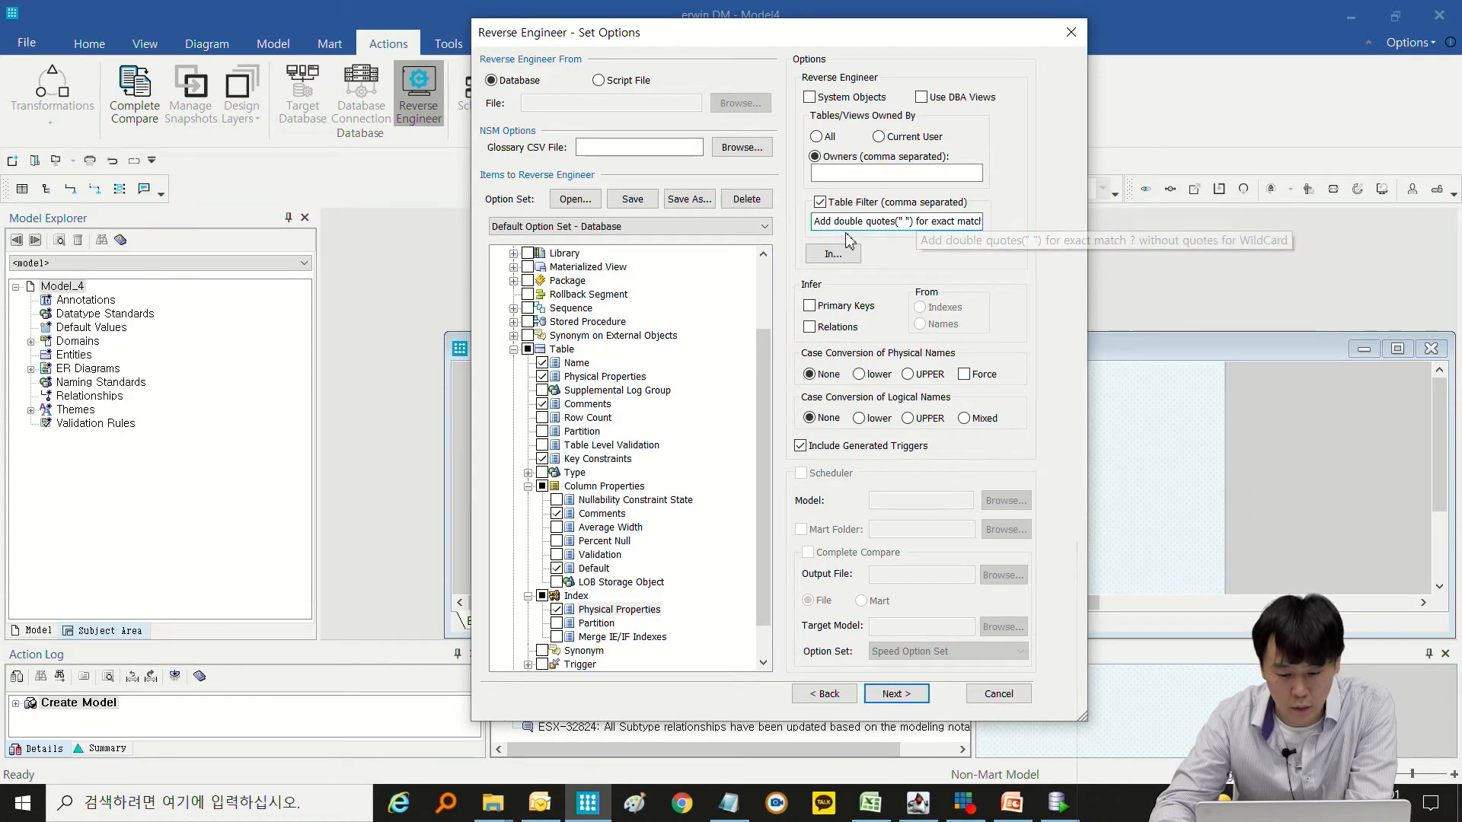
click(820, 202)
click(835, 255)
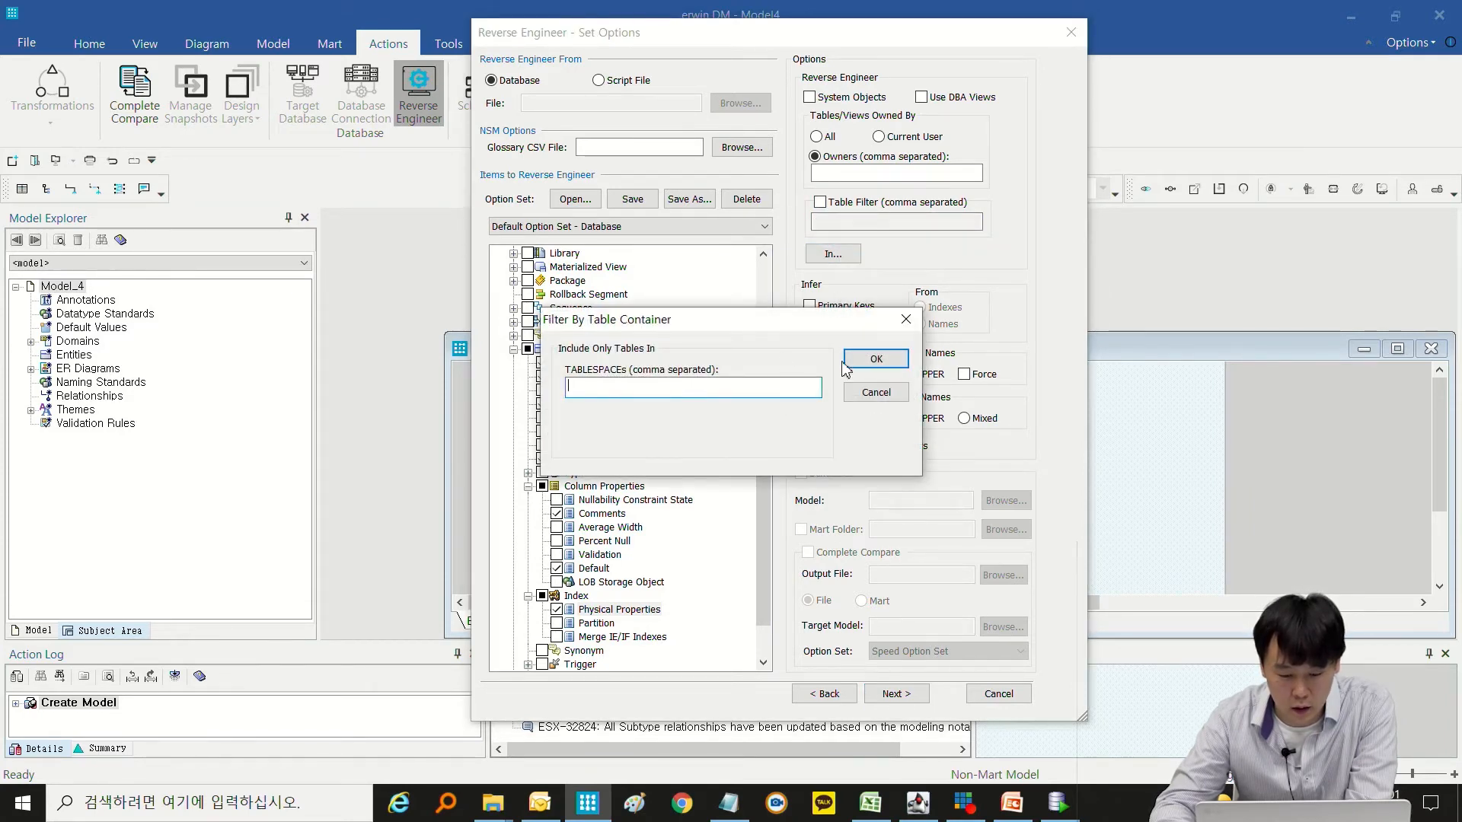
click(879, 395)
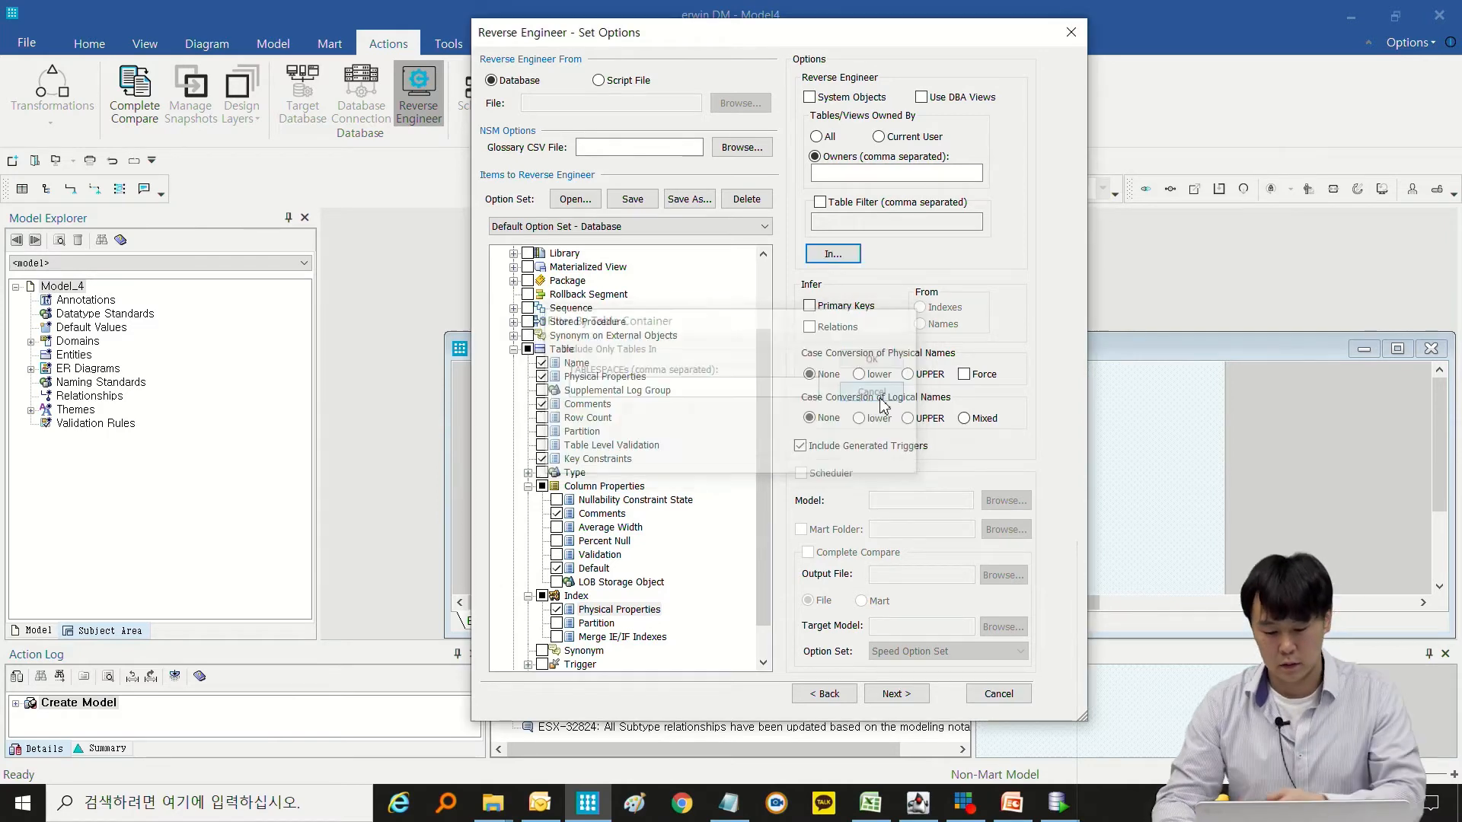
Limit reverse engineering to tables and views owned by the current user, leave primary keys and relations uninferred, and proceed to the Oracle connection.
click(936, 139)
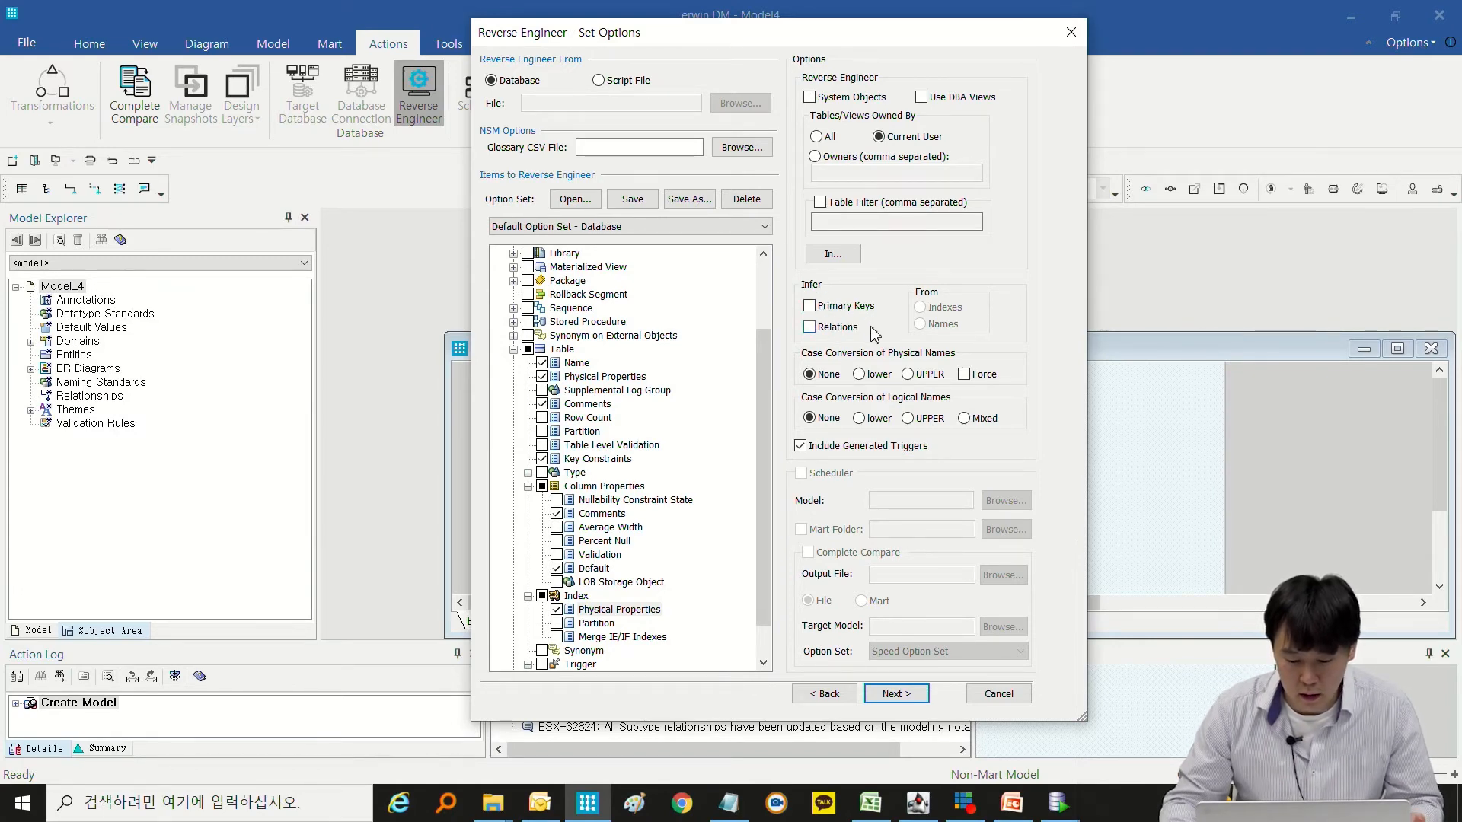
click(818, 308)
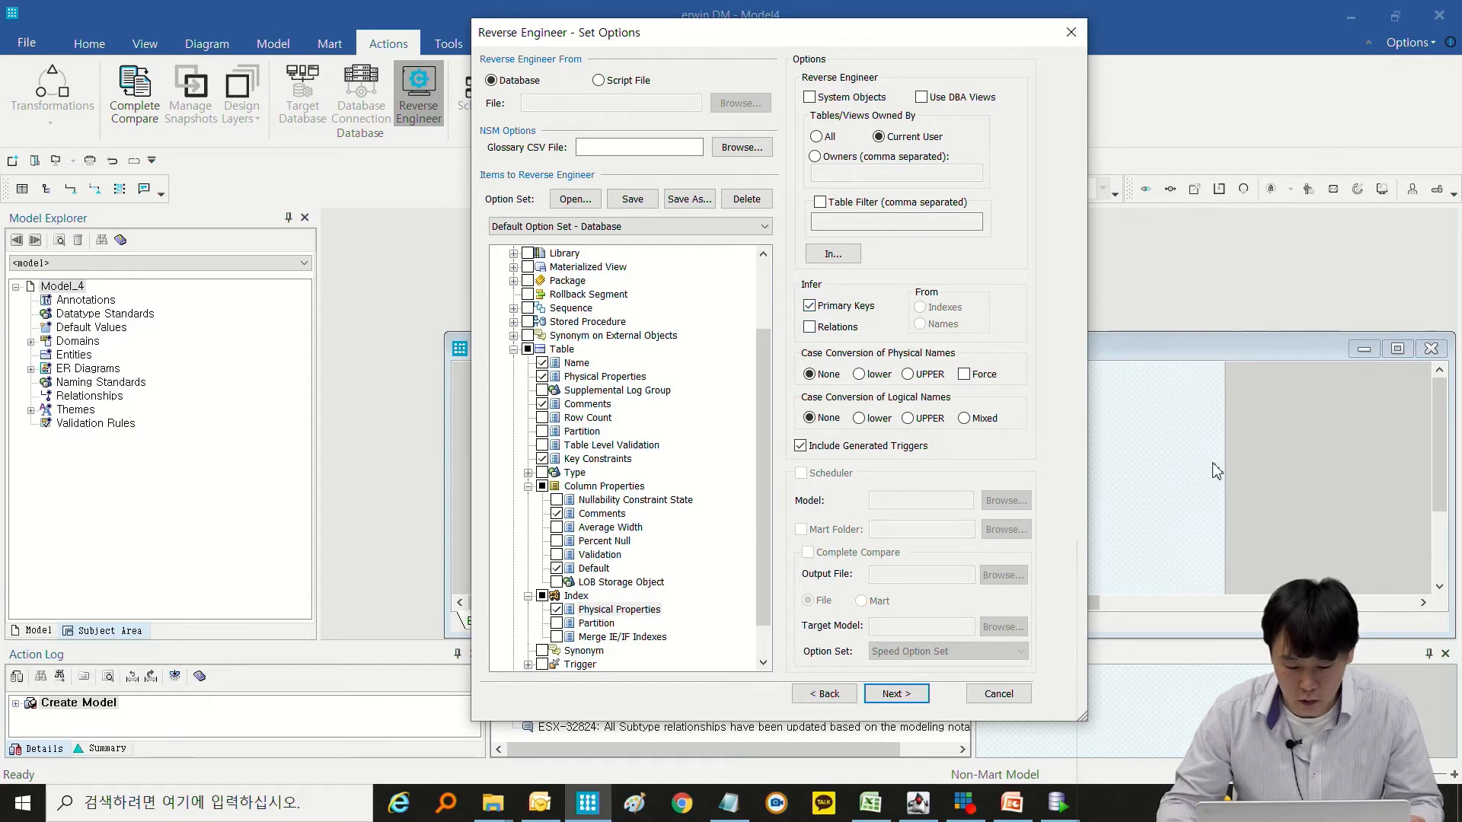
click(834, 330)
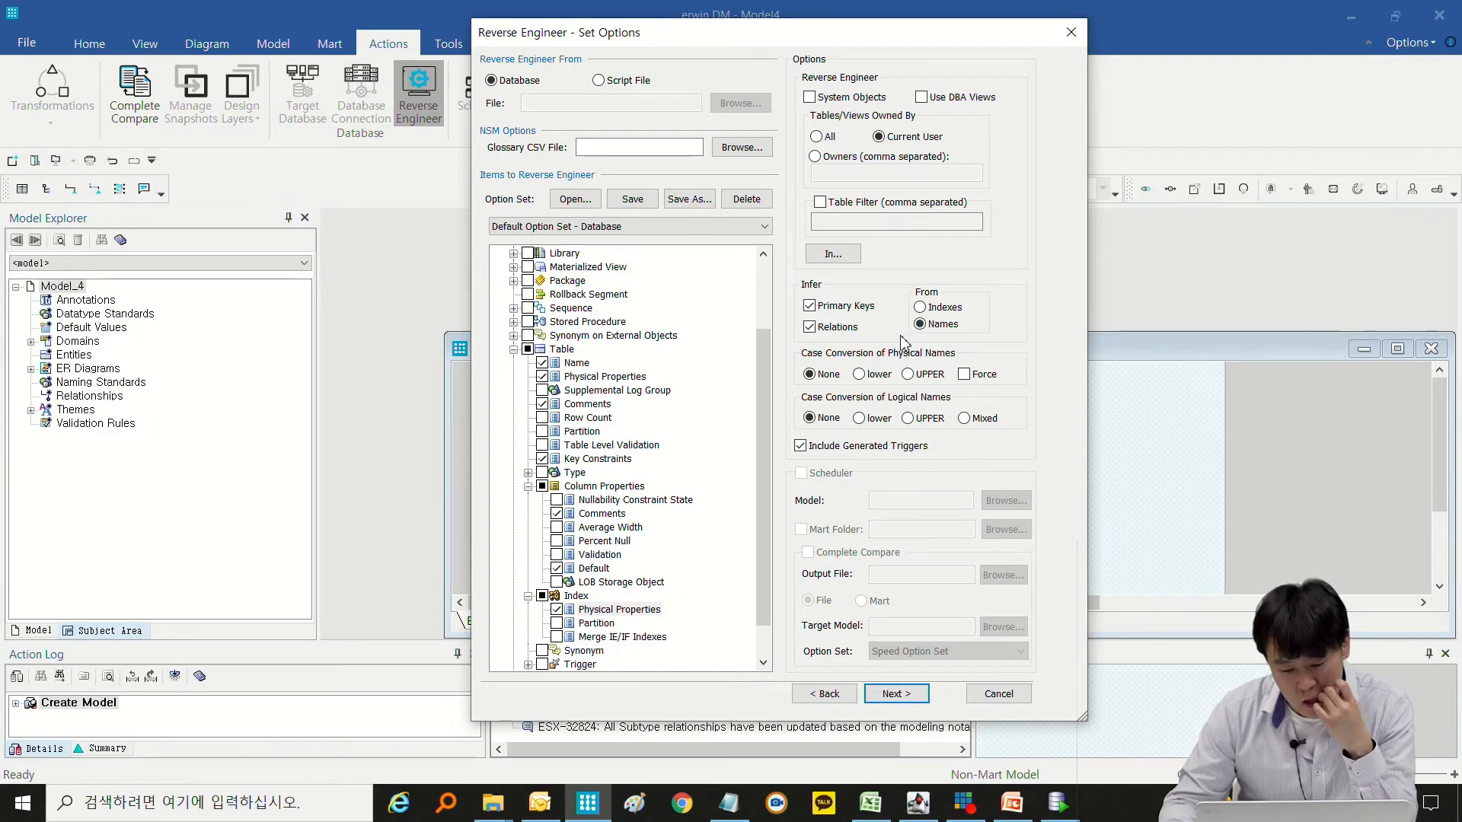
click(852, 332)
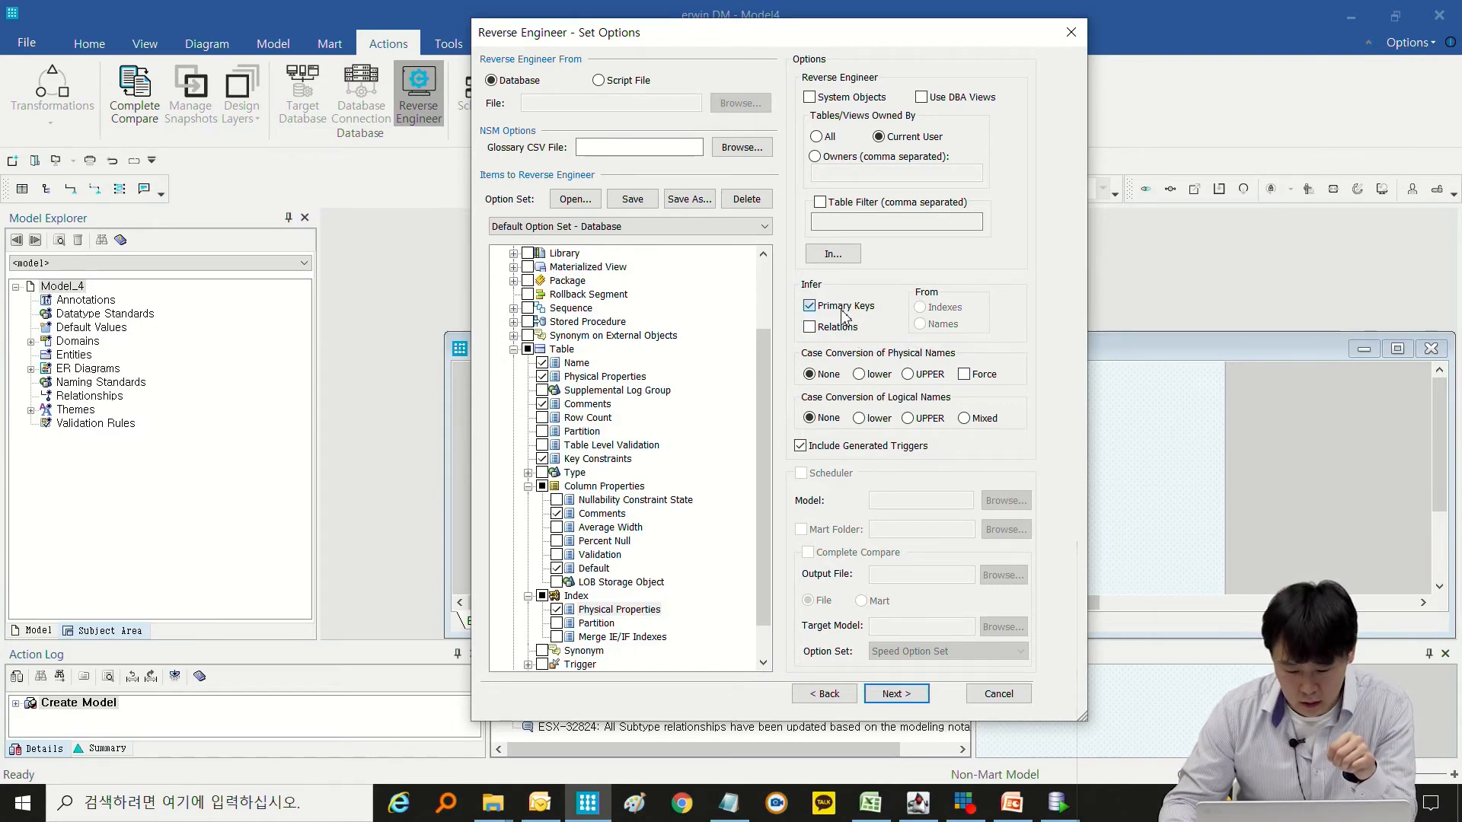
drag(848, 47, 767, 43)
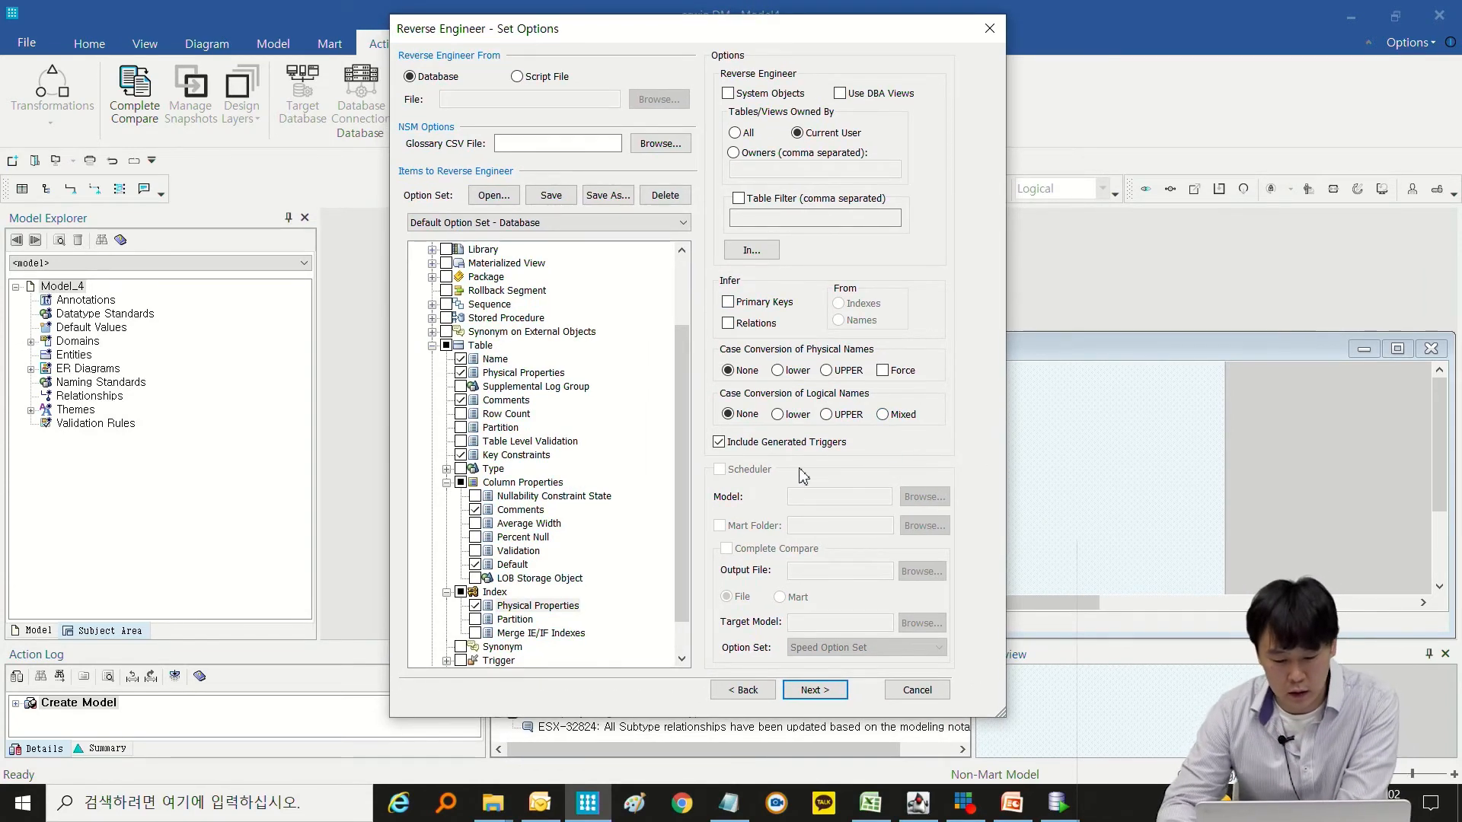
click(815, 690)
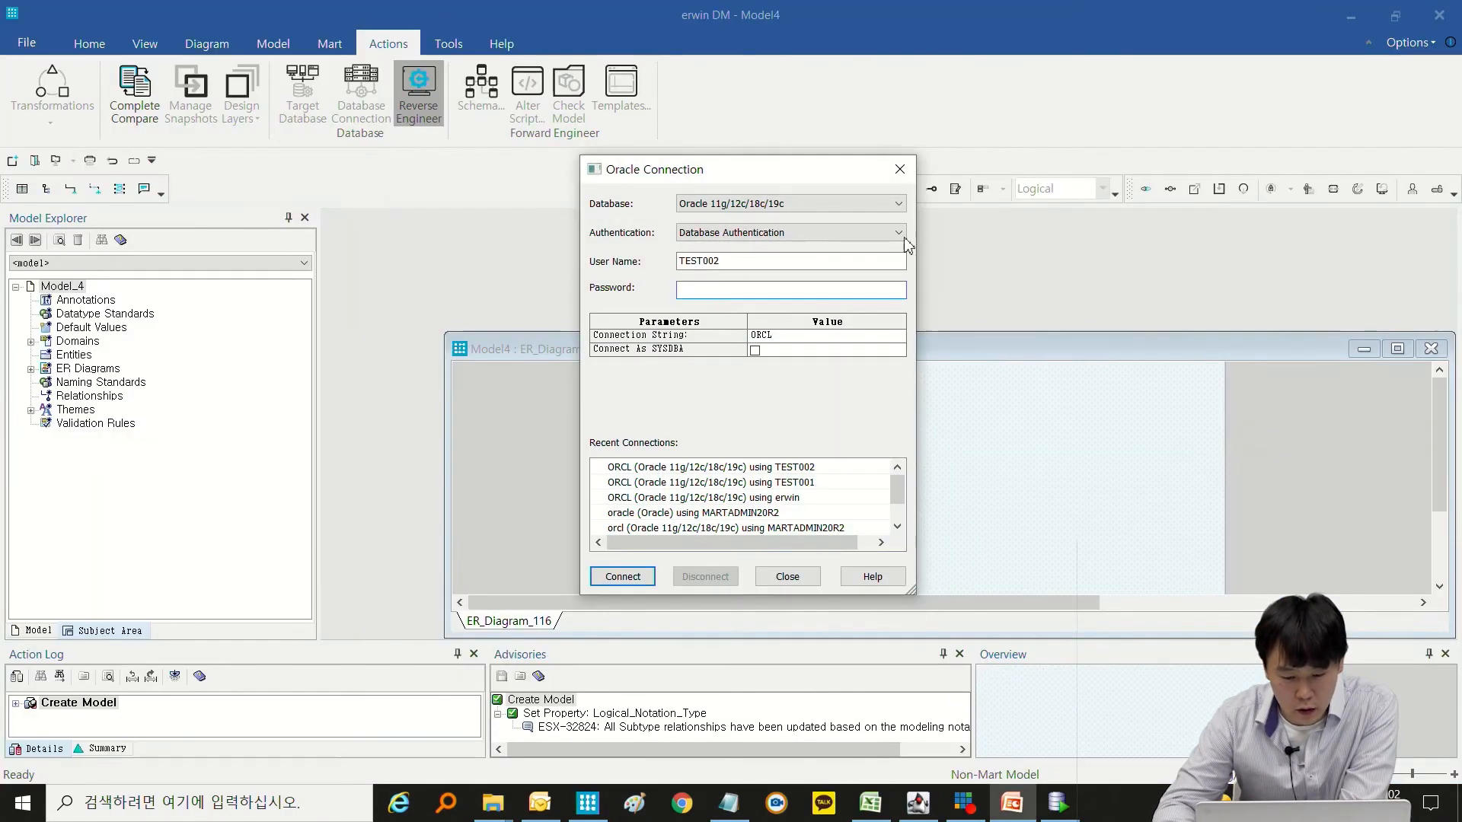
Try to connect to the ORCL database as TEST002 with the account password.
drag(712, 262, 638, 251)
drag(729, 261, 640, 263)
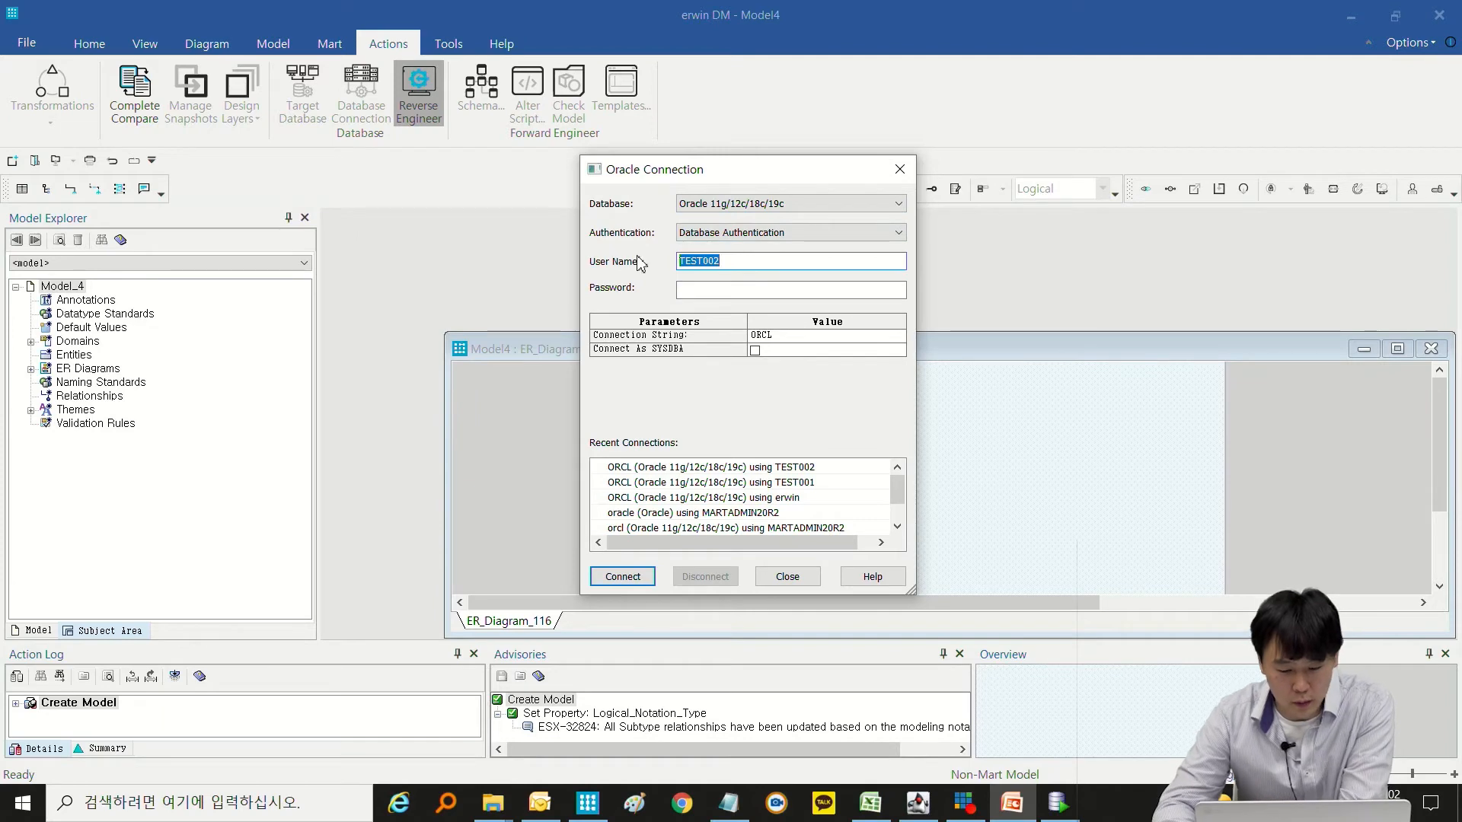
click(746, 292)
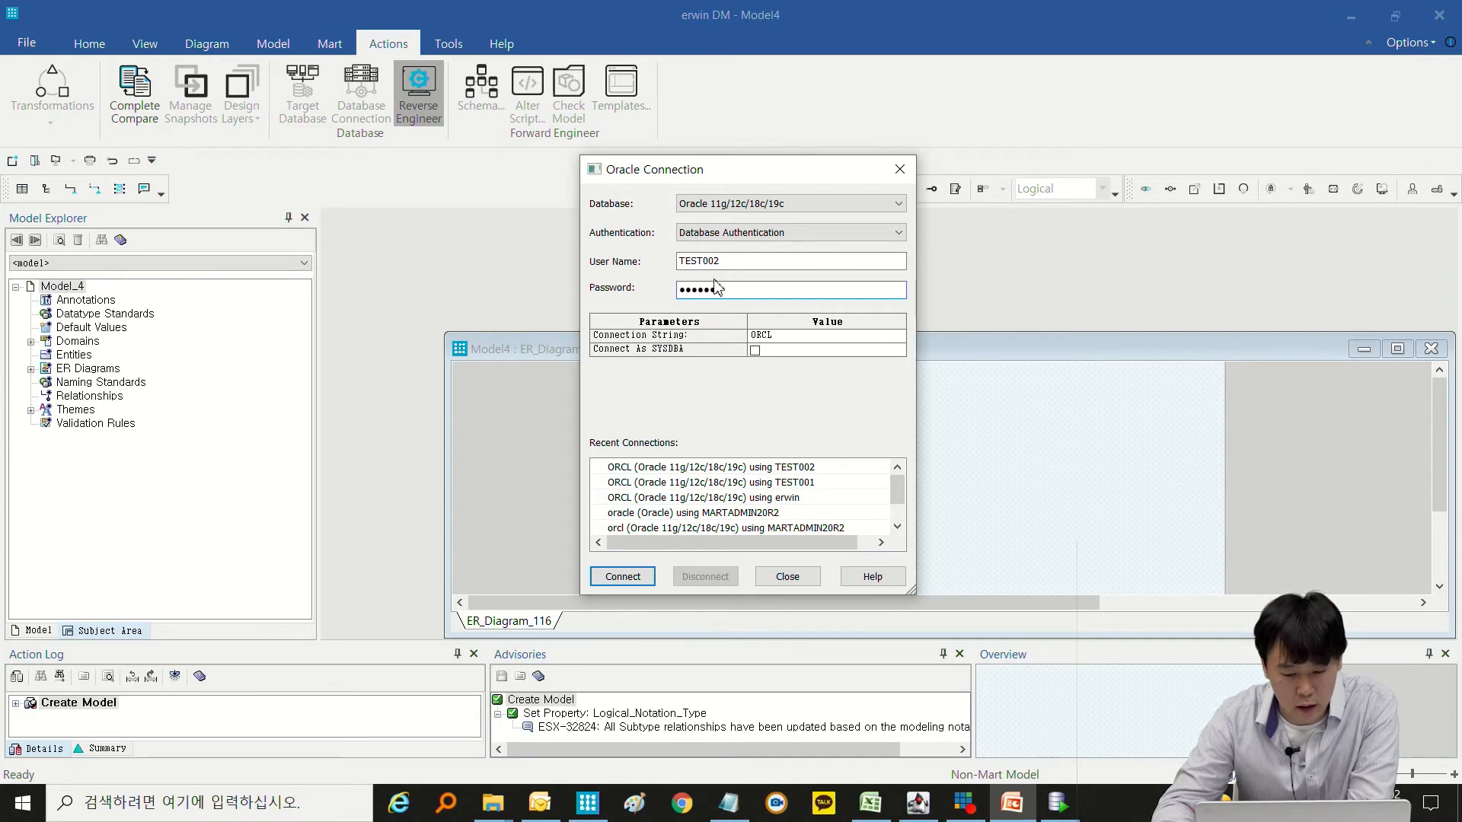
click(623, 586)
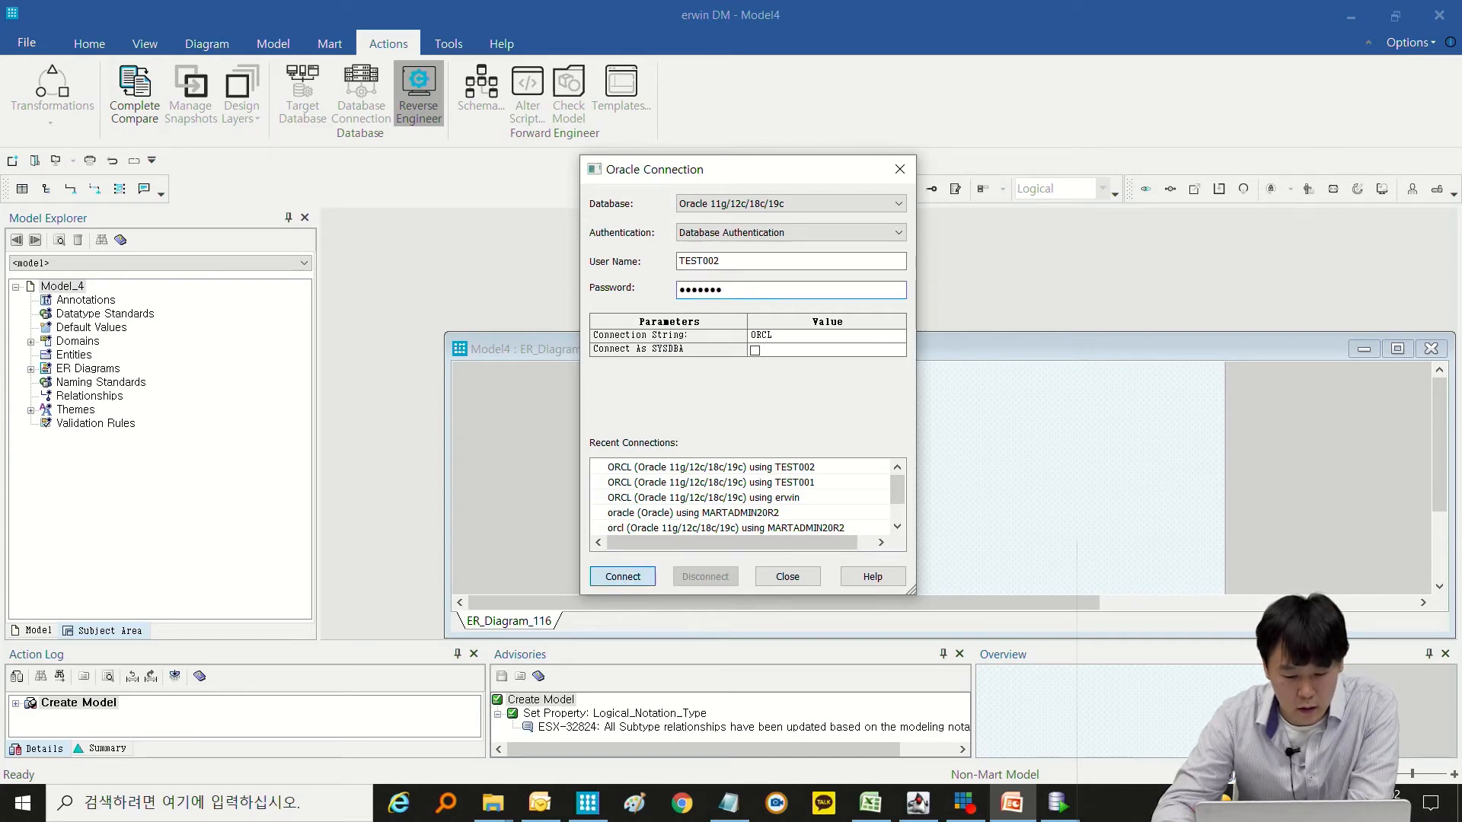
Re-enter the account password for TEST002 and connect to ORCL to reverse engineer its schema into the model.
click(868, 426)
click(739, 261)
key(Tab)
text(••••)
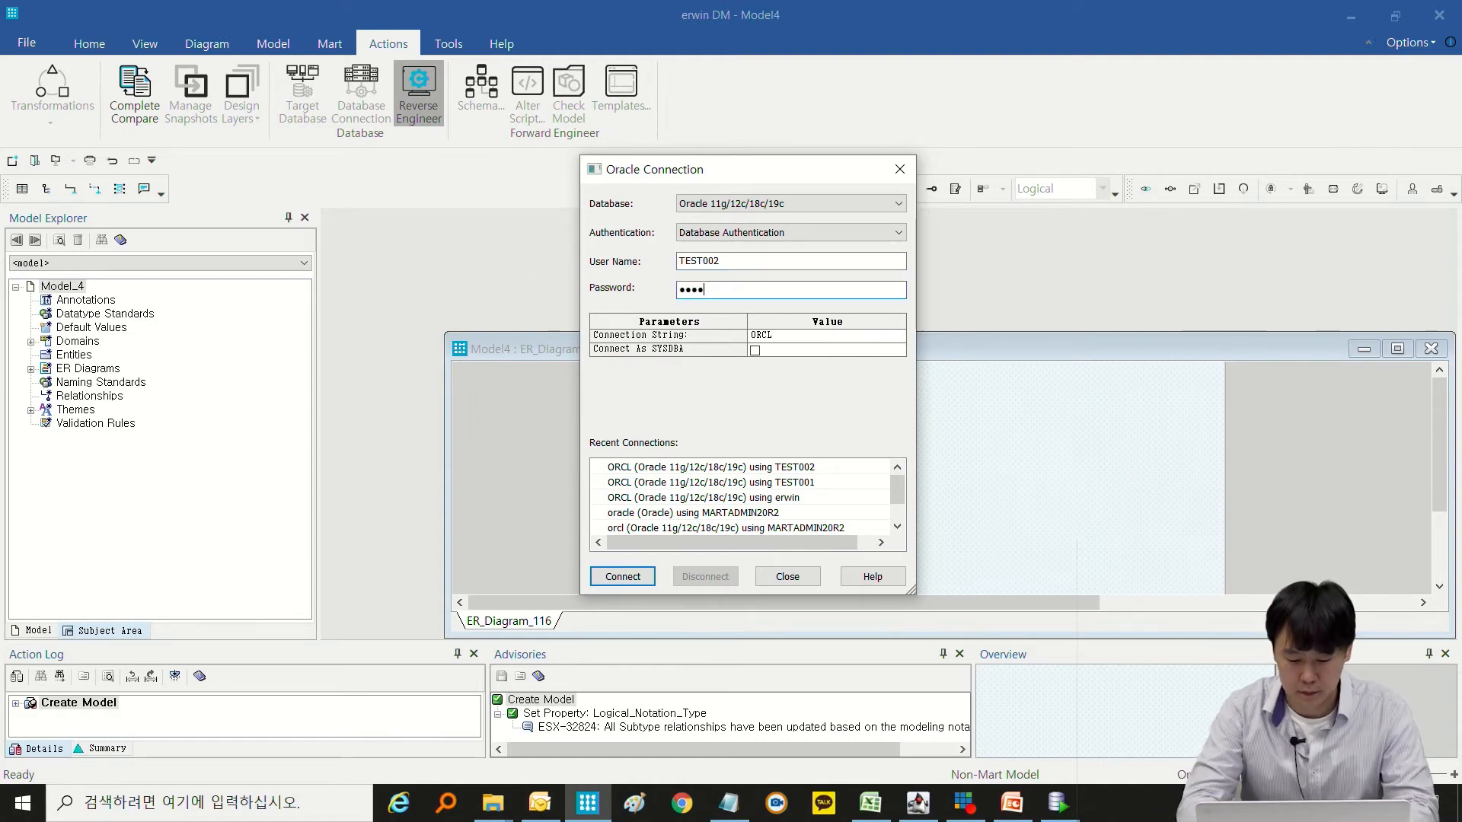
click(622, 576)
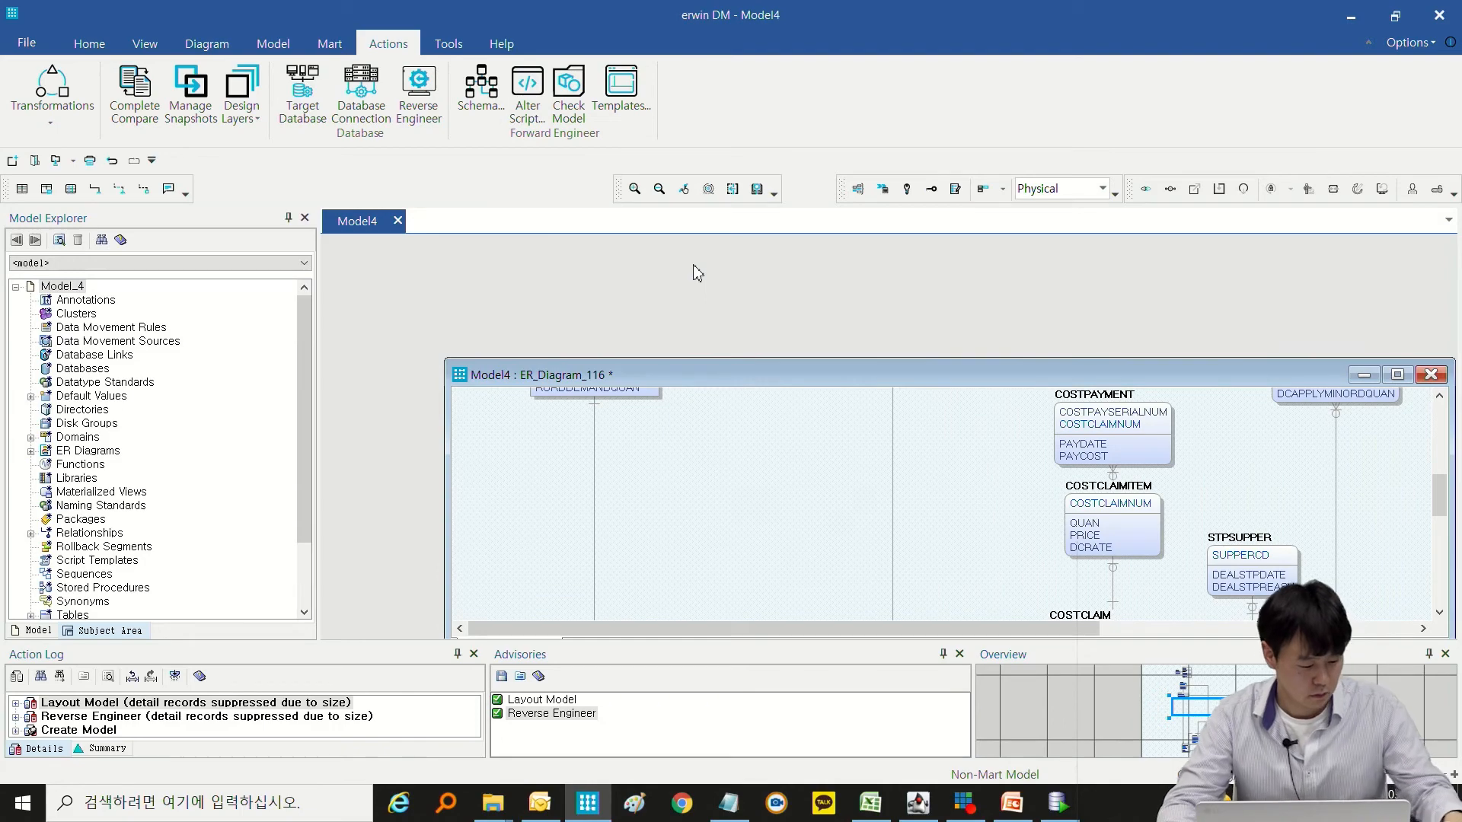
Maximize the diagram window and look over the reverse-engineered tables up to EMP and DEPT.
double_click(948, 377)
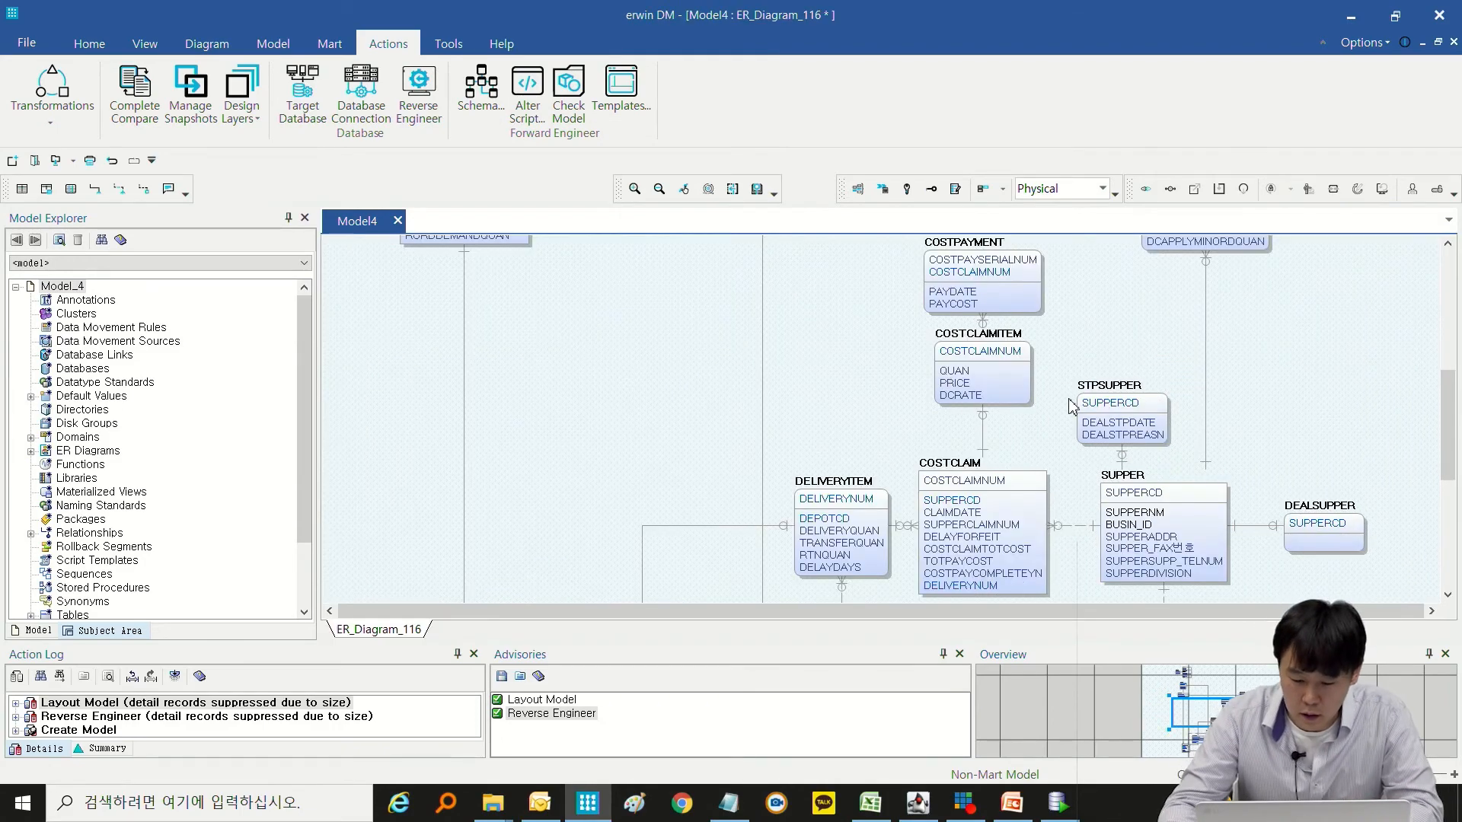
scroll(1051, 399, down, 6)
scroll(1046, 394, up, 4)
scroll(1046, 394, up, 5)
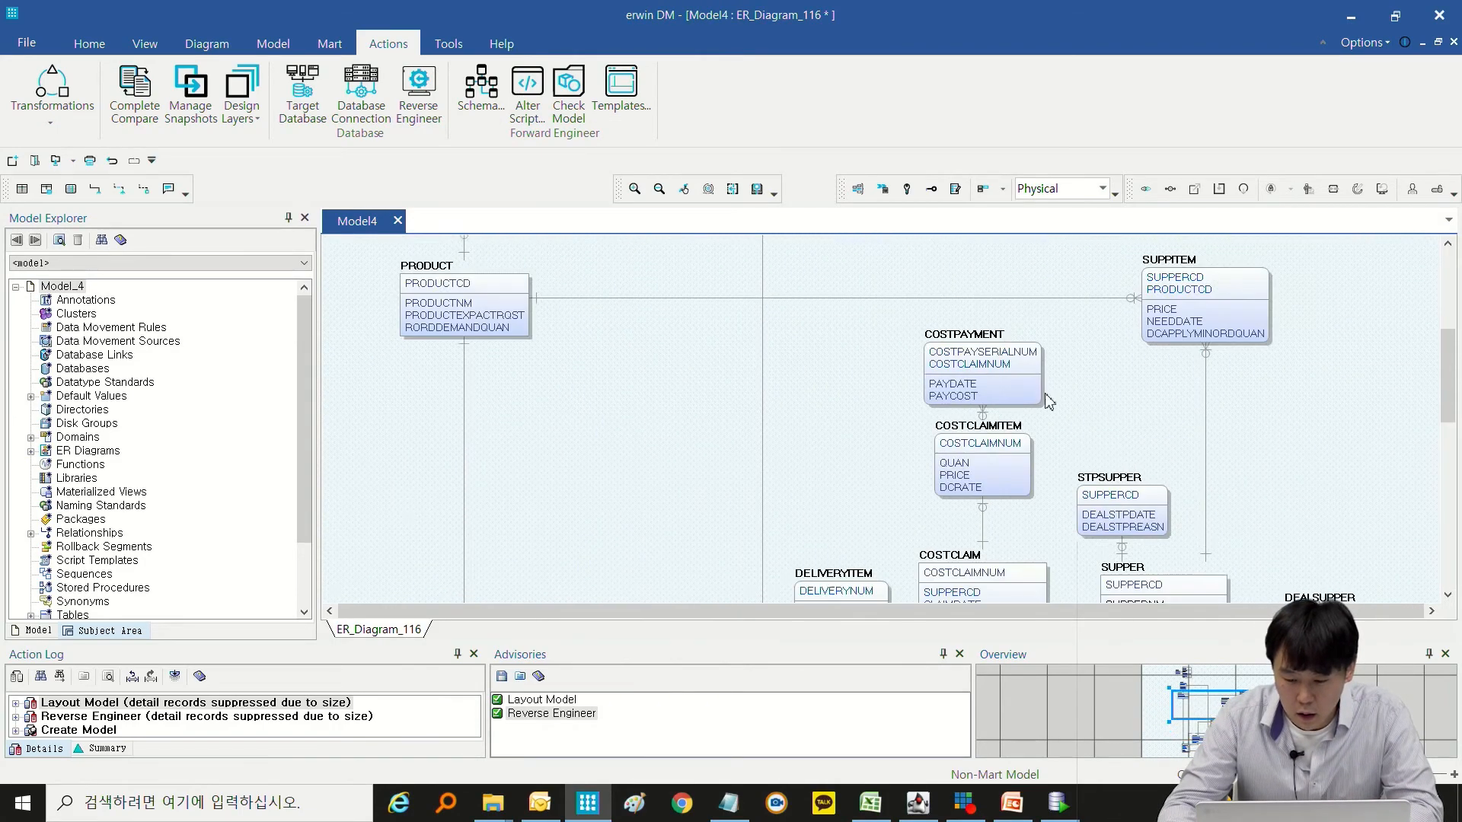
scroll(520, 260, up, 1)
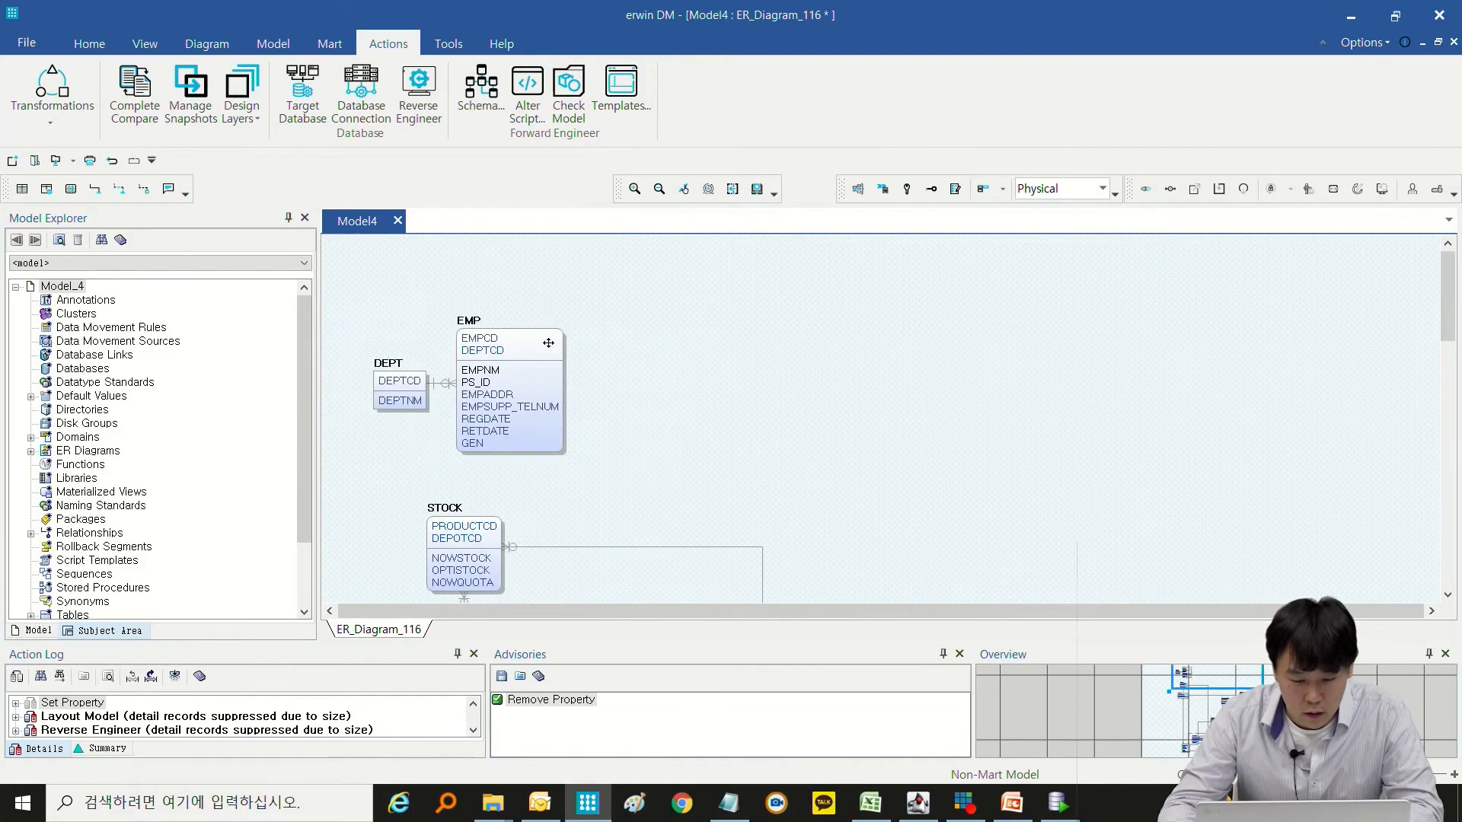
Check the table comments of EMP, DELIVERYITEM, DEPOT and DEPT in the table properties.
right_click(539, 353)
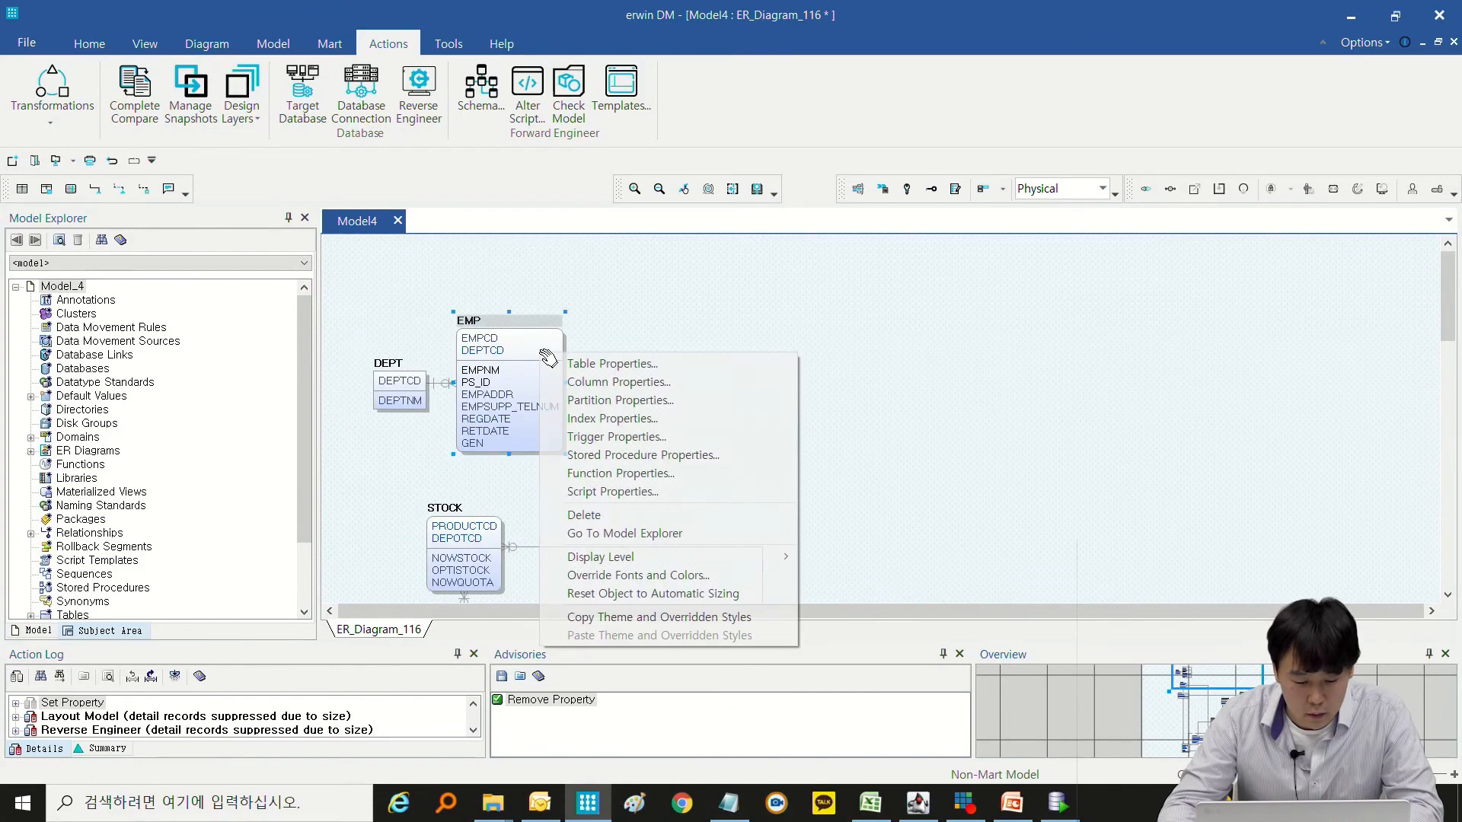
click(607, 365)
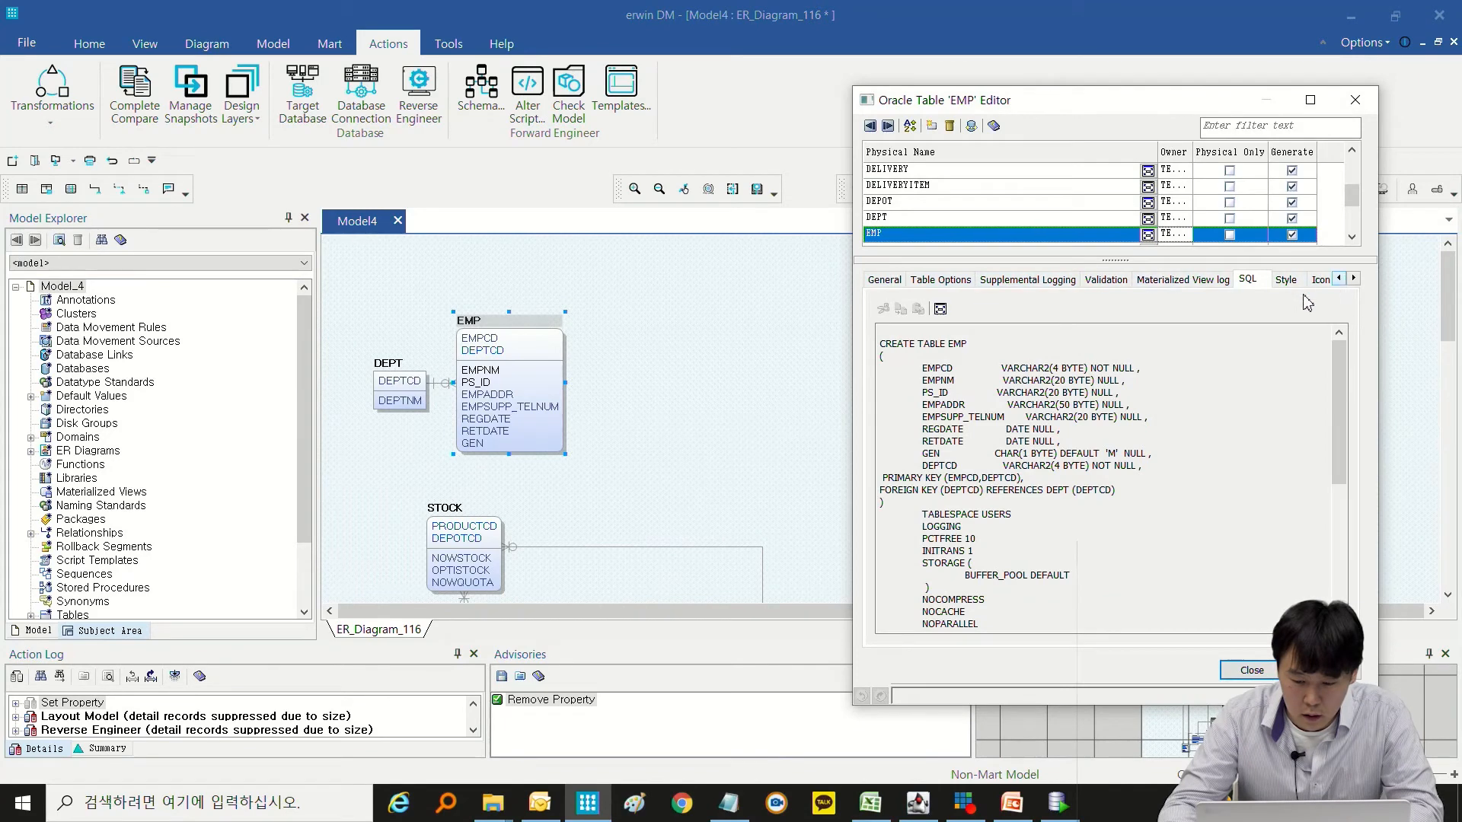
click(1353, 278)
click(1353, 278)
click(1354, 278)
click(1201, 278)
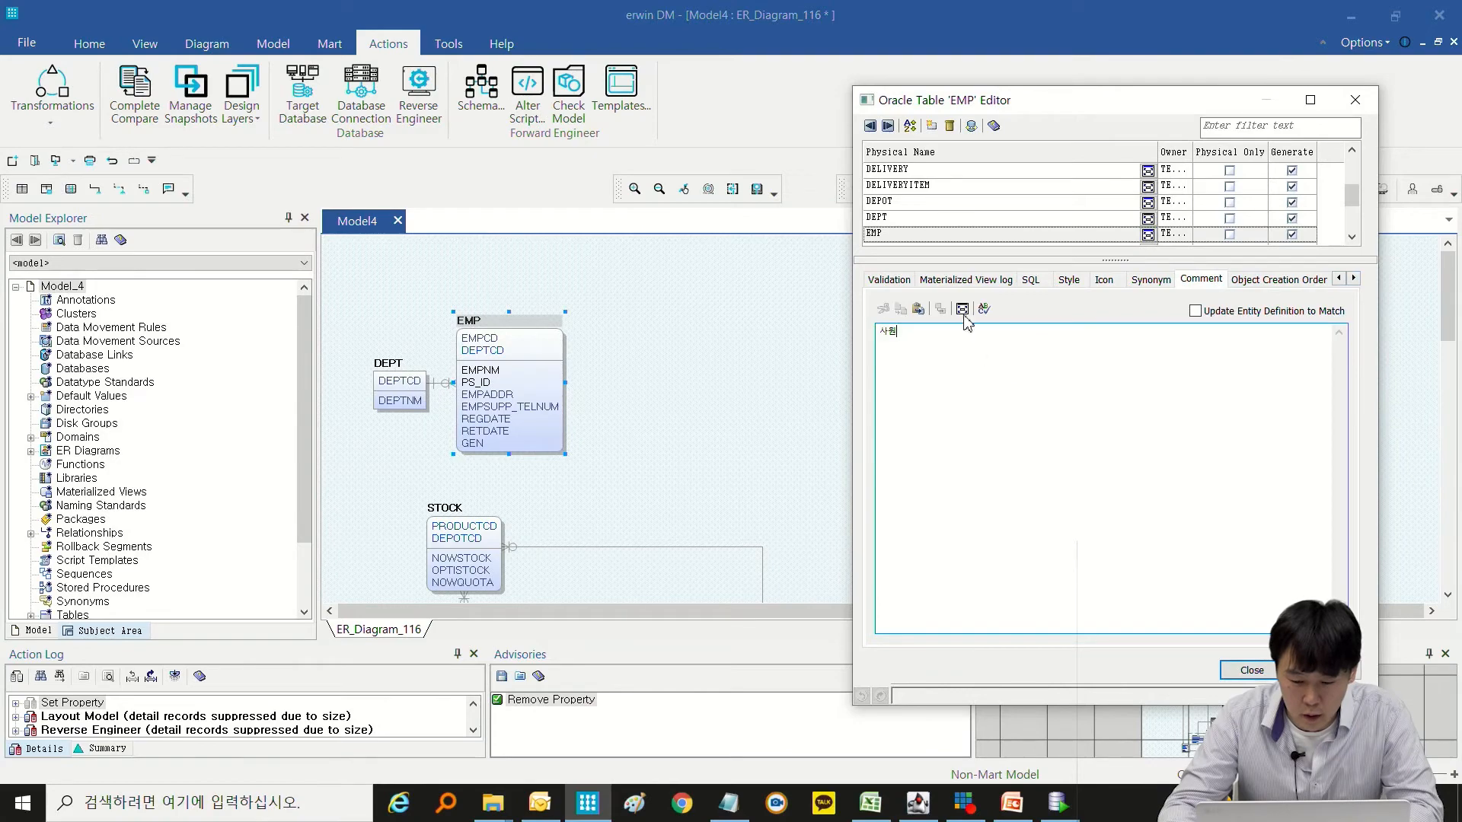
click(910, 186)
click(905, 201)
click(900, 218)
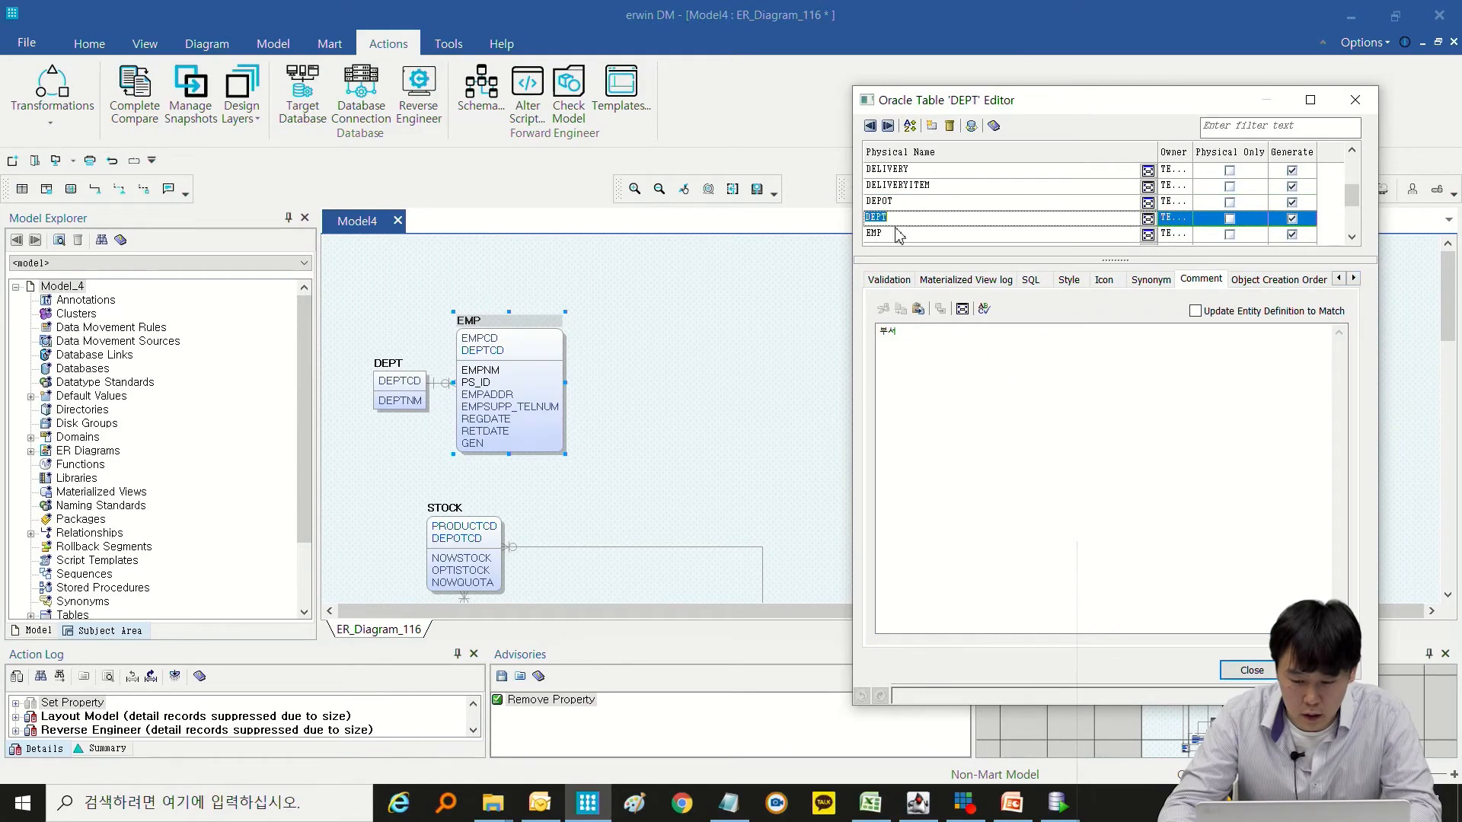
click(891, 232)
key(Escape)
Check the column comments of EMP in the column properties, from EMPCD through EMPADDR.
right_click(512, 337)
click(548, 358)
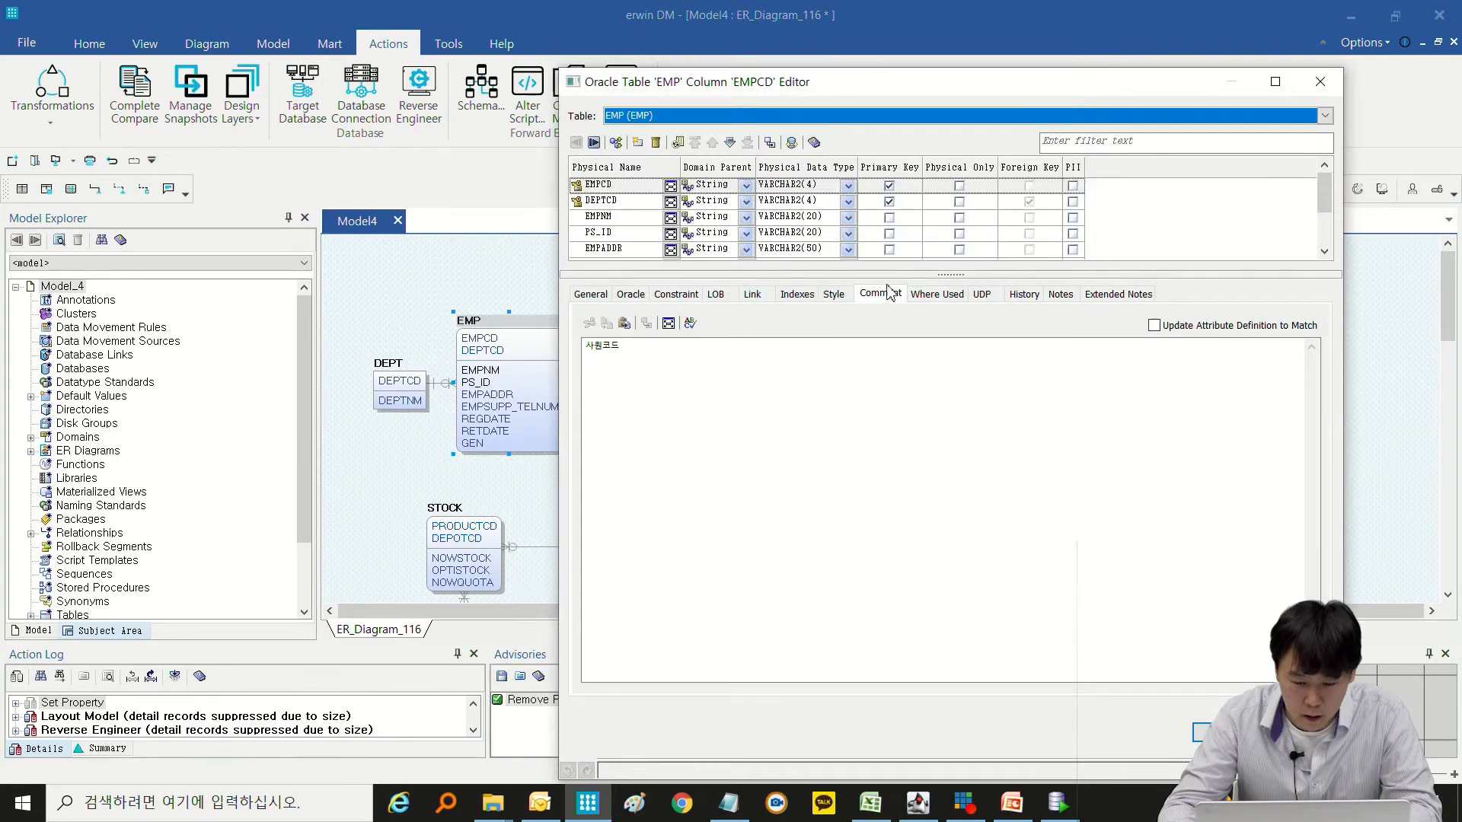
click(889, 293)
click(651, 201)
click(646, 217)
click(644, 233)
click(638, 247)
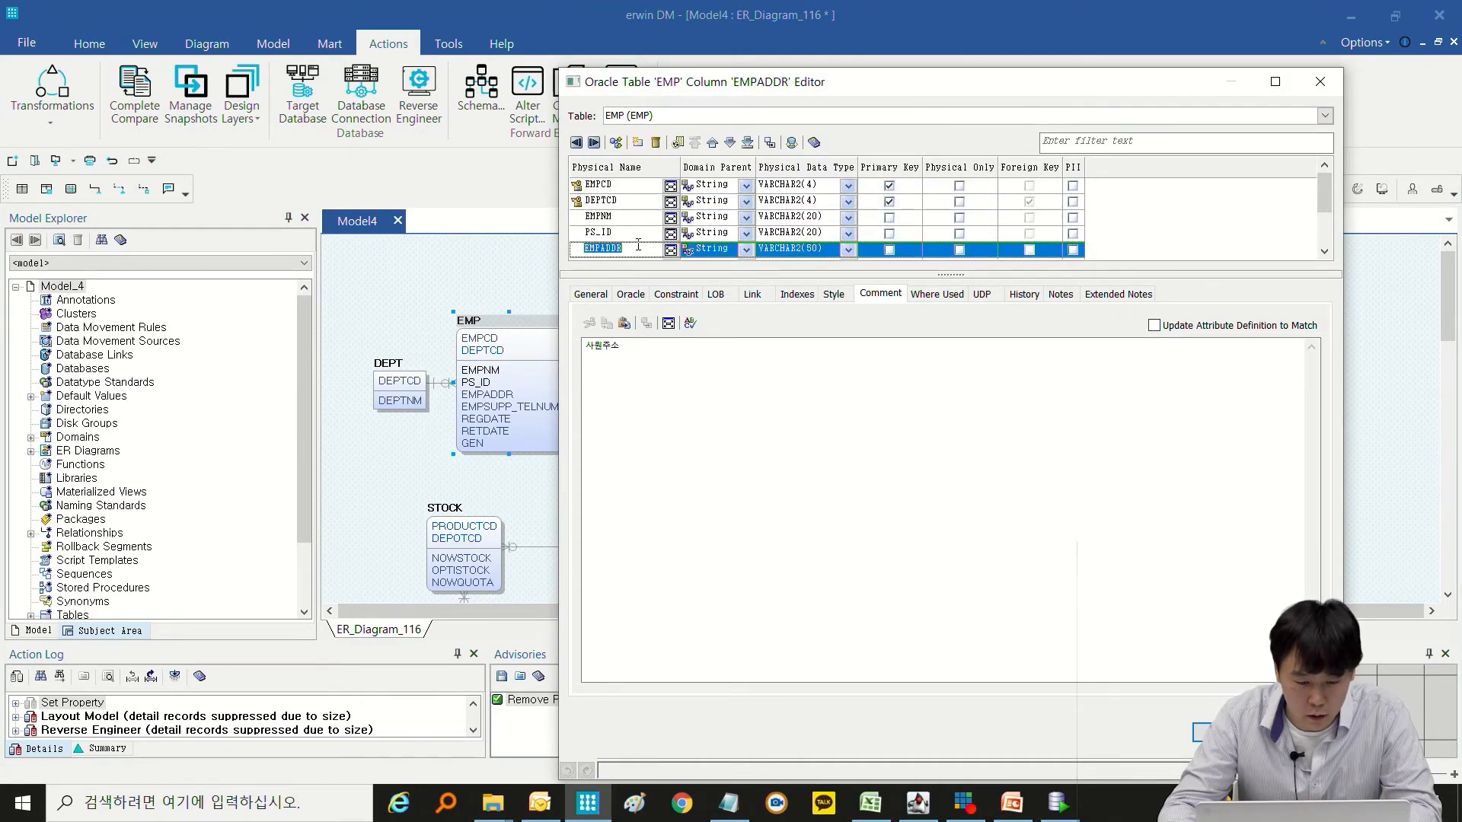
key(Escape)
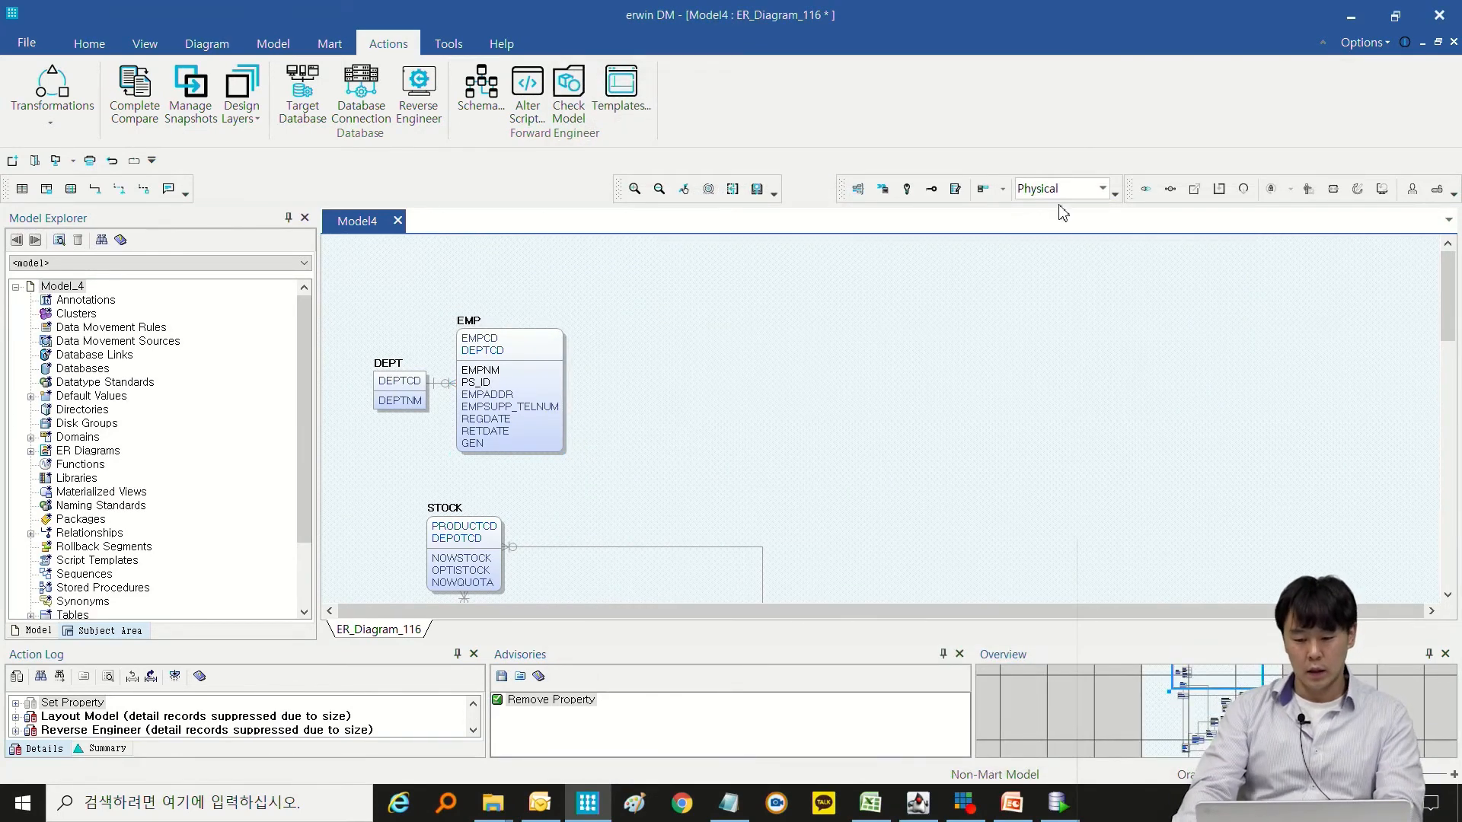
Switch the model from the physical to the logical view and look over its entities.
click(1096, 188)
click(1054, 205)
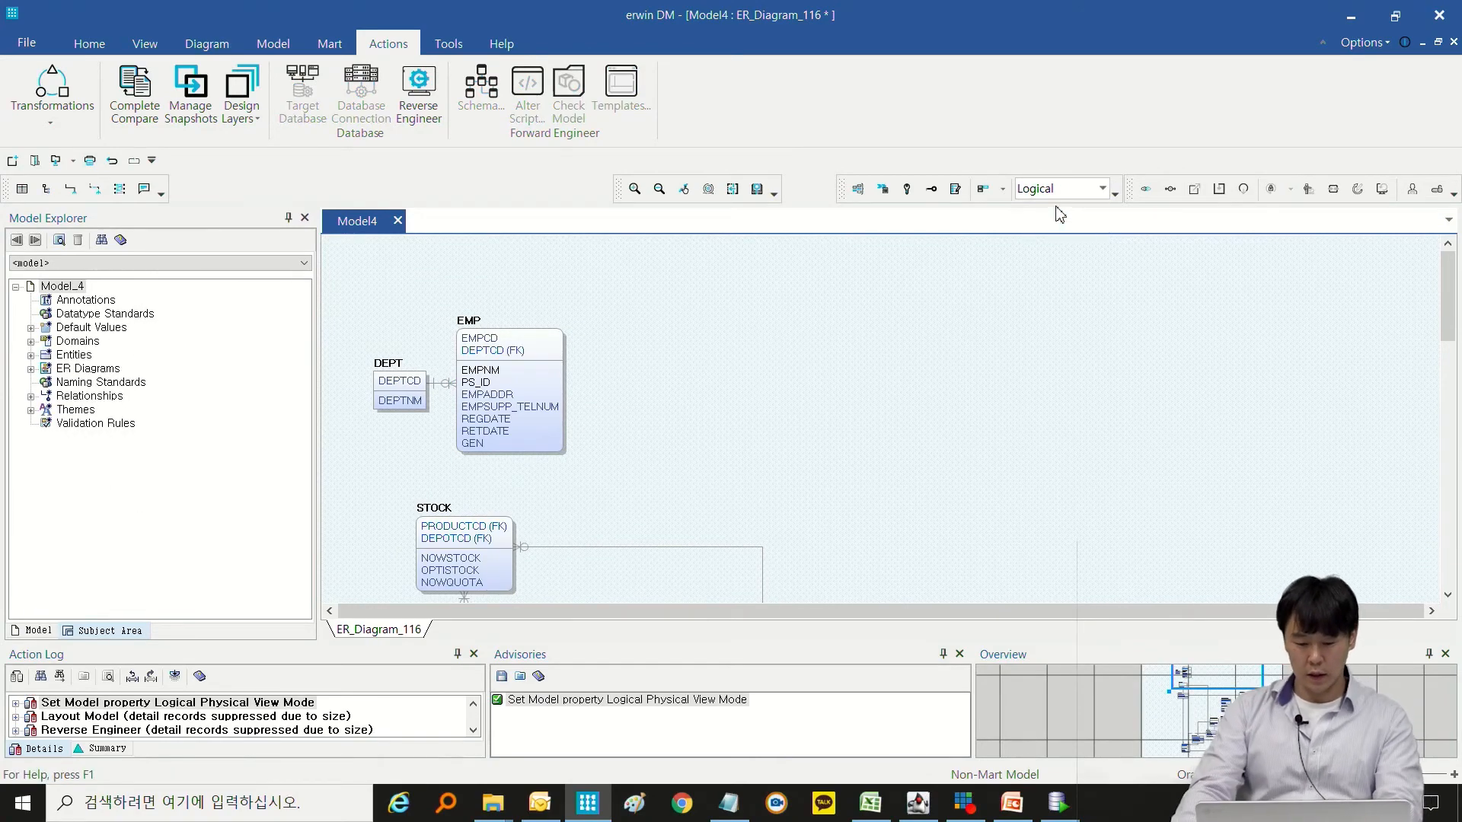
click(1044, 195)
click(1048, 210)
scroll(975, 342, down, 6)
scroll(977, 342, down, 4)
scroll(976, 341, up, 12)
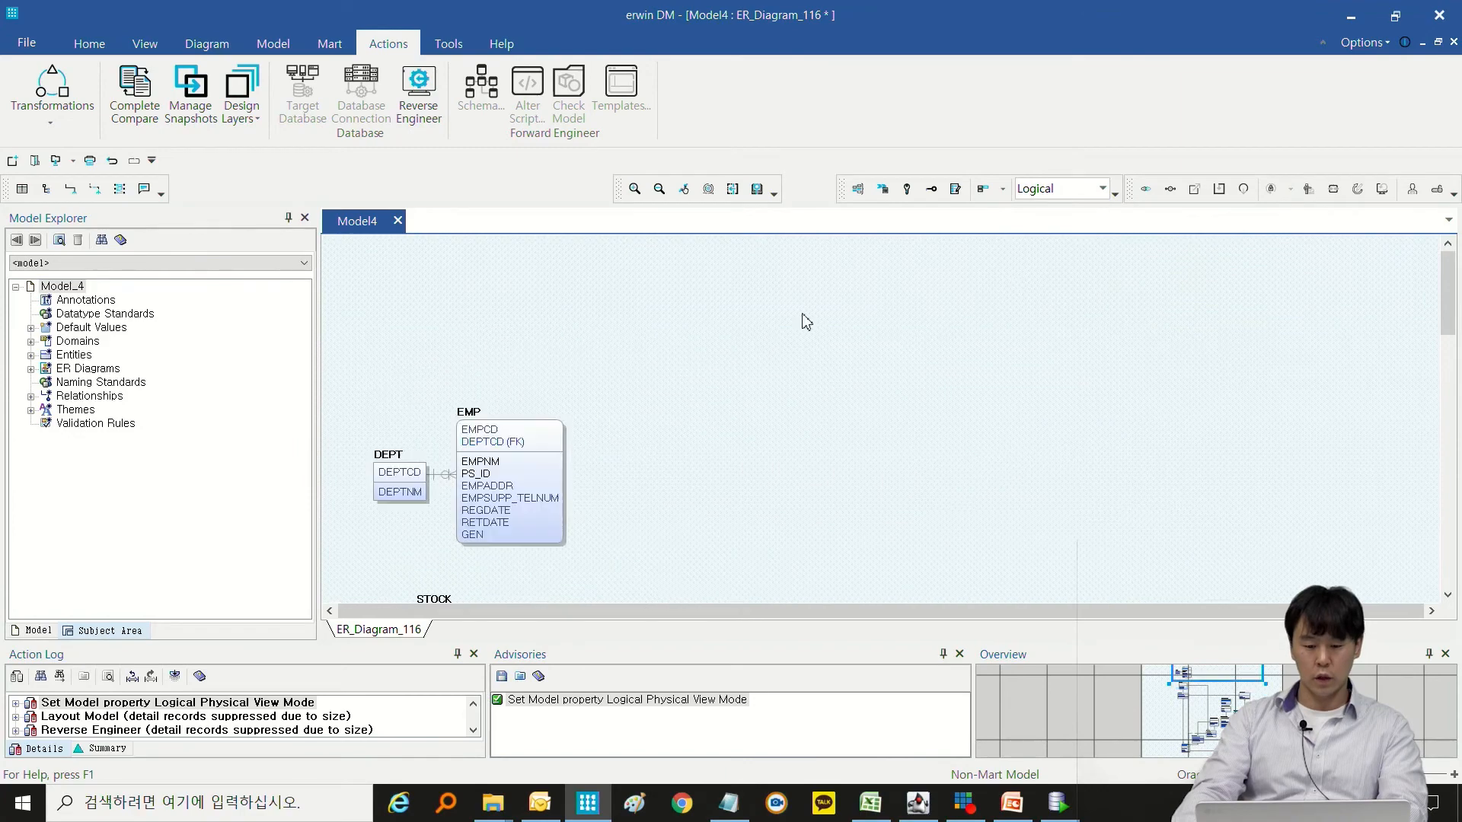
Check the definition of the EMPCD attribute in the attribute properties of the EMP entity.
scroll(770, 288, down, 2)
right_click(504, 369)
click(564, 395)
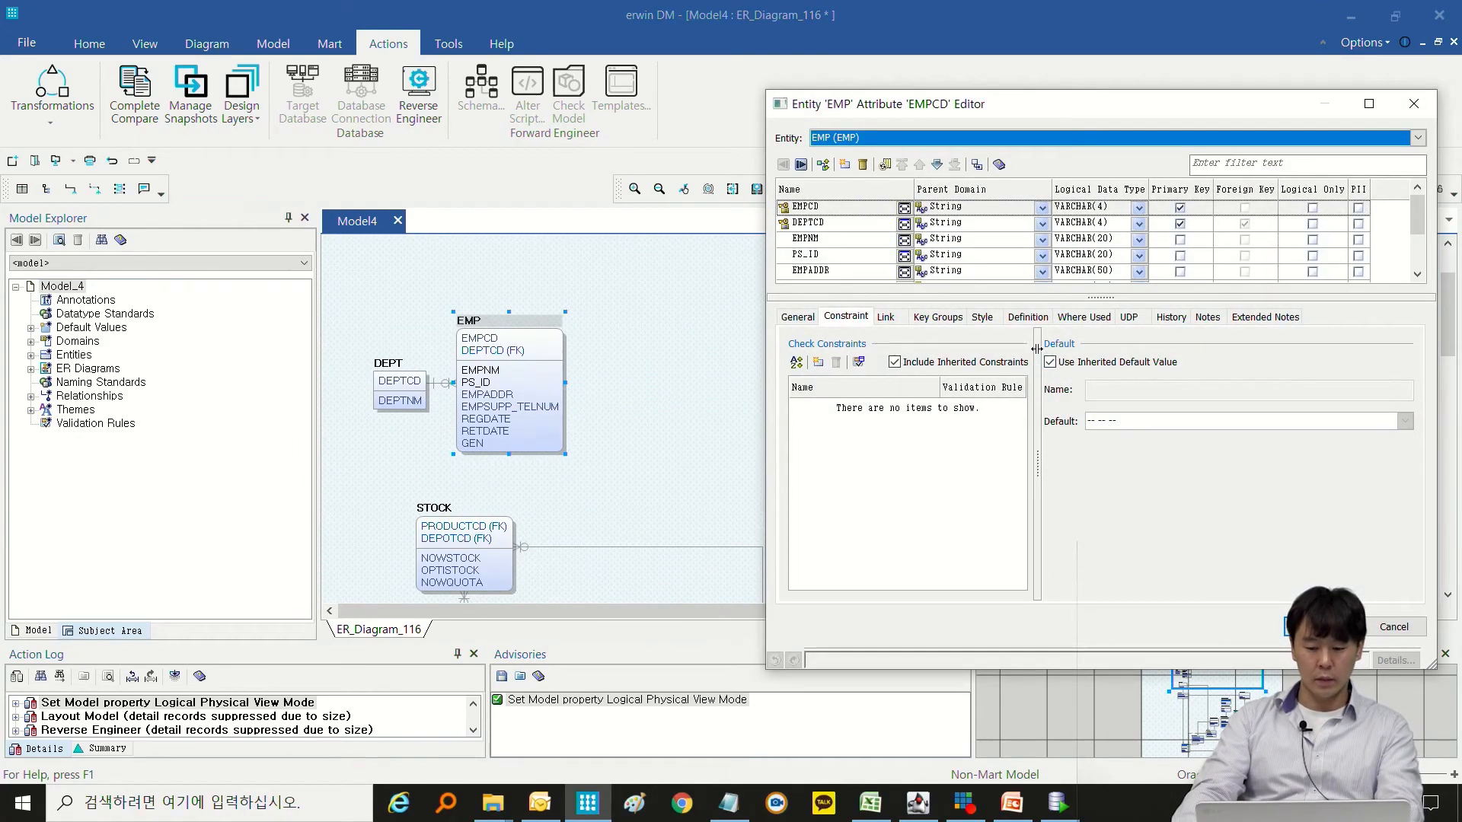
click(1038, 319)
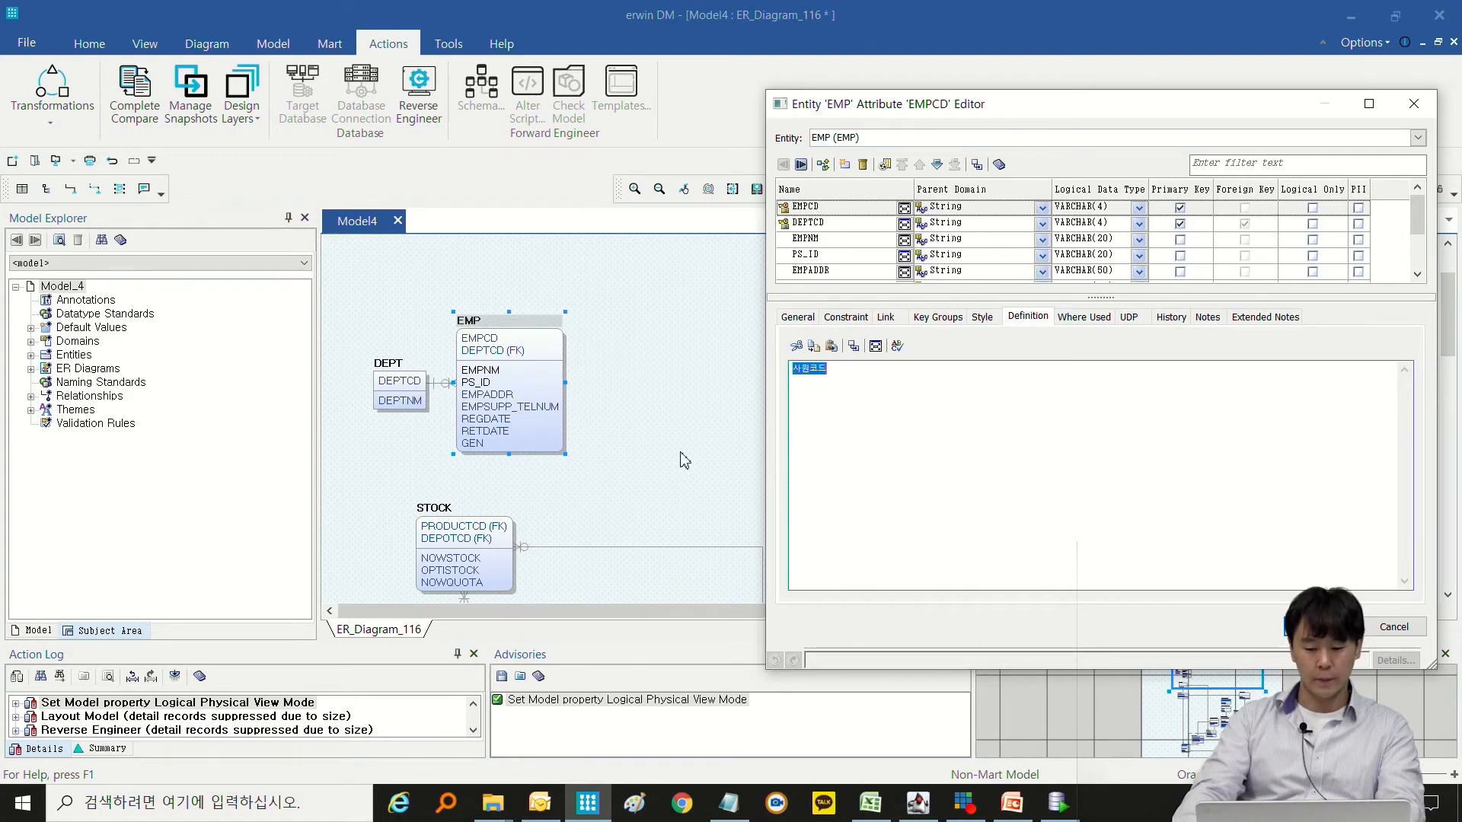
key(Escape)
click(683, 478)
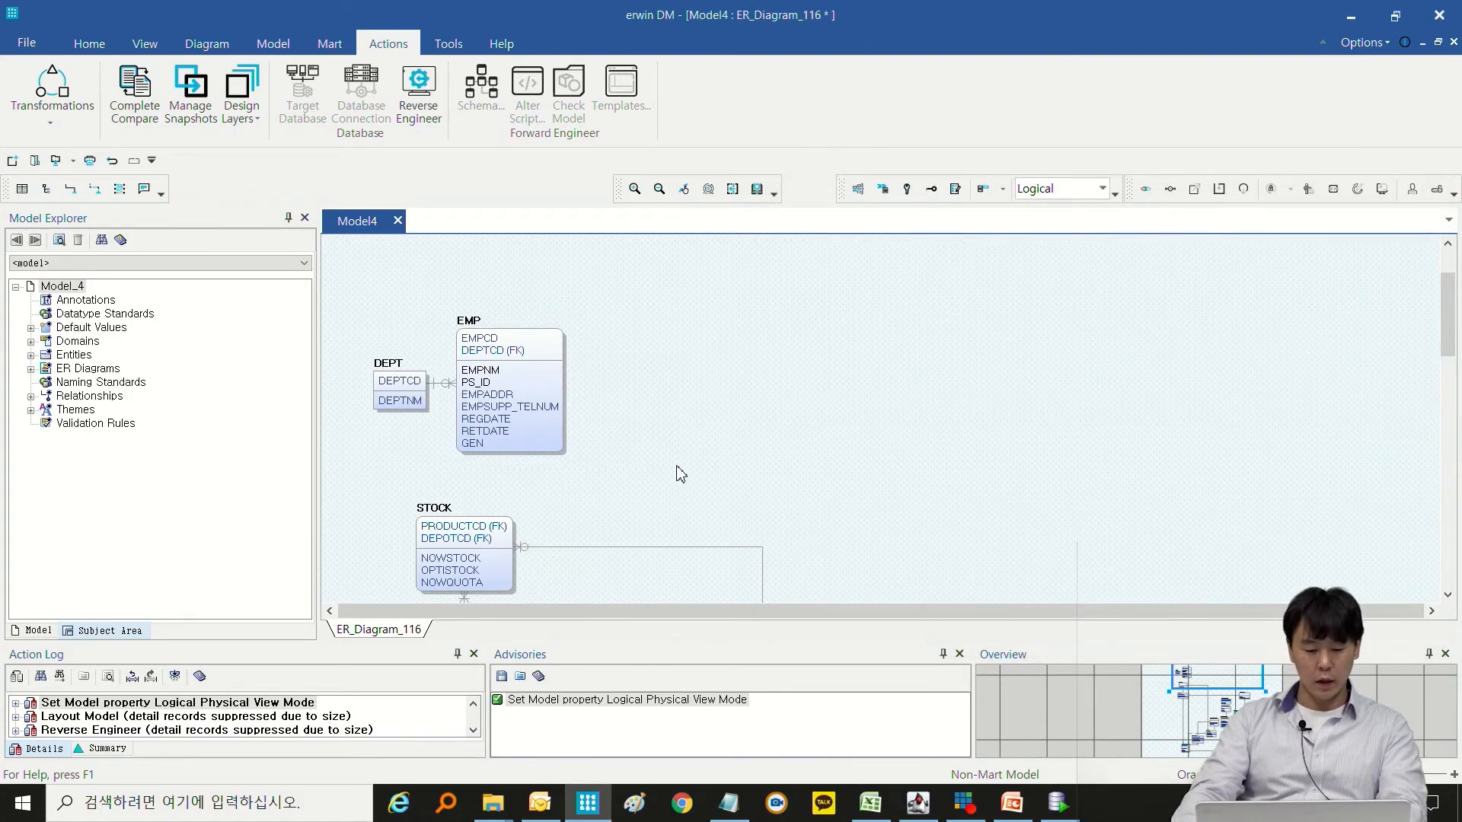
scroll(677, 466, down, 1)
scroll(648, 399, up, 1)
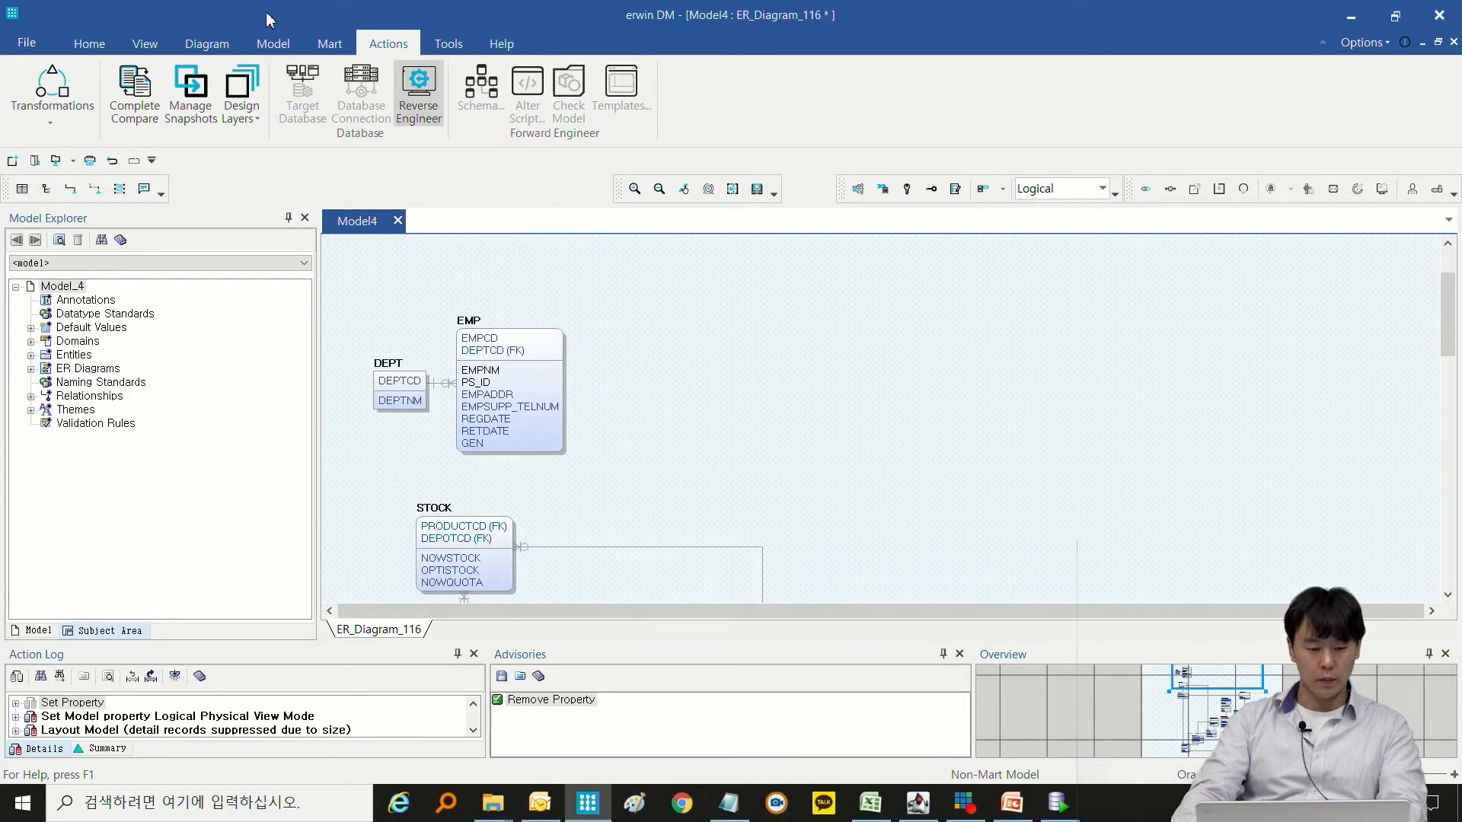
click(85, 51)
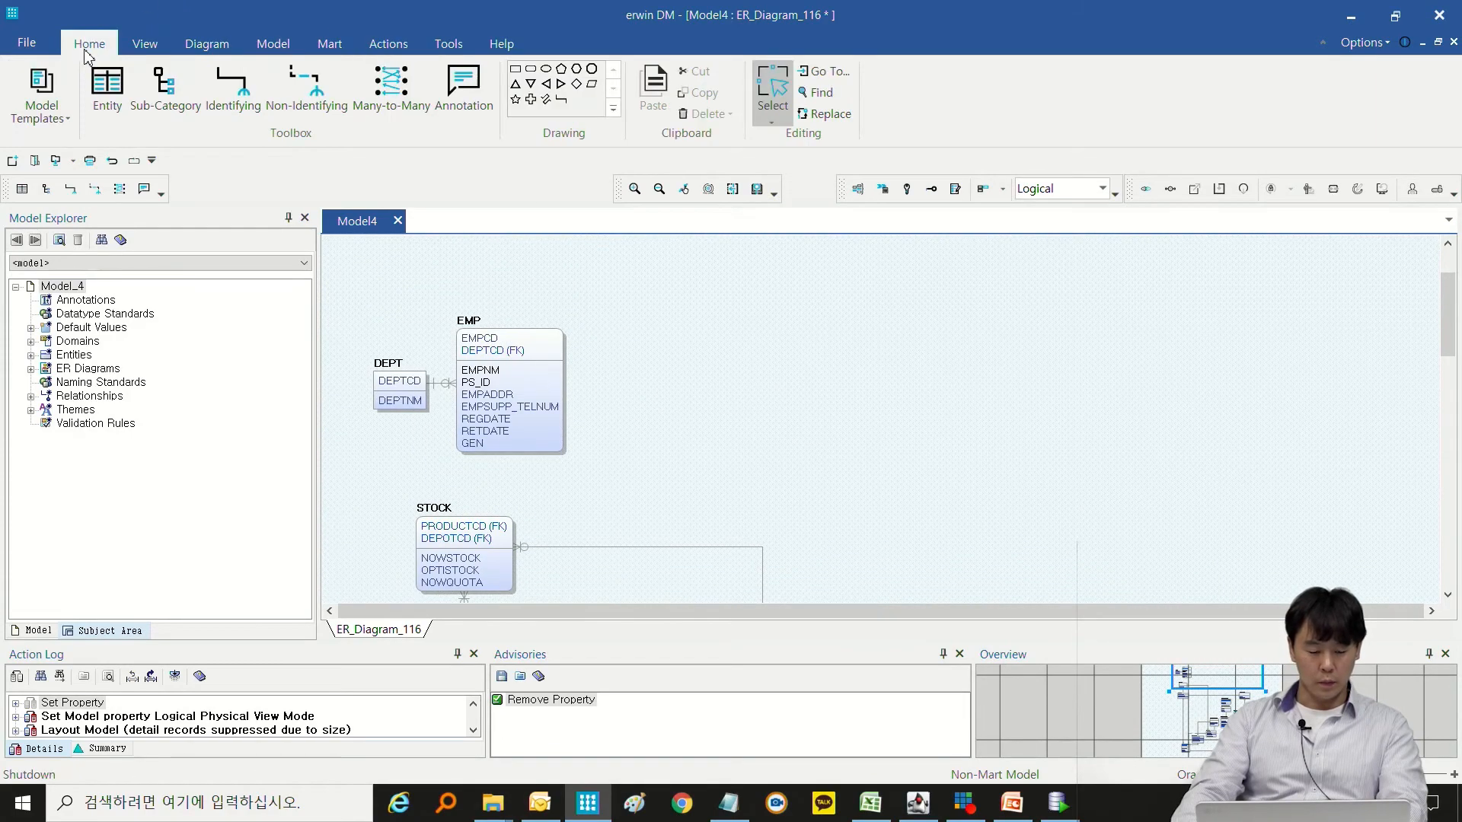
click(127, 45)
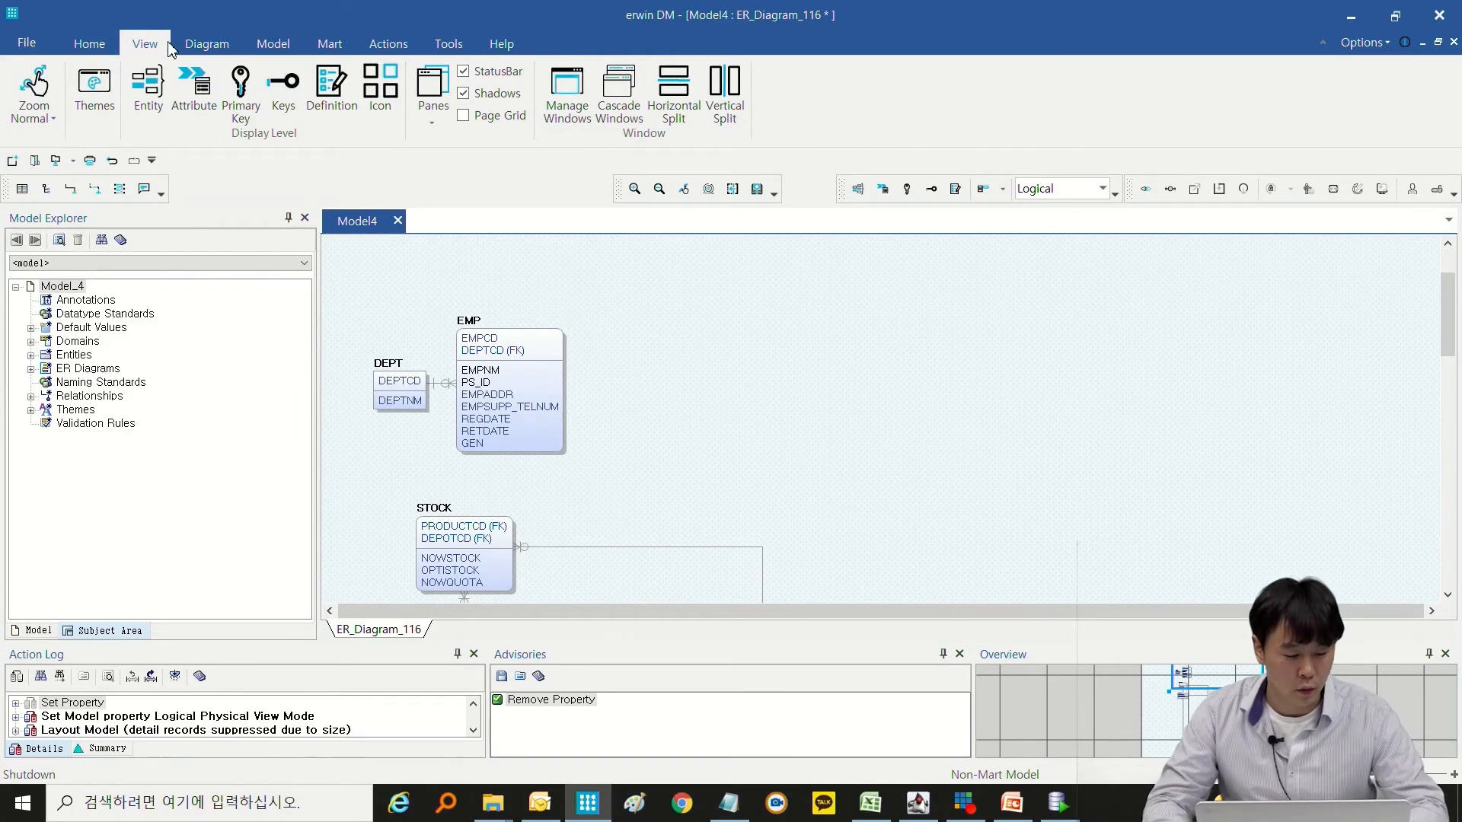
Show the Bulk Editor pane as an enlarged floating window placed so the EMP and DEPT entities stay uncovered.
click(436, 131)
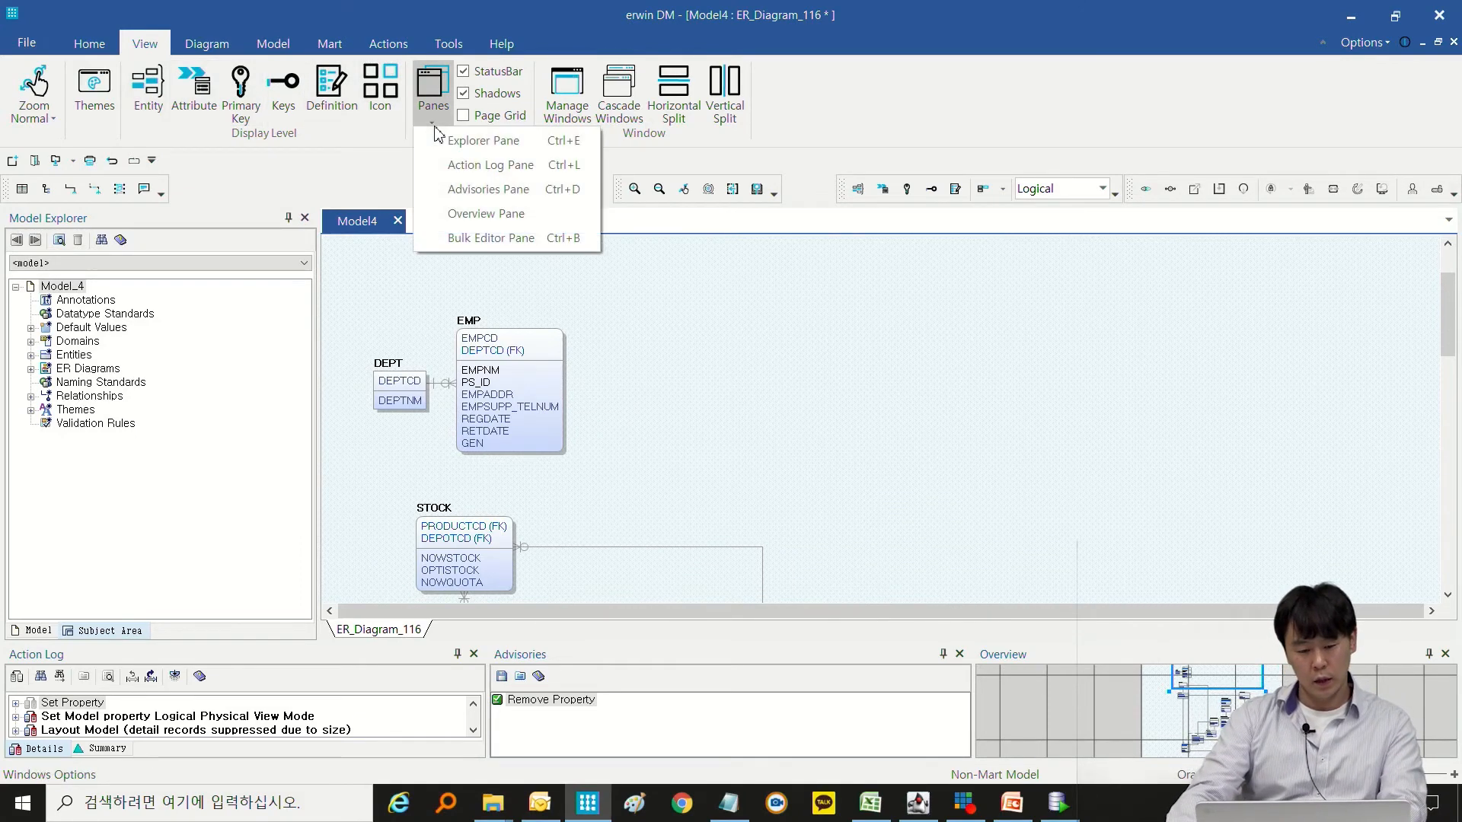
click(518, 242)
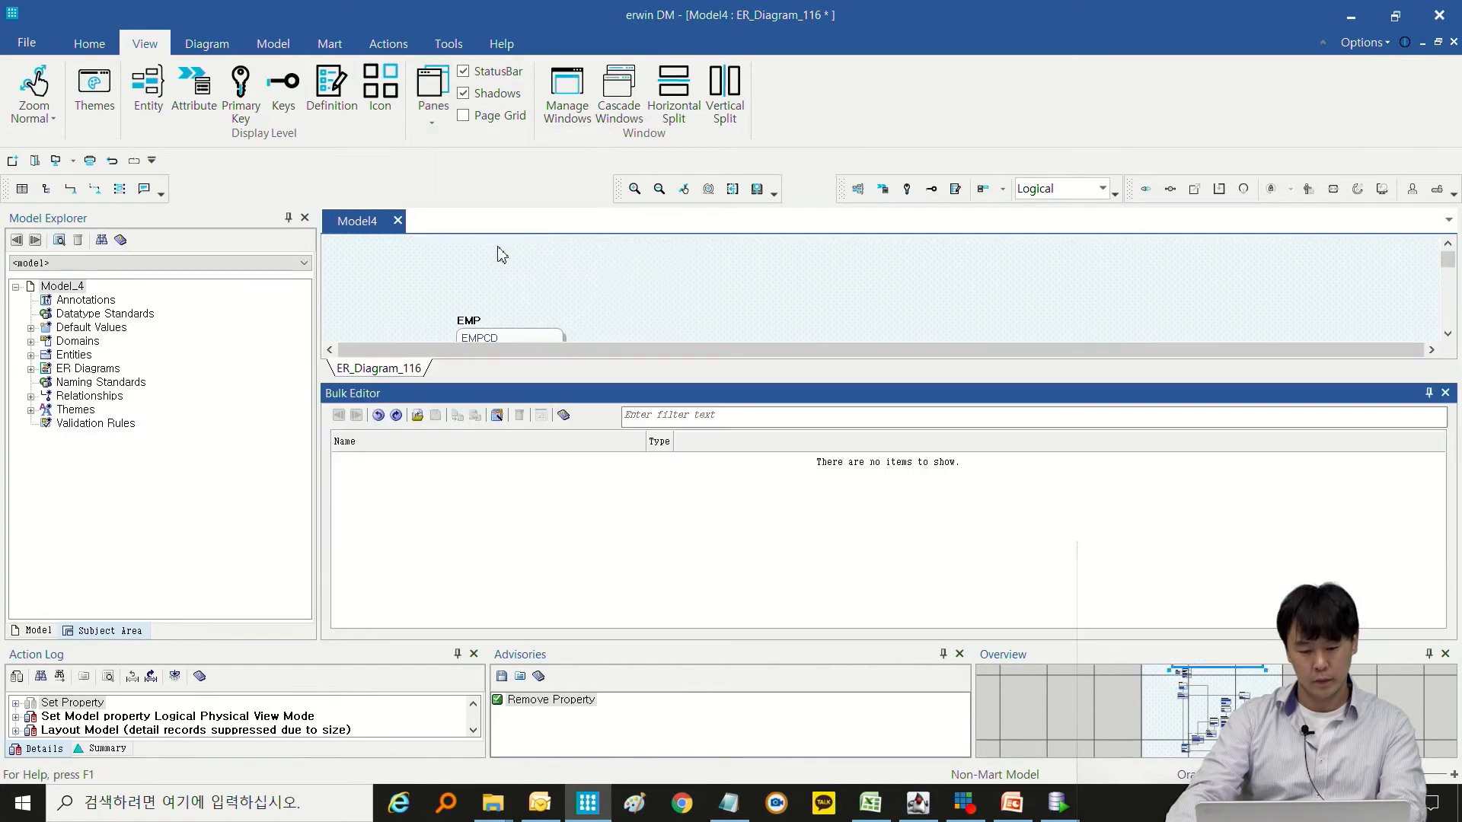
double_click(517, 390)
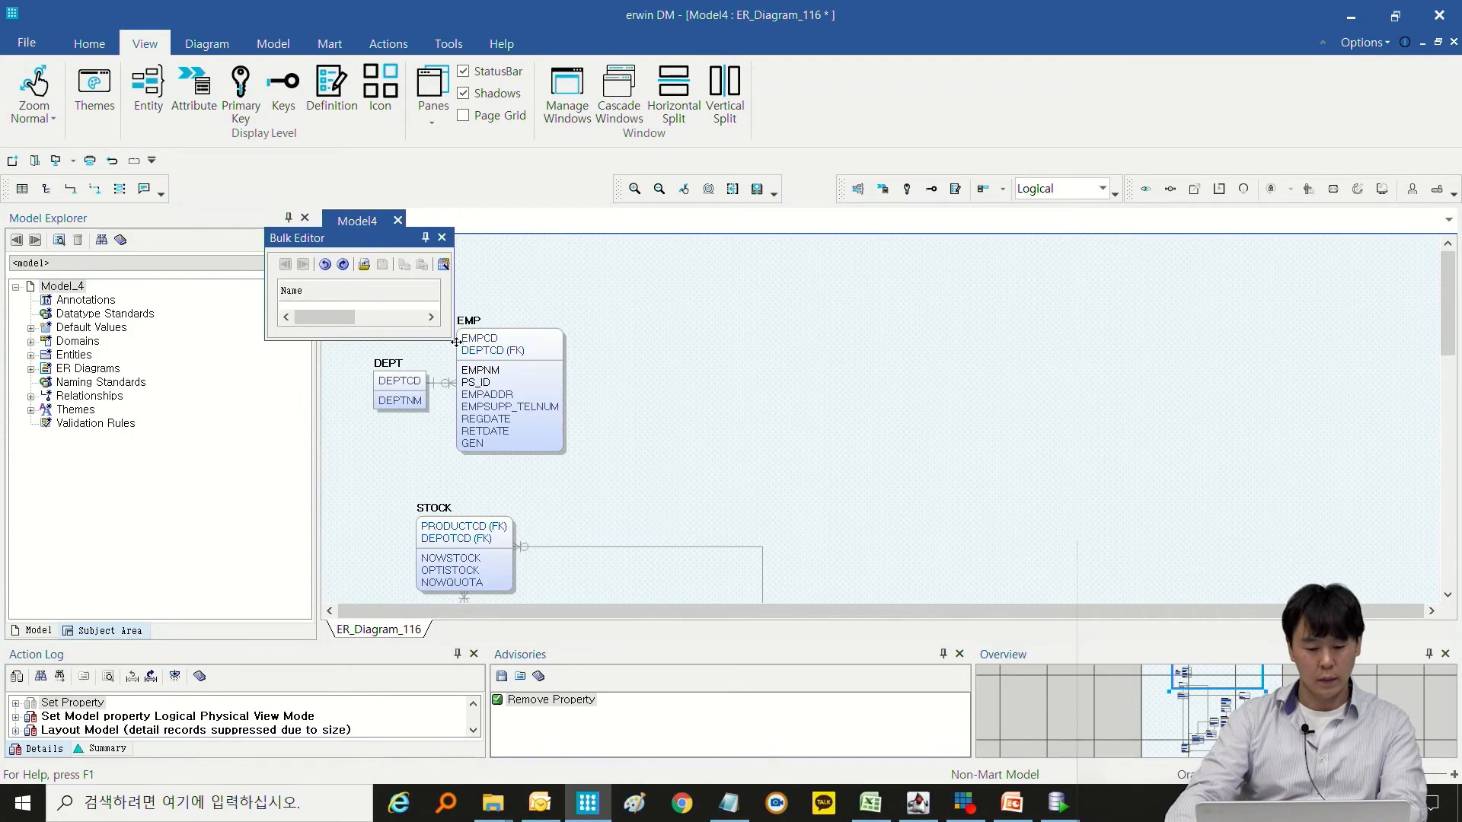
drag(455, 341, 1169, 702)
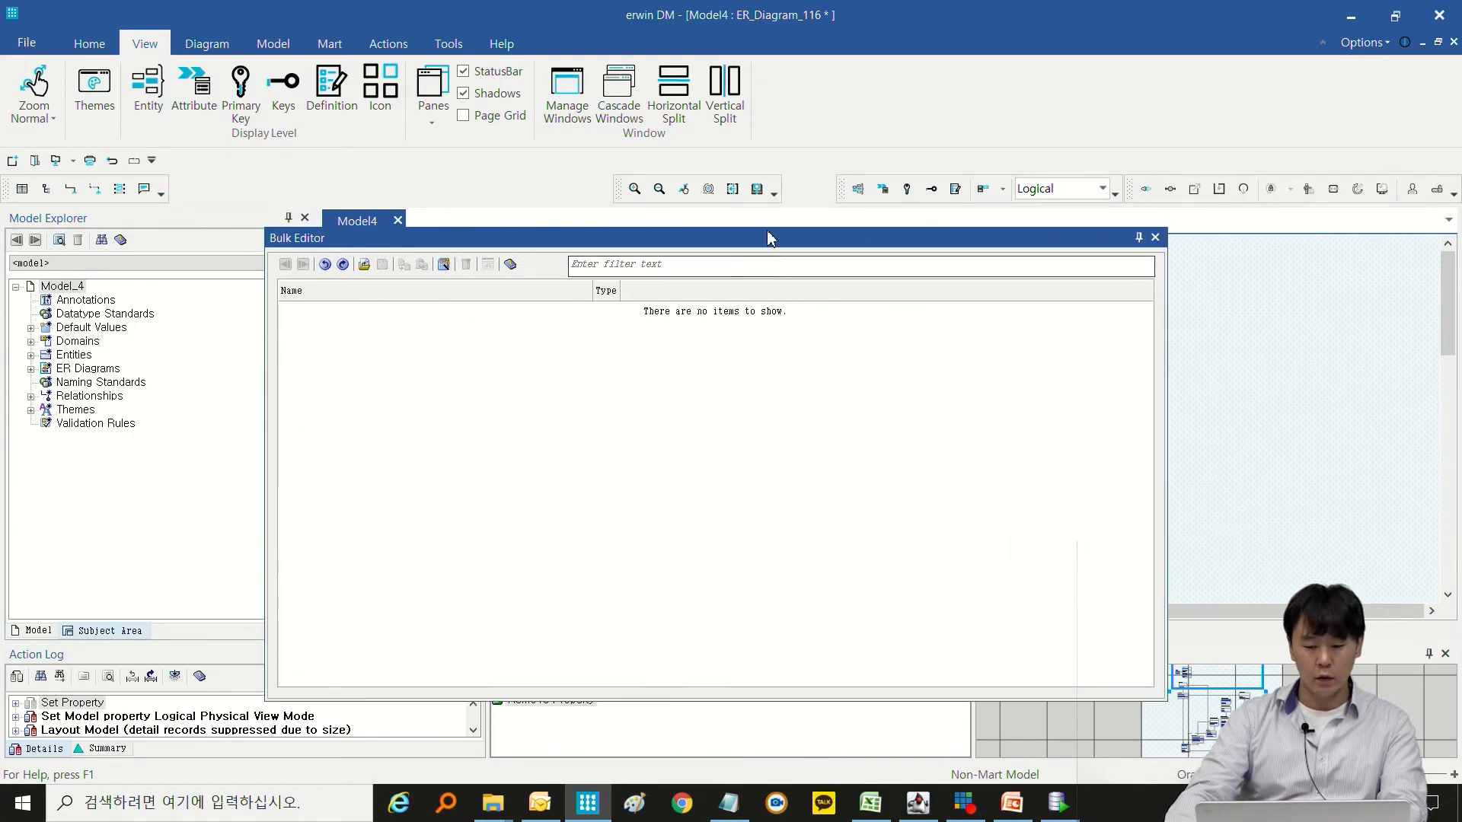
drag(771, 238, 750, 232)
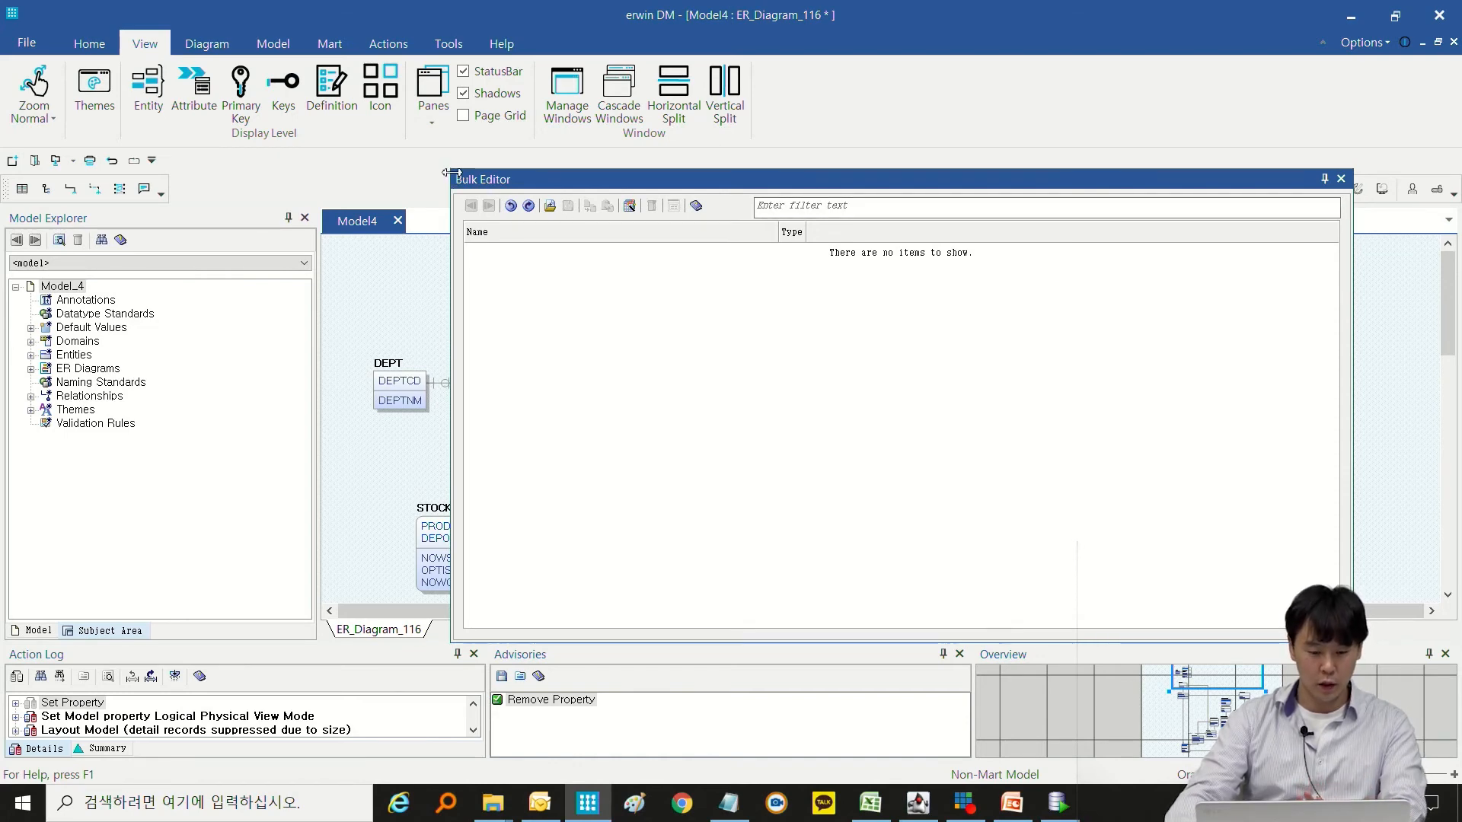
drag(447, 169, 638, 159)
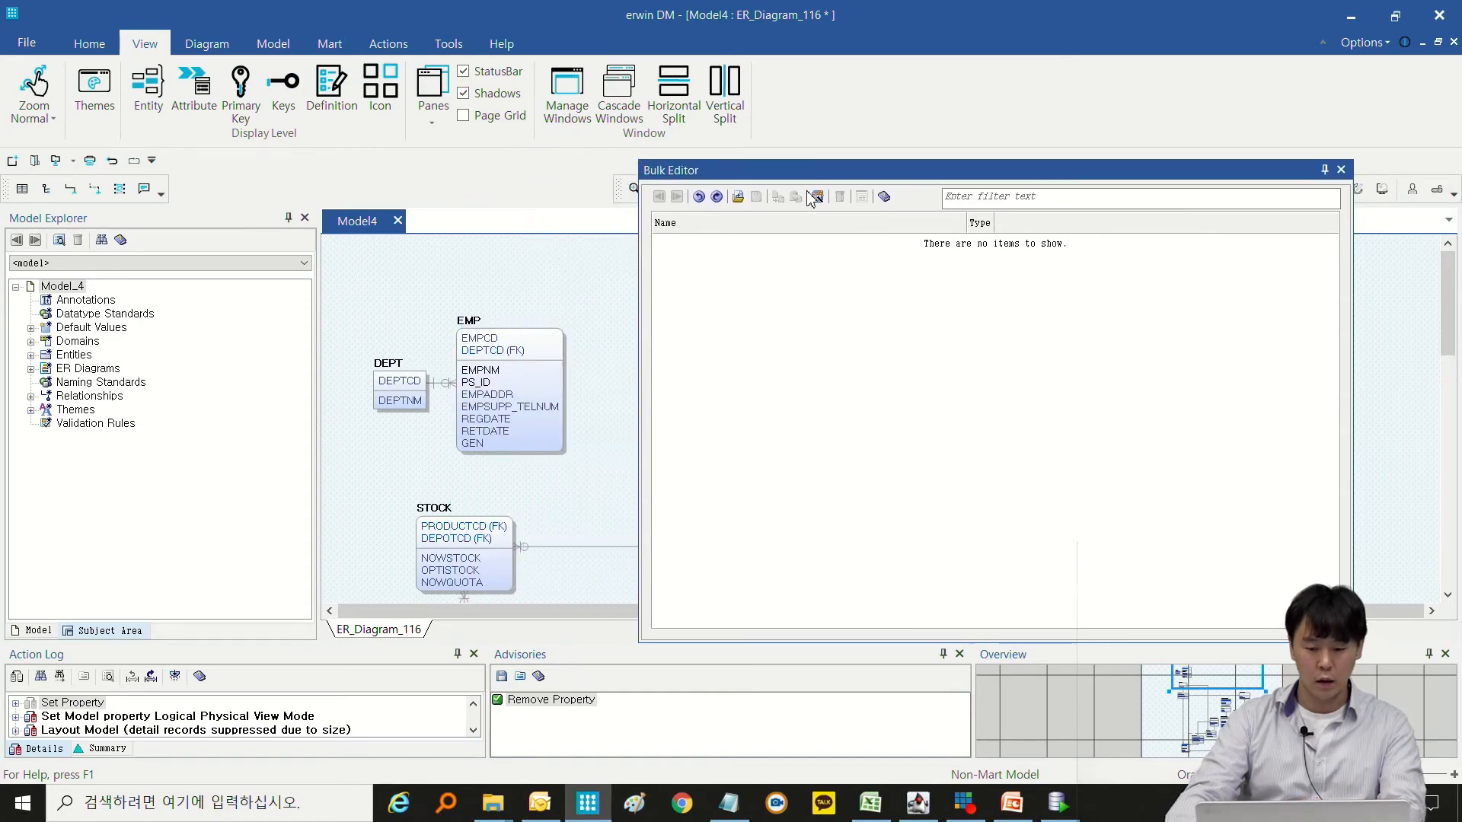
Start the Bulk Editor Wizard and select Column and Table as the object types.
click(818, 197)
click(583, 242)
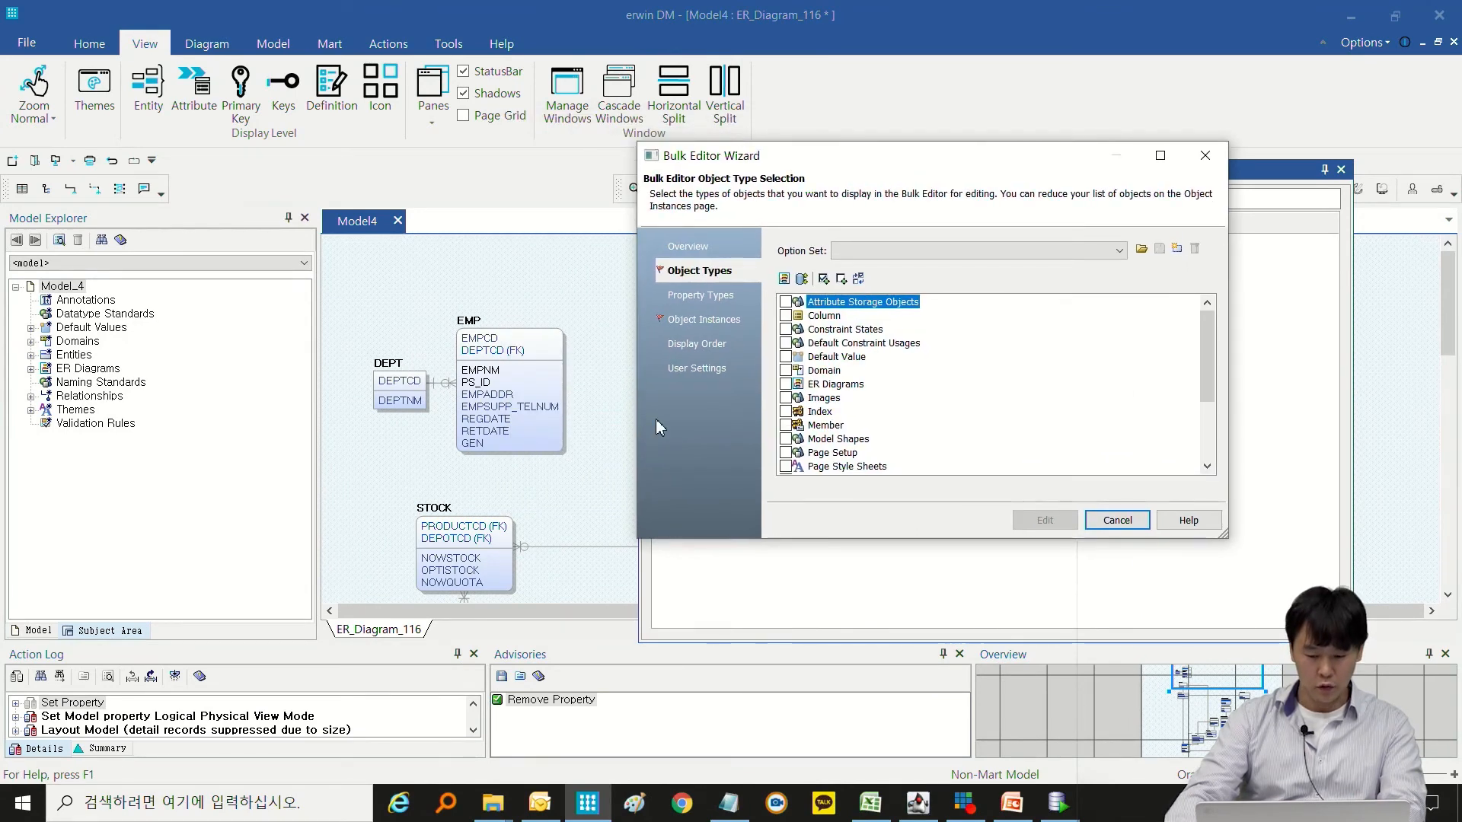
click(785, 315)
scroll(820, 341, down, 3)
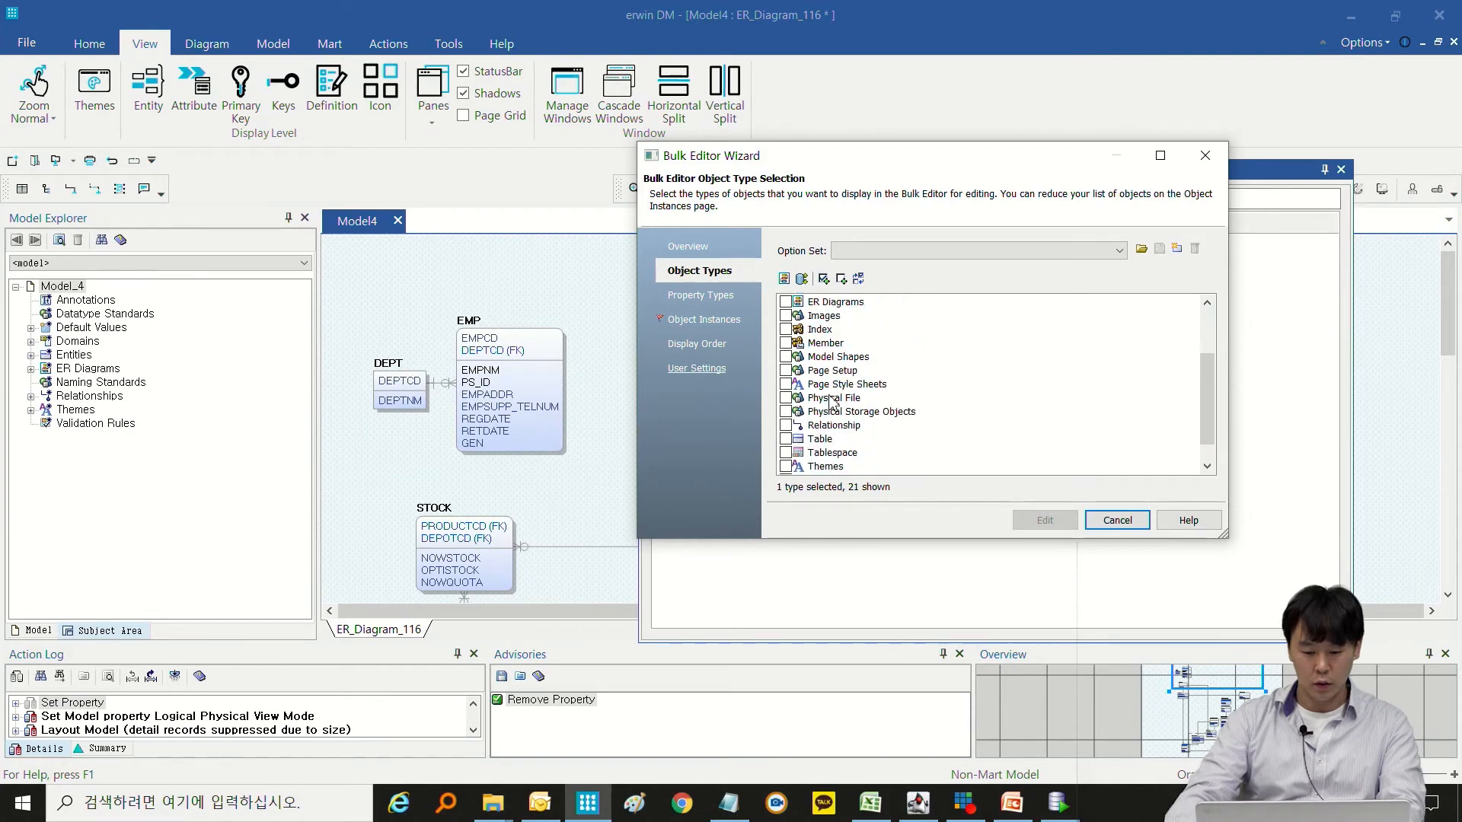
click(789, 415)
scroll(837, 412, up, 2)
scroll(879, 417, down, 3)
scroll(851, 424, up, 3)
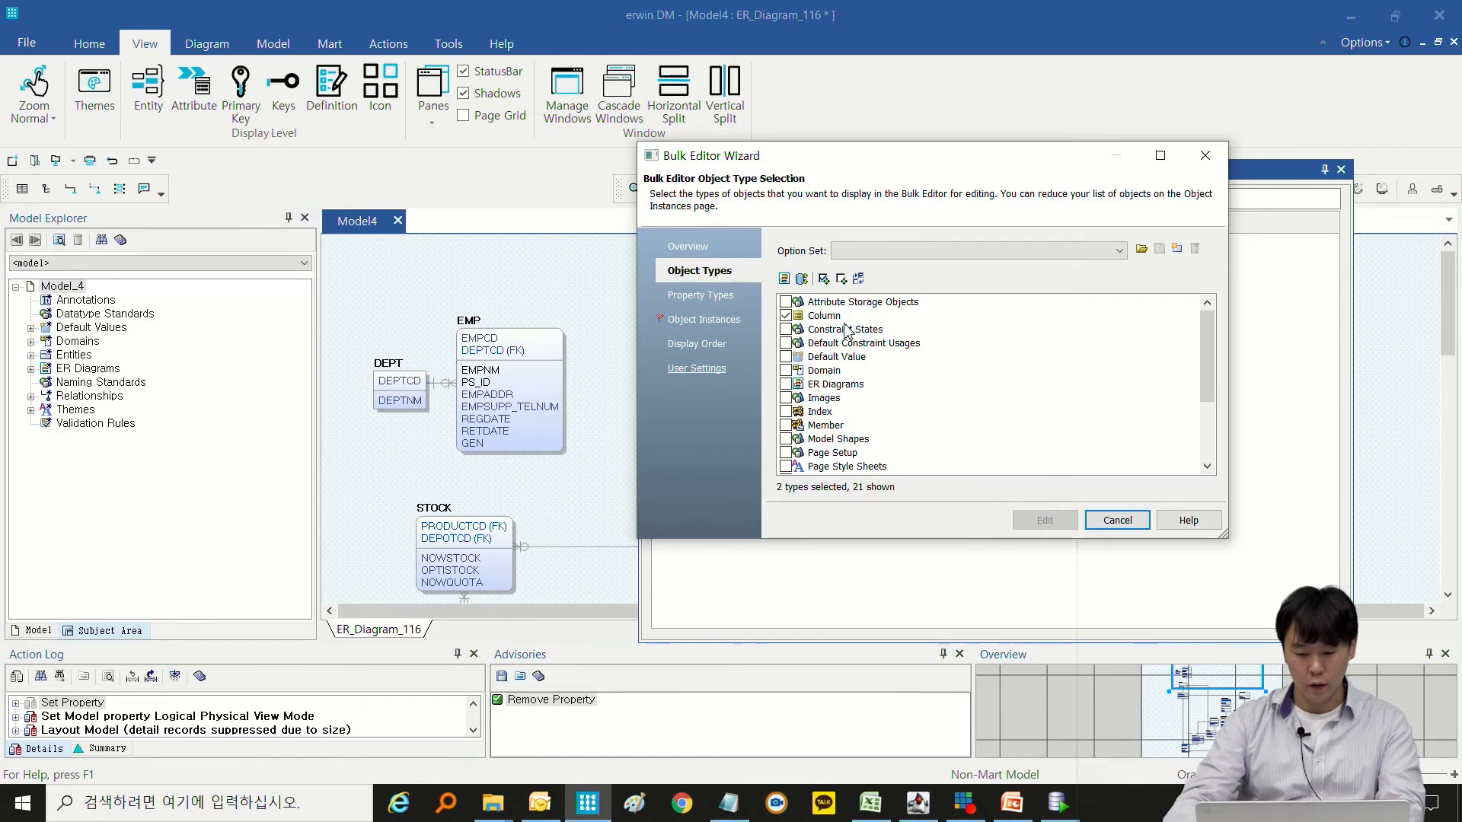
Choose Comments, Name and Physical Name as the property types to show in the Bulk Editor.
click(708, 295)
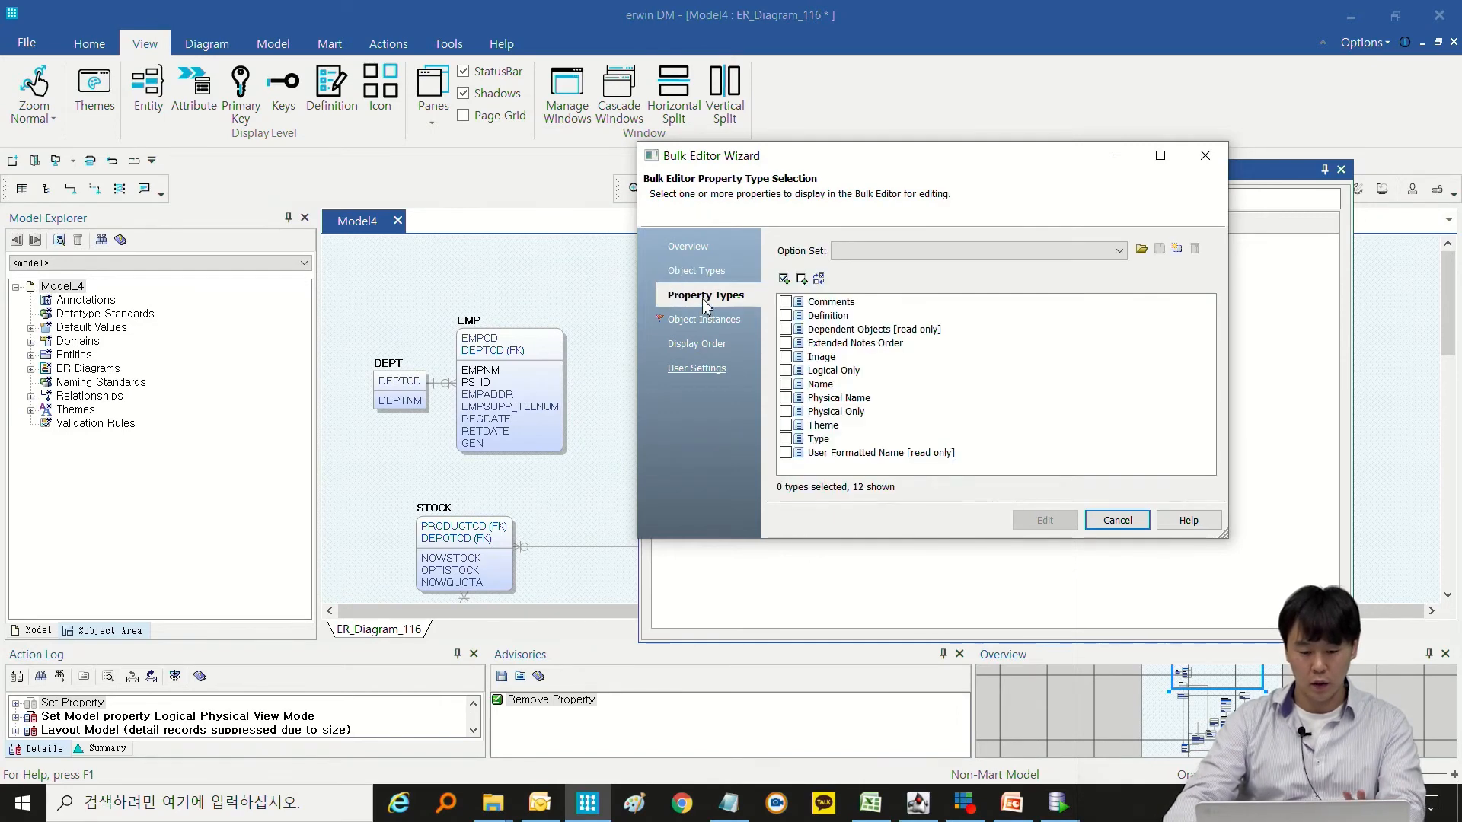
click(787, 303)
click(786, 385)
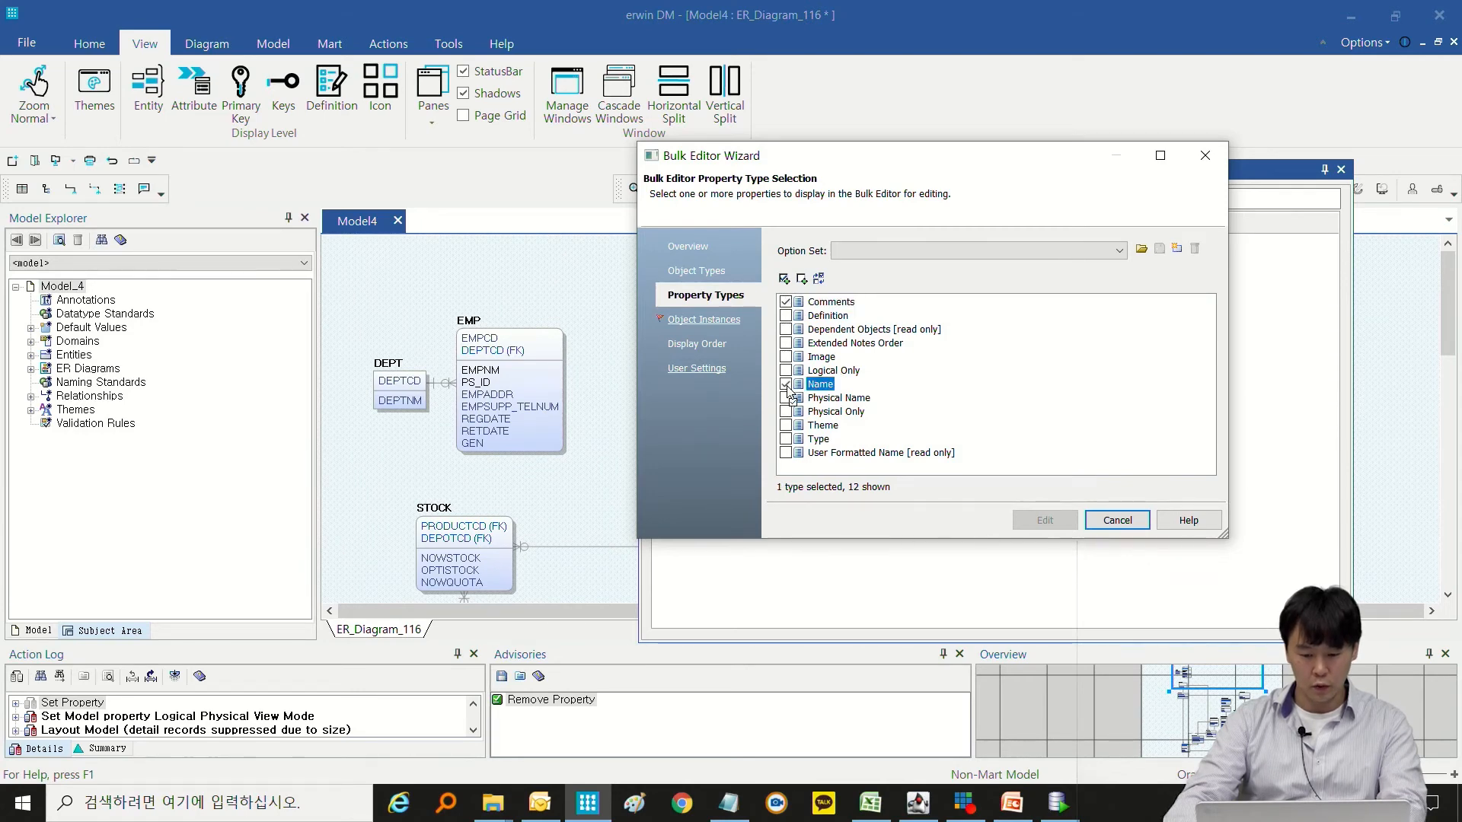
click(786, 398)
Select all table and column instances, review the display order and user settings, and load them into the Bulk Editor.
click(728, 323)
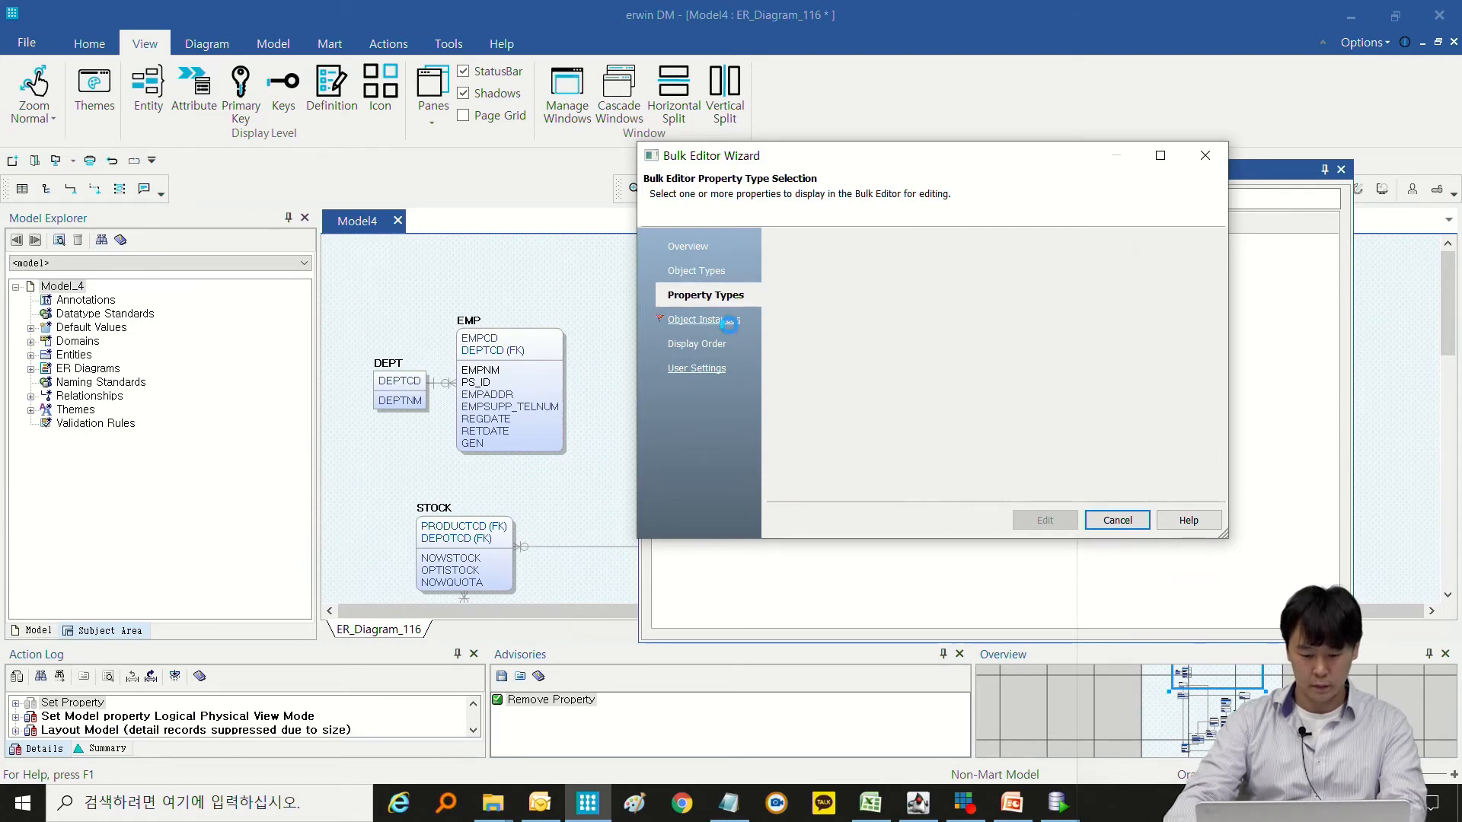
click(799, 302)
click(800, 316)
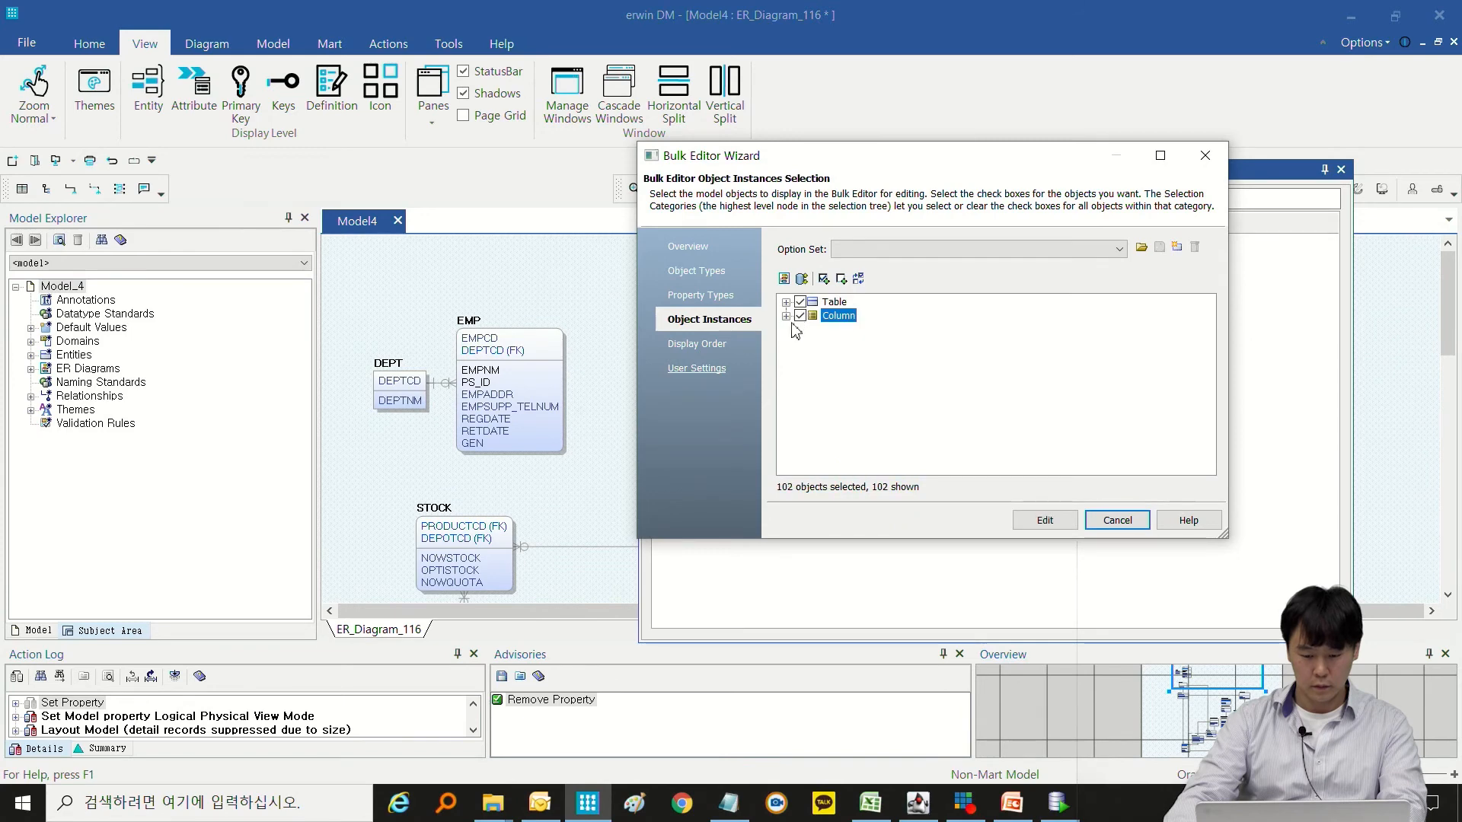
click(731, 346)
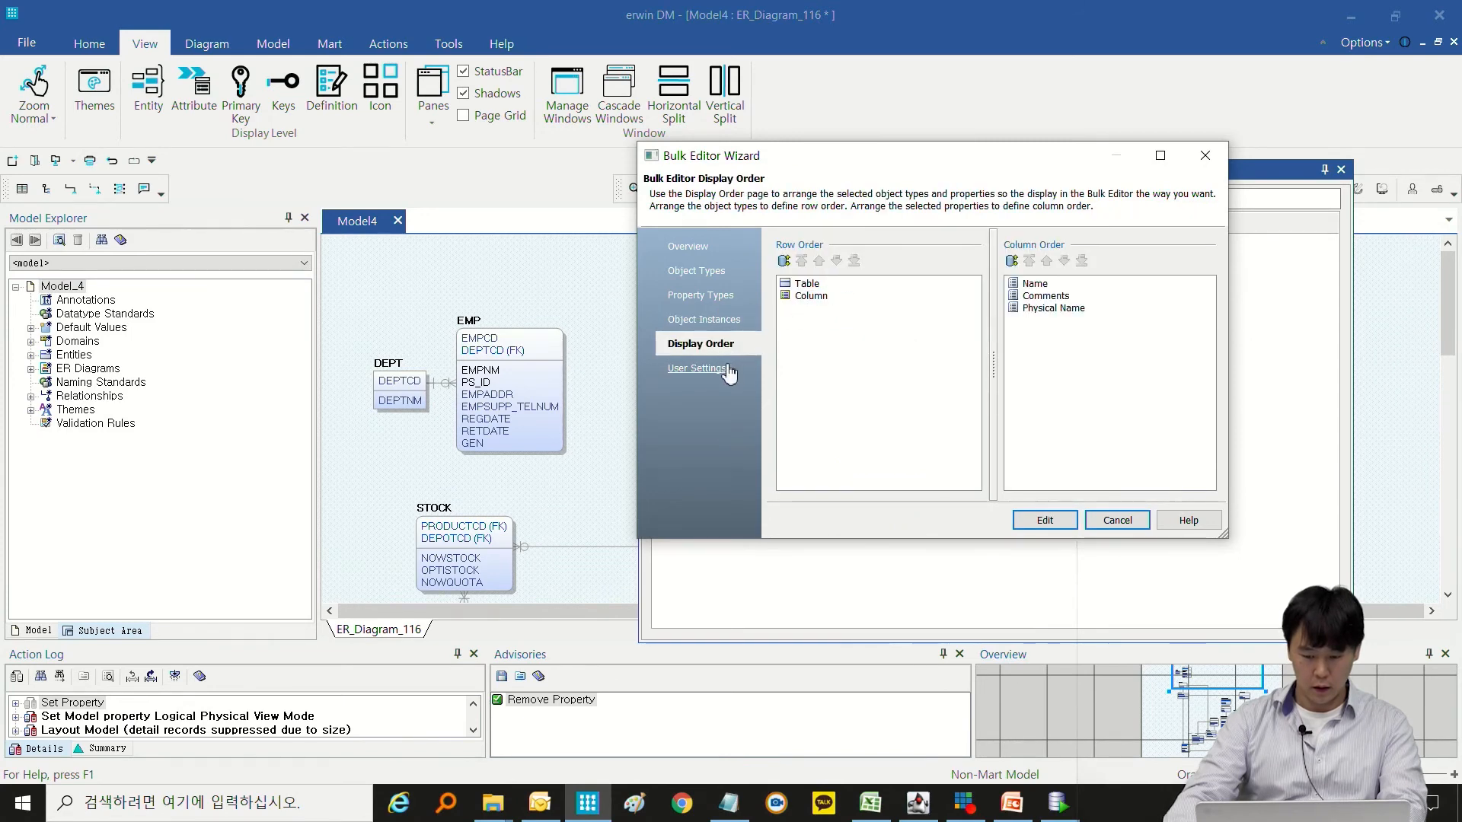
click(722, 370)
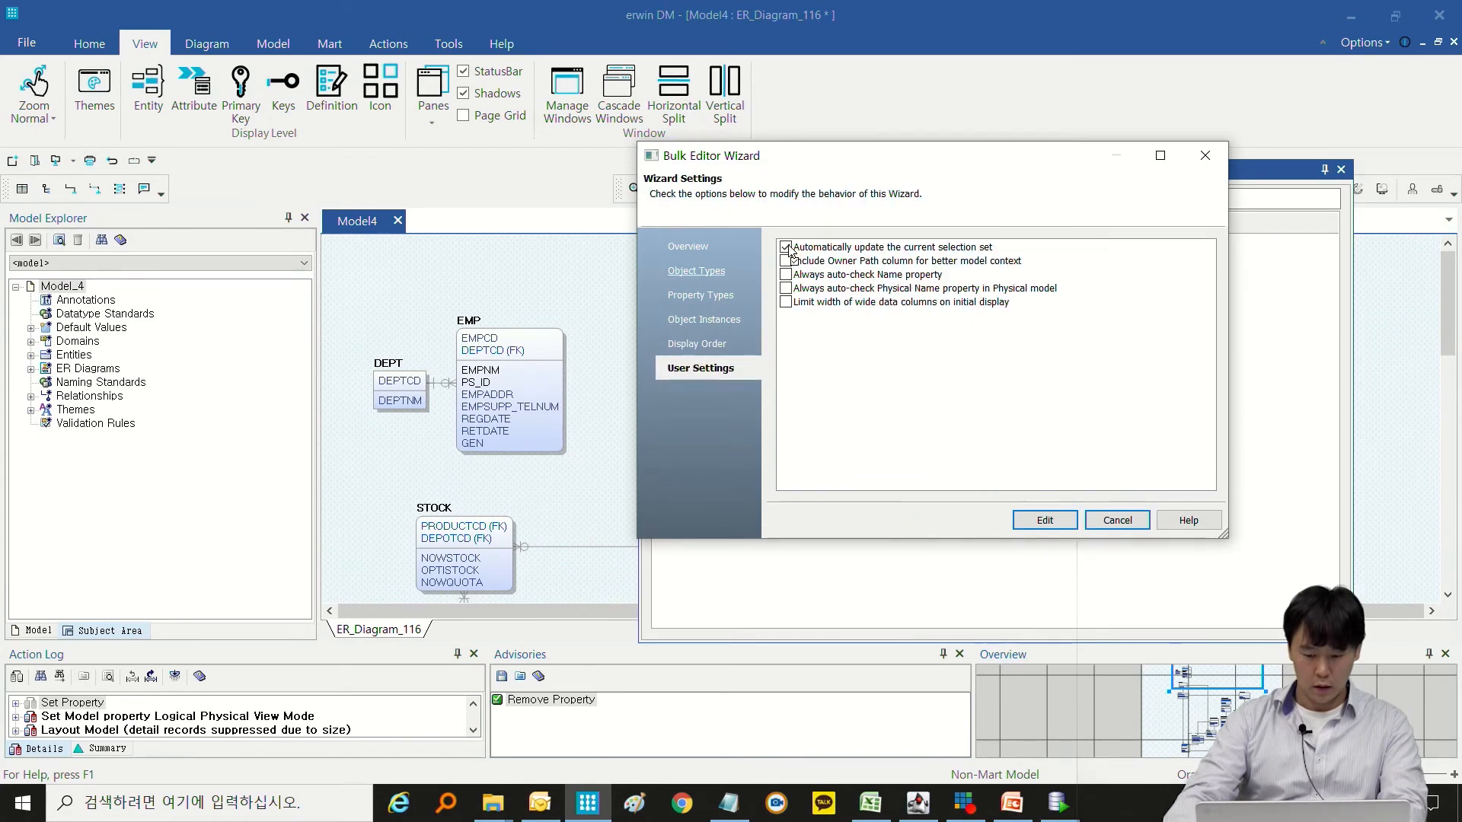
click(1042, 517)
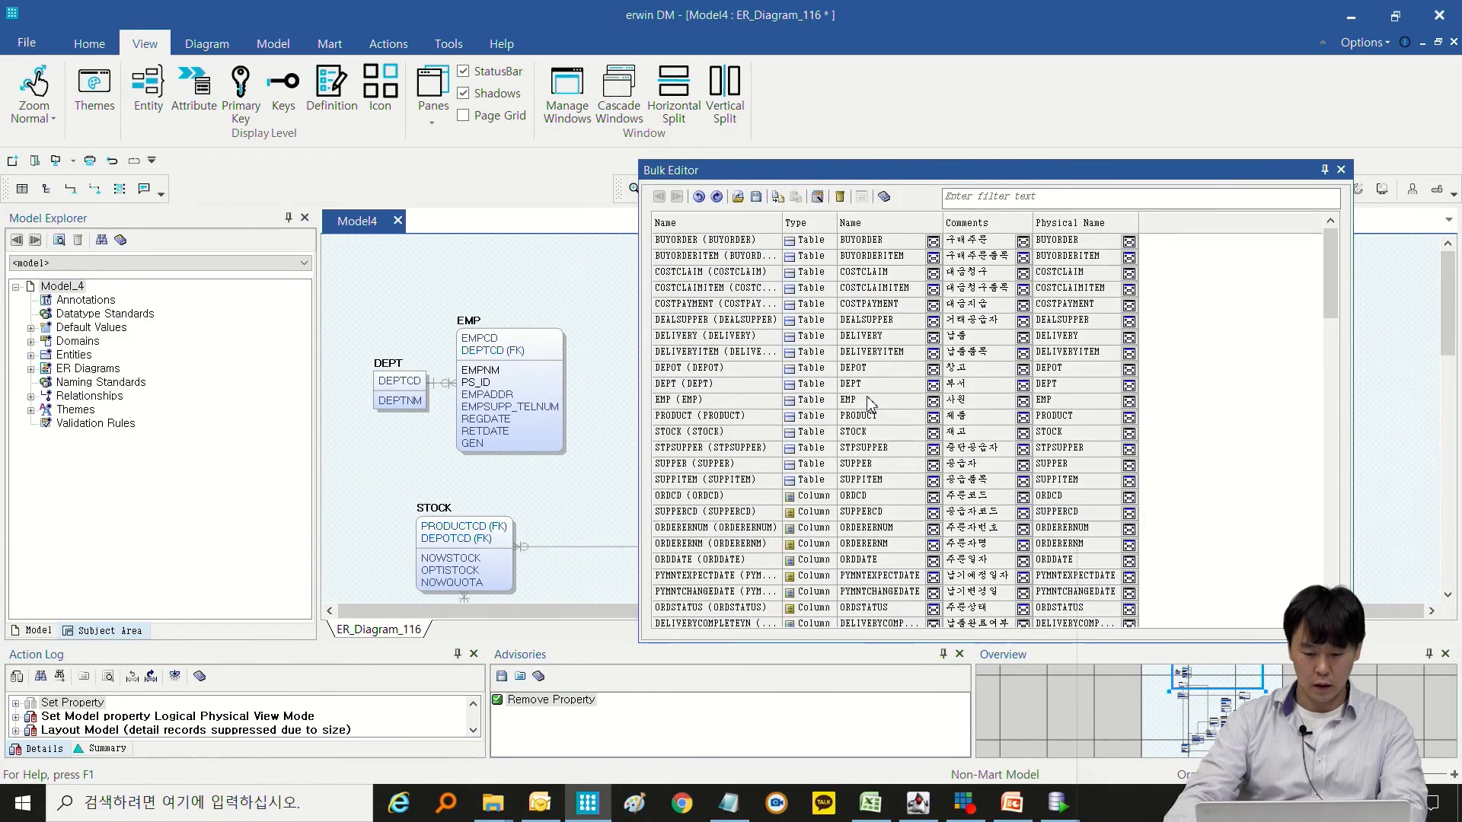
Rename the BUYORDER table as 구매주문, matching its comment, in the Bulk Editor.
scroll(875, 426, down, 15)
scroll(883, 451, up, 15)
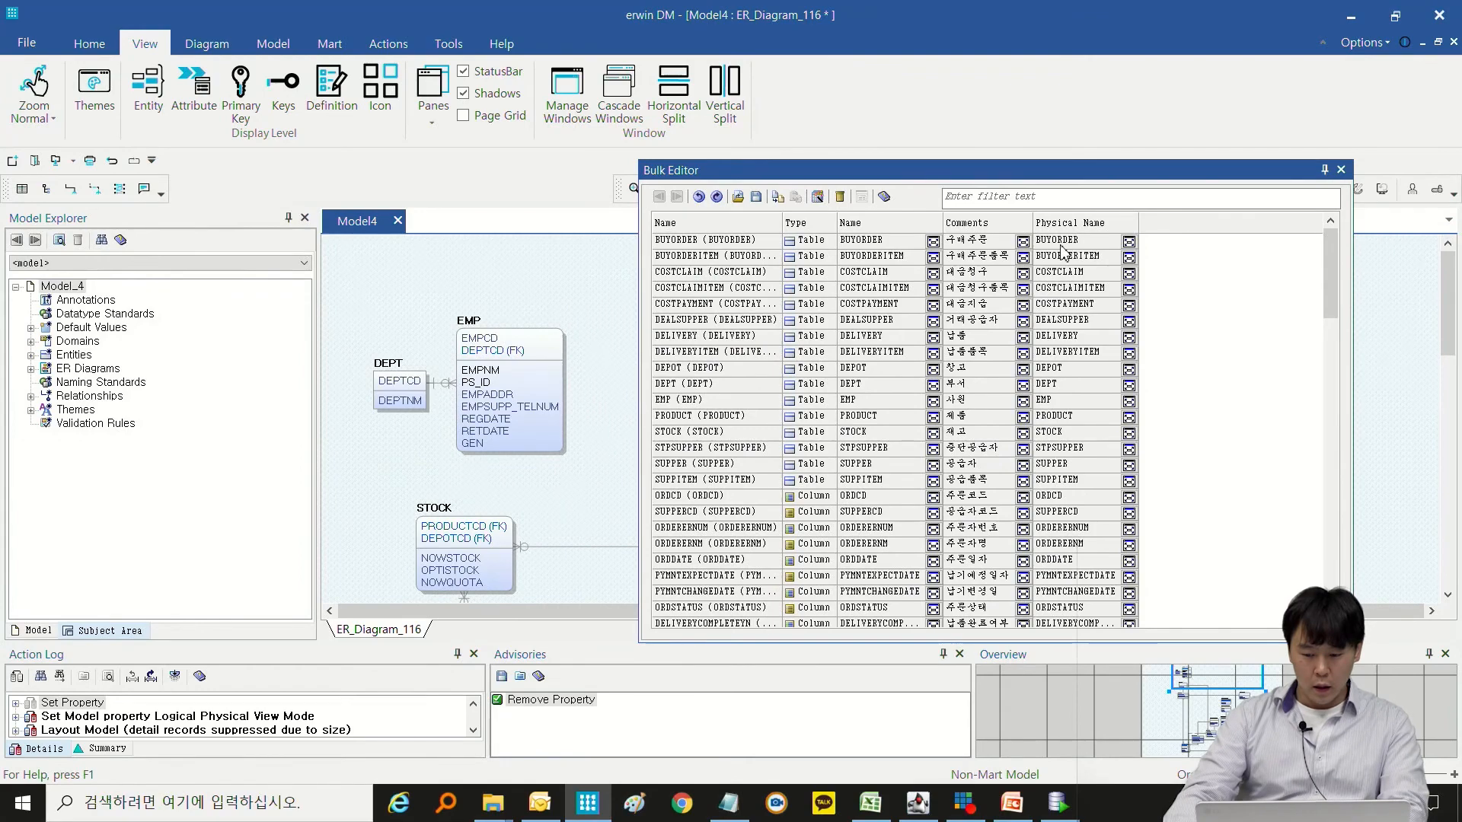
click(874, 240)
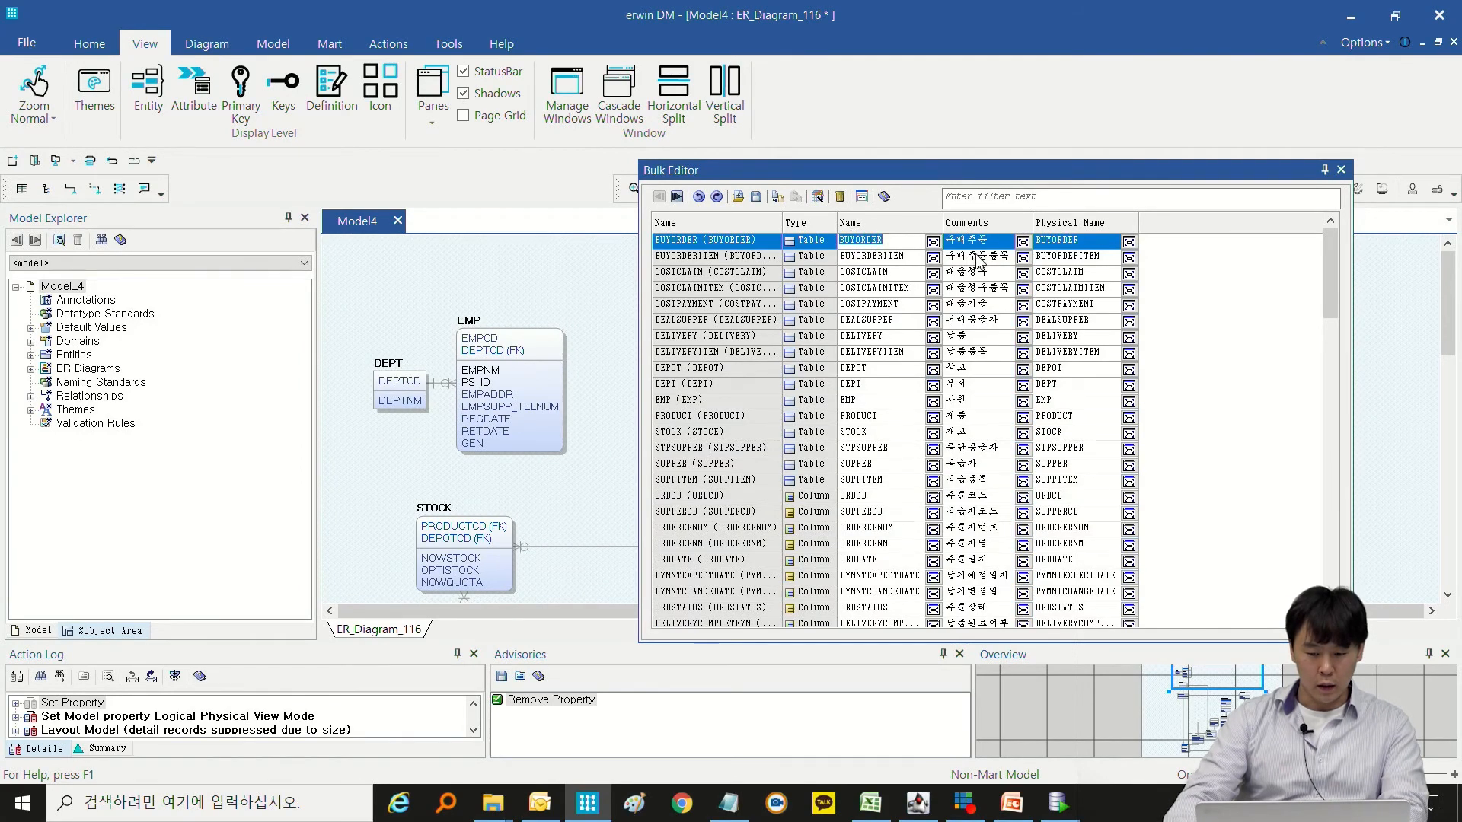
text(r)
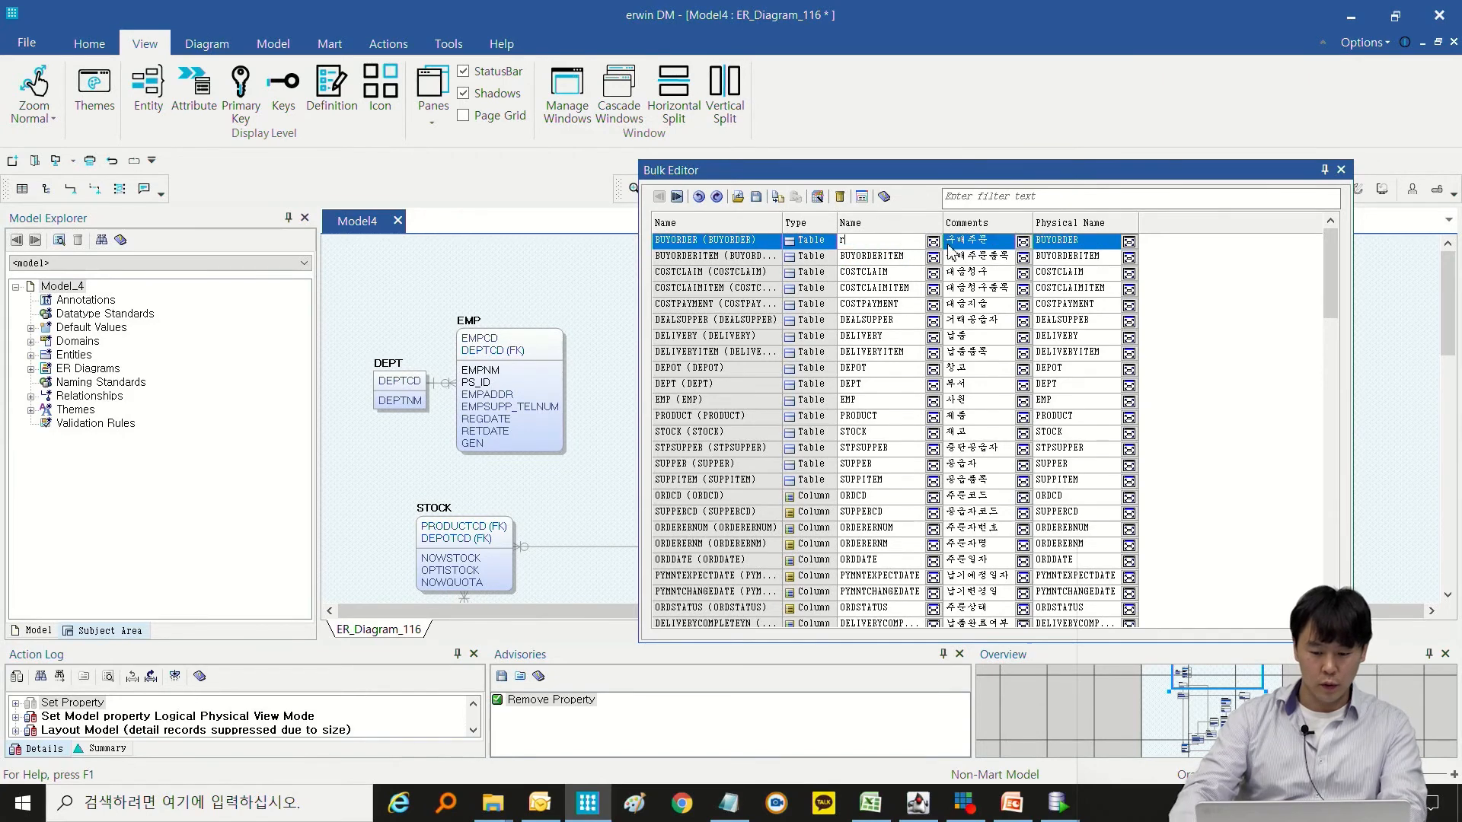
key(BackSpace)
text(구)
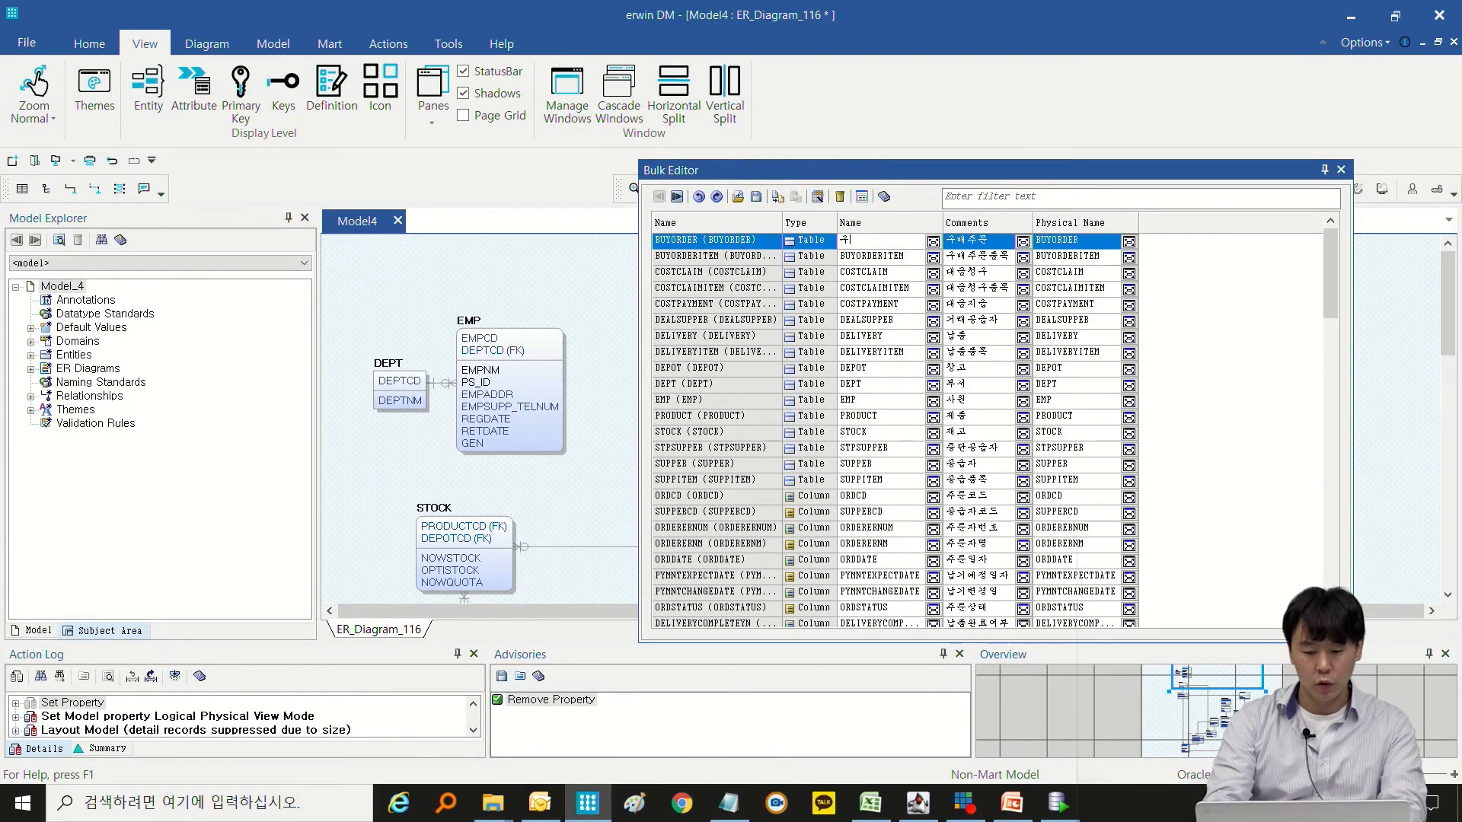
text(맺주)
key(BackSpace)
key(BackSpace)
key(BackSpace)
text(매주문)
key(Return)
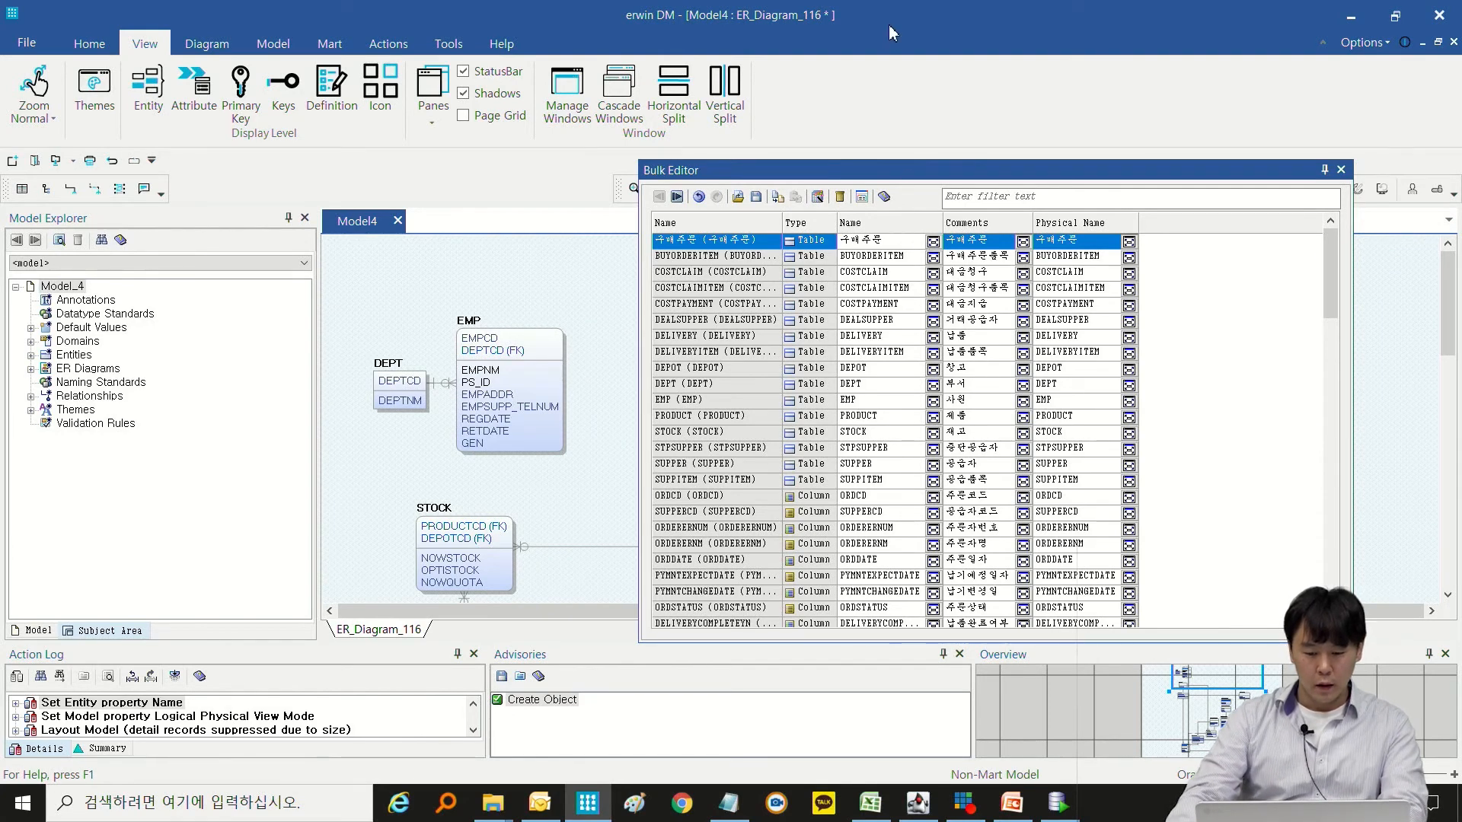
Move the Bulk Editor aside and check the renamed 구매주문 entity in the diagram.
drag(904, 170, 914, 229)
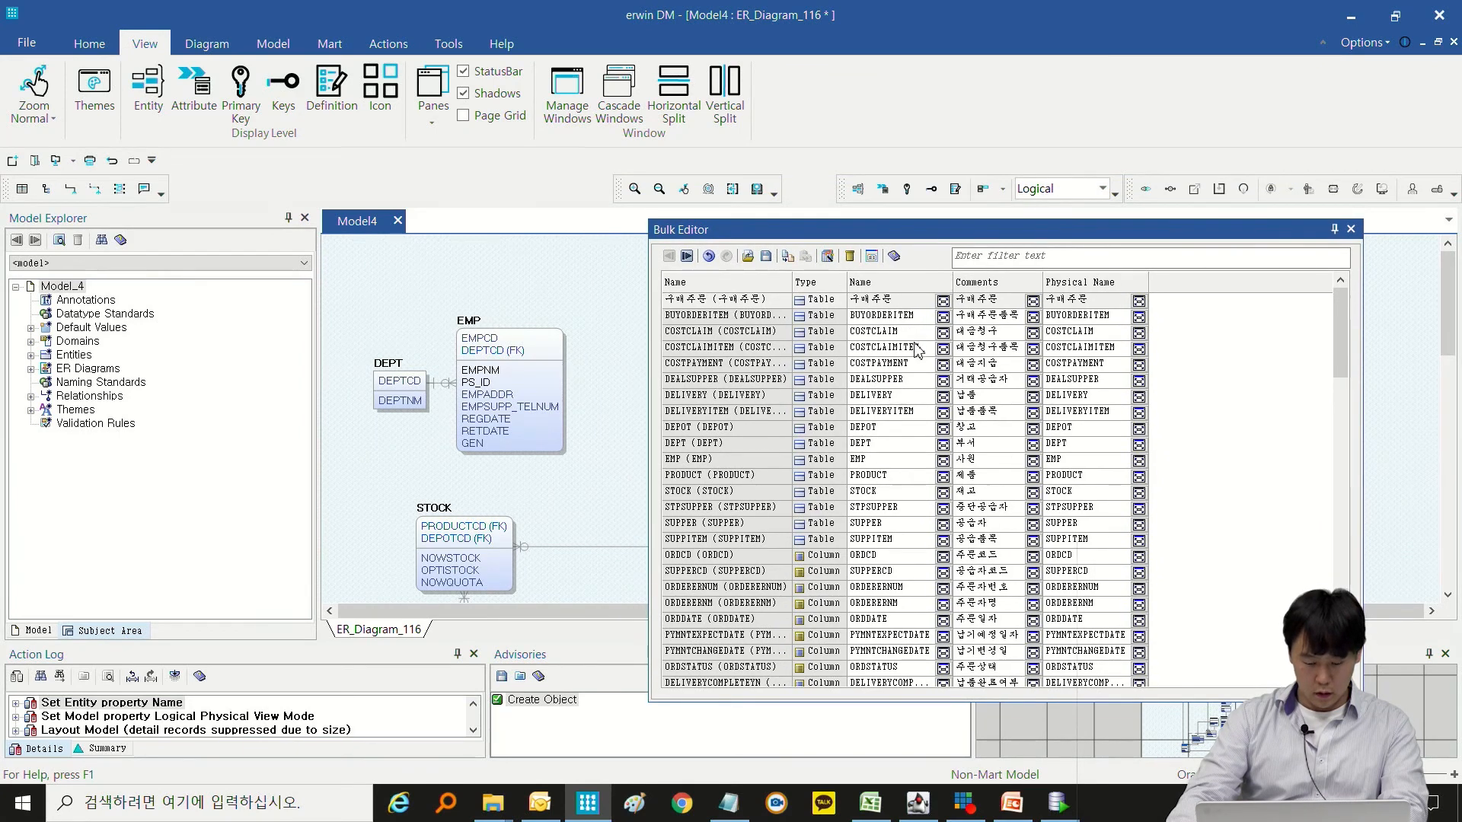
double_click(908, 316)
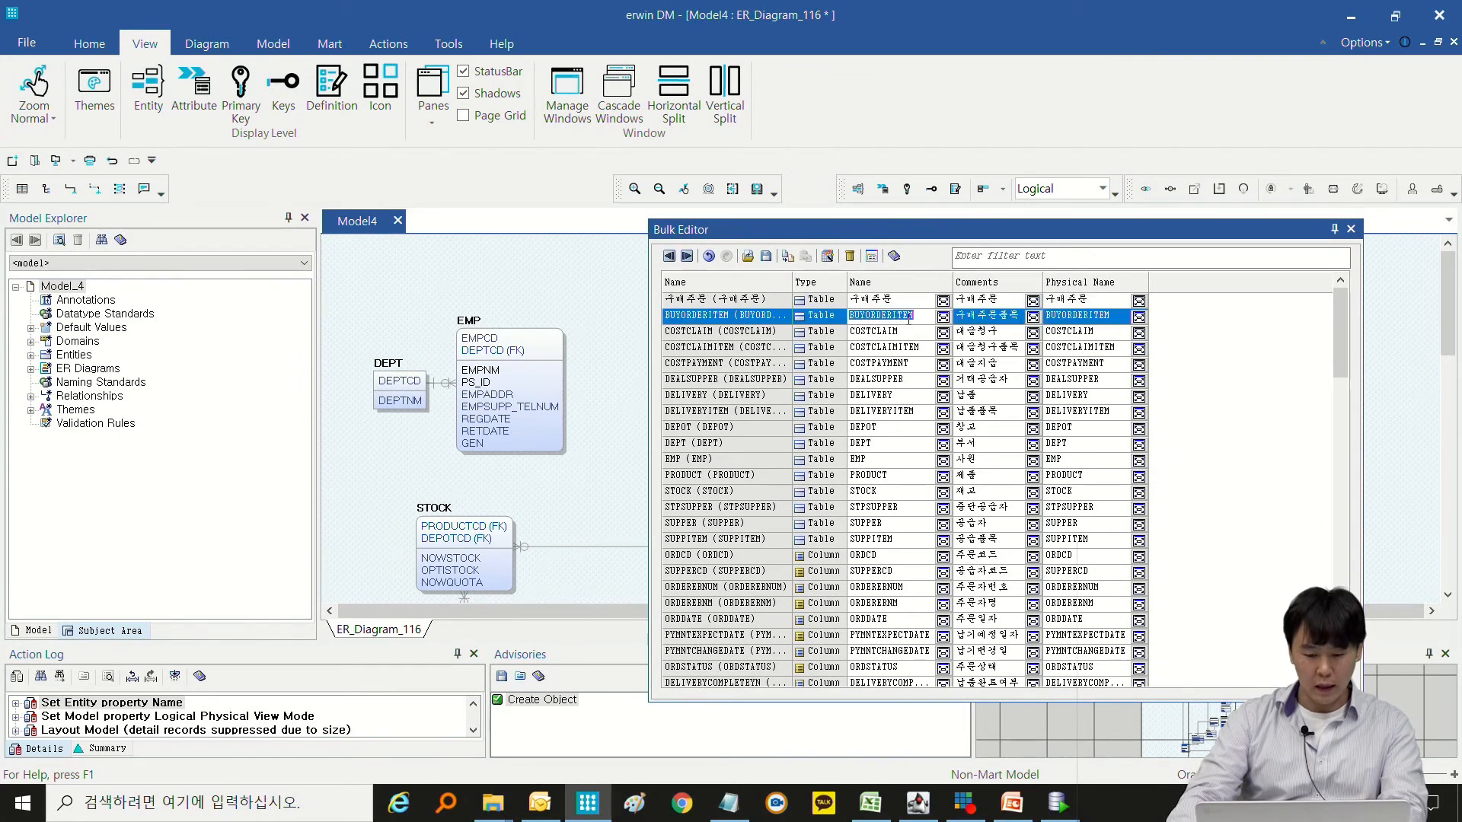
double_click(904, 333)
double_click(902, 350)
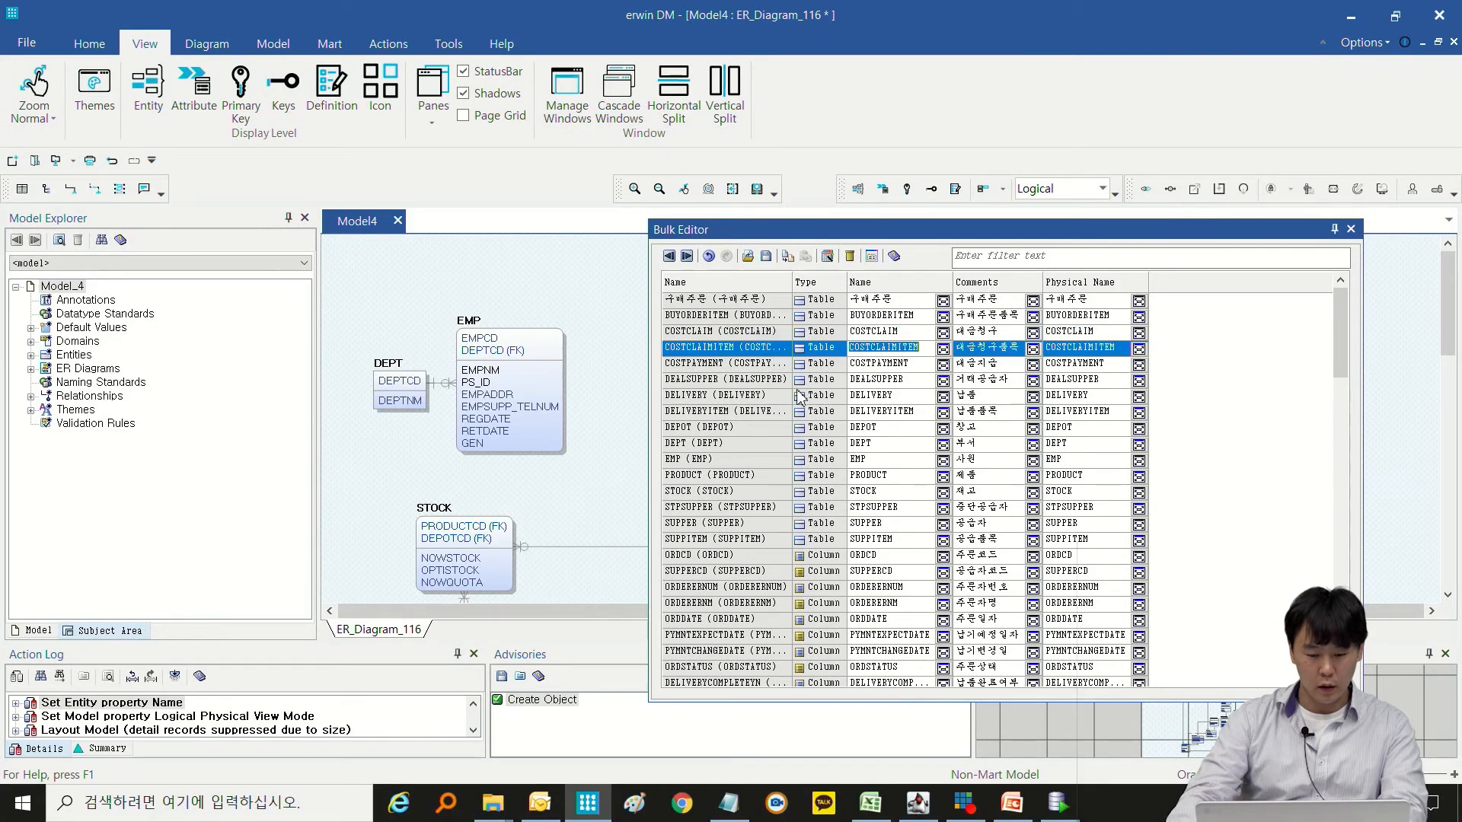
drag(791, 232, 35, 483)
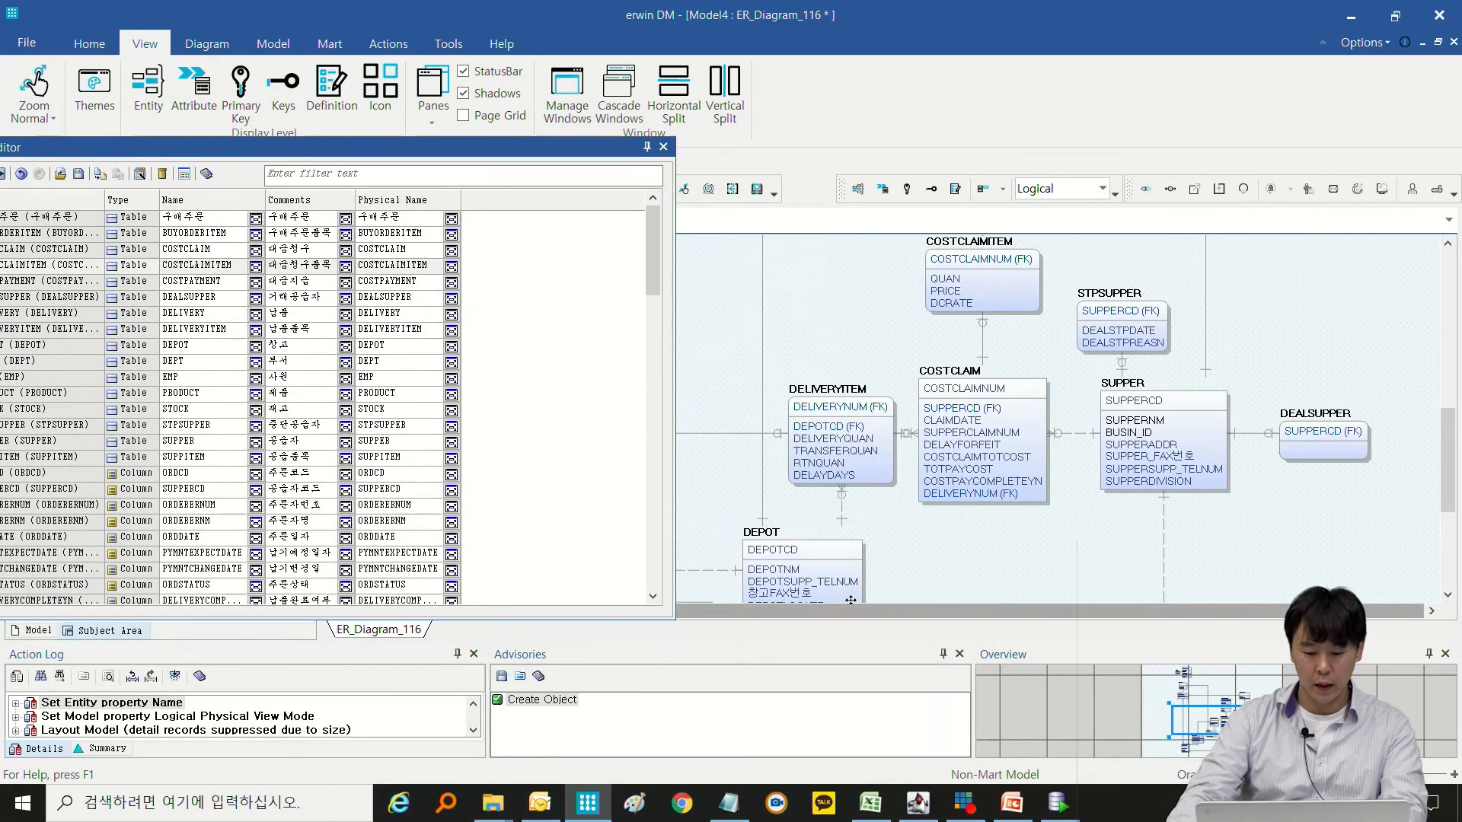
scroll(935, 568, down, 3)
scroll(935, 567, down, 3)
scroll(935, 568, up, 2)
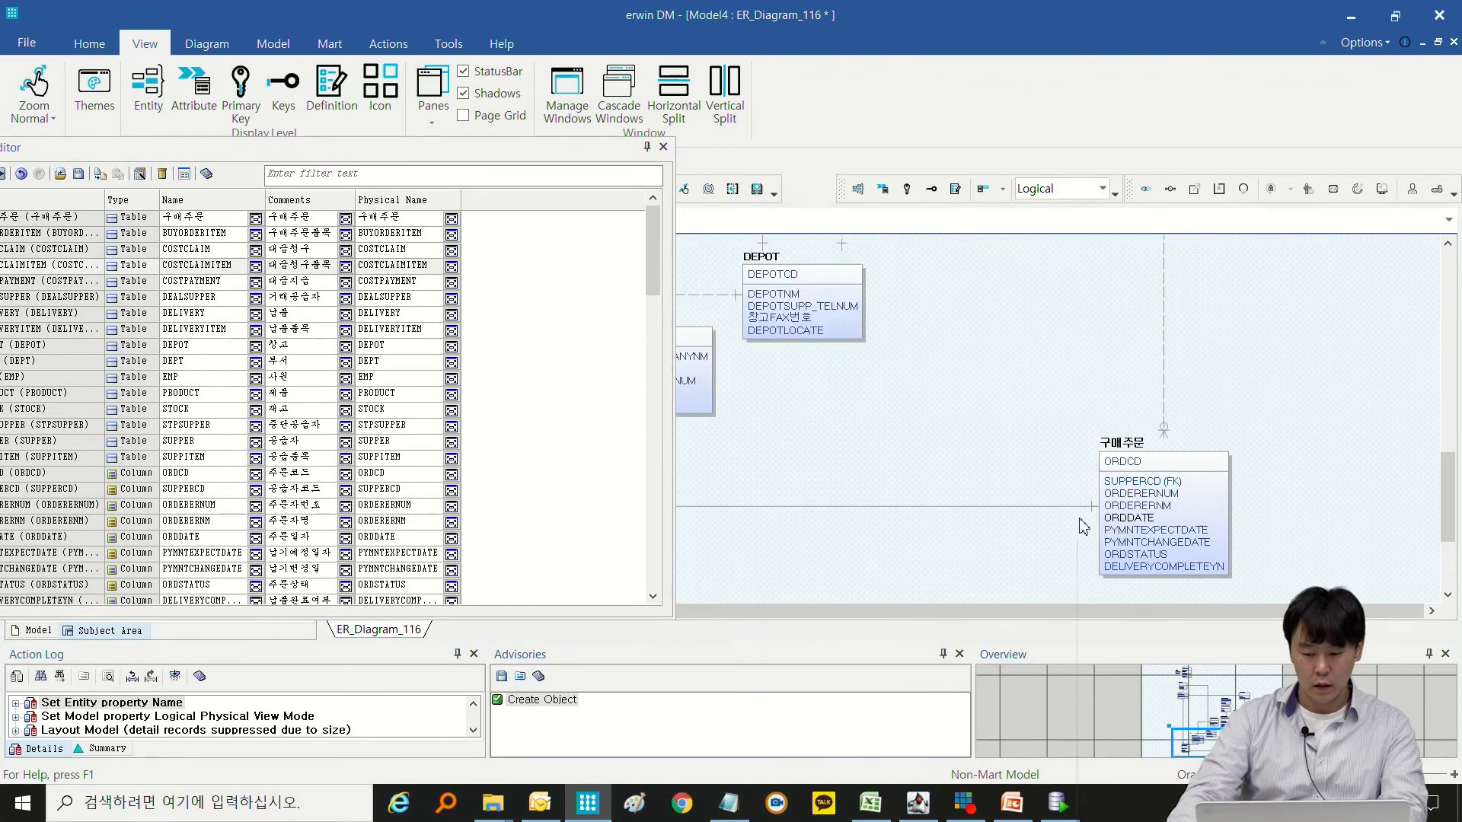
click(1117, 454)
Export only the selected 구매주문 row of the Bulk Editor to a CSV file named 구매업무_csv on the desktop.
drag(518, 153, 861, 208)
click(599, 275)
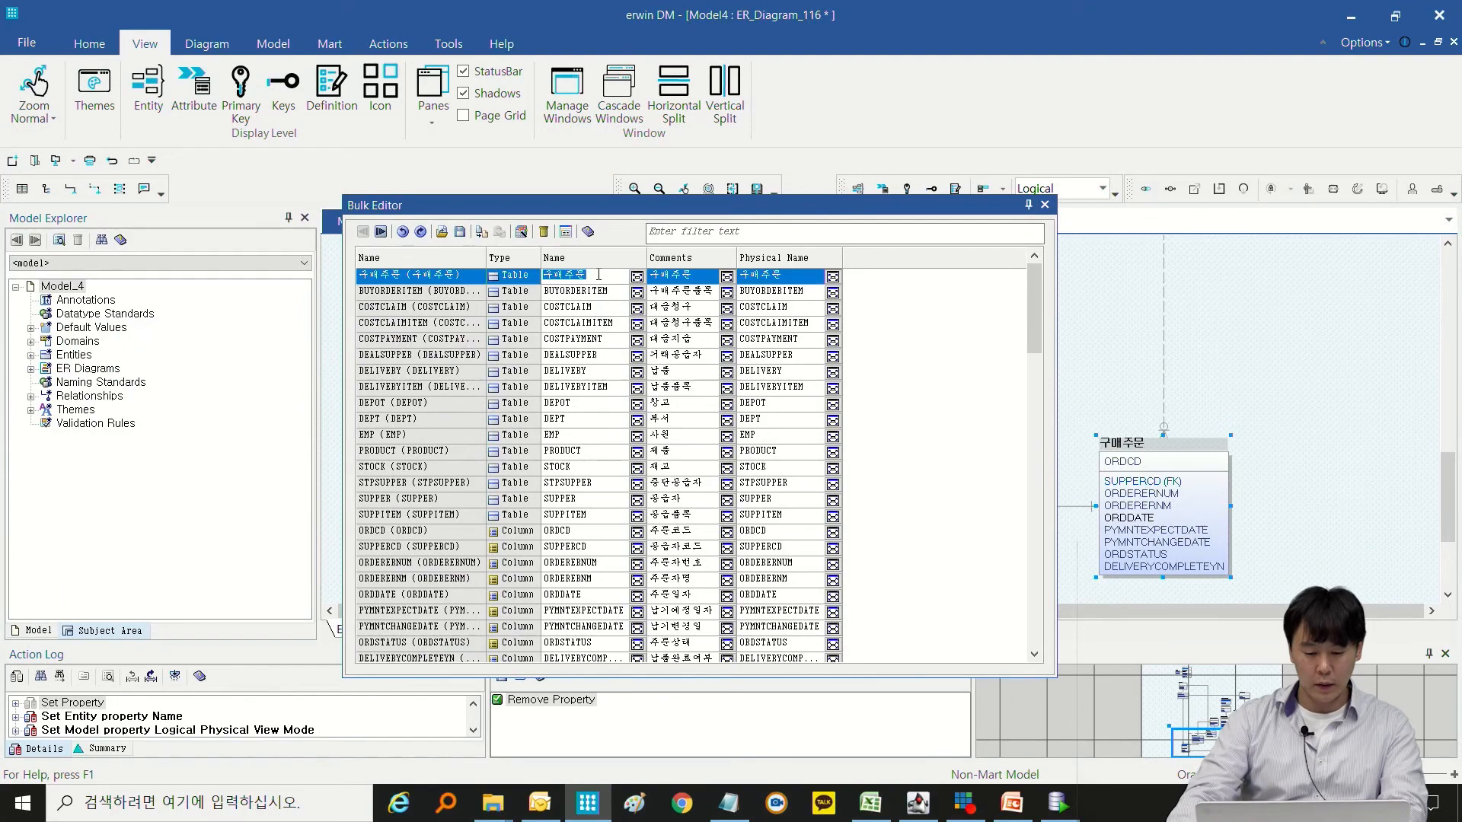
click(462, 233)
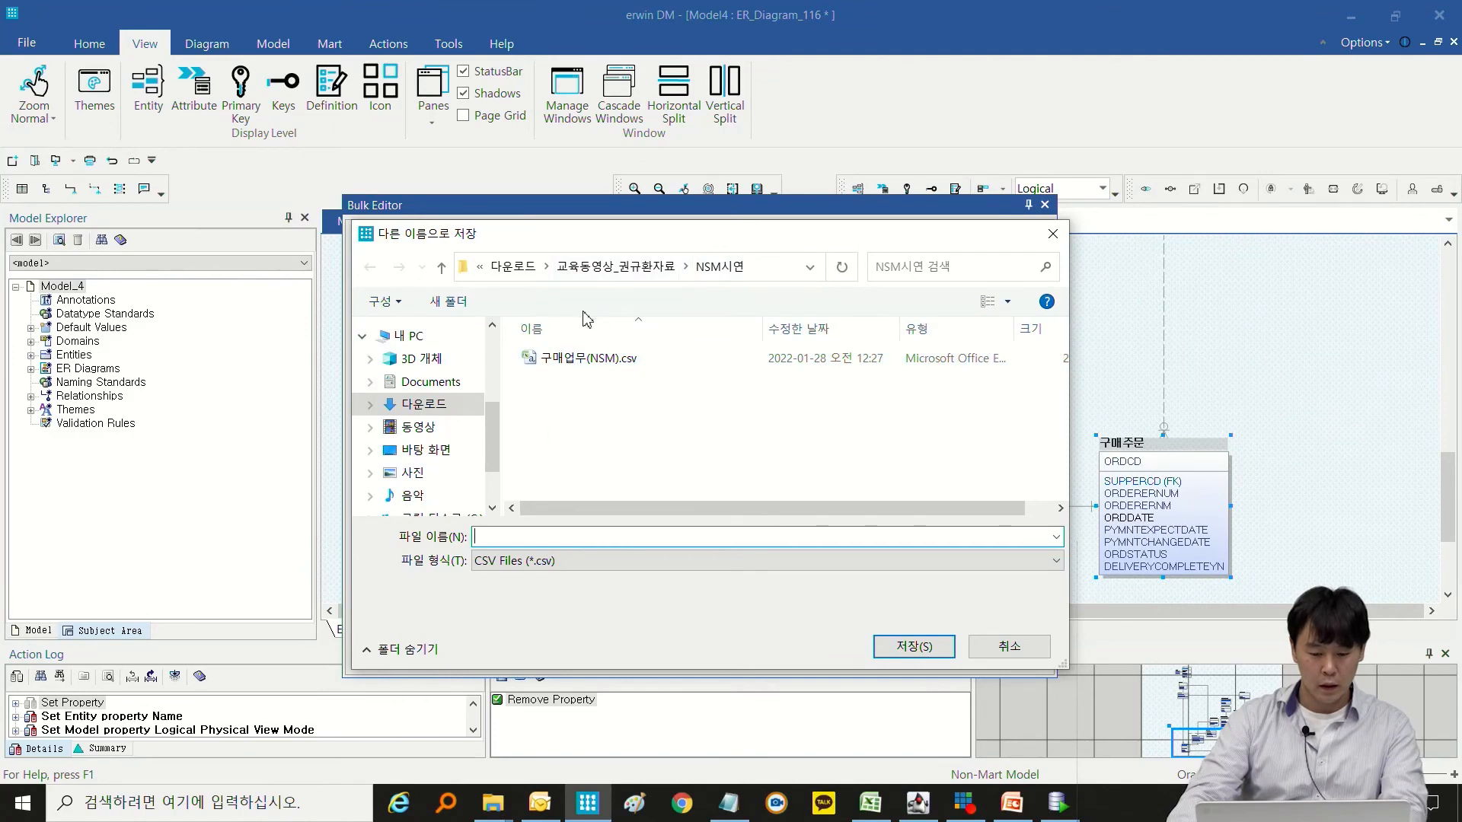
scroll(426, 366, up, 5)
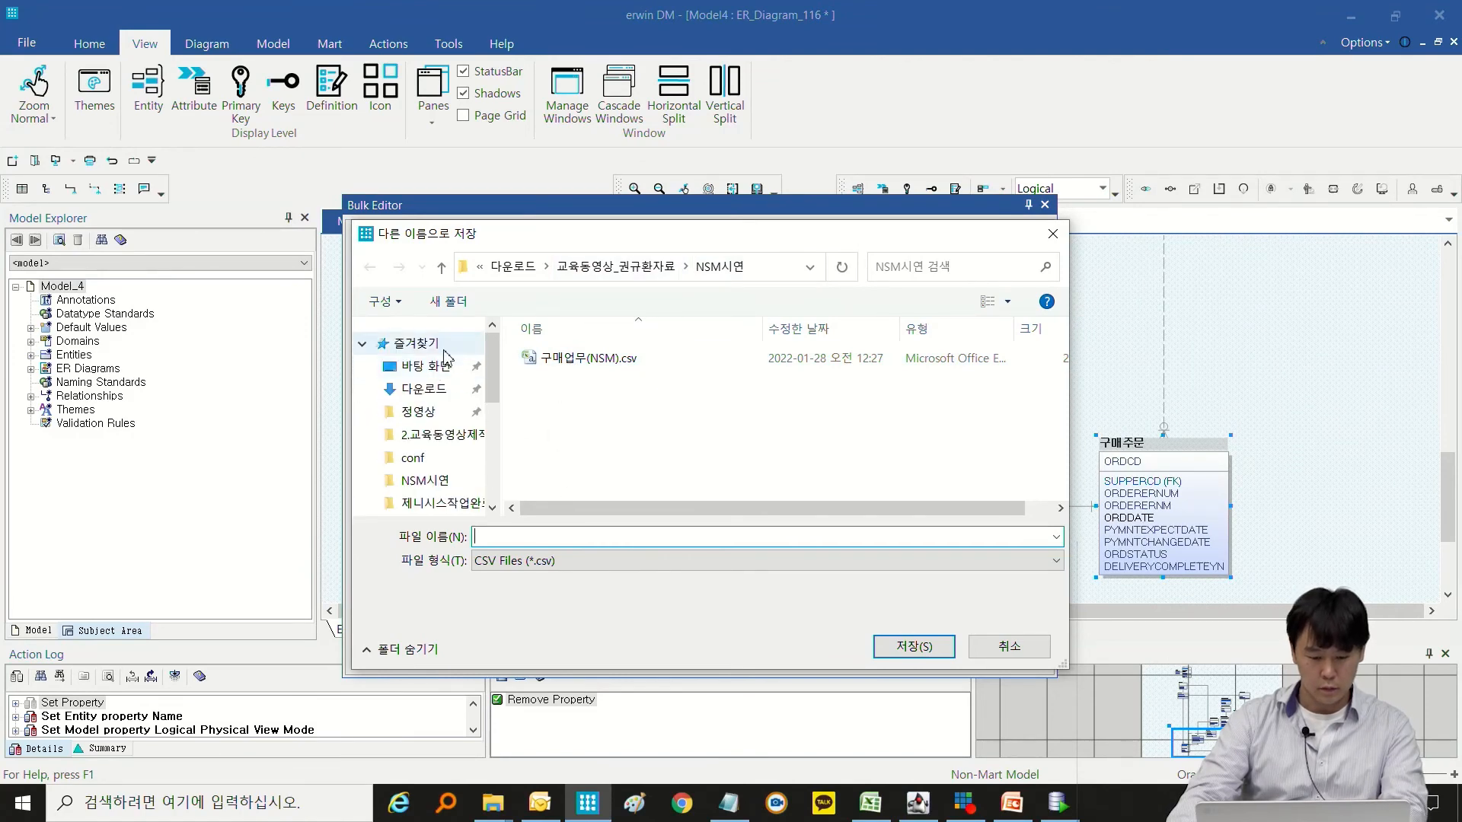
click(426, 367)
text(구)
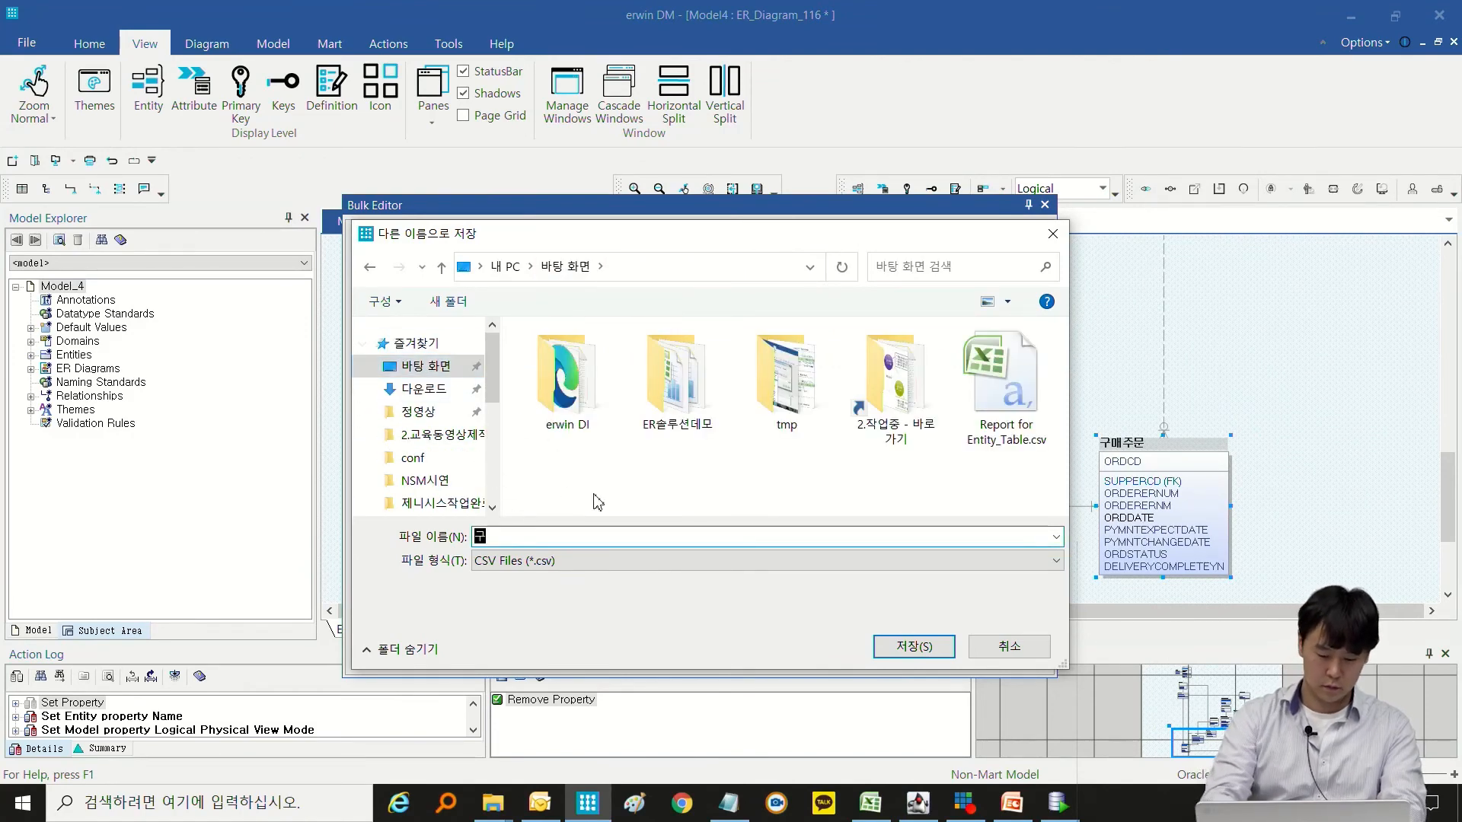
text(매업무_cs-v)
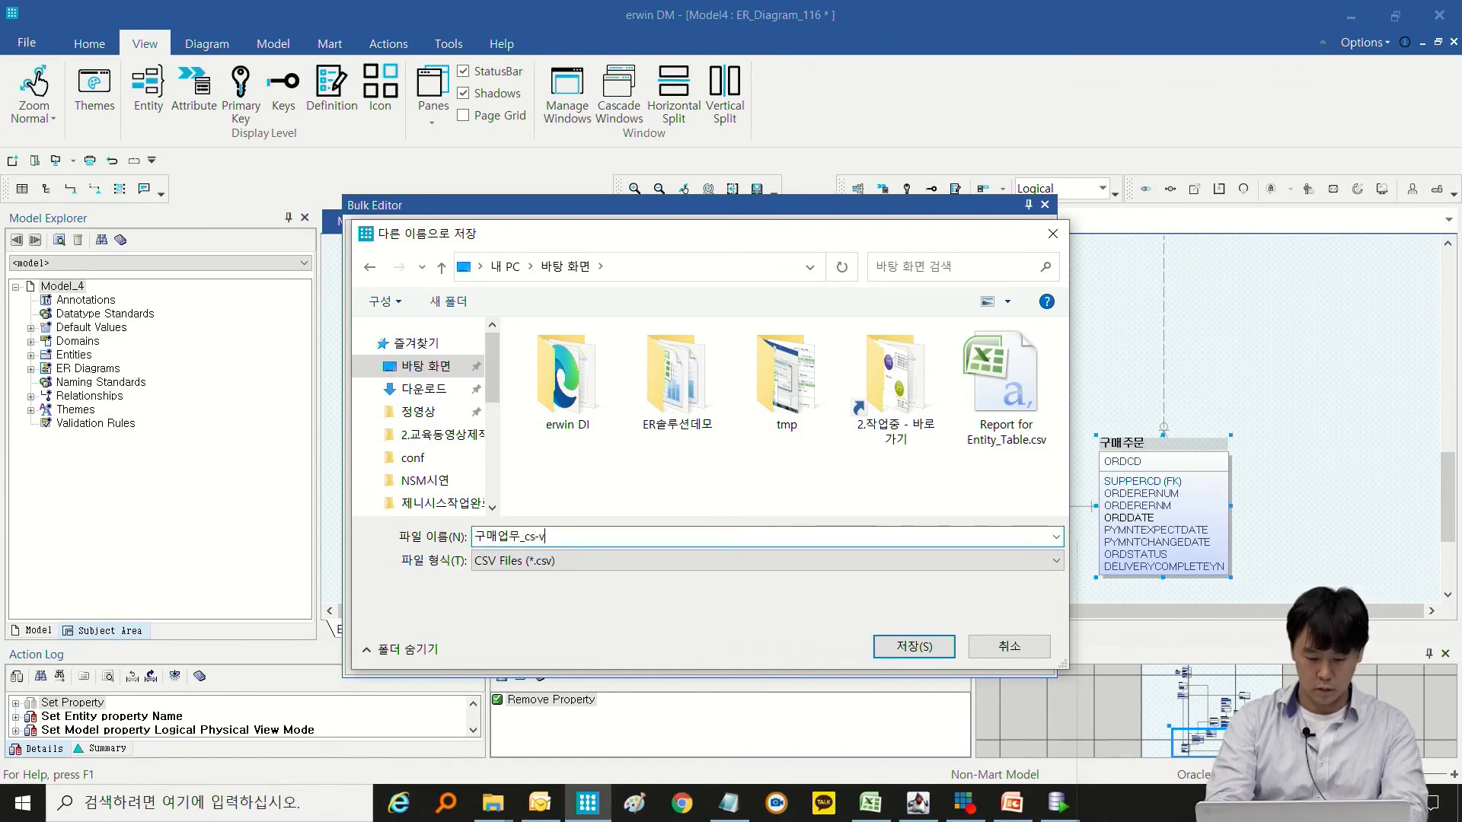
key(BackSpace)
text(v)
key(Return)
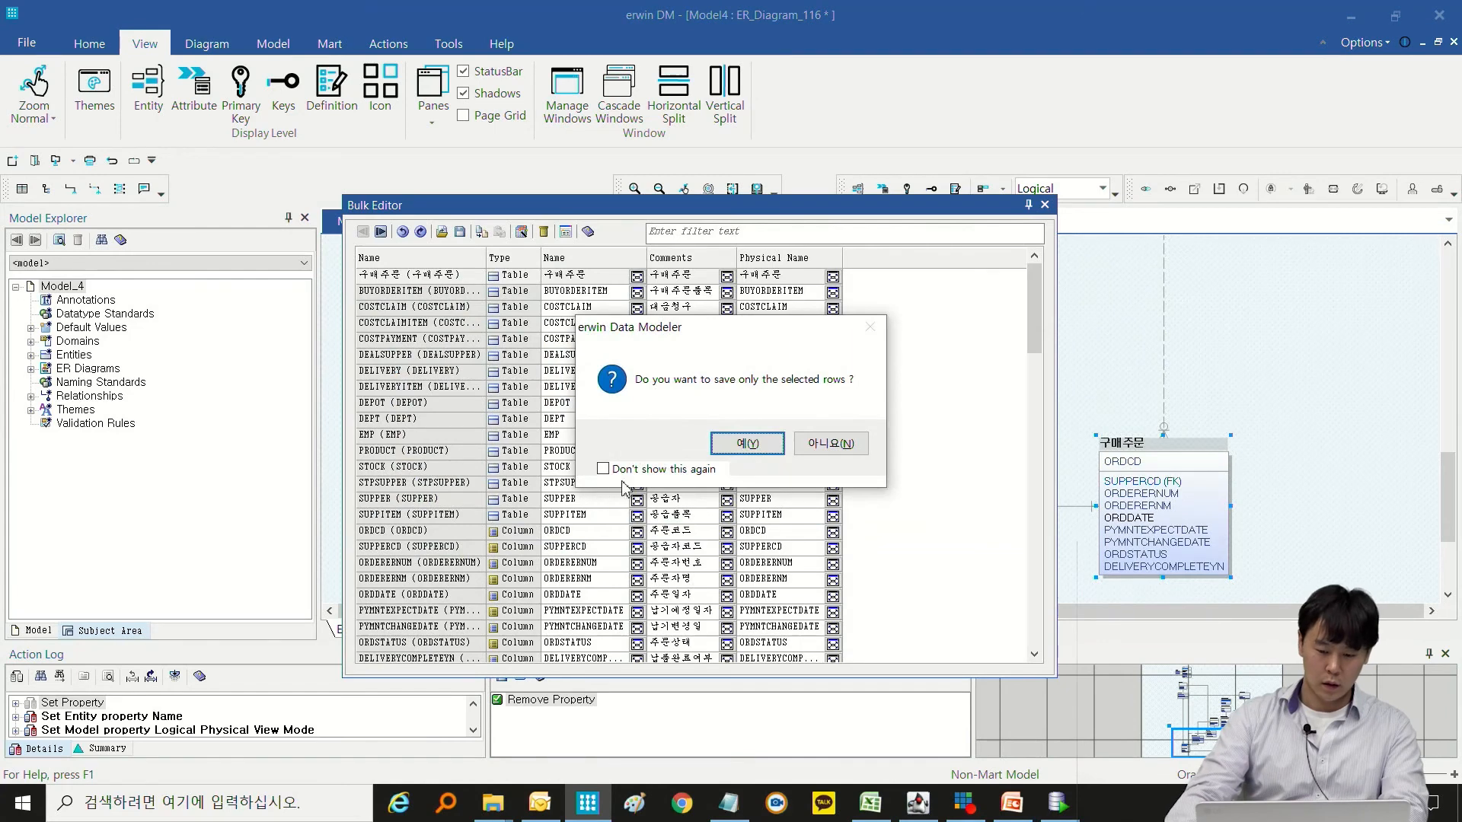
click(738, 451)
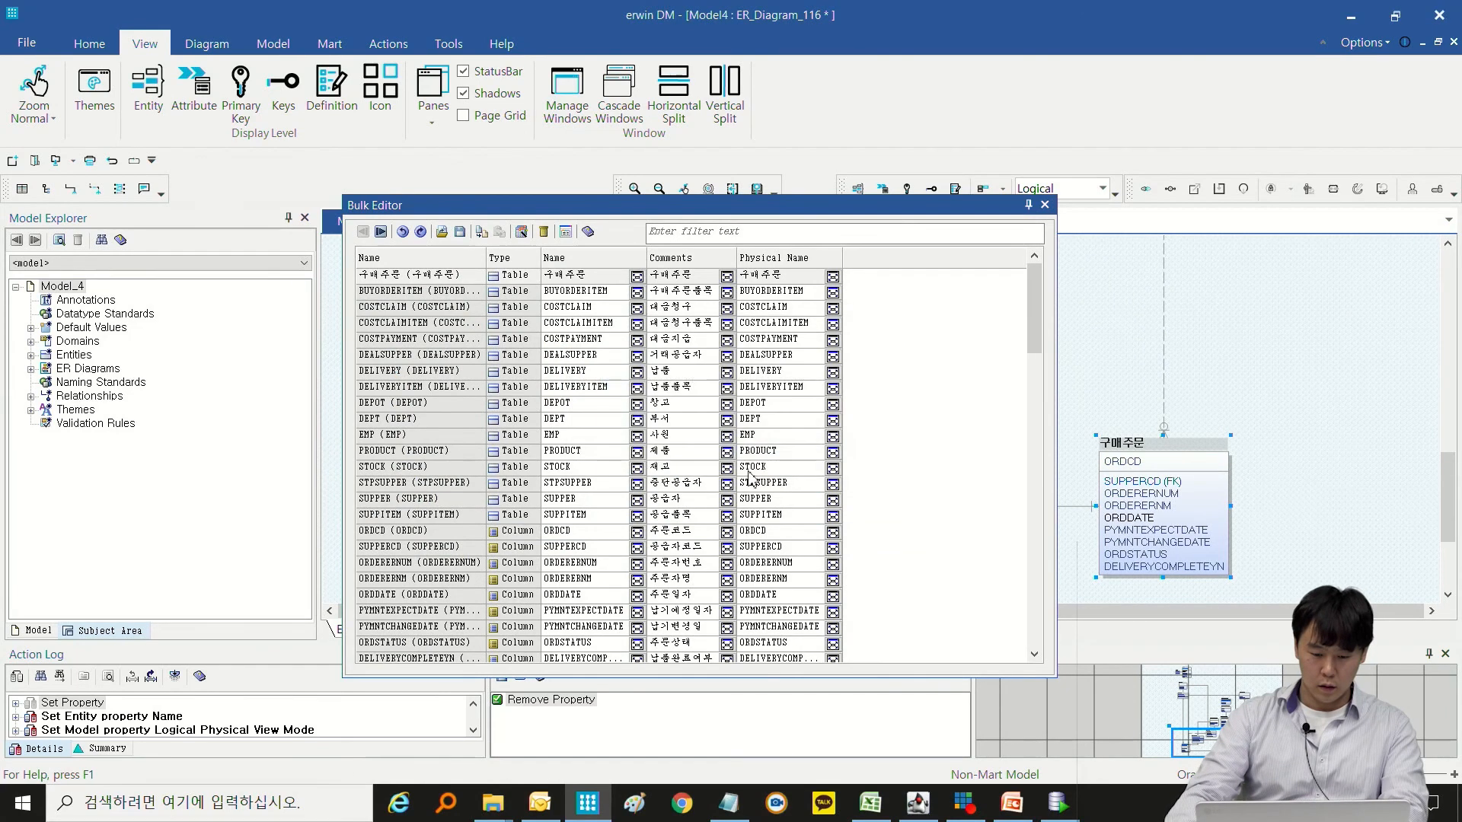
Open 구매업무_csv.csv from the desktop in Excel, check the exported row, and put Excel away.
key(super+e)
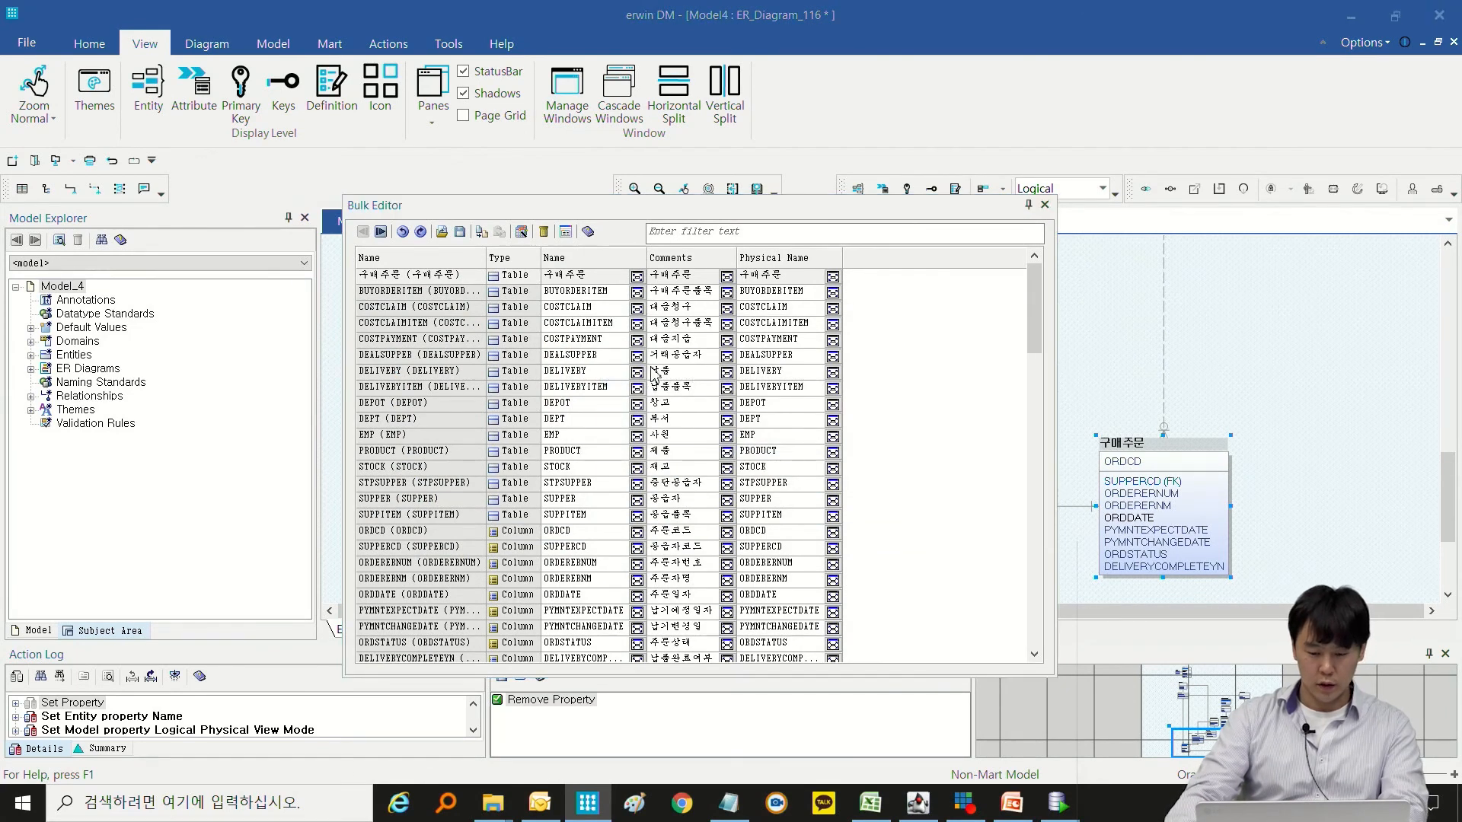
click(206, 339)
scroll(472, 457, down, 3)
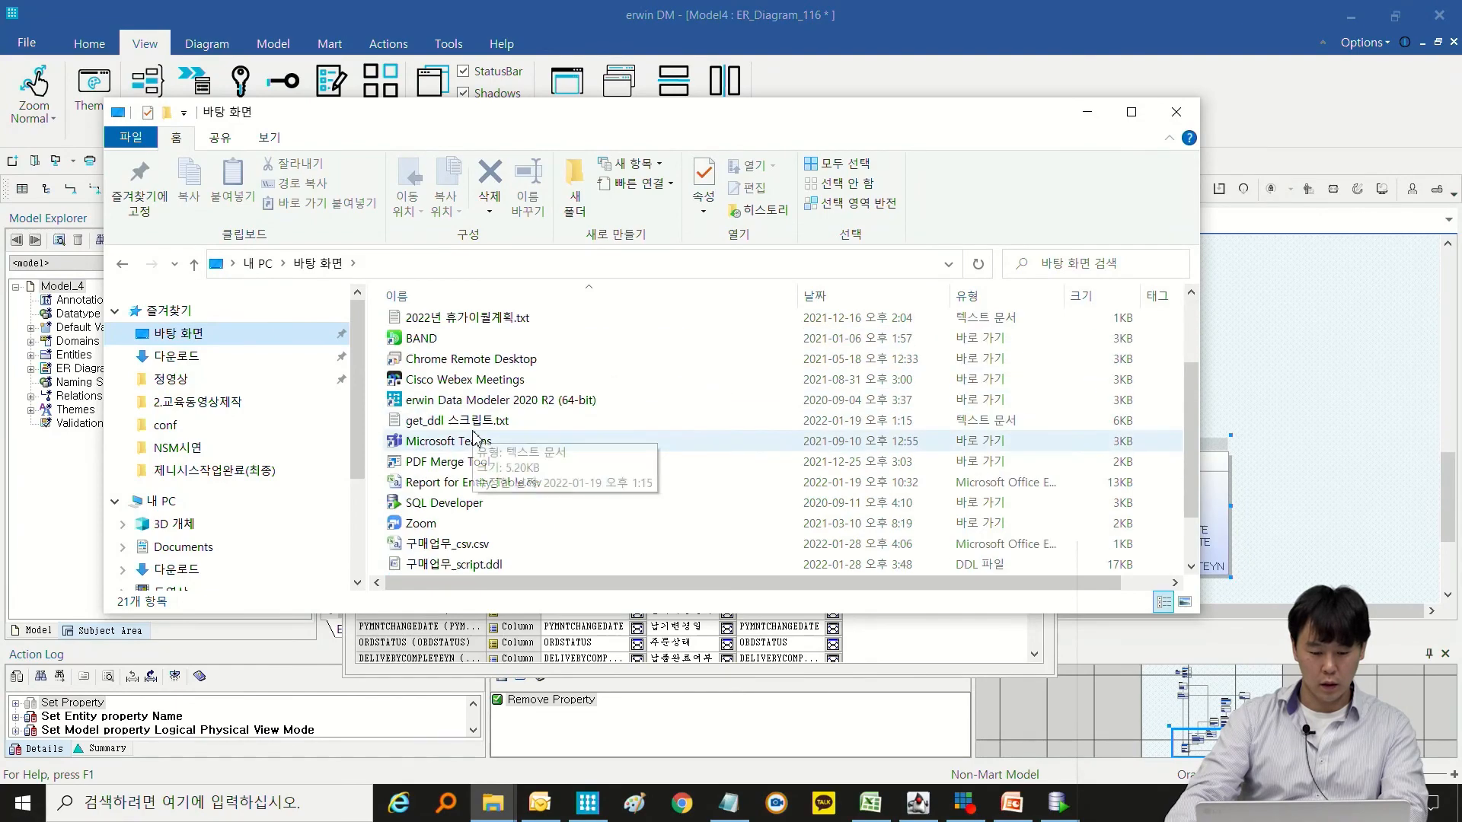
double_click(470, 484)
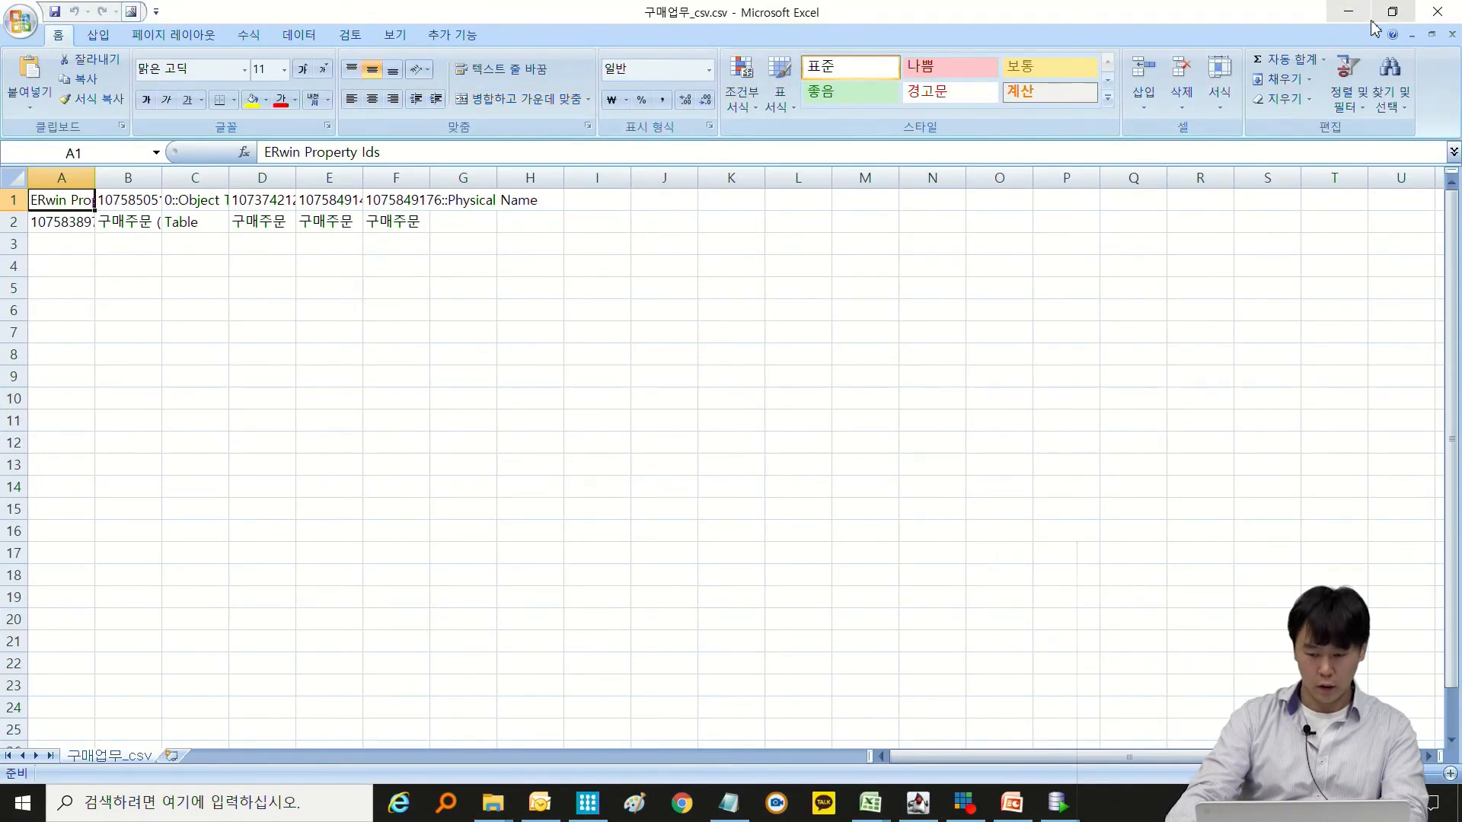
click(1438, 12)
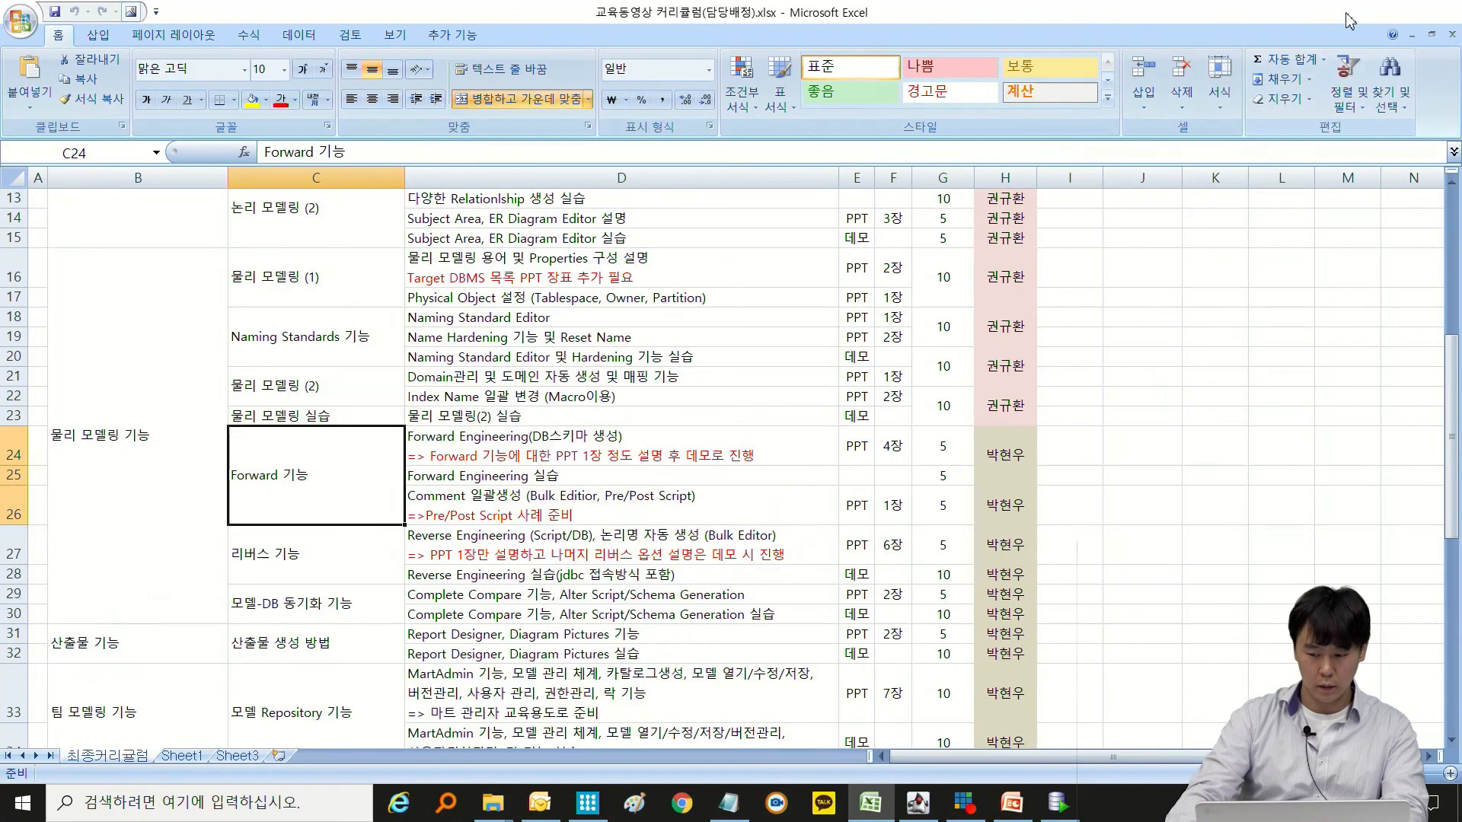
click(1348, 11)
click(1288, 396)
Export all Bulk Editor rows to CSV, overwriting 구매업무_csv.csv on the desktop and saving only the selected rows.
click(419, 345)
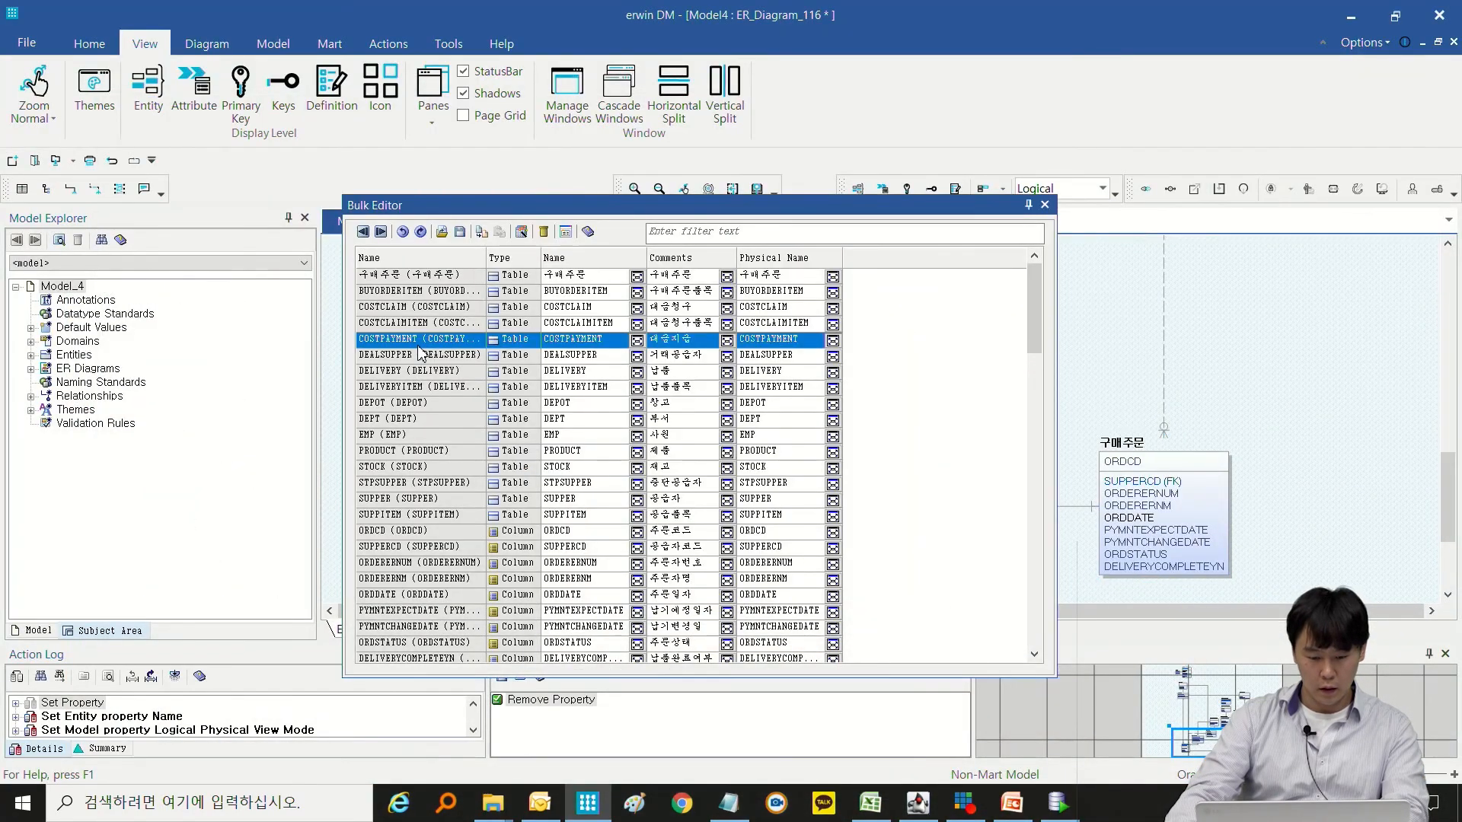
key(ctrl+a)
click(460, 232)
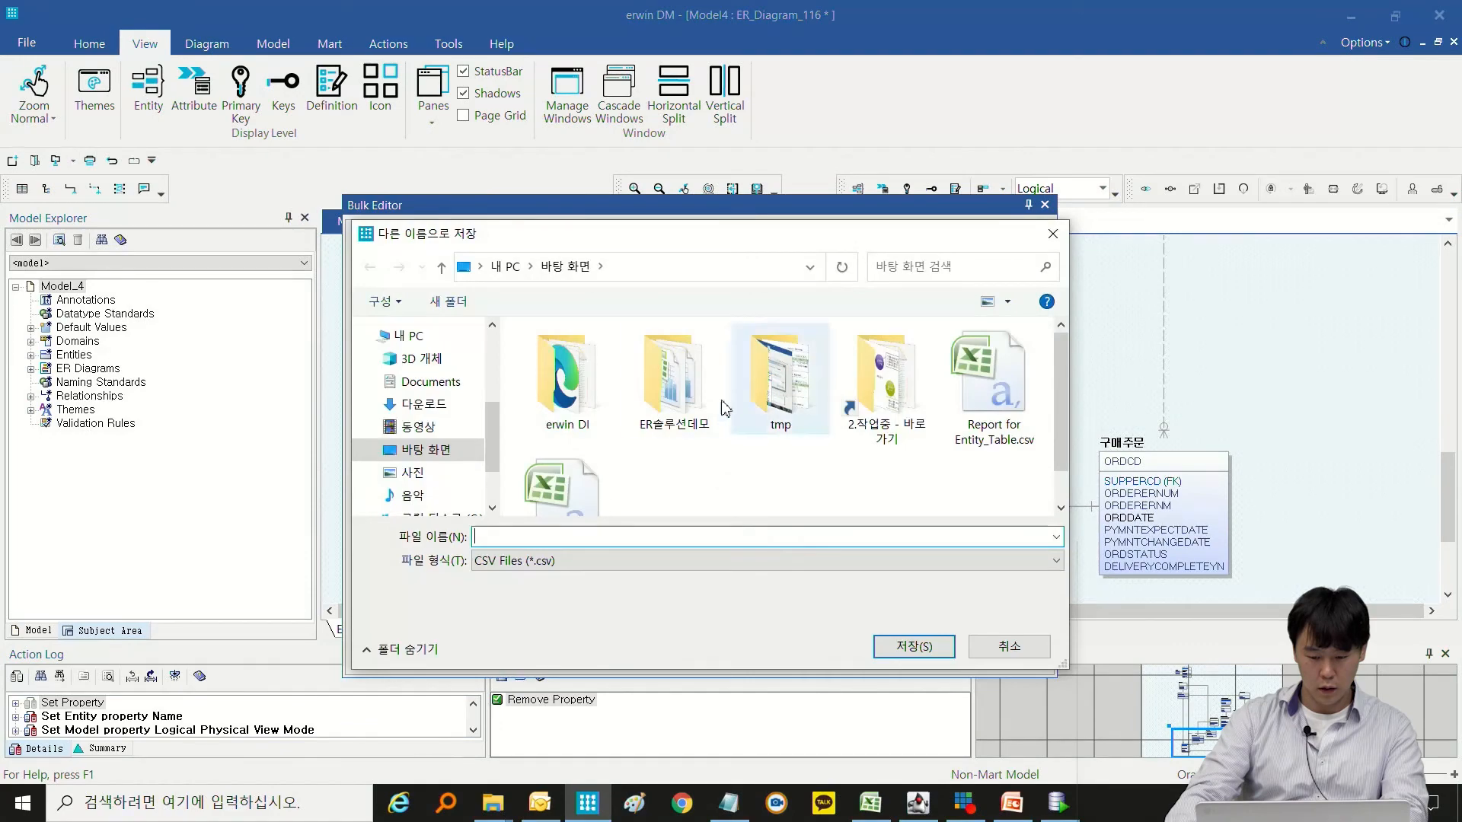
click(597, 489)
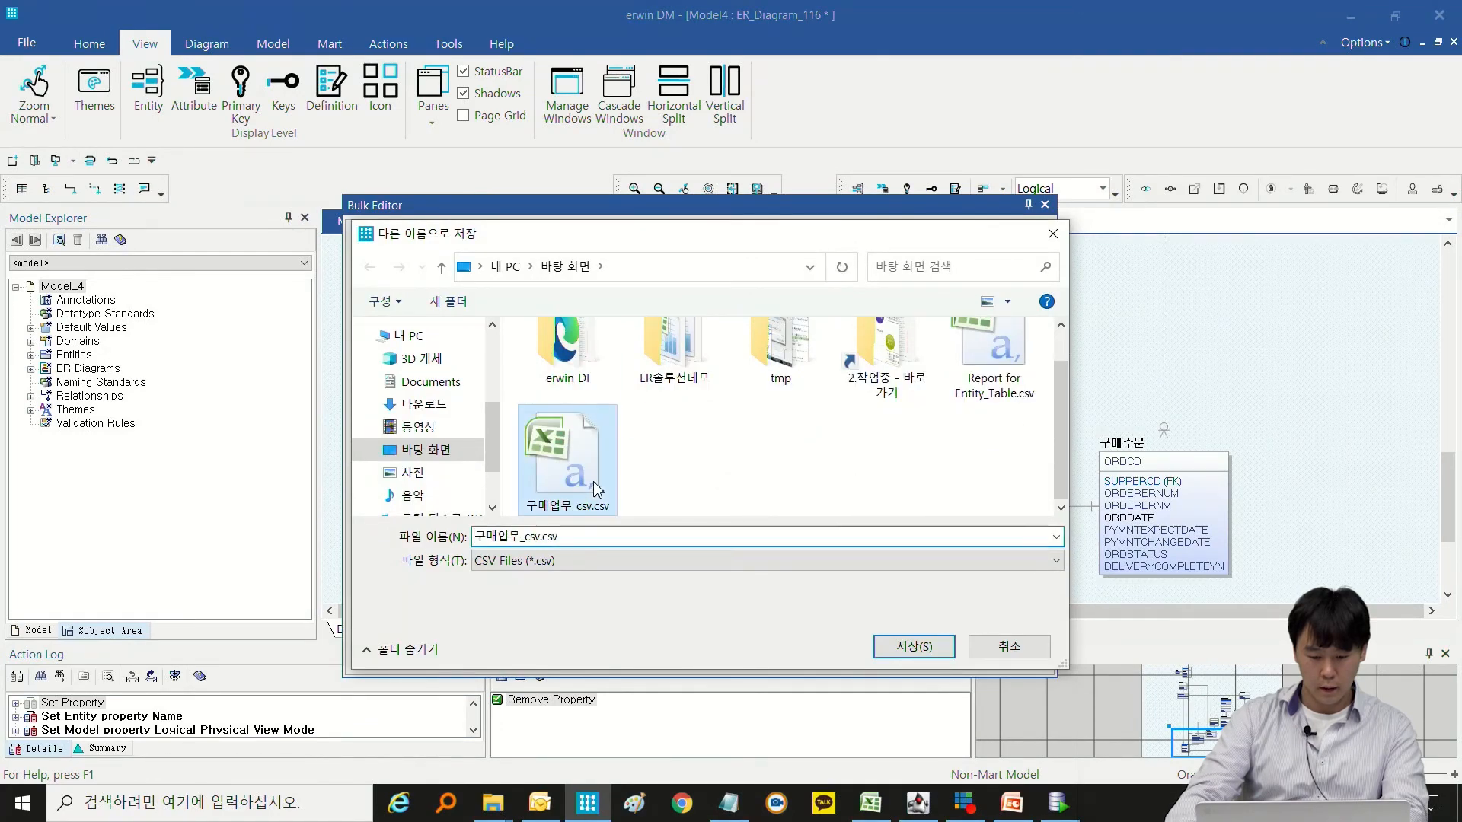
click(938, 653)
click(768, 407)
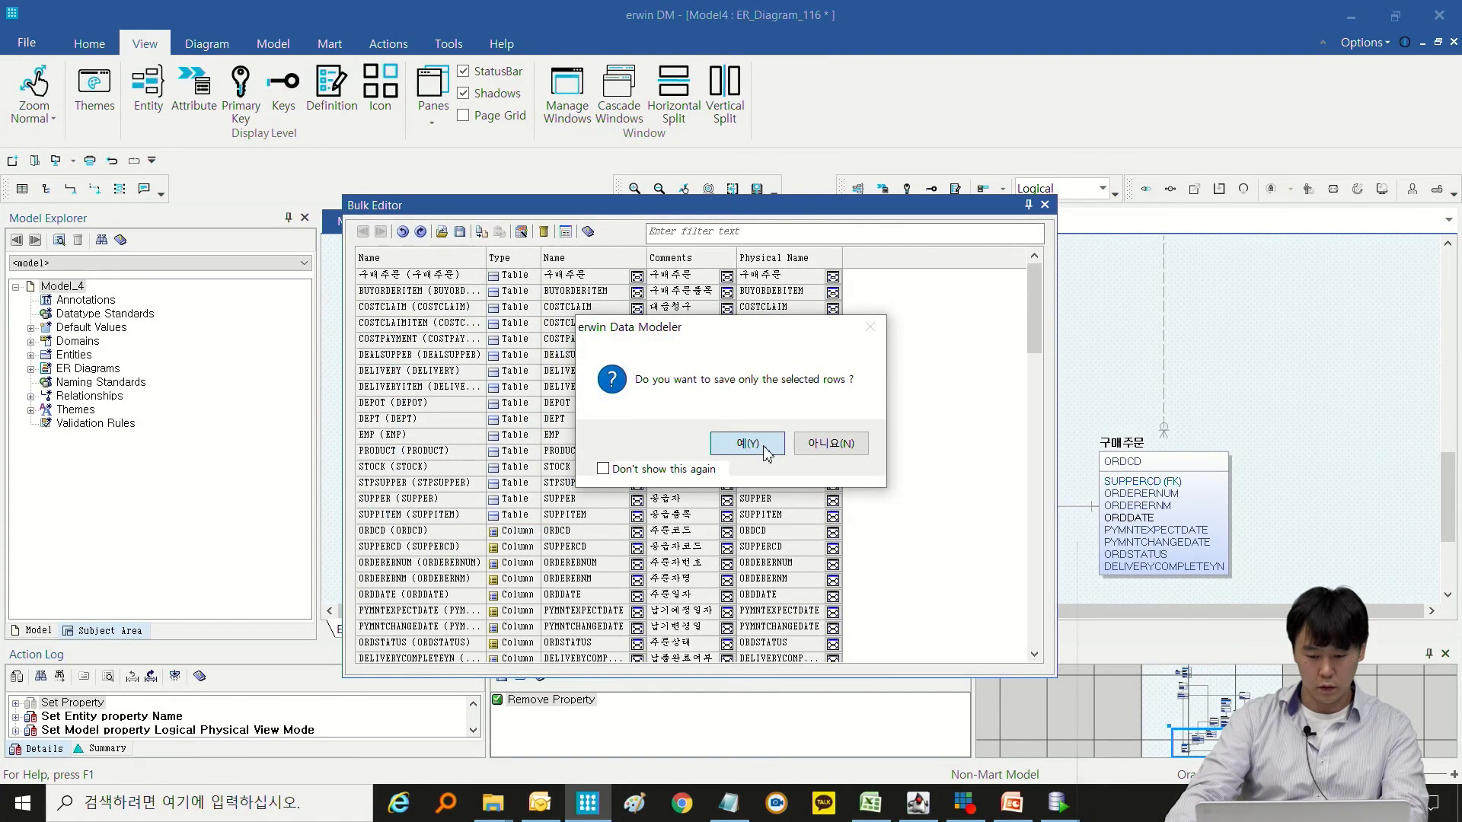
click(748, 444)
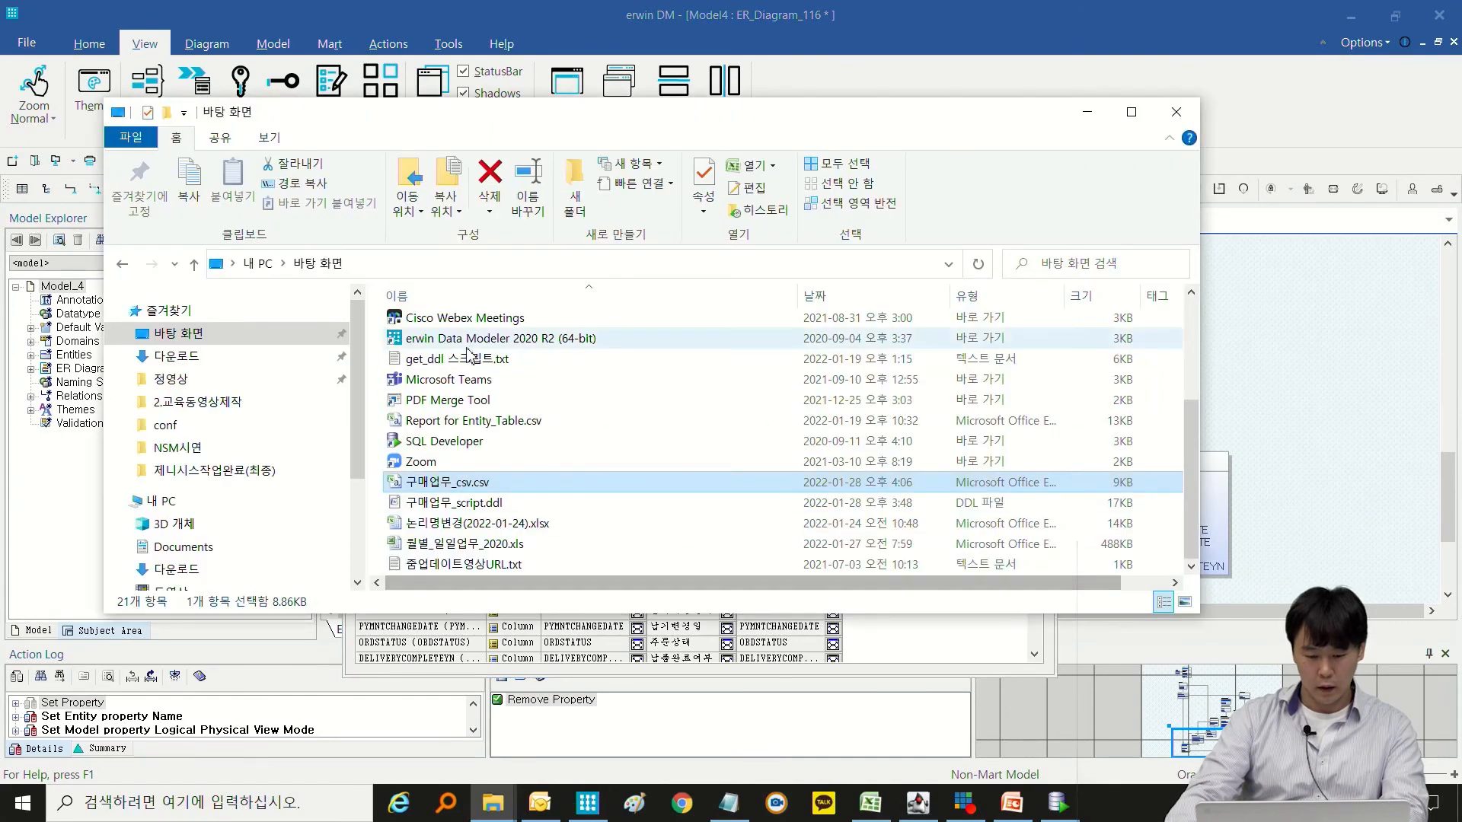
Reopen 구매업무_csv.csv from the desktop in Excel and fit the widths of columns A to F to their contents.
scroll(467, 476, up, 1)
double_click(438, 567)
click(221, 396)
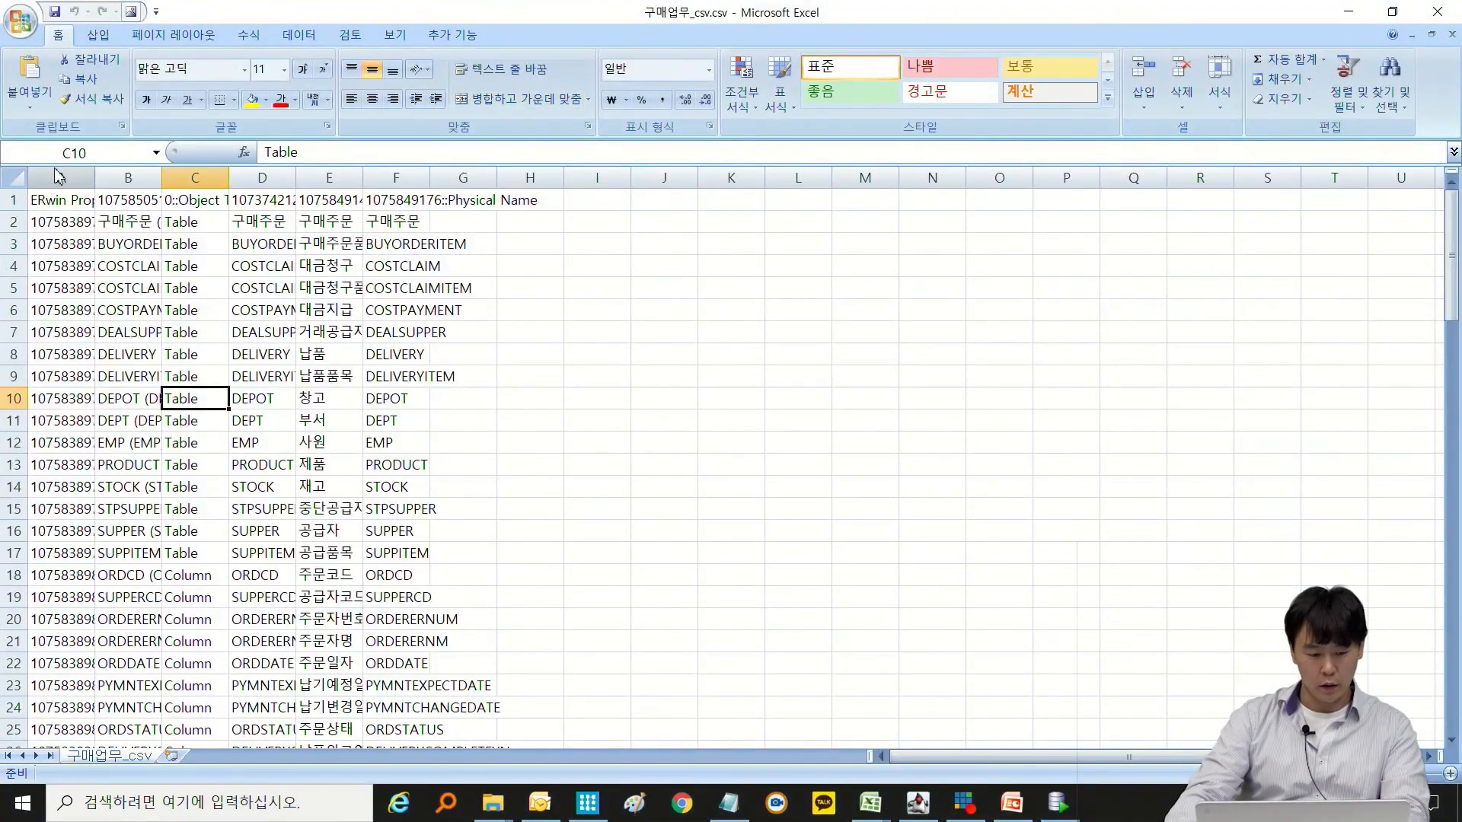
click(58, 176)
shift+click(408, 177)
double_click(364, 176)
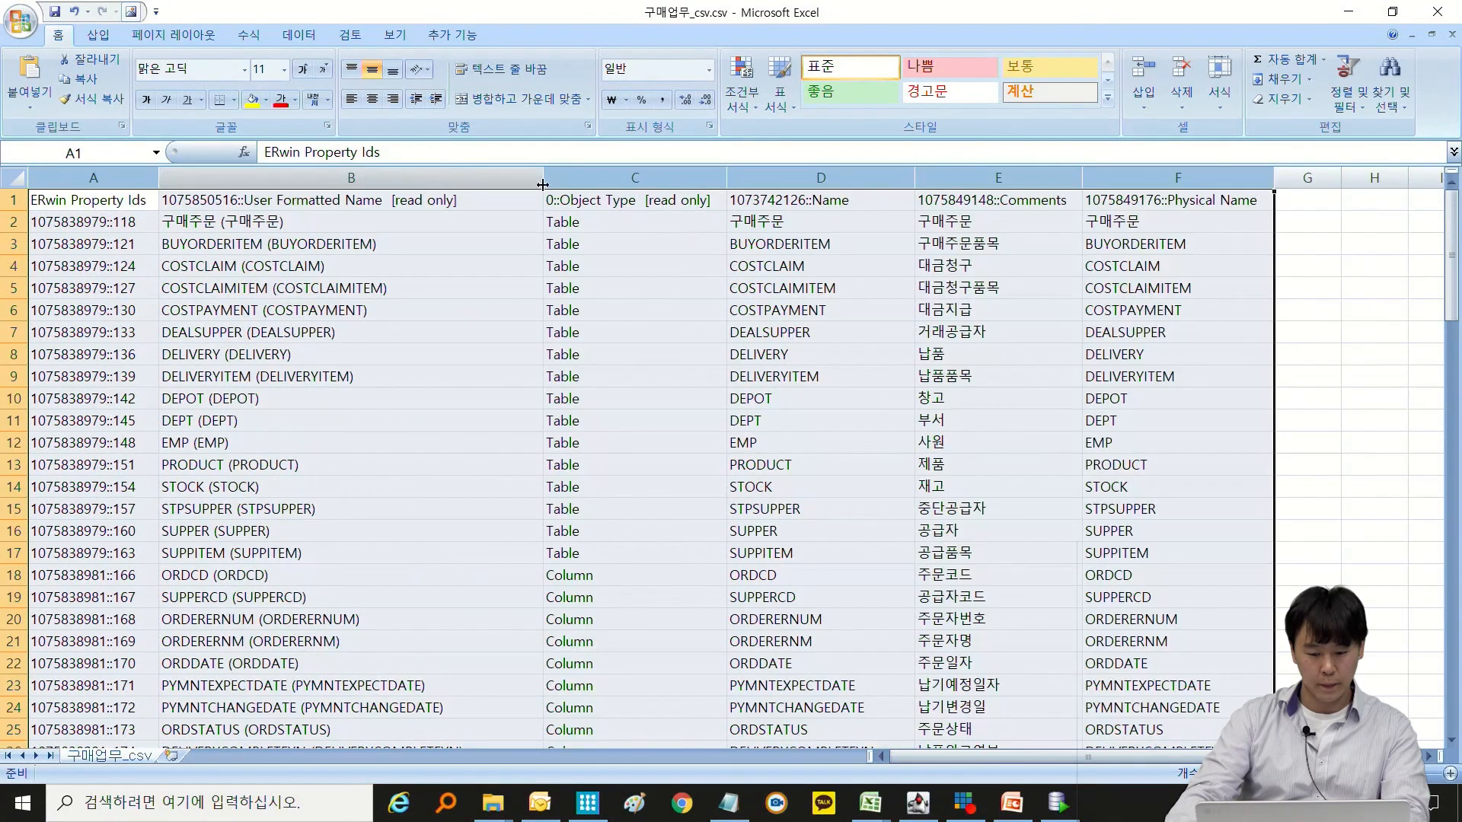
Examine the read-only User Formatted Name and Object Type headers and the full list of values under Name.
click(652, 246)
click(290, 203)
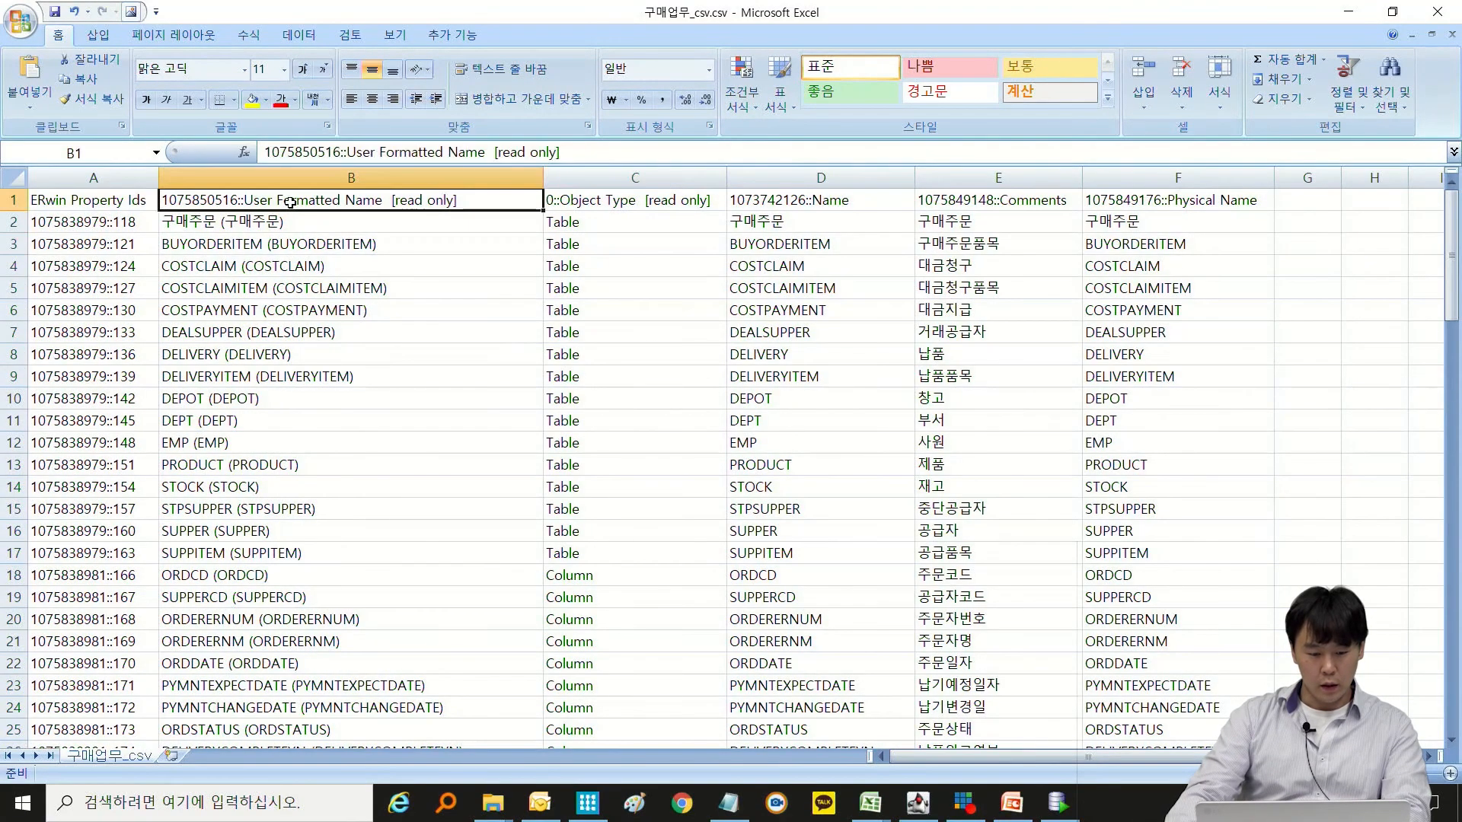
drag(290, 203, 582, 217)
mouse_move(685, 211)
mouse_down()
mouse_move(655, 495)
mouse_move(670, 647)
mouse_move(656, 289)
mouse_move(674, 192)
mouse_up()
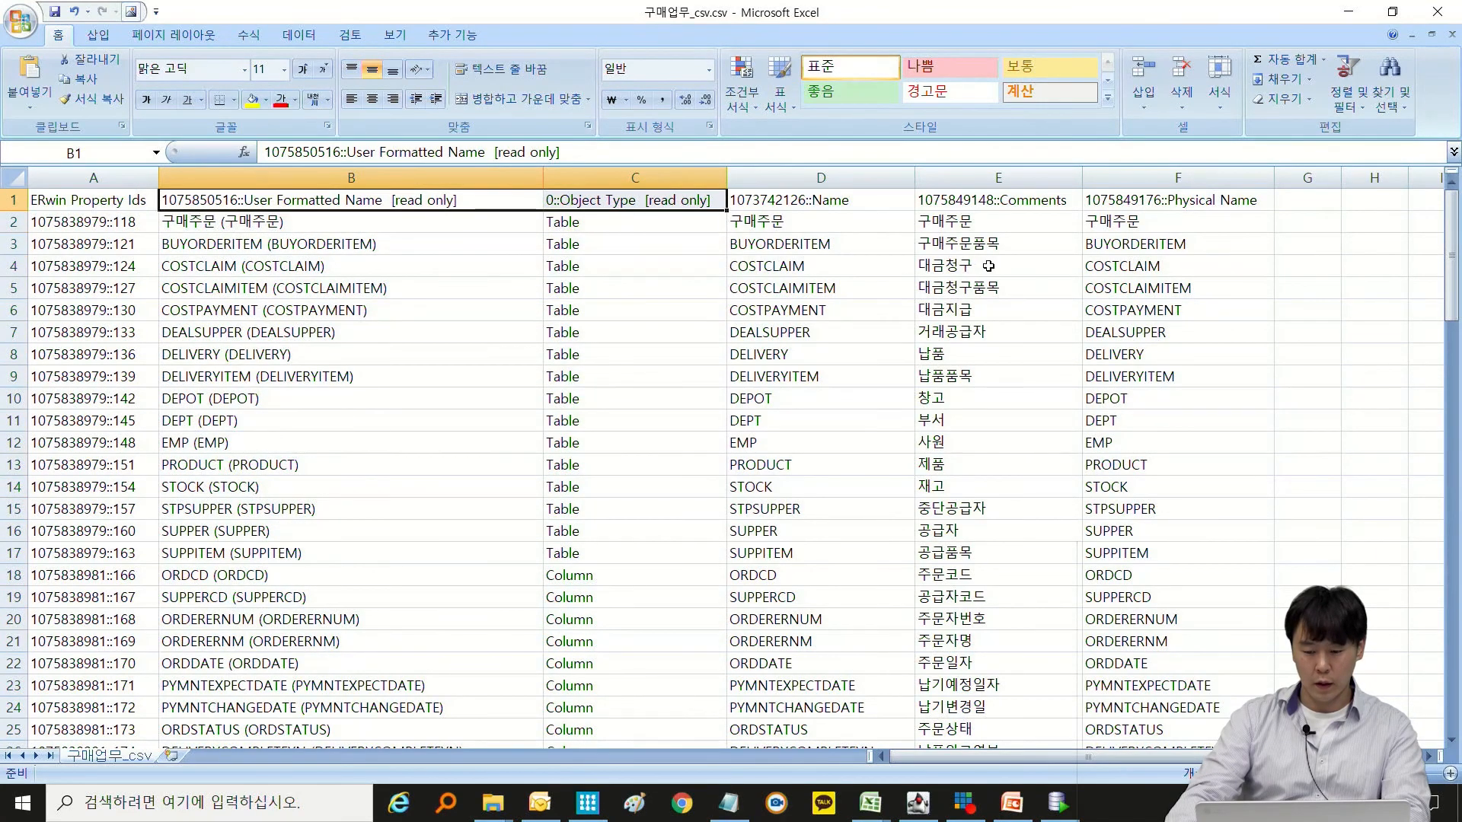
click(1142, 218)
click(879, 203)
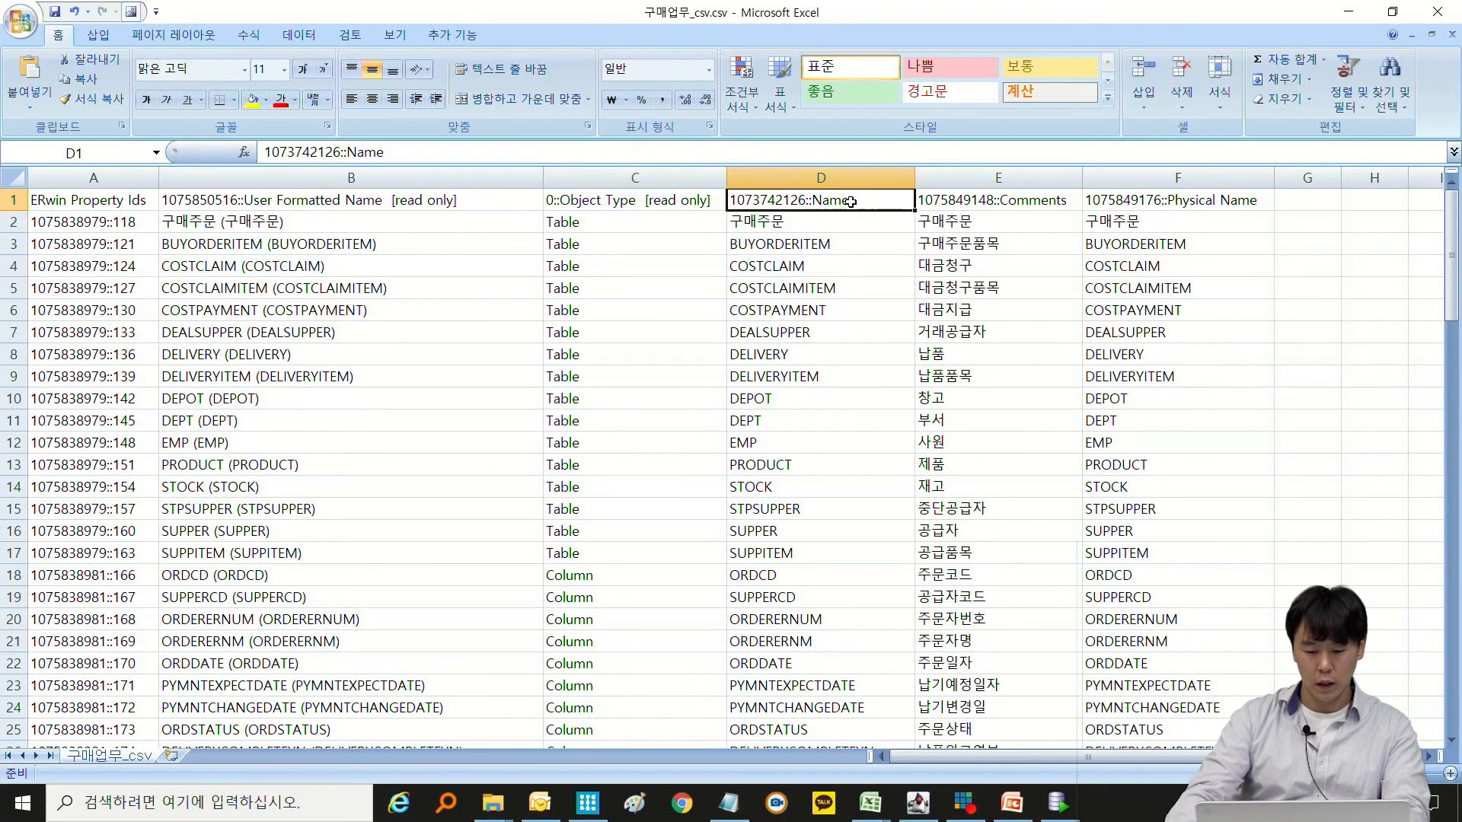
click(792, 223)
key(ctrl+shift+Down)
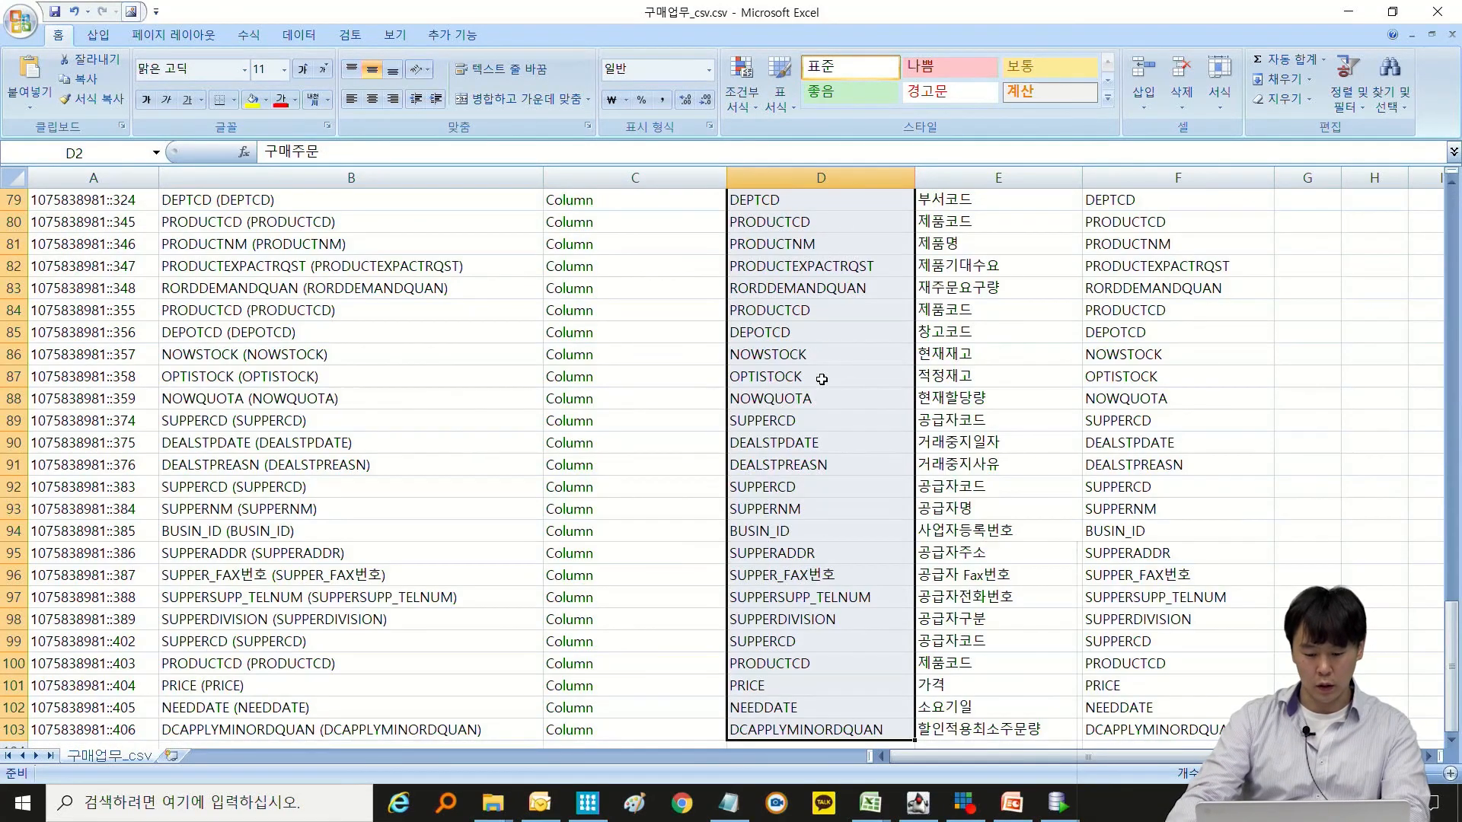
scroll(821, 379, up, 20)
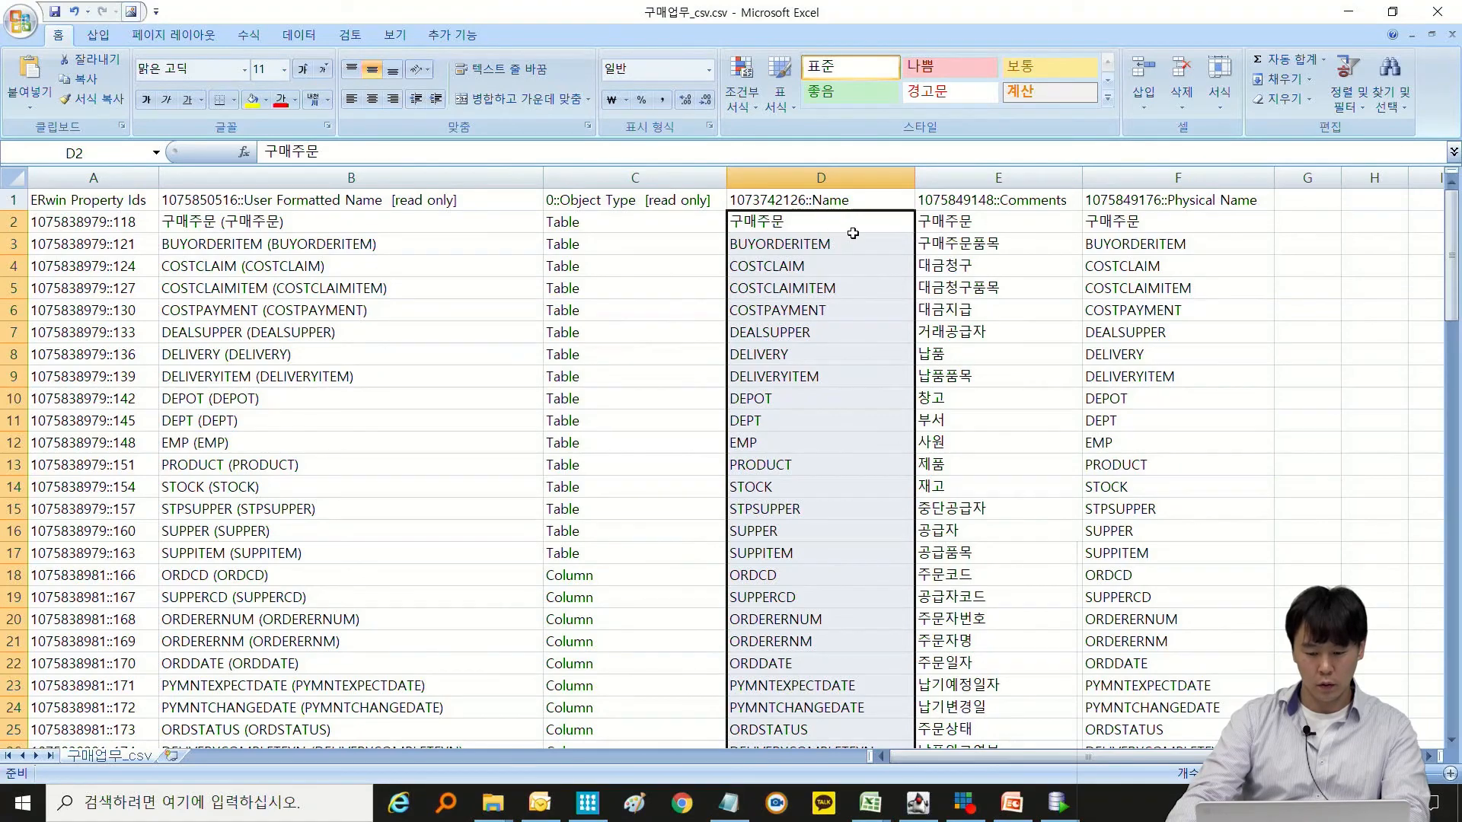
Copy all Comments values from E2 down to E103 over the Name values starting at D2.
click(958, 227)
key(ctrl+shift+Down)
key(ctrl+c)
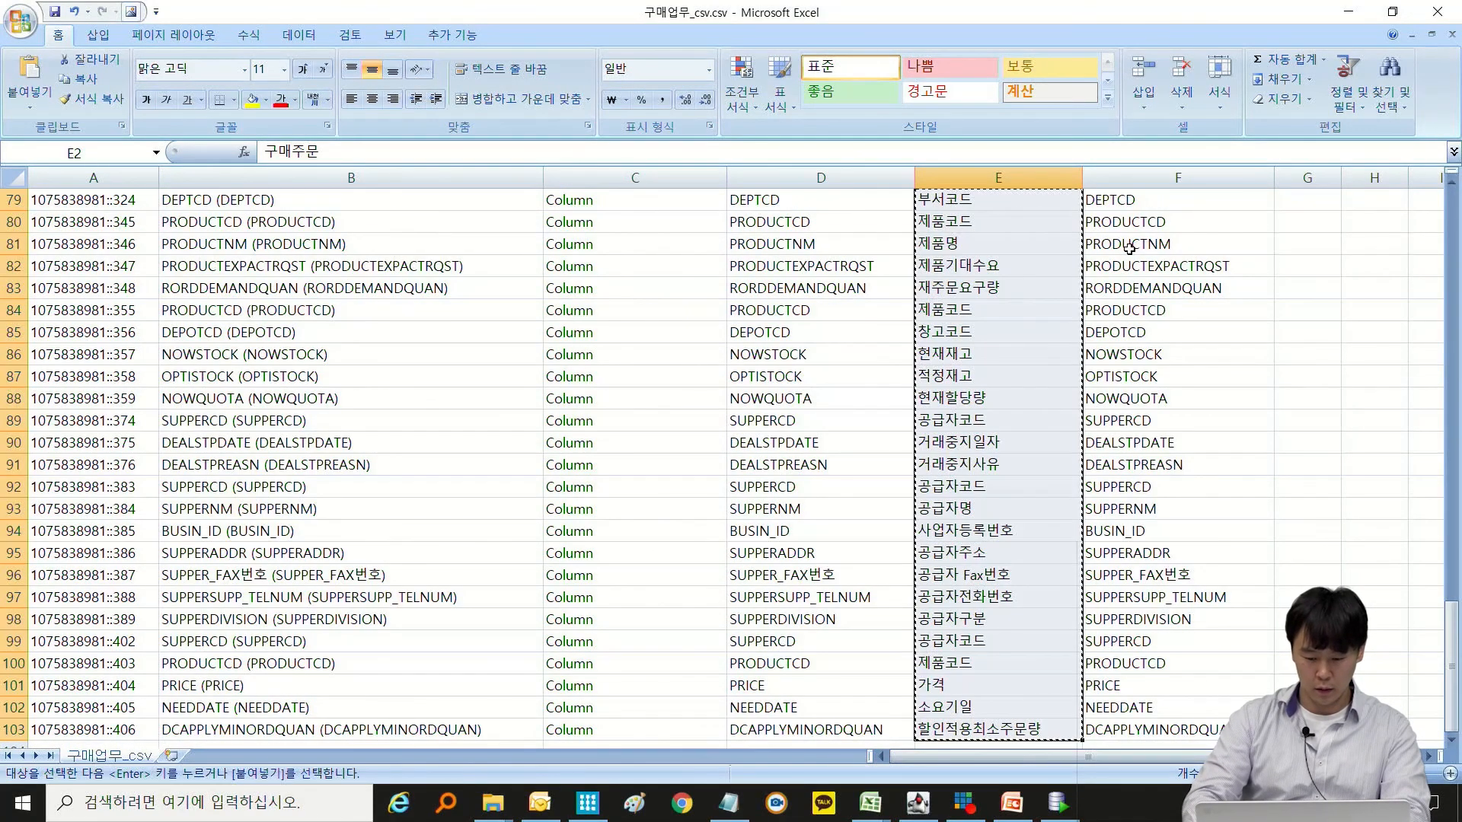
key(ctrl+Up)
key(Left)
key(Down)
key(ctrl+shift+Down)
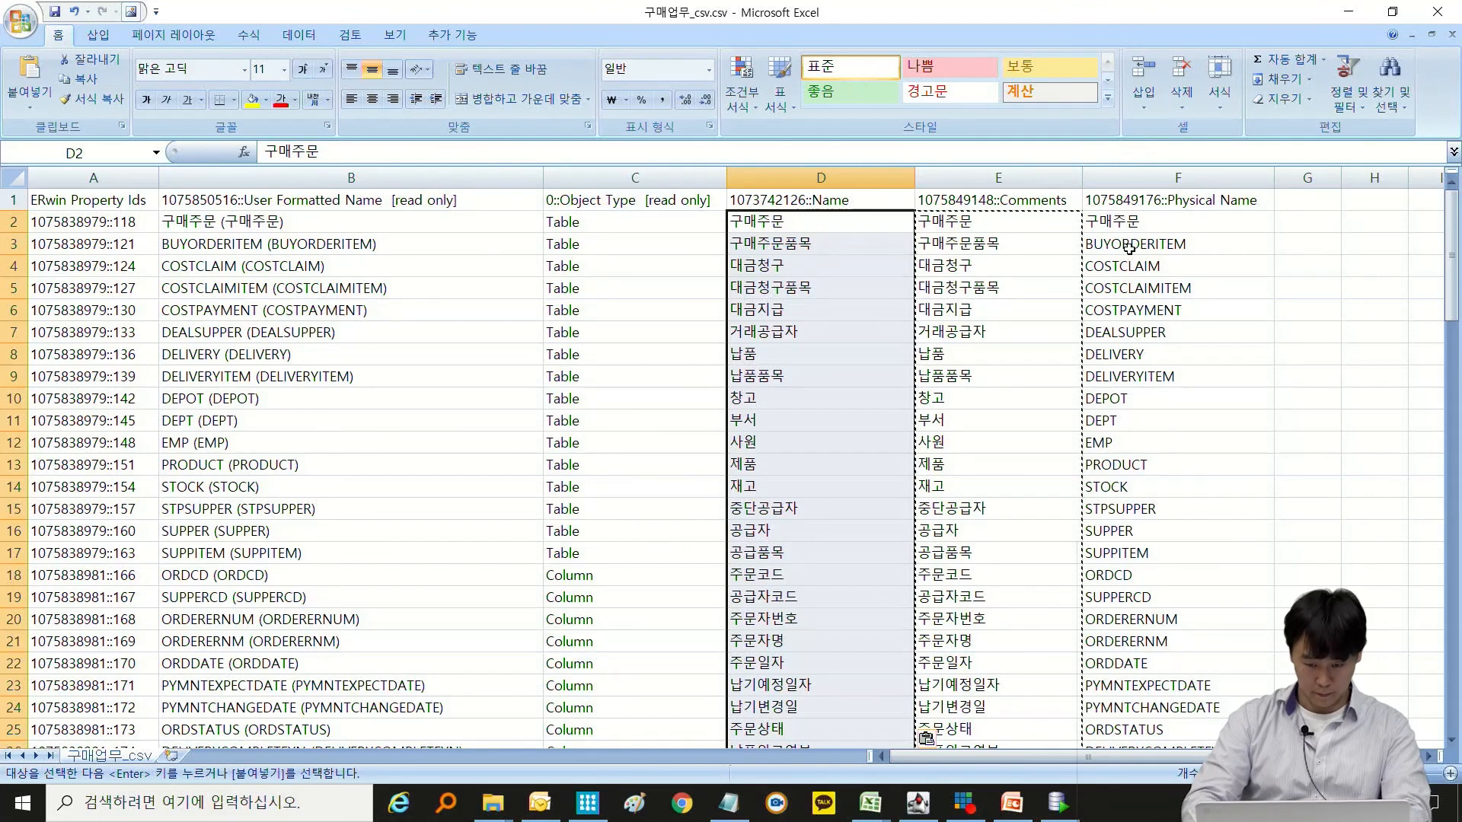
Check the pasted values in the Name column, save 구매업무_csv.csv in CSV format, and close it.
click(743, 308)
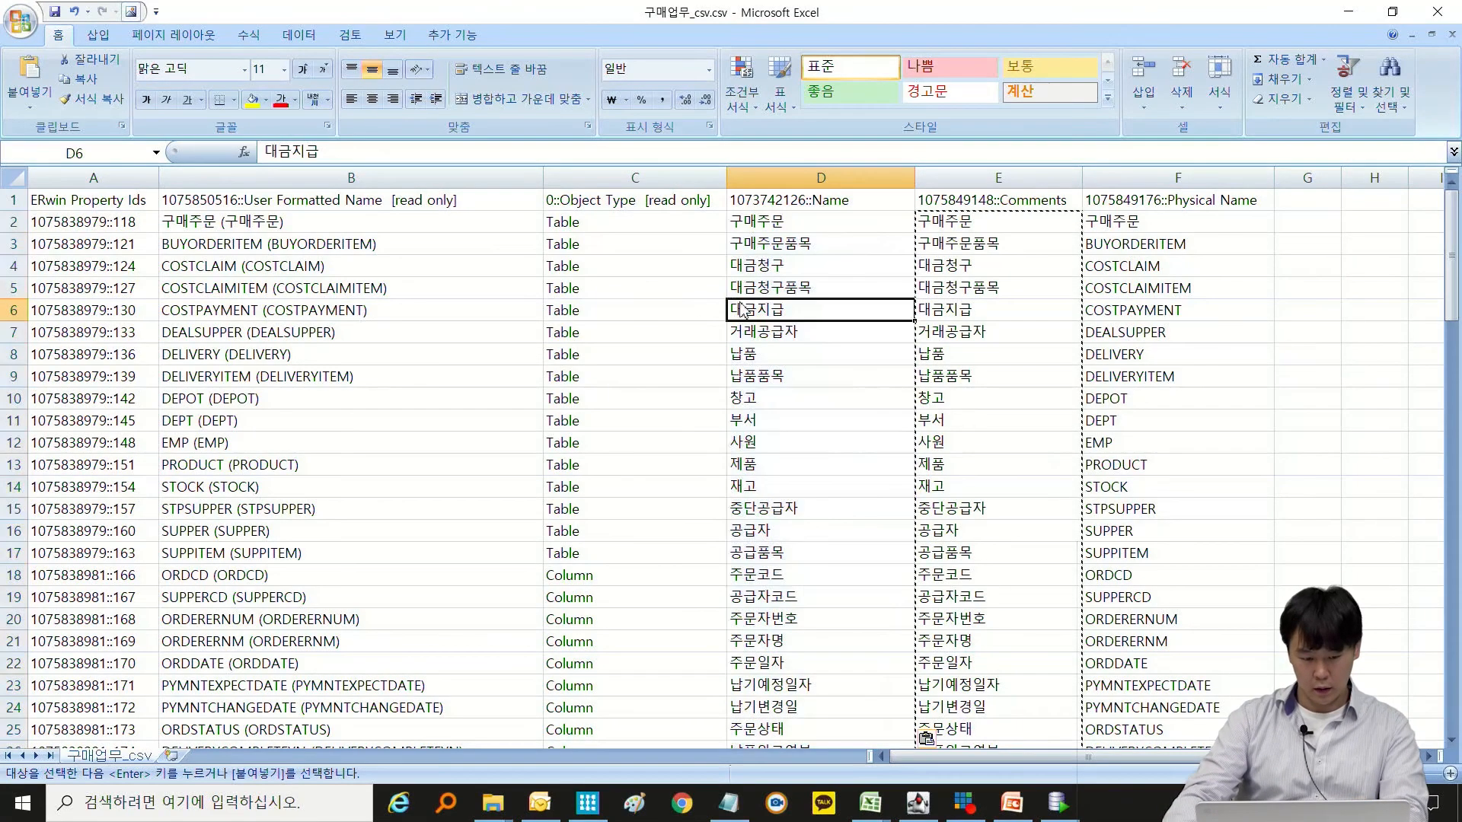
click(780, 223)
click(785, 243)
click(792, 290)
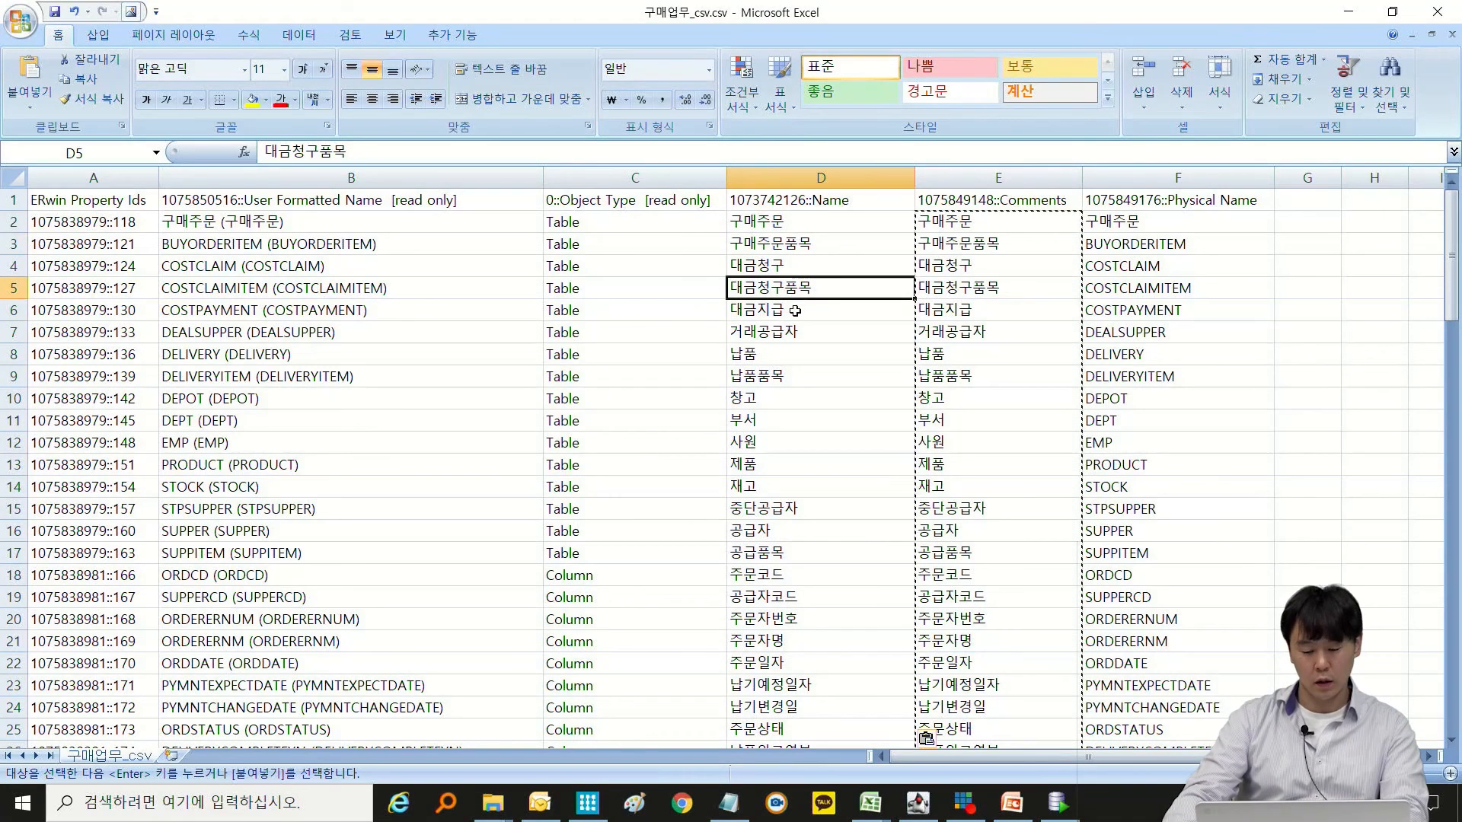
click(801, 268)
key(ctrl+s)
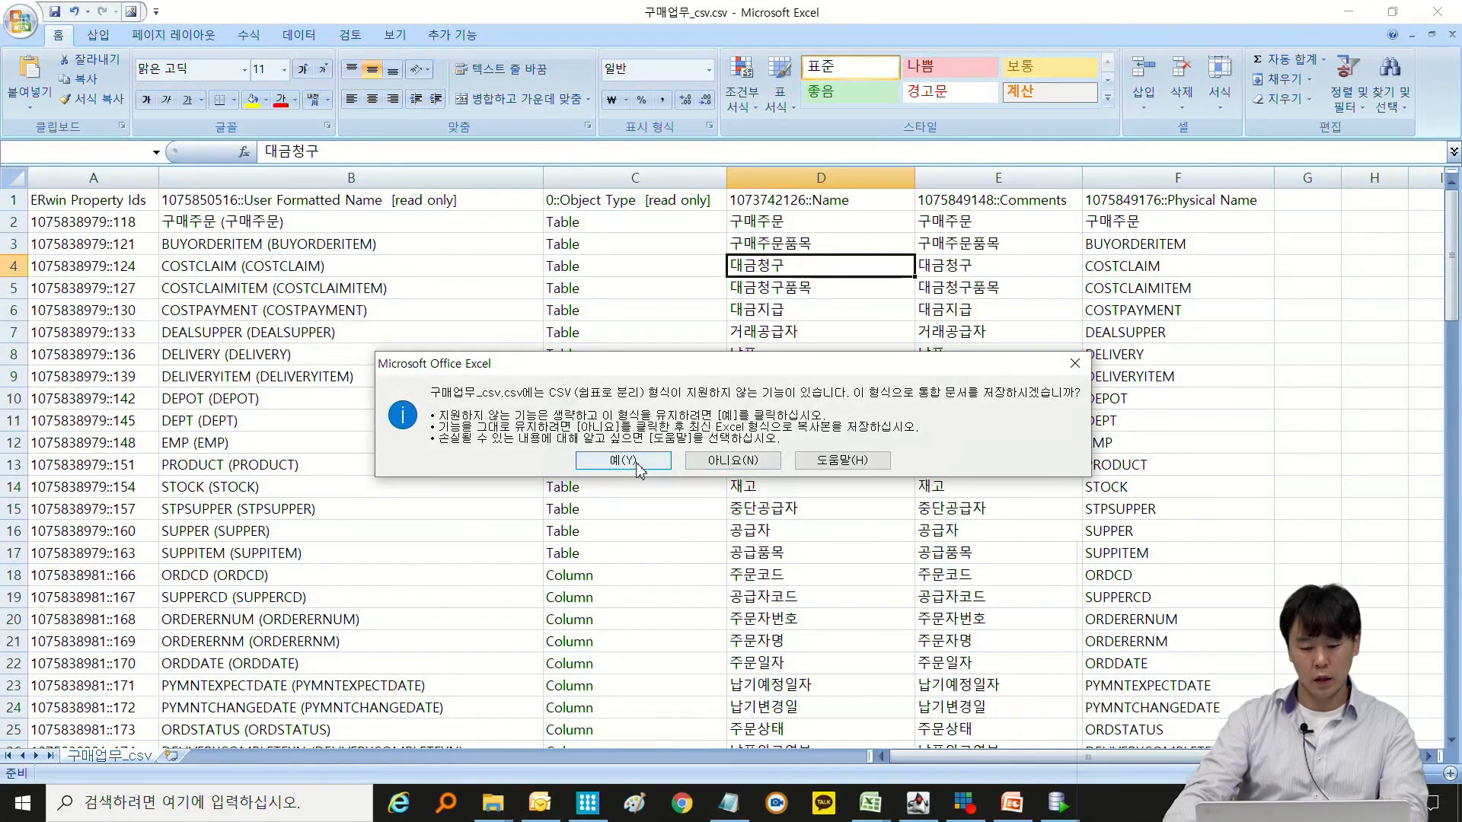
key(Return)
click(1437, 11)
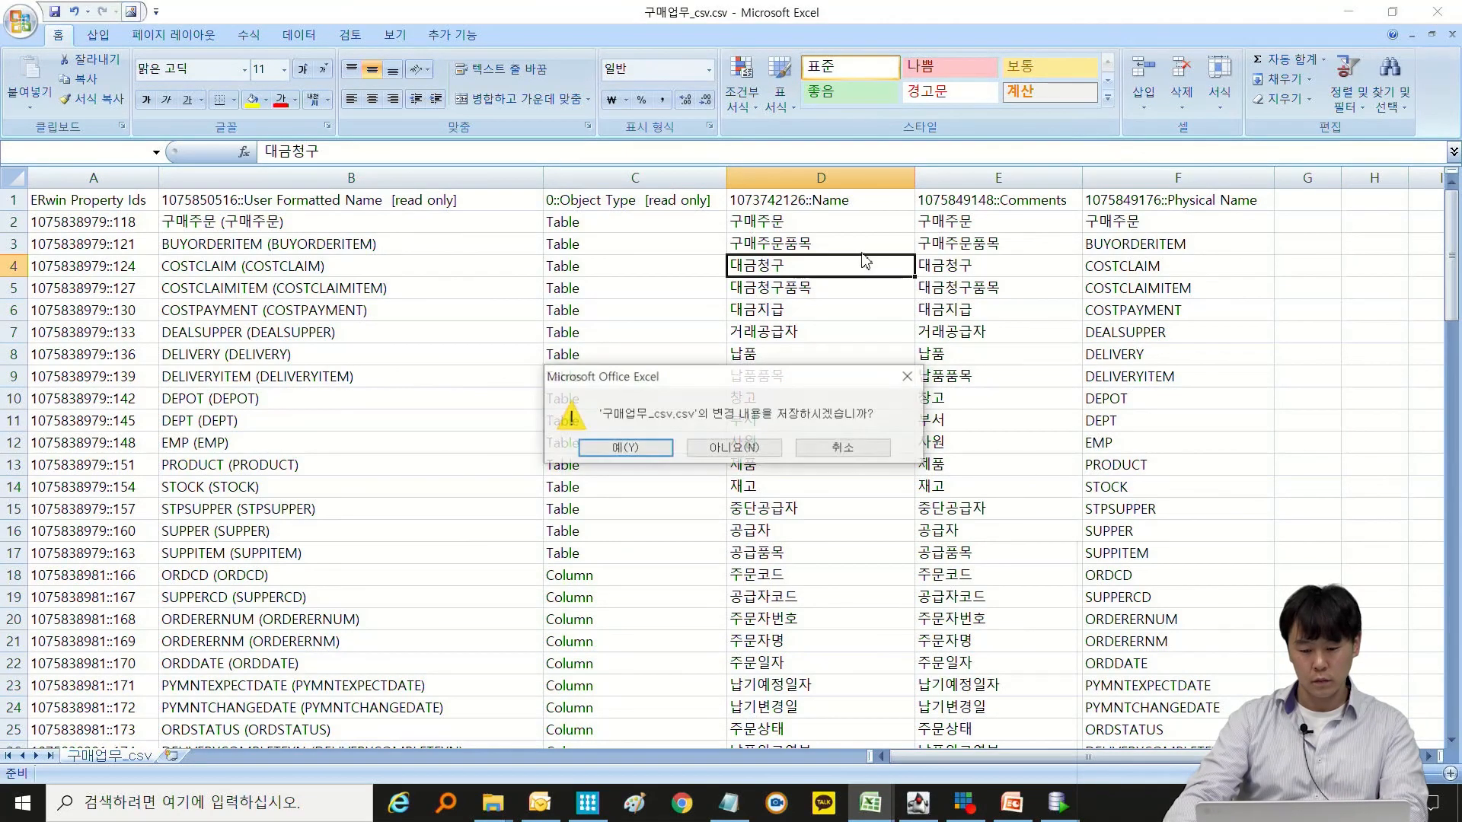
click(624, 448)
key(Return)
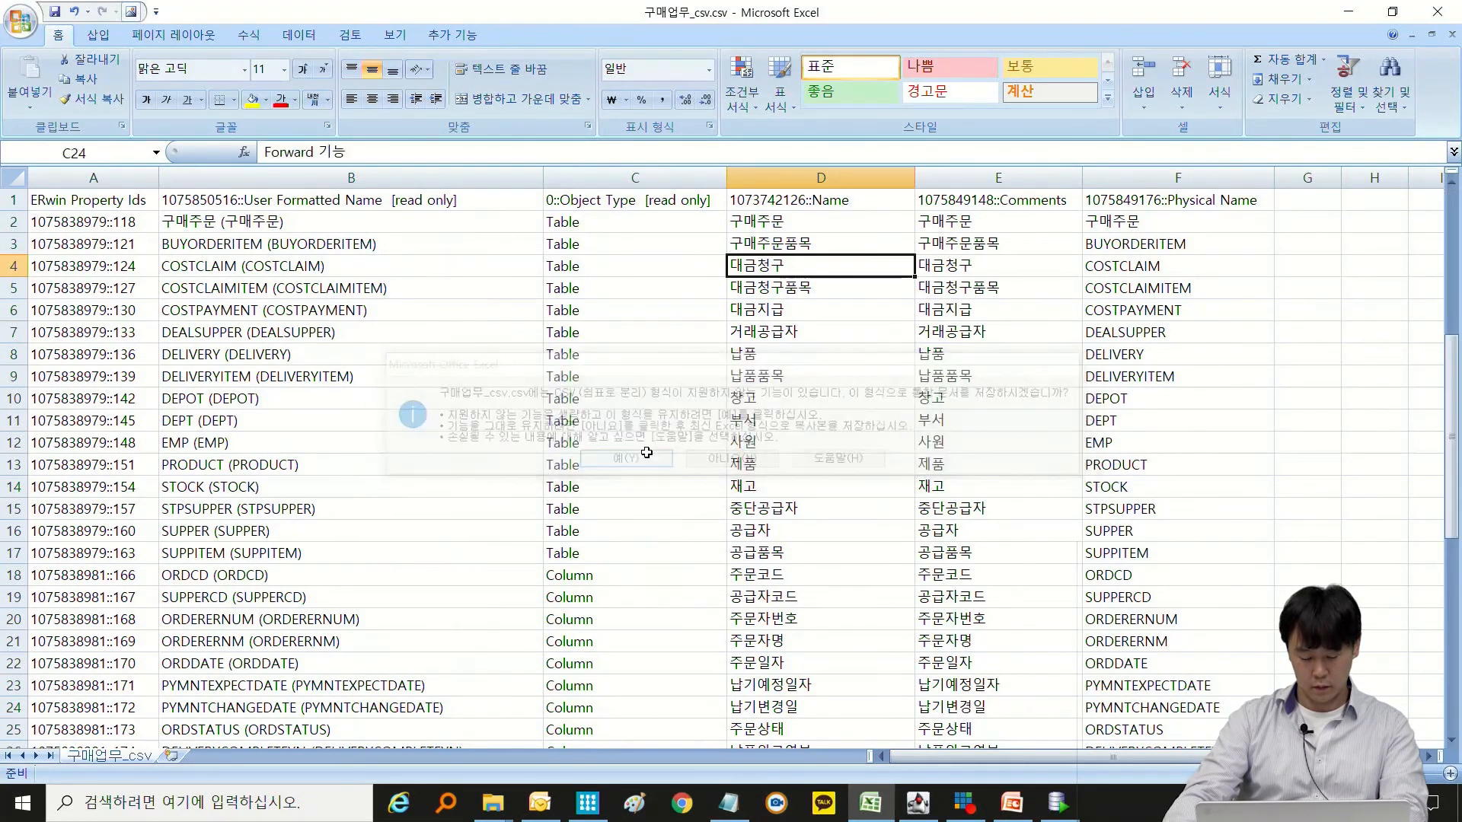
Switch back to erwin and import the model updates from 구매업무_csv.csv on the desktop into the Bulk Editor.
click(587, 803)
key(ctrl+a)
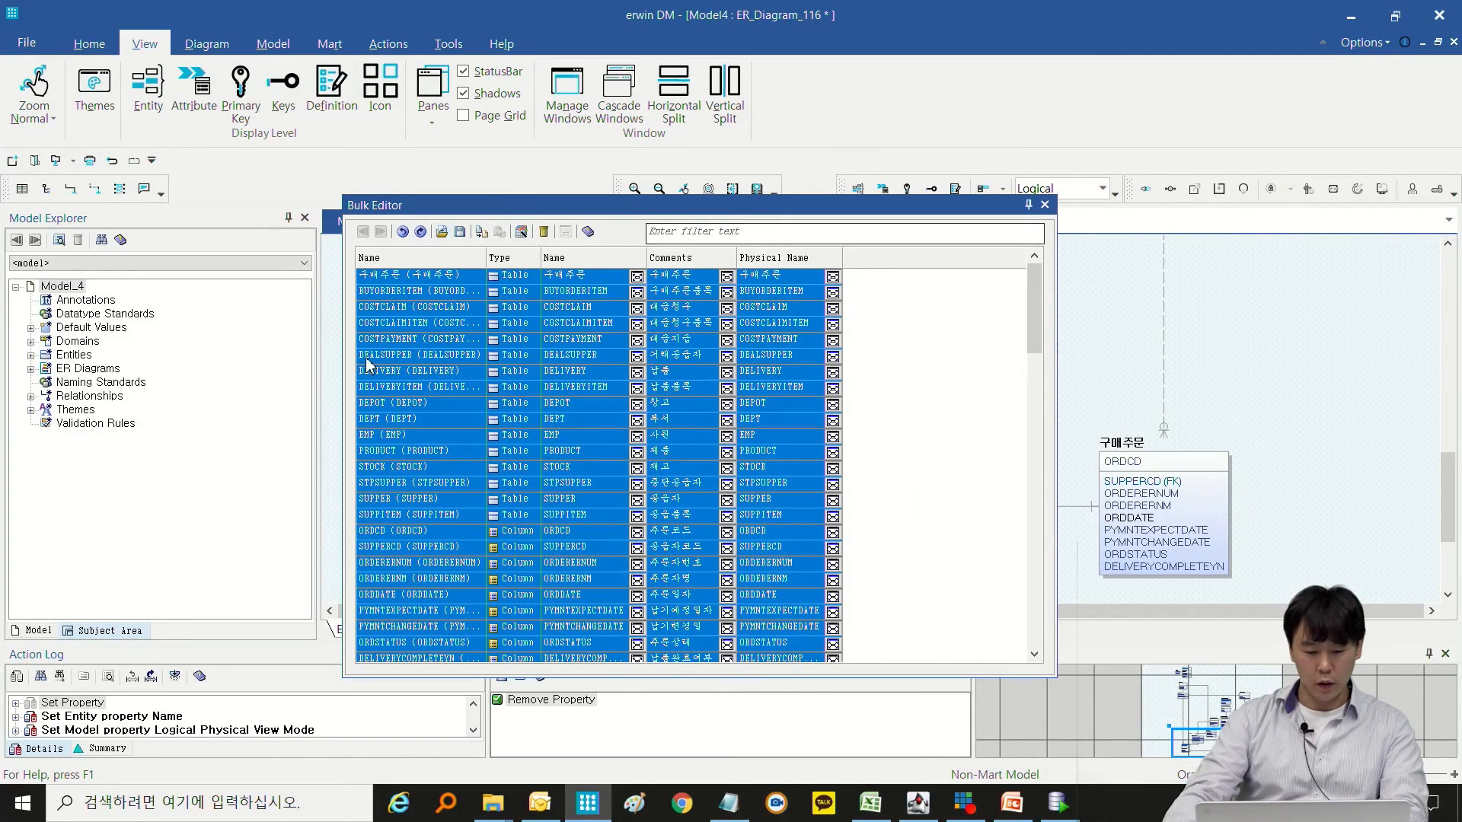
click(442, 232)
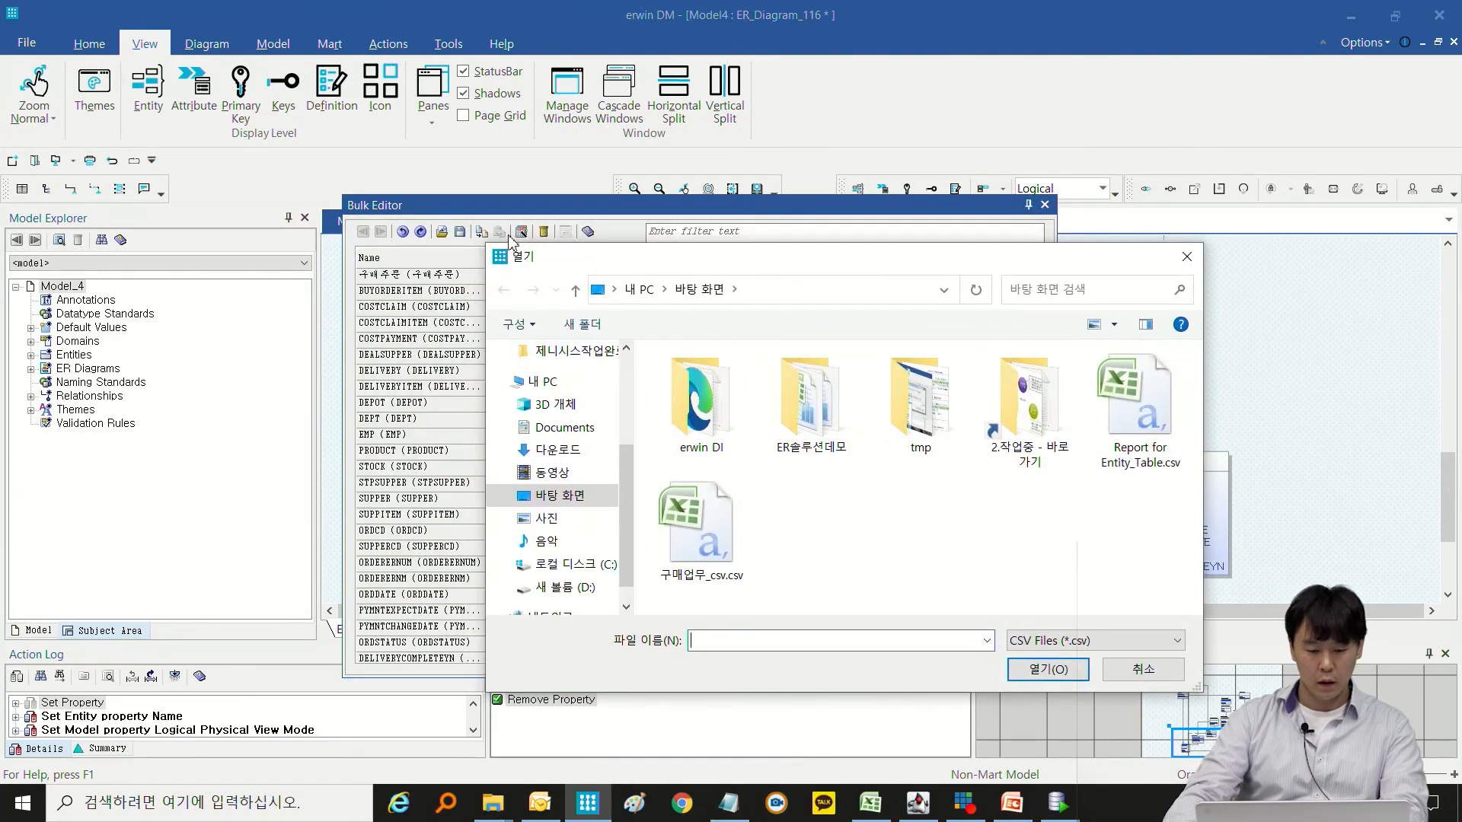
key(Escape)
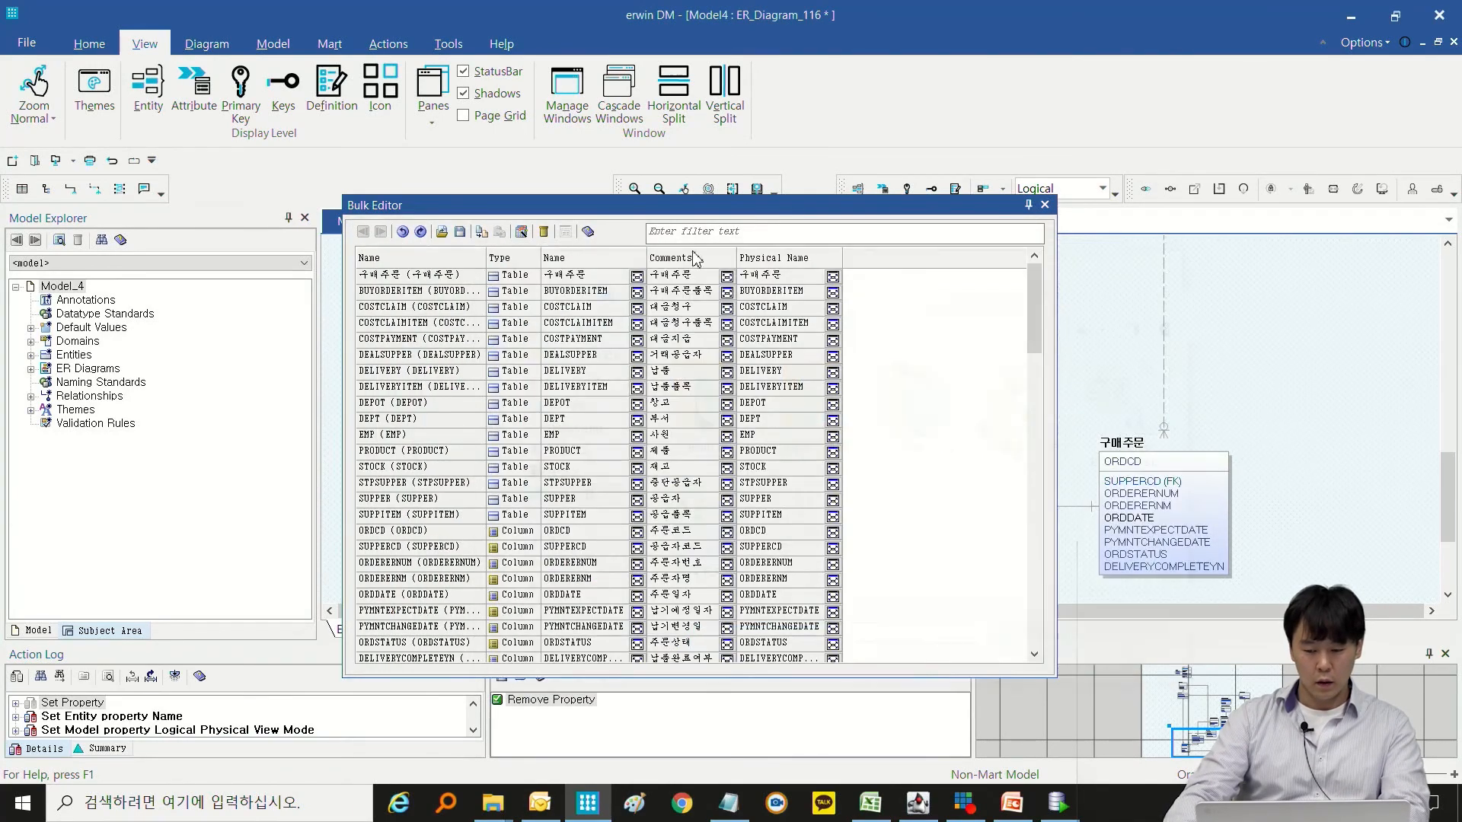
click(442, 233)
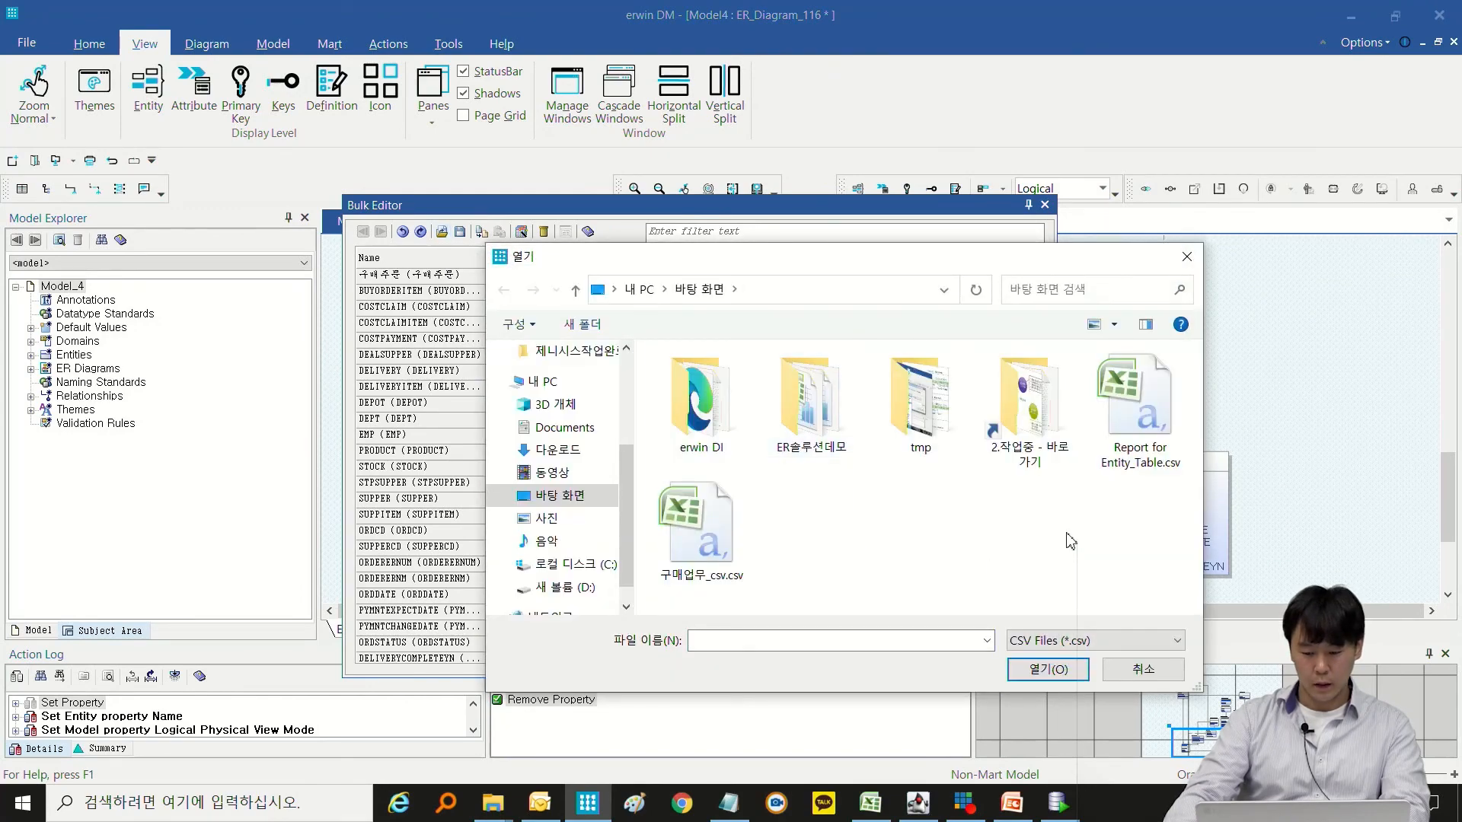
click(708, 552)
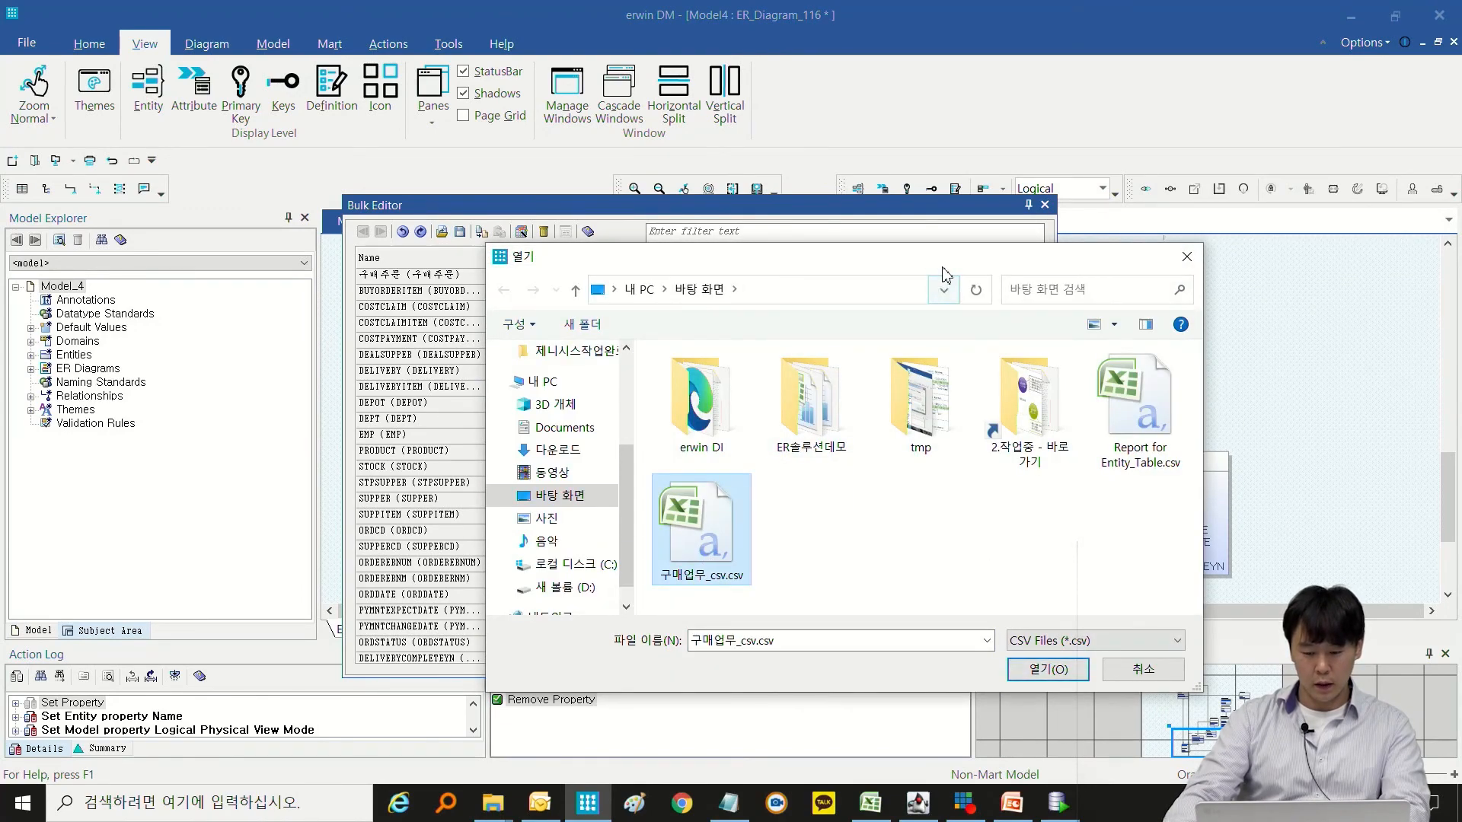
drag(944, 257, 1196, 262)
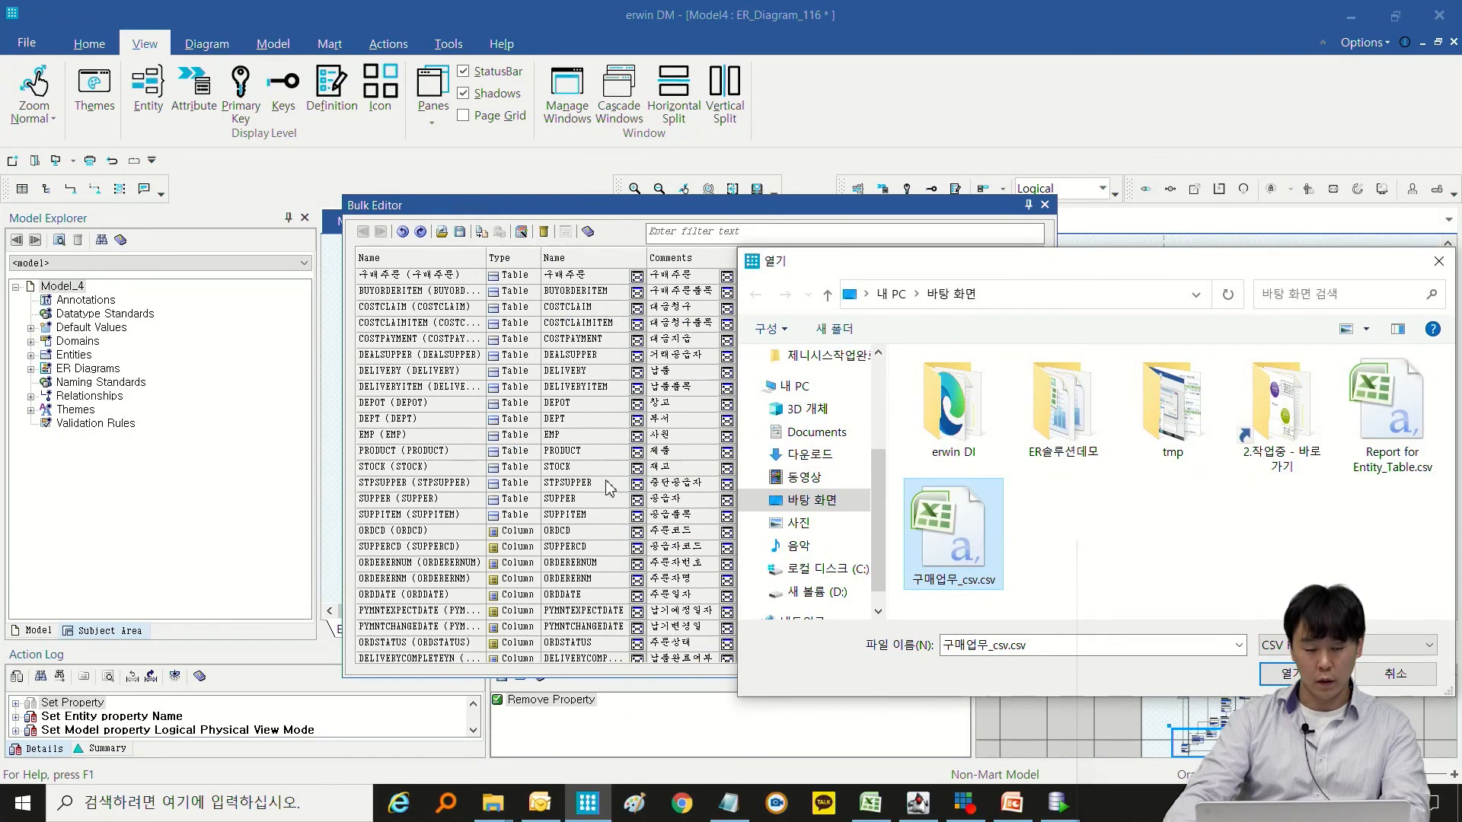
click(1285, 674)
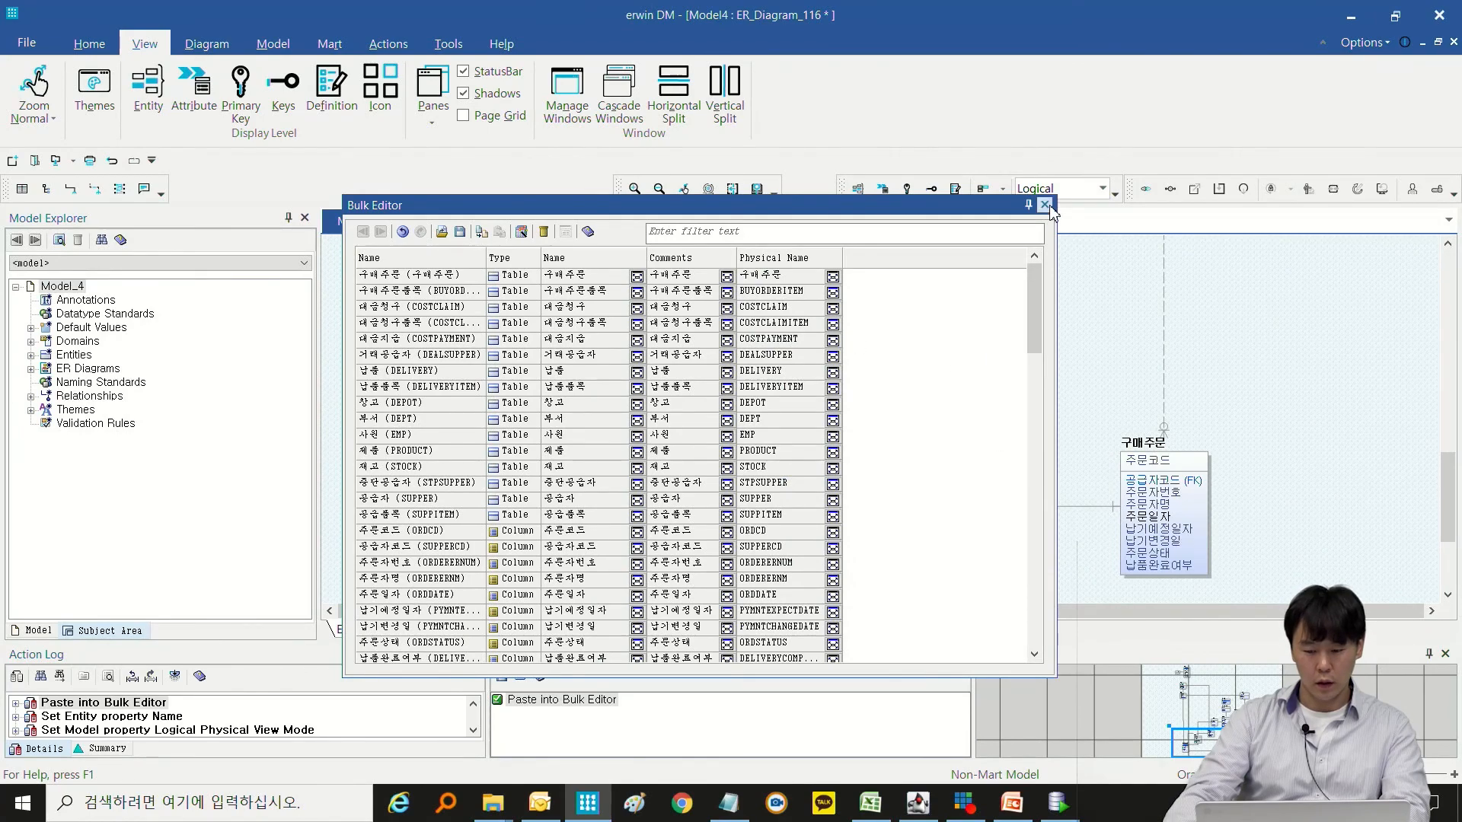
Close the Bulk Editor and review the logical names of the entities and attributes across the diagram.
click(1045, 205)
scroll(940, 354, up, 10)
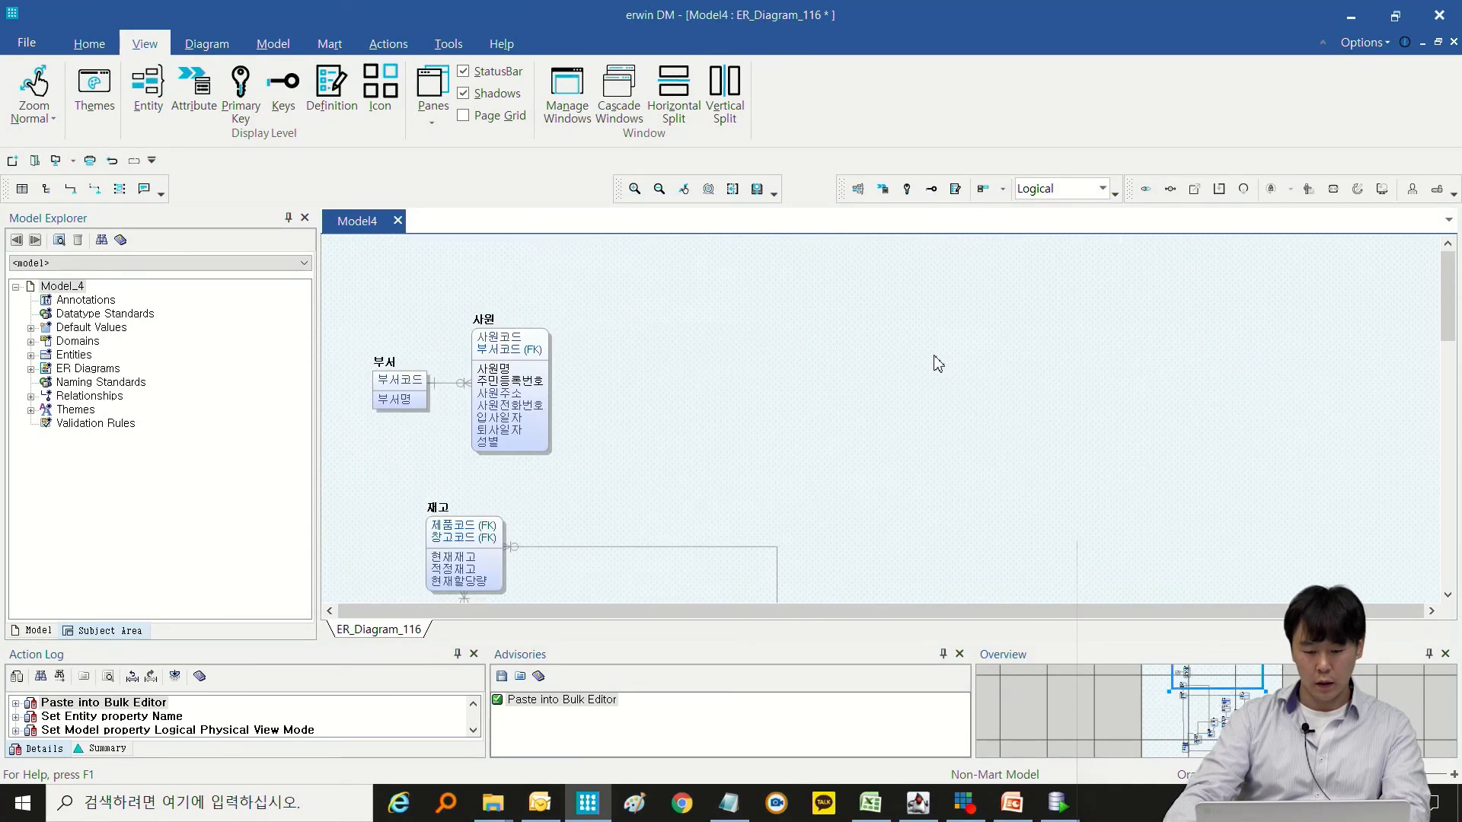
scroll(939, 364, down, 3)
scroll(1049, 318, down, 8)
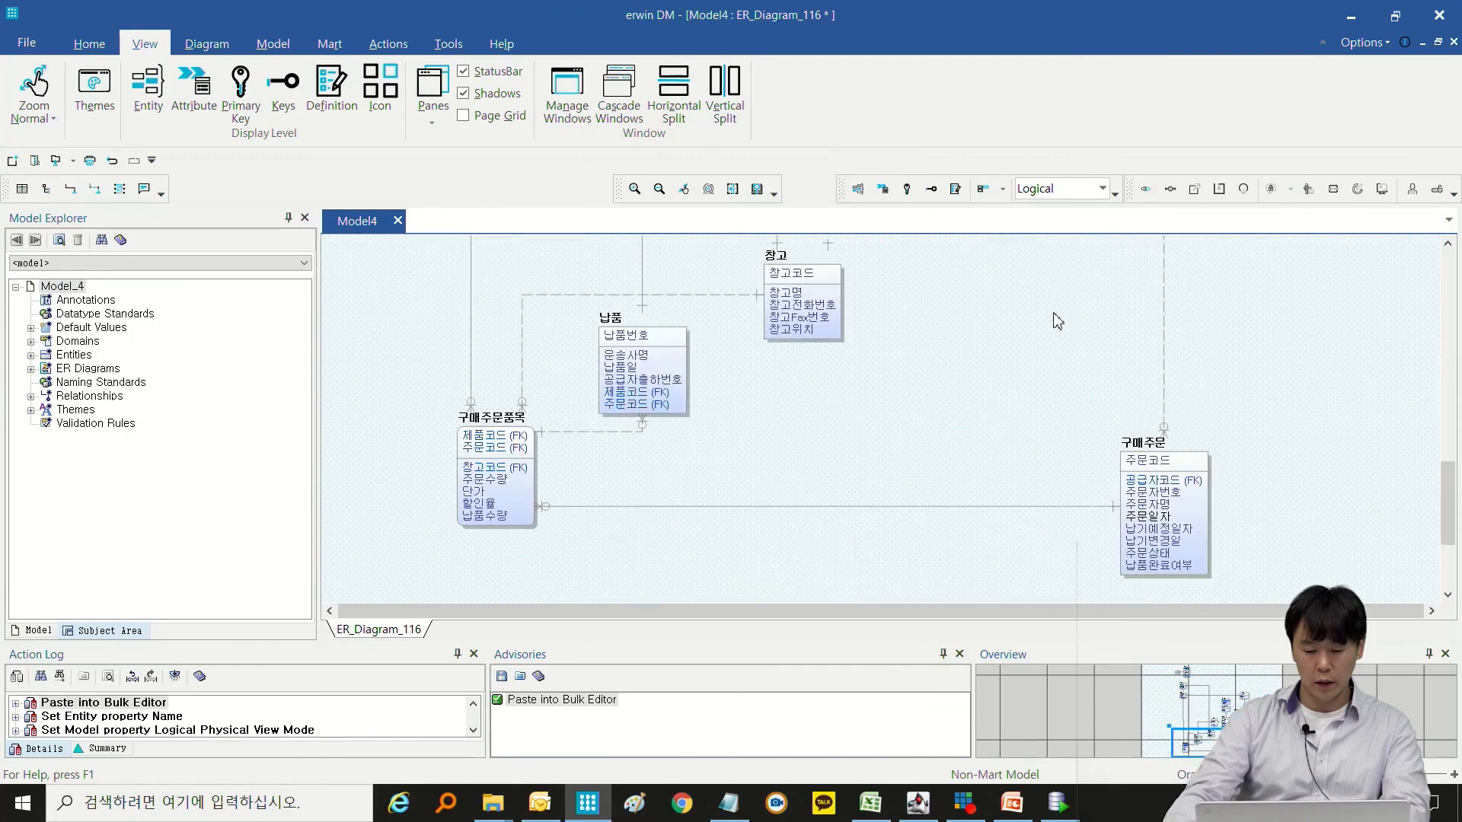
scroll(1056, 318, up, 8)
scroll(1059, 325, up, 5)
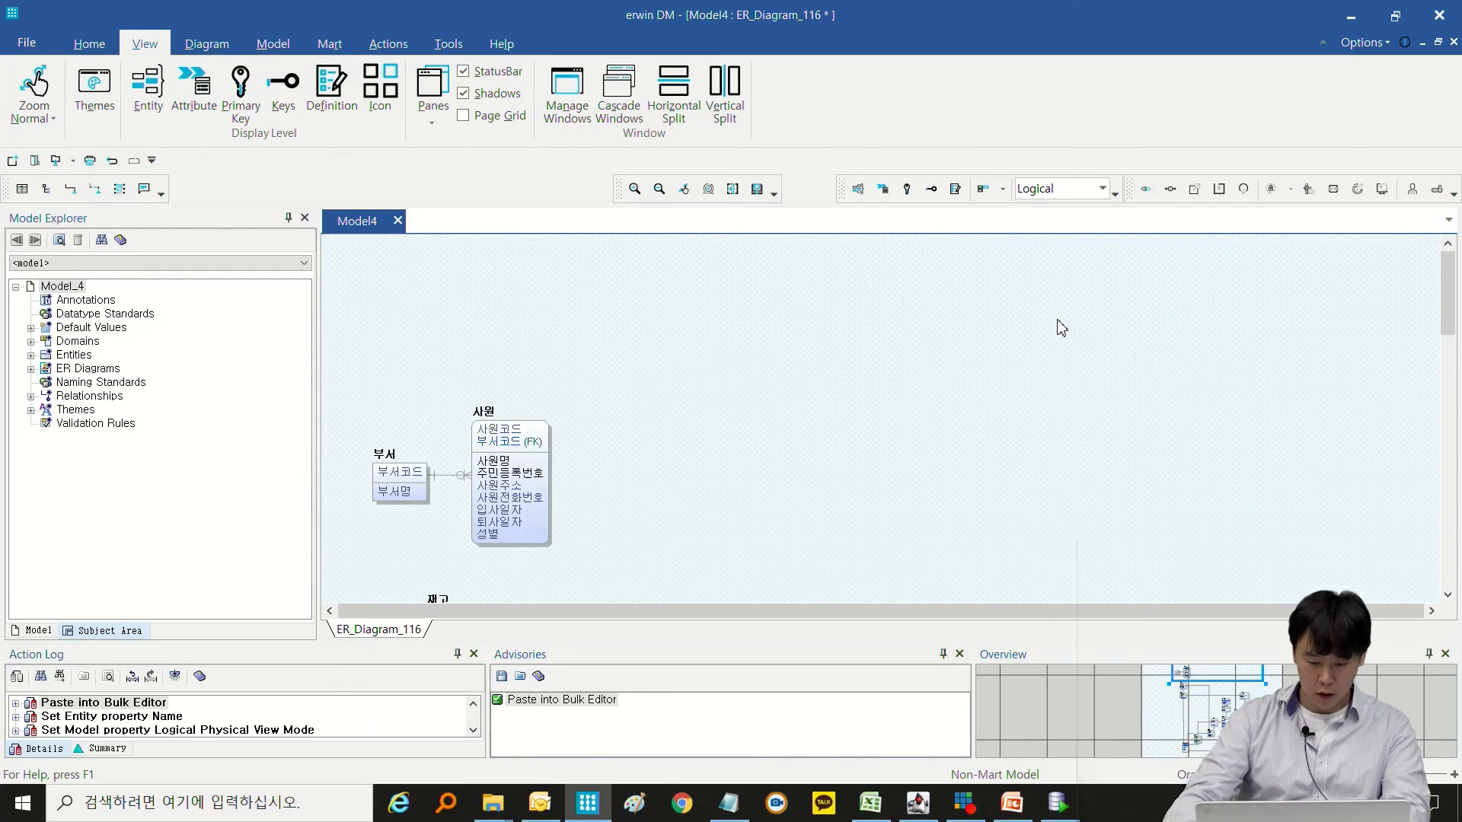
Display the model in the Physical view to check its table and column names, and return to the Logical view.
click(1057, 190)
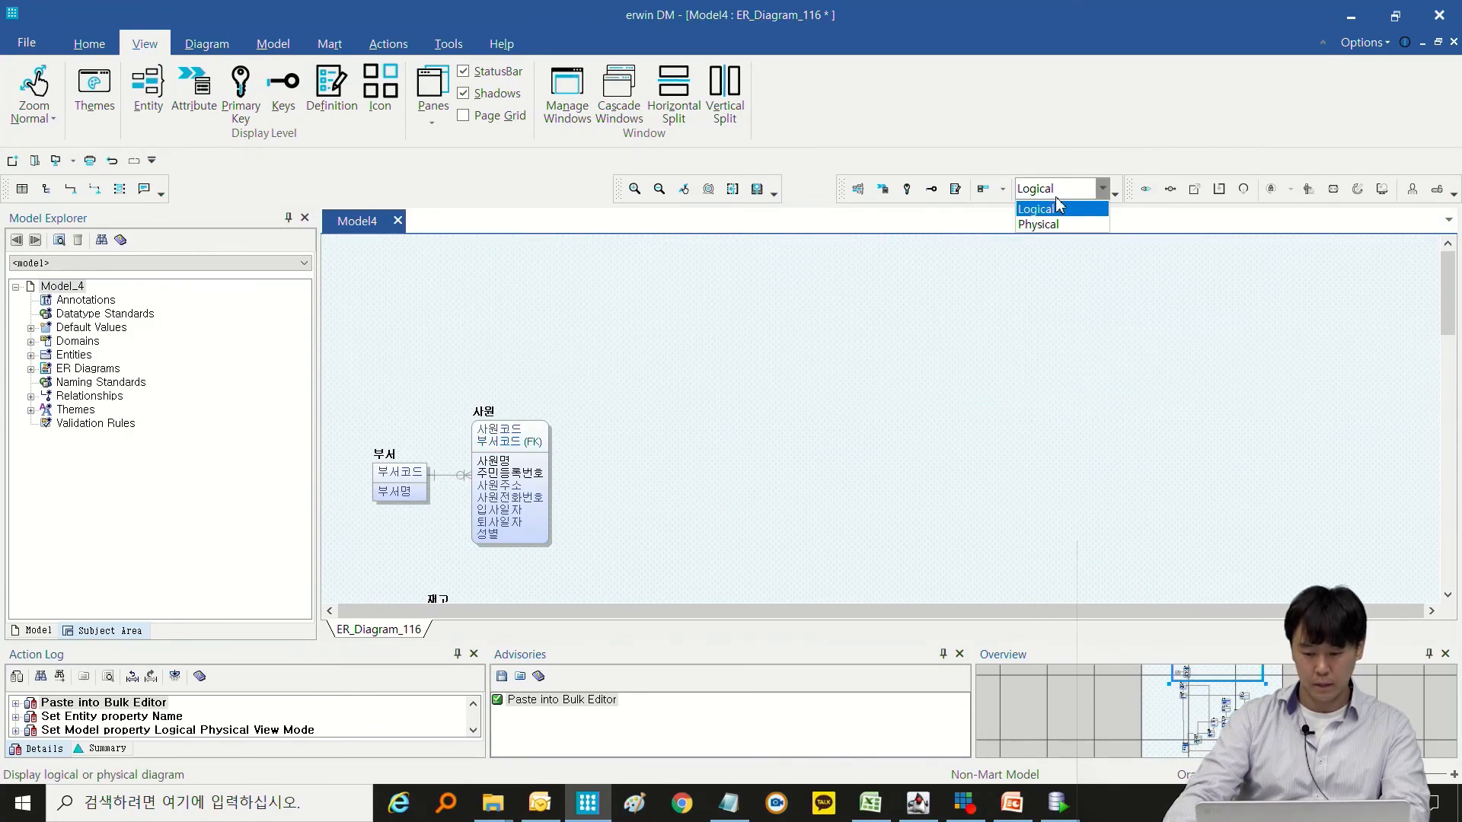
click(1041, 224)
click(1062, 195)
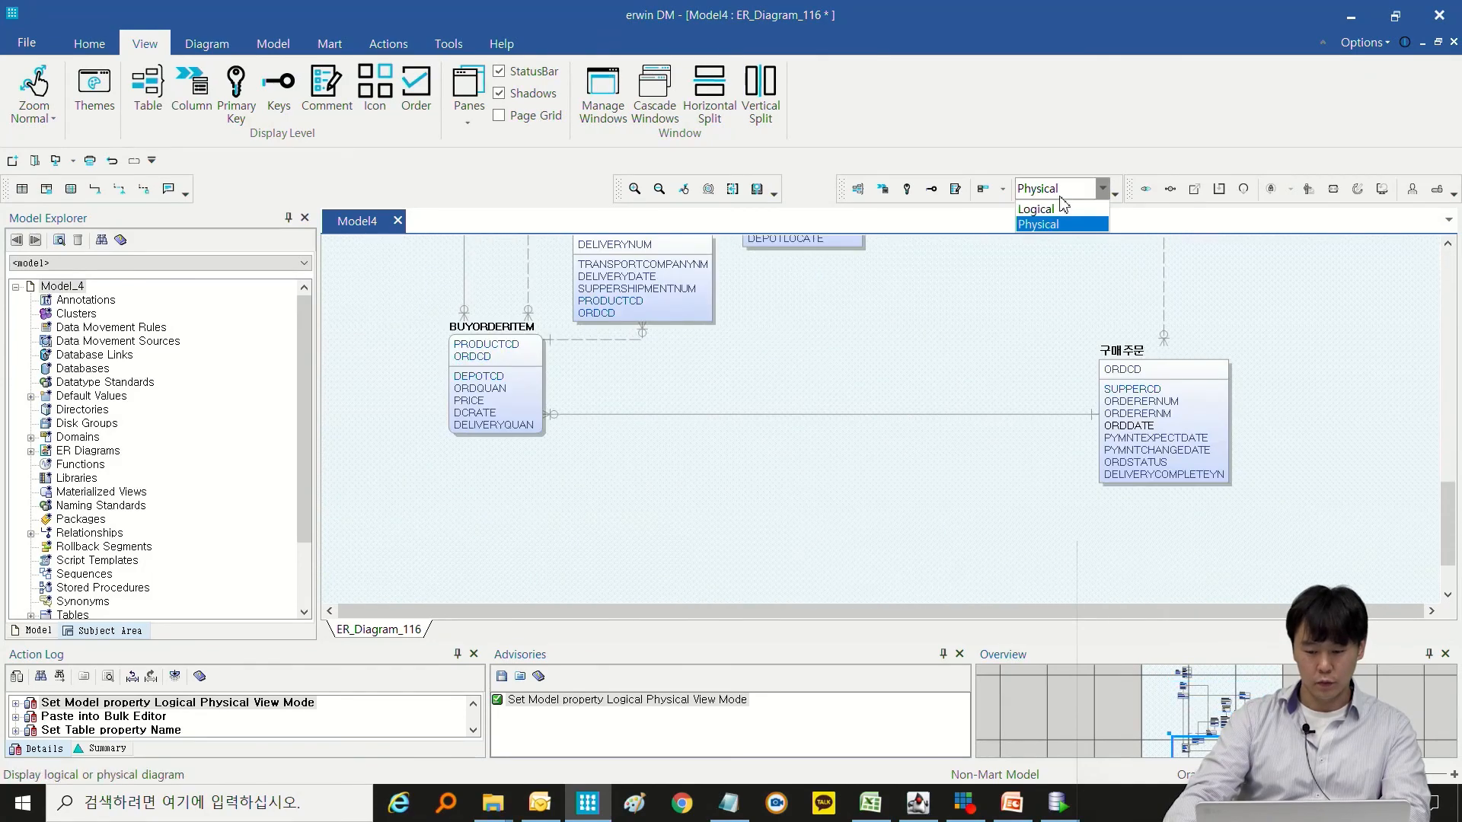
click(1037, 209)
Examine the logical entity and attribute names in the diagram from 부서 and 사원 down to 대금청구 and 공급자.
scroll(890, 384, up, 5)
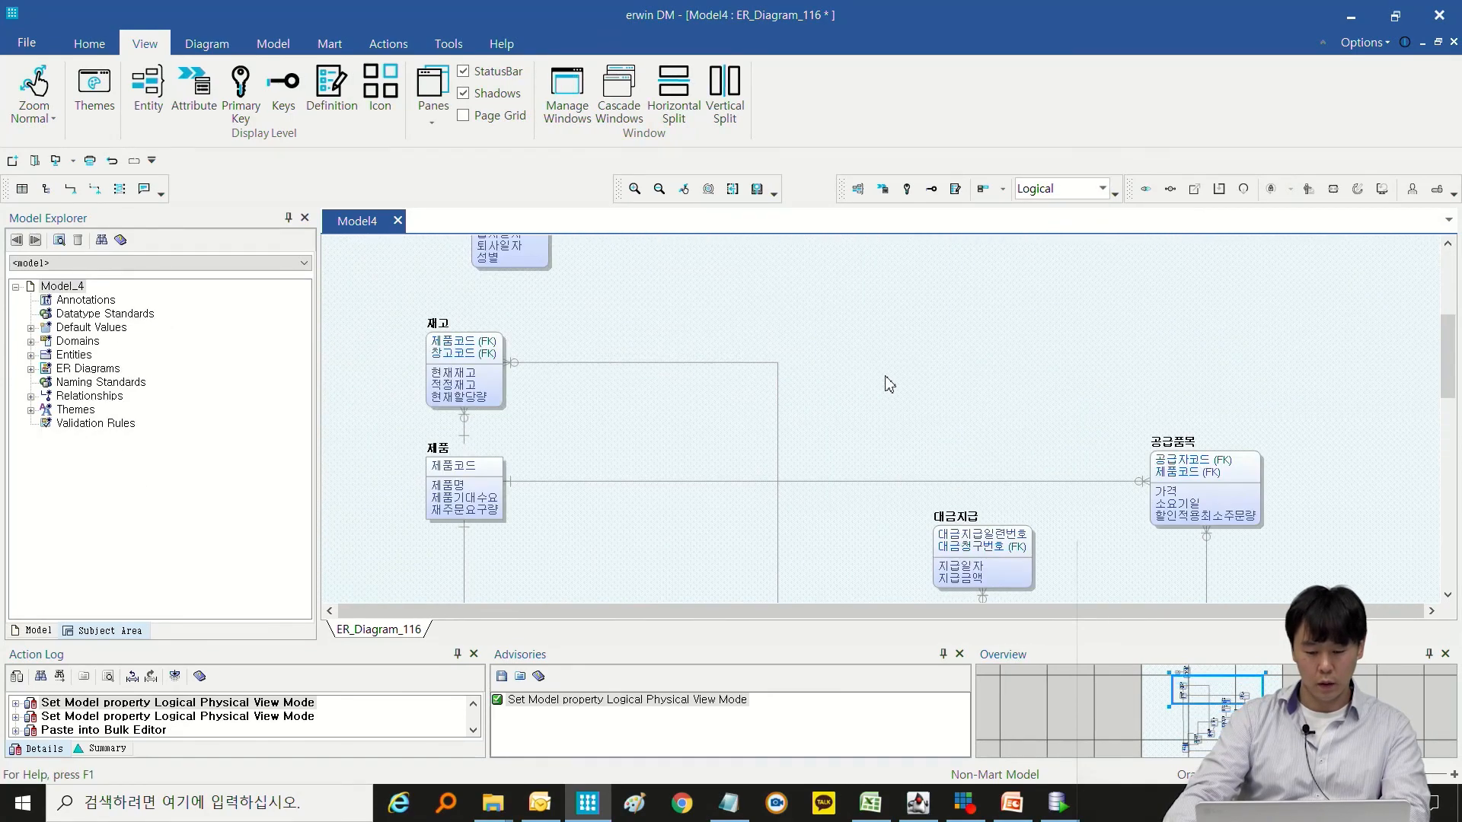
scroll(889, 384, up, 3)
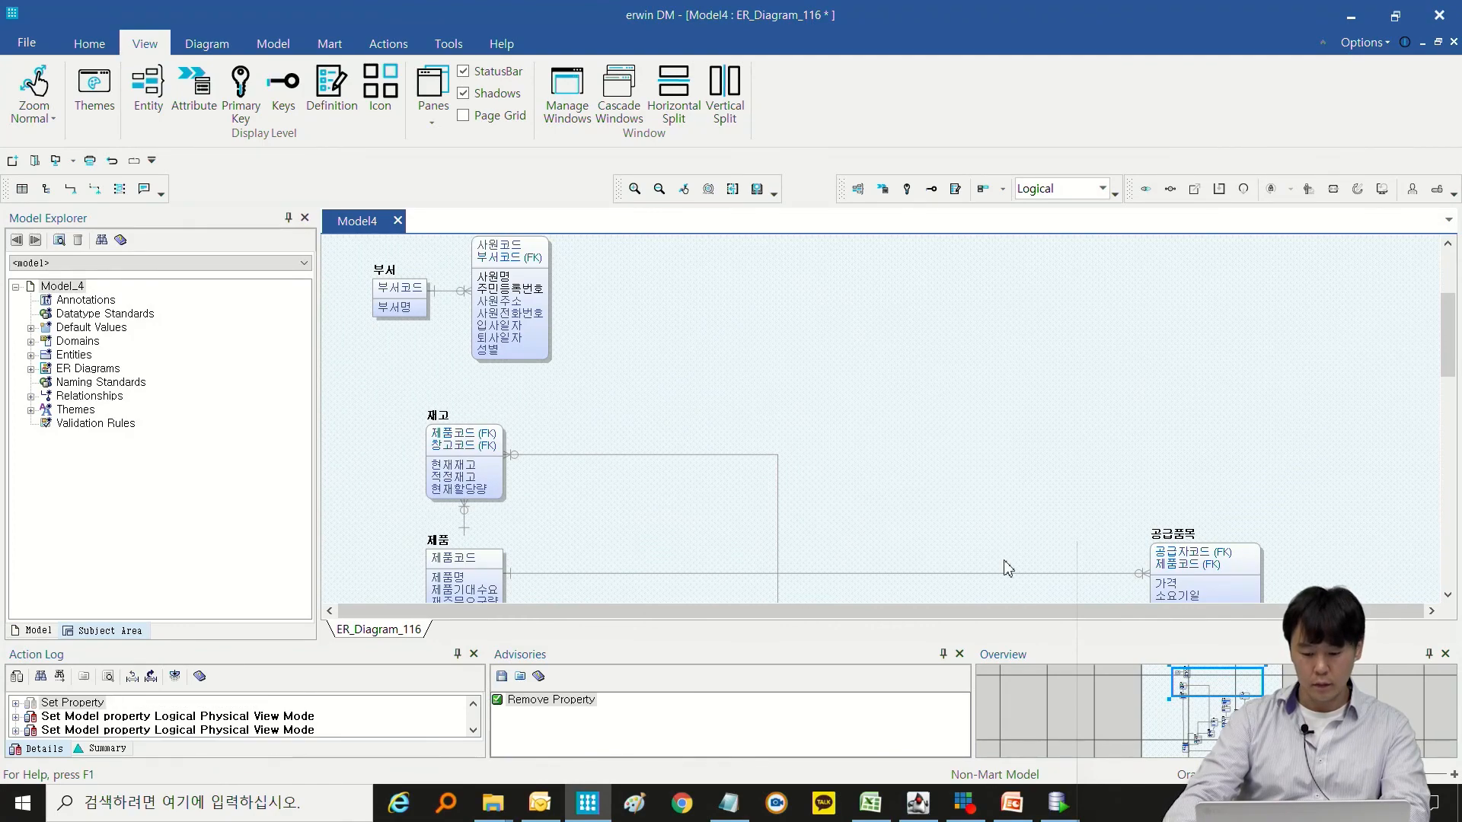
scroll(1127, 464, down, 6)
scroll(1055, 444, up, 9)
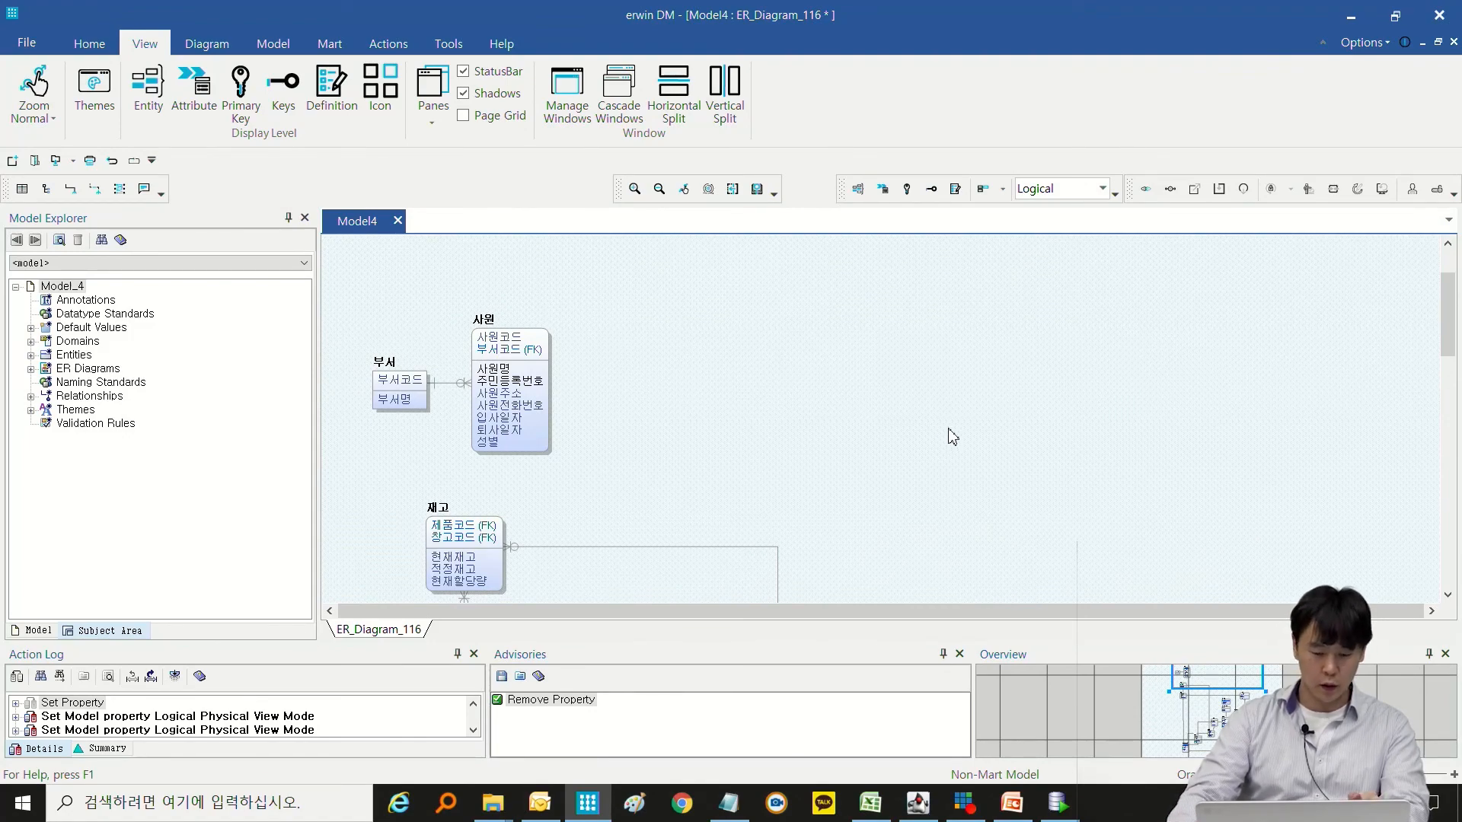
scroll(948, 434, down, 1)
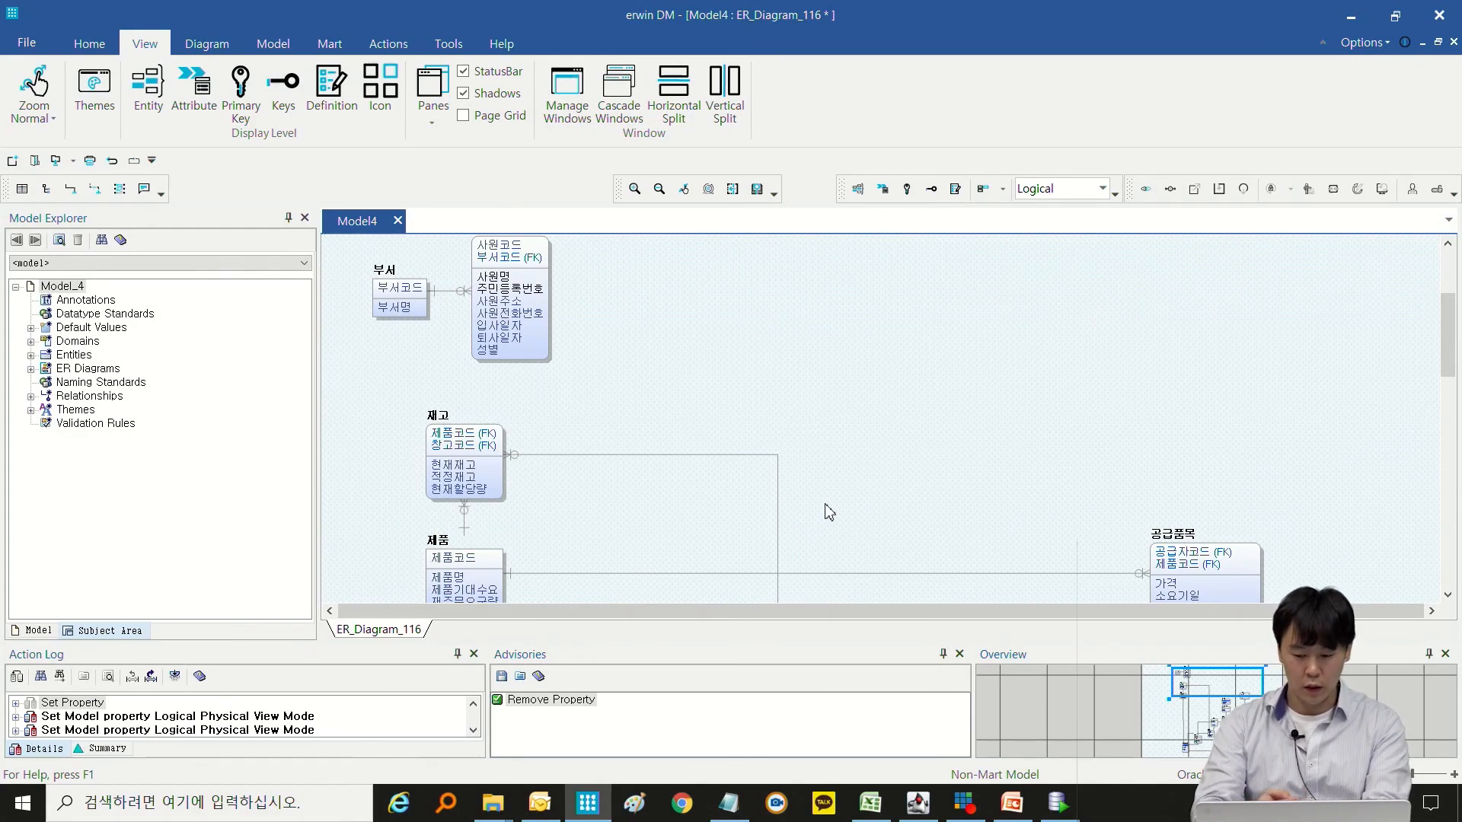
scroll(842, 496, down, 3)
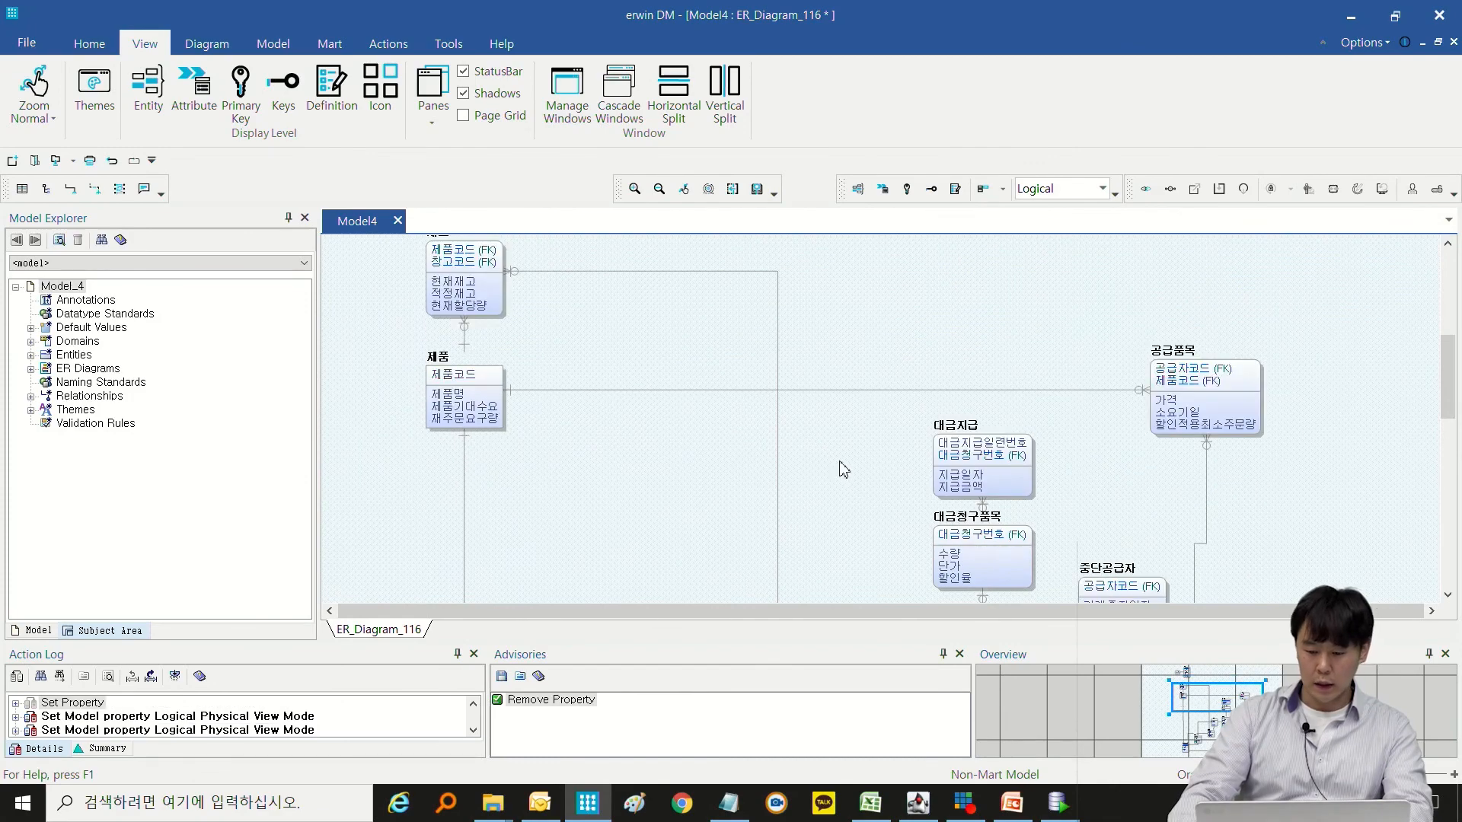
scroll(843, 470, down, 1)
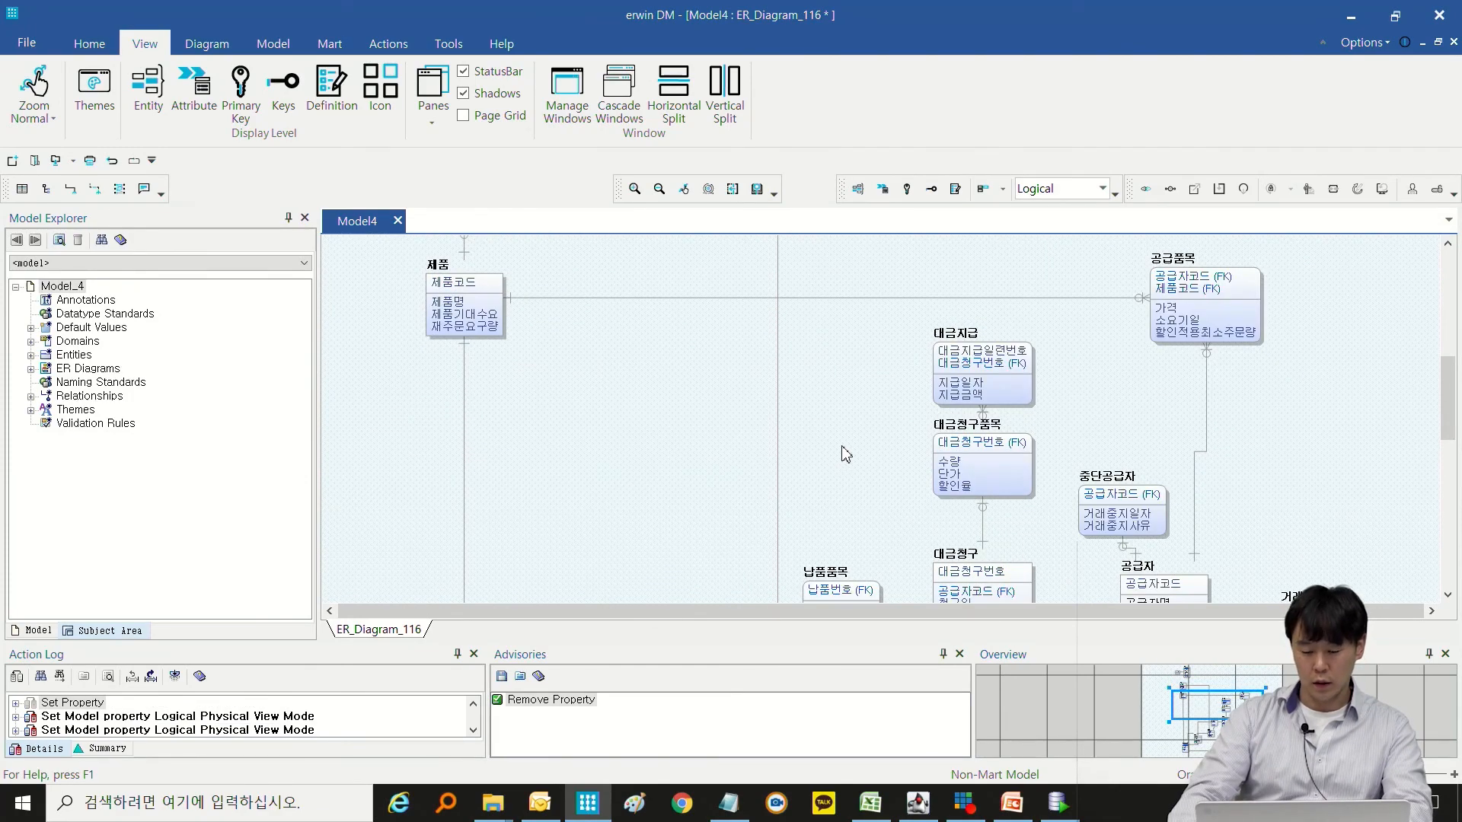